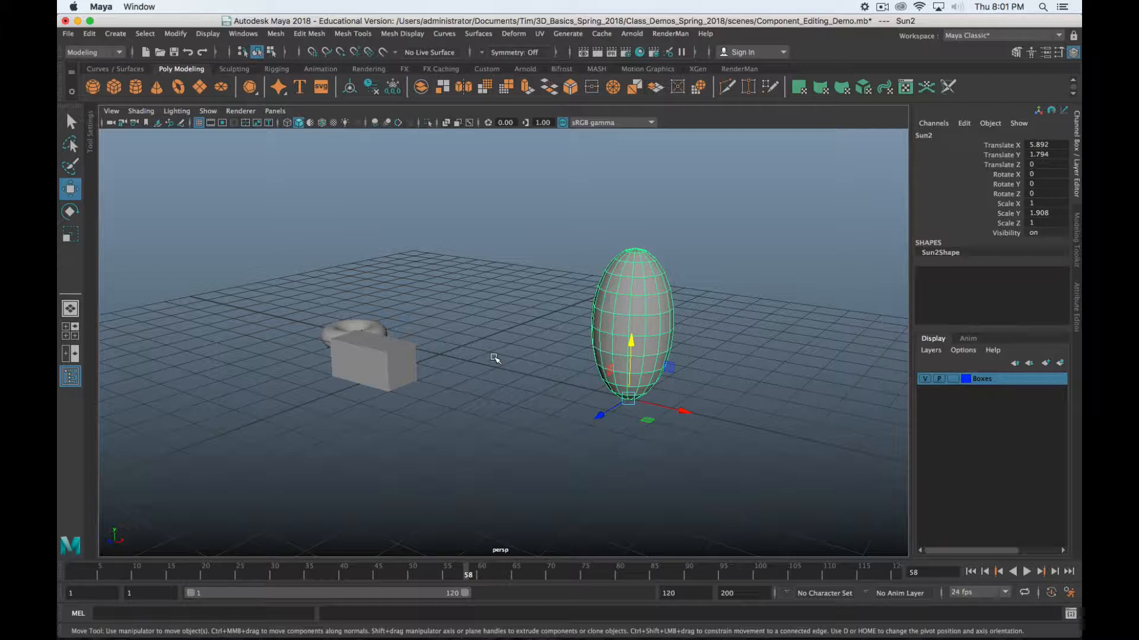
Marquee-select the box, torus and egg-shaped object and delete them, leaving only the grid
drag(742, 198, 224, 454)
key(Delete)
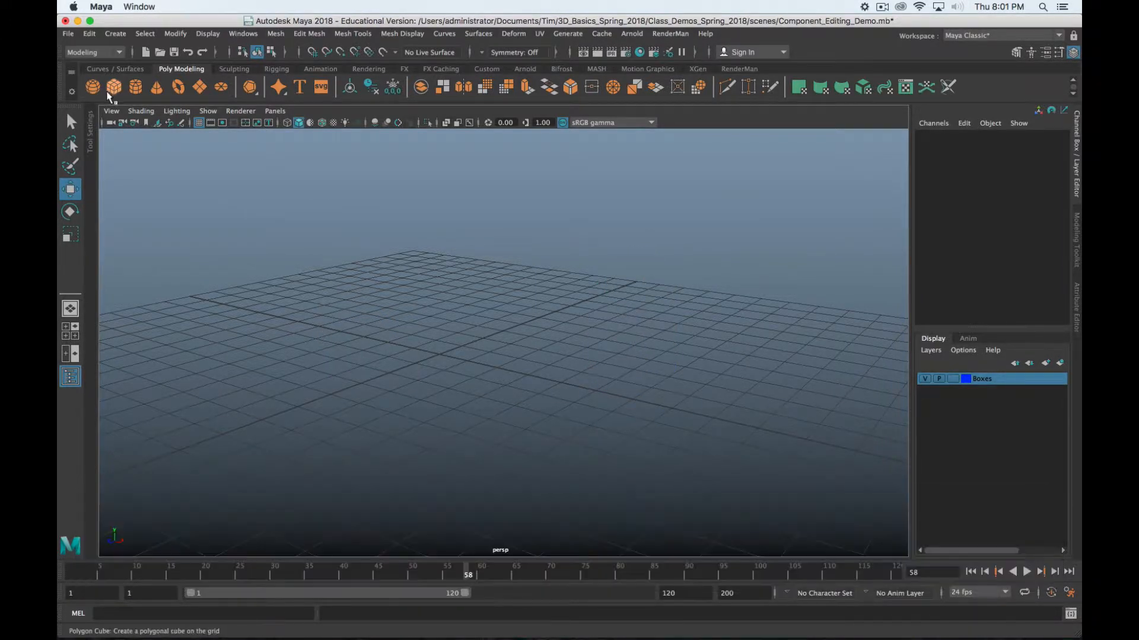
Add a polygon cube at the origin and bring it into view
click(114, 87)
alt+drag(420, 443, 574, 378)
alt+scroll(574, 378, up, 4)
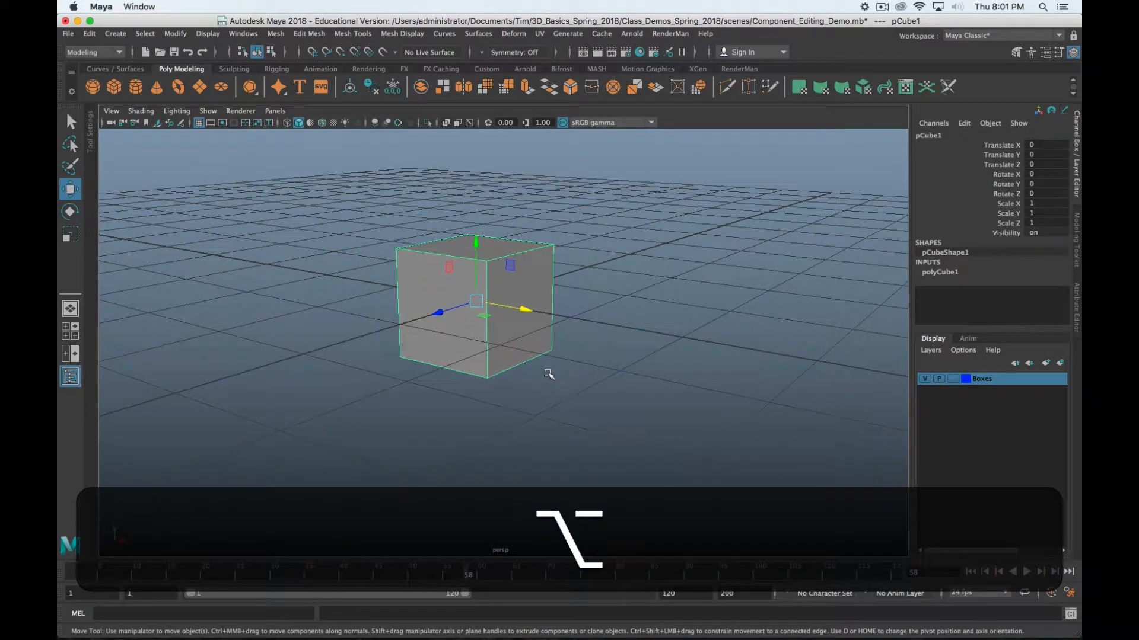
alt+middle_drag(548, 374, 603, 334)
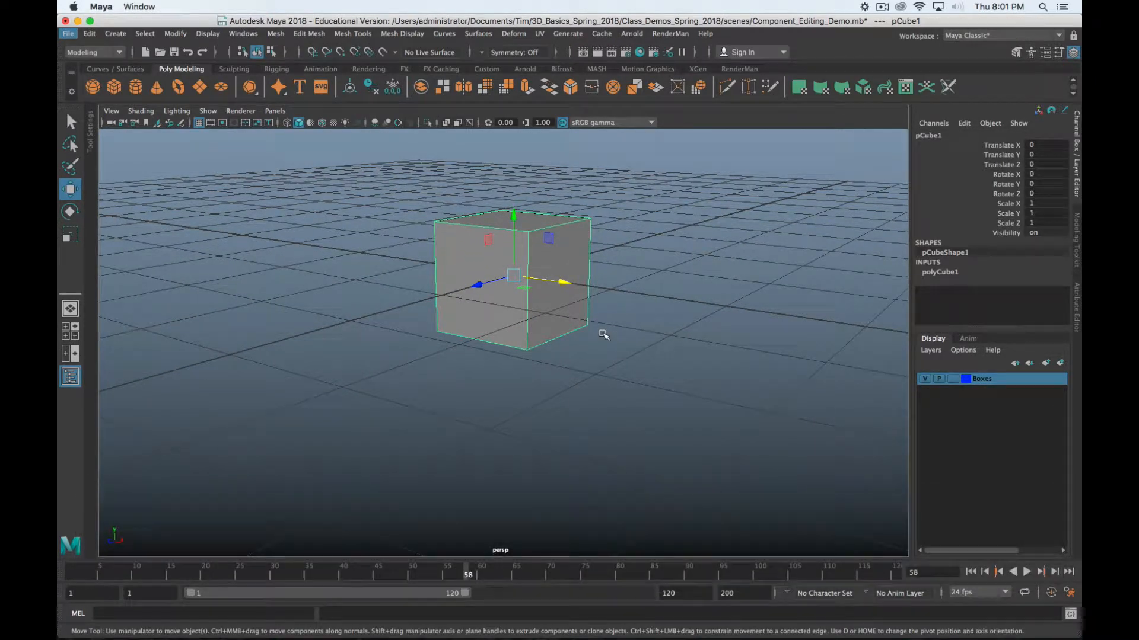
In vertex mode, select the cube's front top vertex and add the front-left vertex
key(F9)
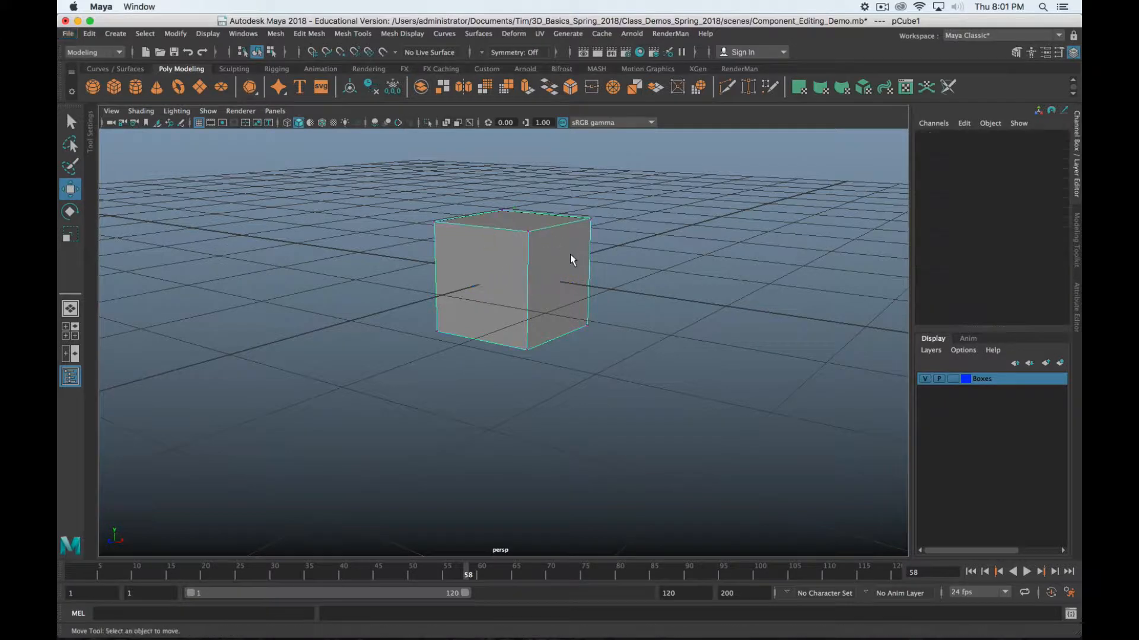
right_drag(550, 258, 572, 274)
click(530, 233)
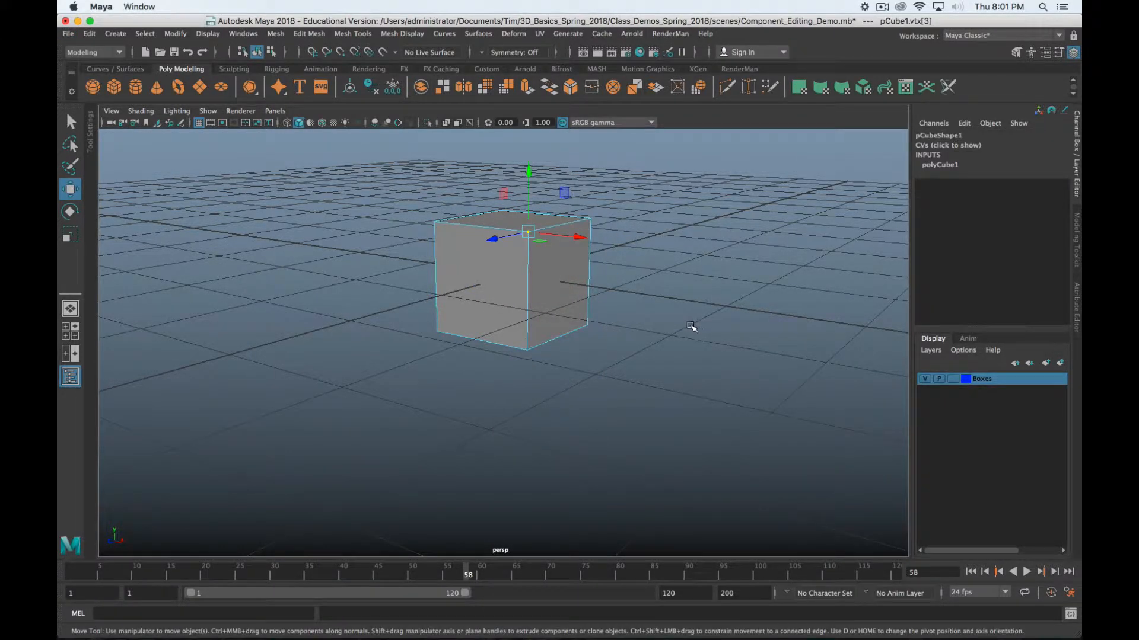
scroll(691, 325, up, 5)
alt+middle_drag(642, 243, 600, 348)
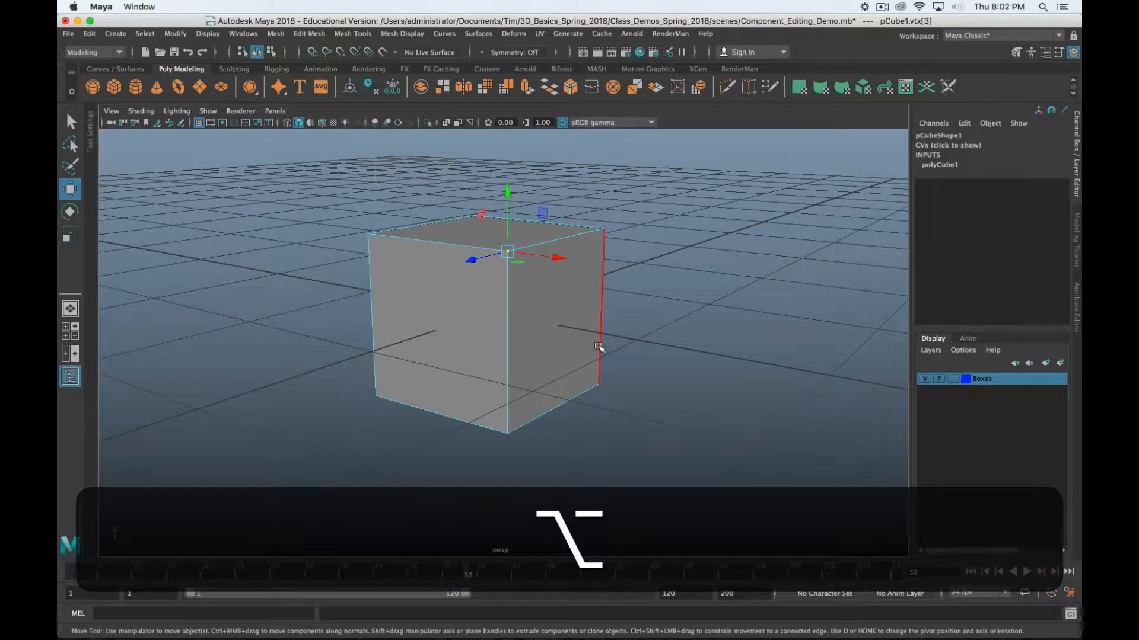
alt+drag(497, 312, 536, 321)
alt+middle_drag(289, 306, 328, 300)
key(f)
scroll(348, 339, down, 5)
alt+middle_drag(392, 333, 538, 281)
shift+click(285, 313)
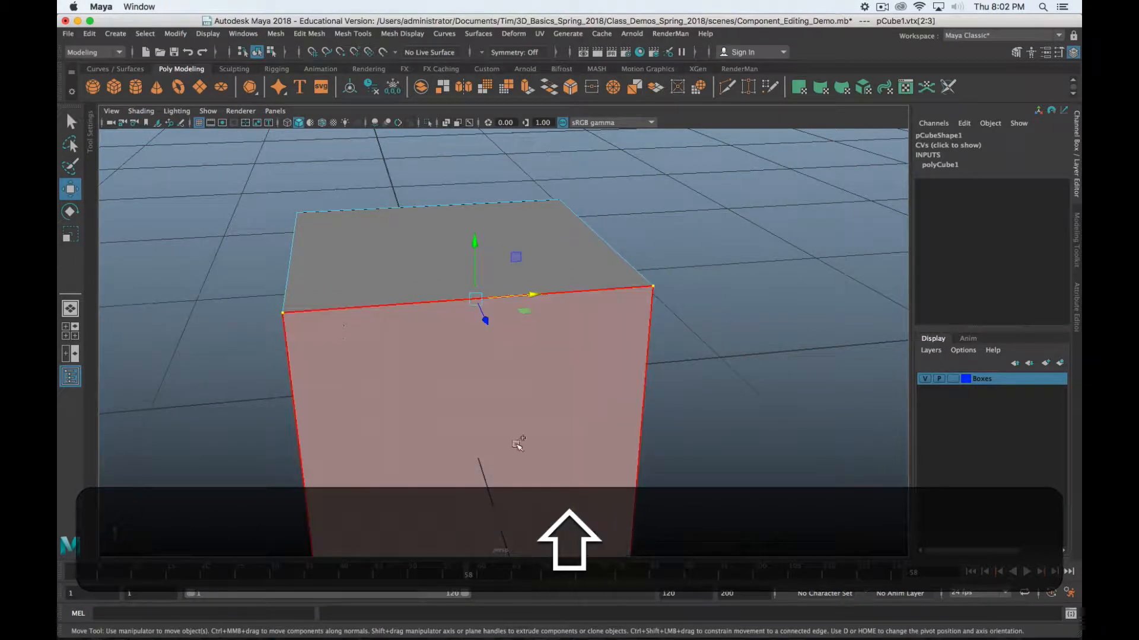
Select the cube's edges: top front, left vertical, and bottom front
click(413, 303)
scroll(739, 399, up, 3)
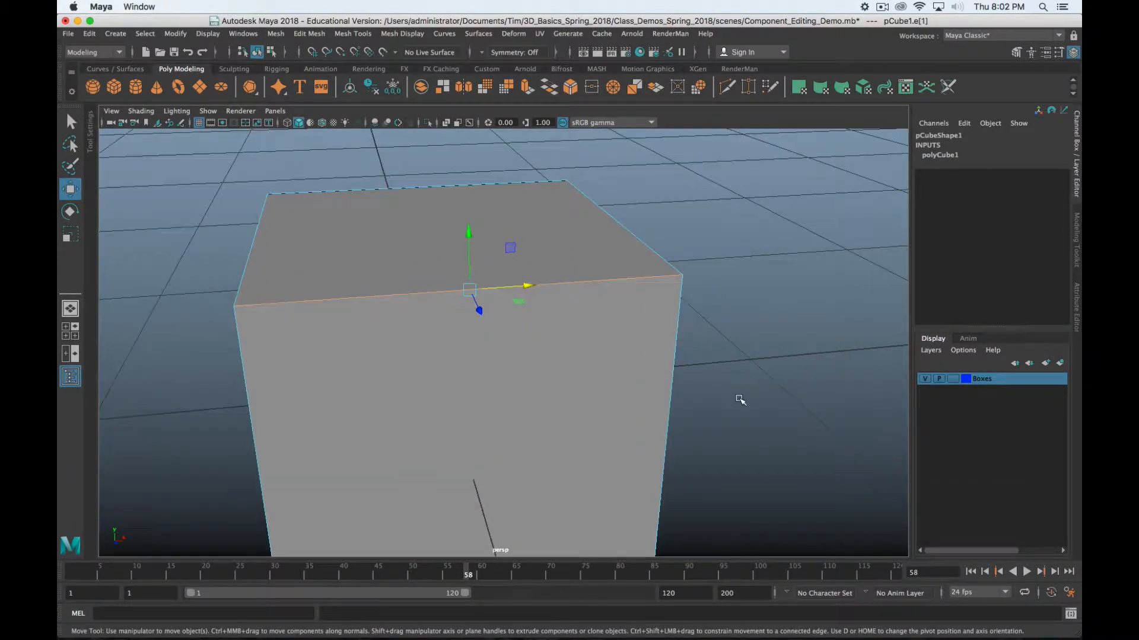
scroll(734, 400, down, 5)
alt+drag(734, 401, 755, 310)
click(399, 311)
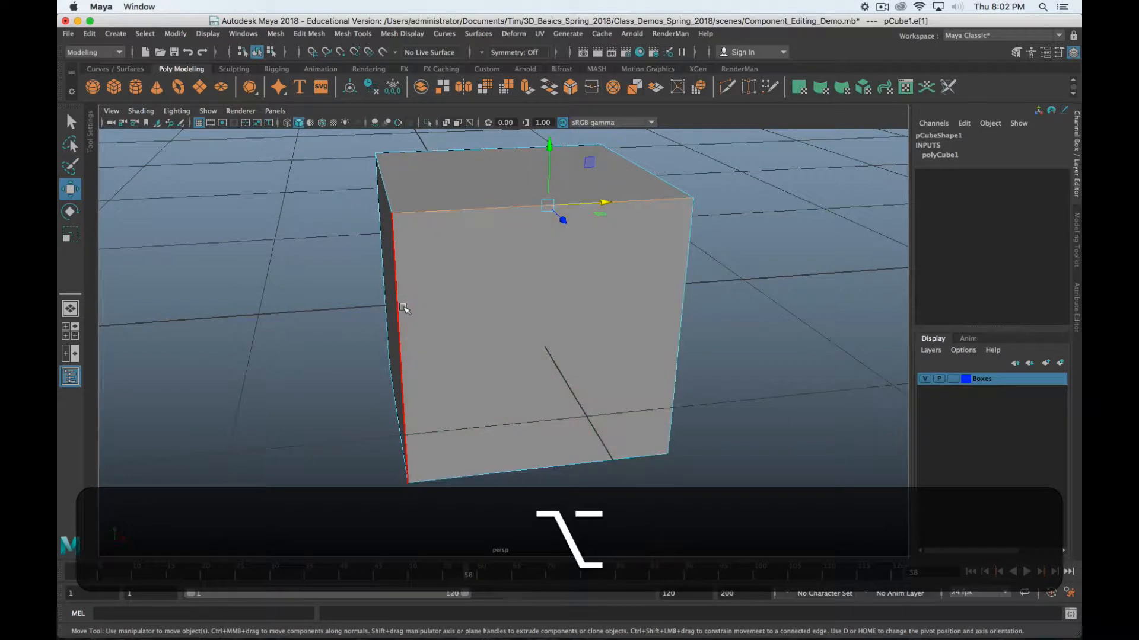
shift+click(560, 203)
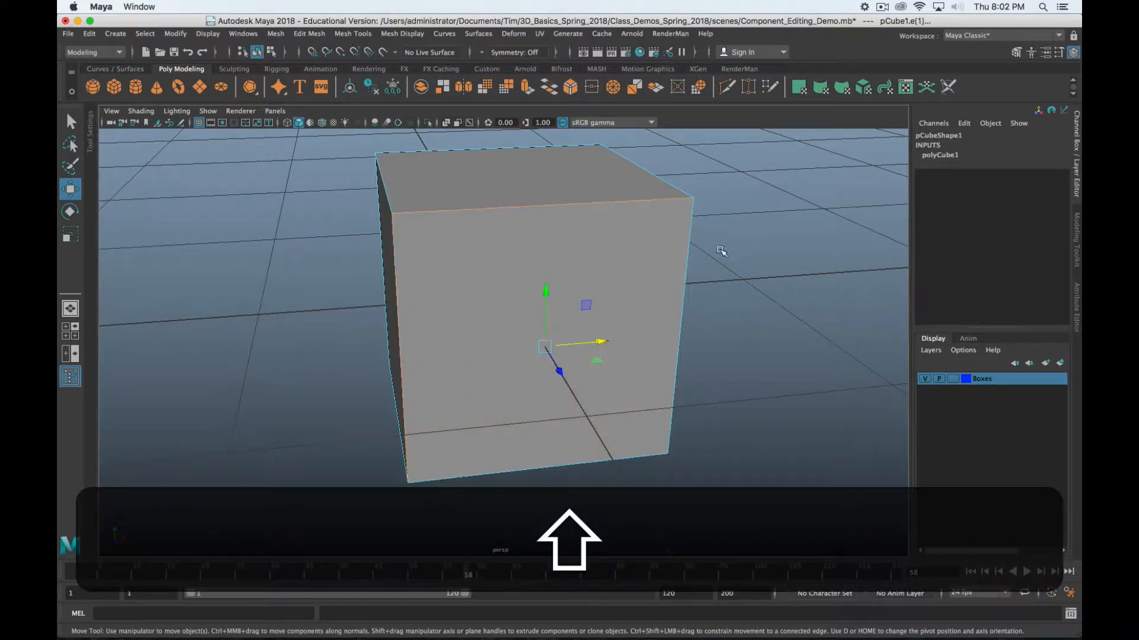
shift+click(646, 453)
Select the cube's front face
alt+drag(712, 433, 513, 417)
click(513, 417)
alt+drag(827, 280, 734, 235)
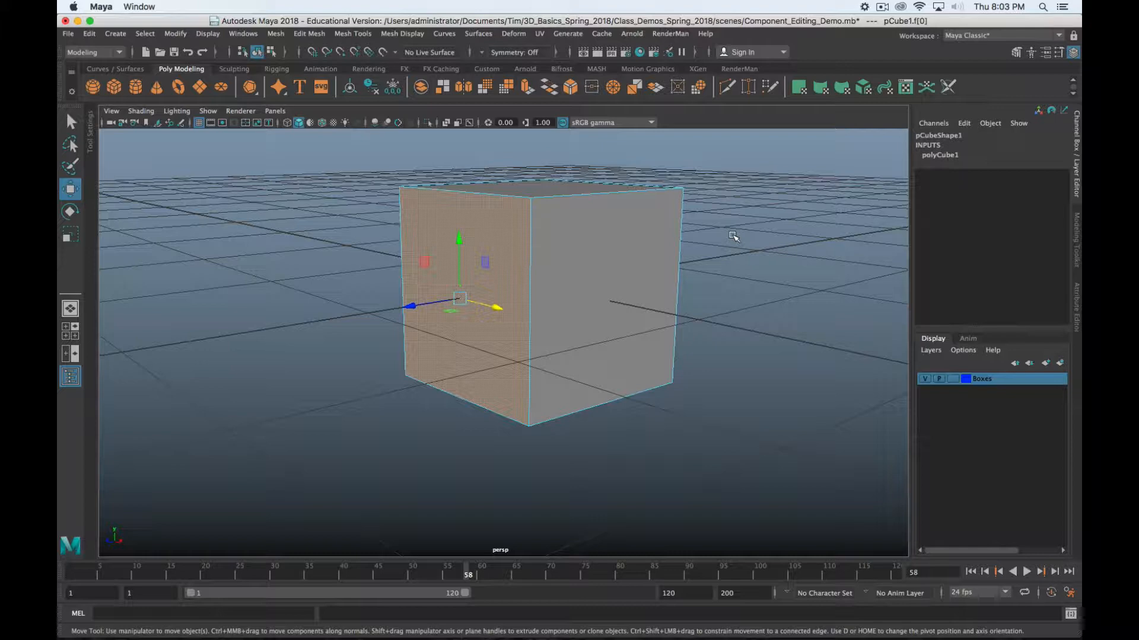
alt+drag(734, 236, 677, 283)
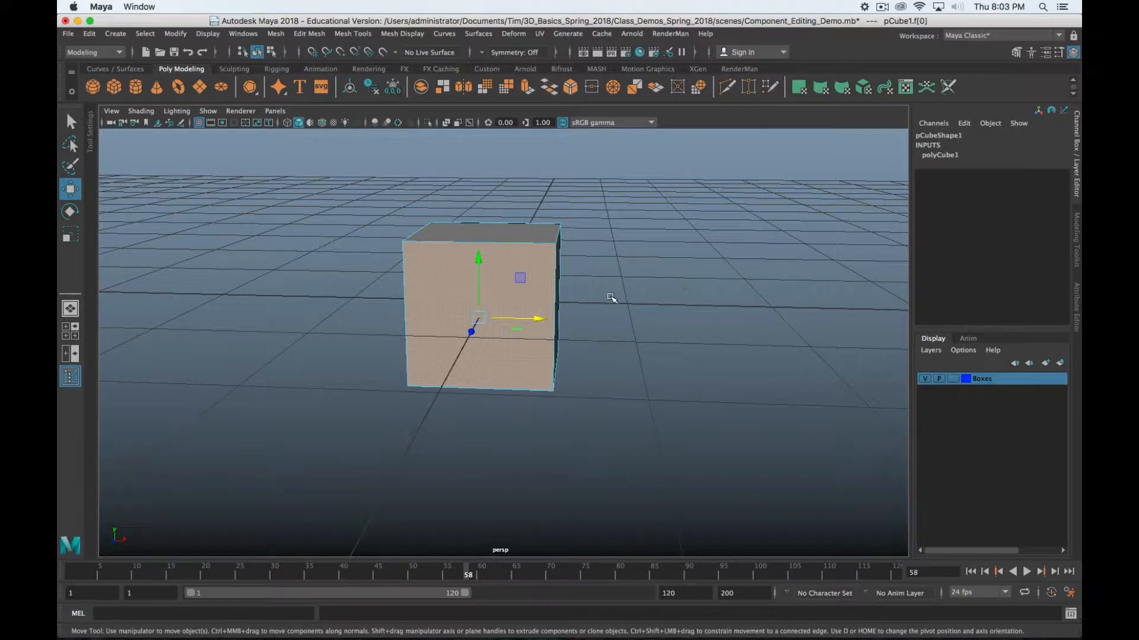
alt+drag(613, 297, 534, 332)
Undo an extra cube, add a polygon sphere and move it along X to 1.664
click(115, 88)
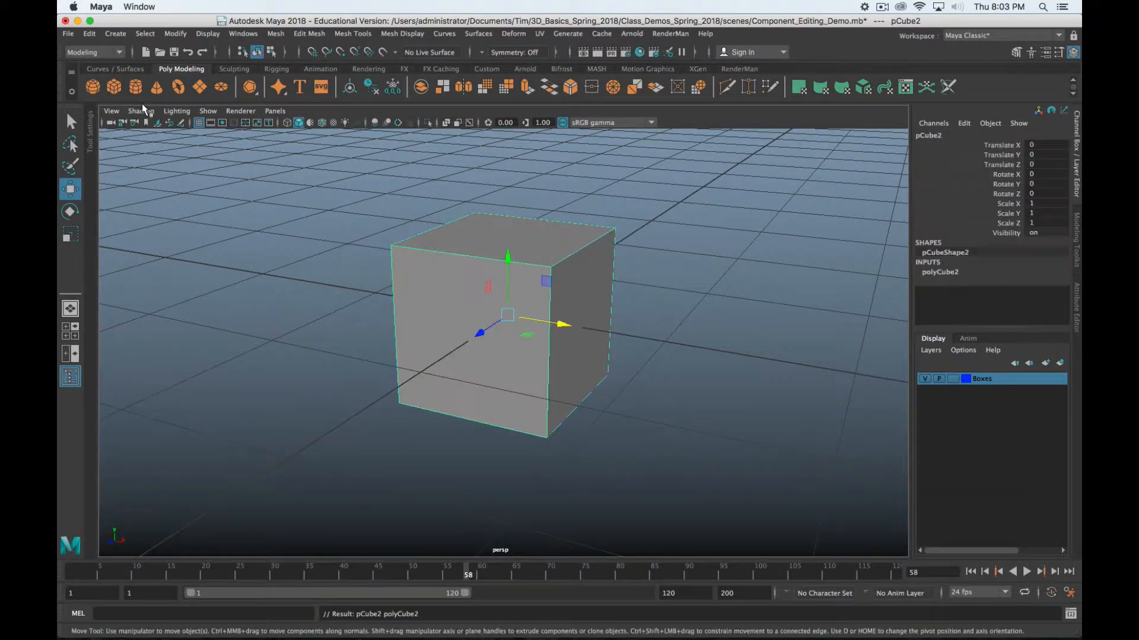
key(z)
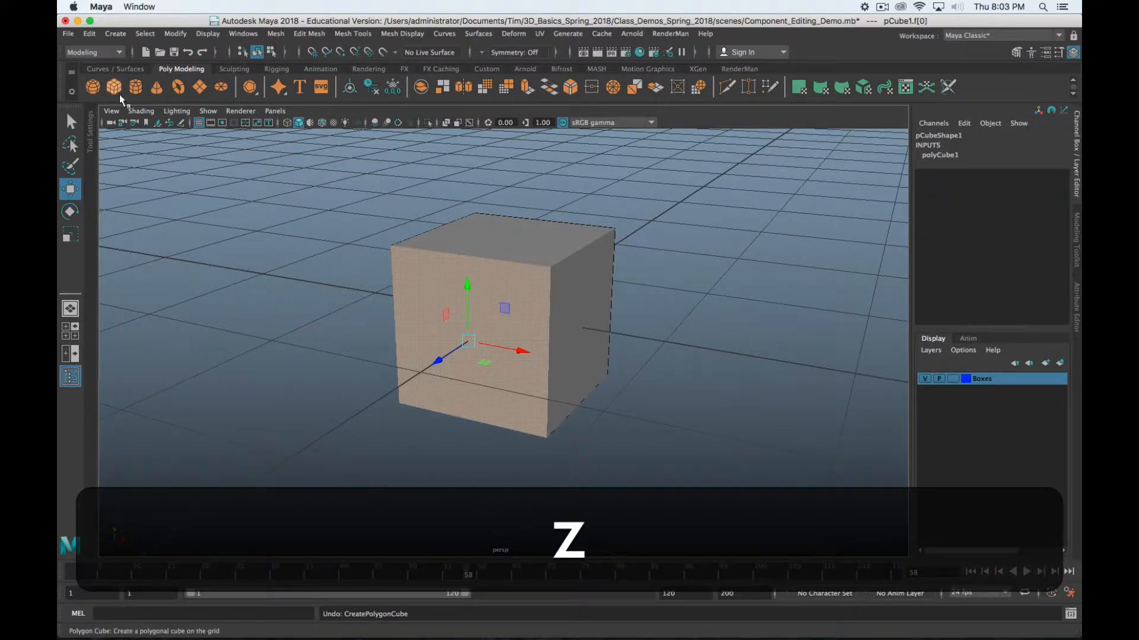
click(98, 90)
alt+middle_drag(561, 326, 608, 313)
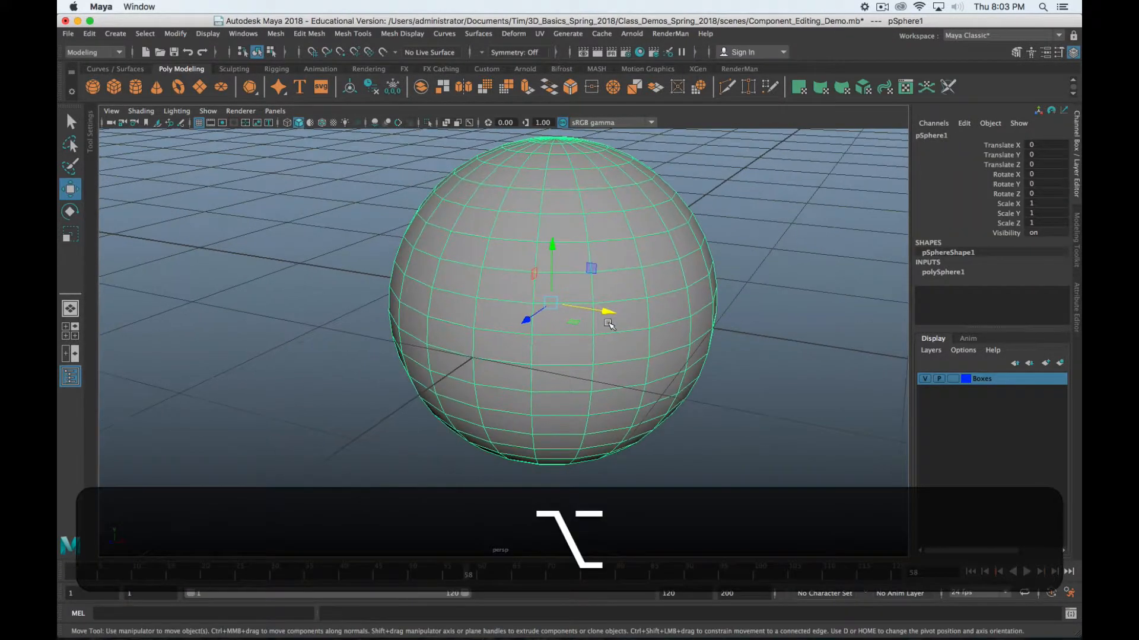
drag(607, 318, 879, 354)
alt+middle_drag(735, 382, 425, 376)
alt+drag(425, 376, 457, 356)
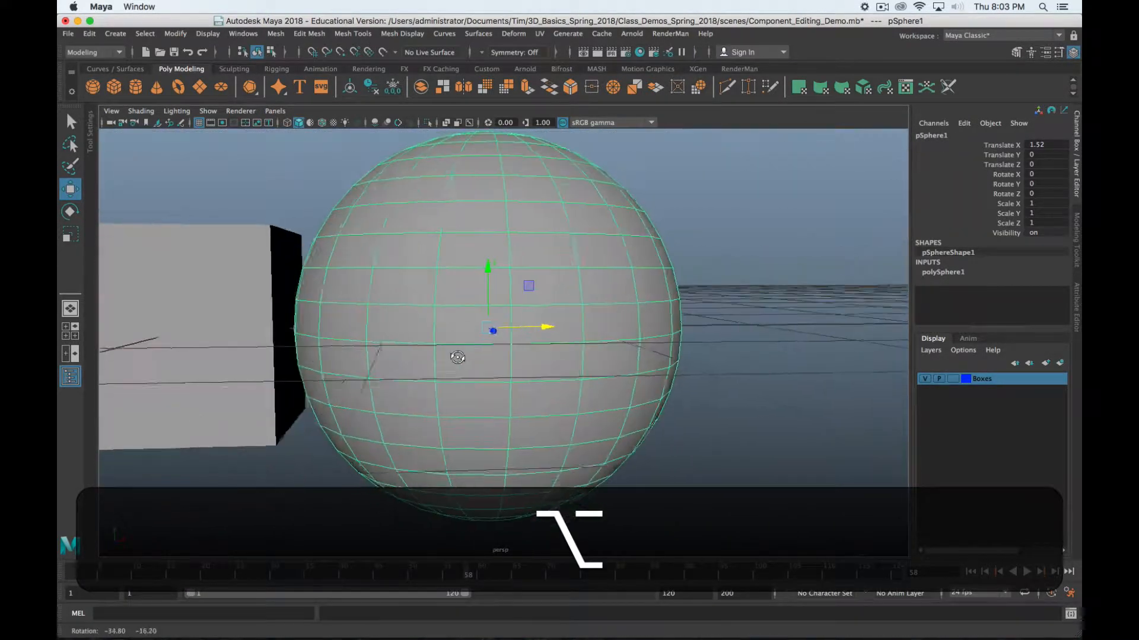
alt+middle_drag(457, 356, 638, 358)
alt+drag(638, 358, 601, 366)
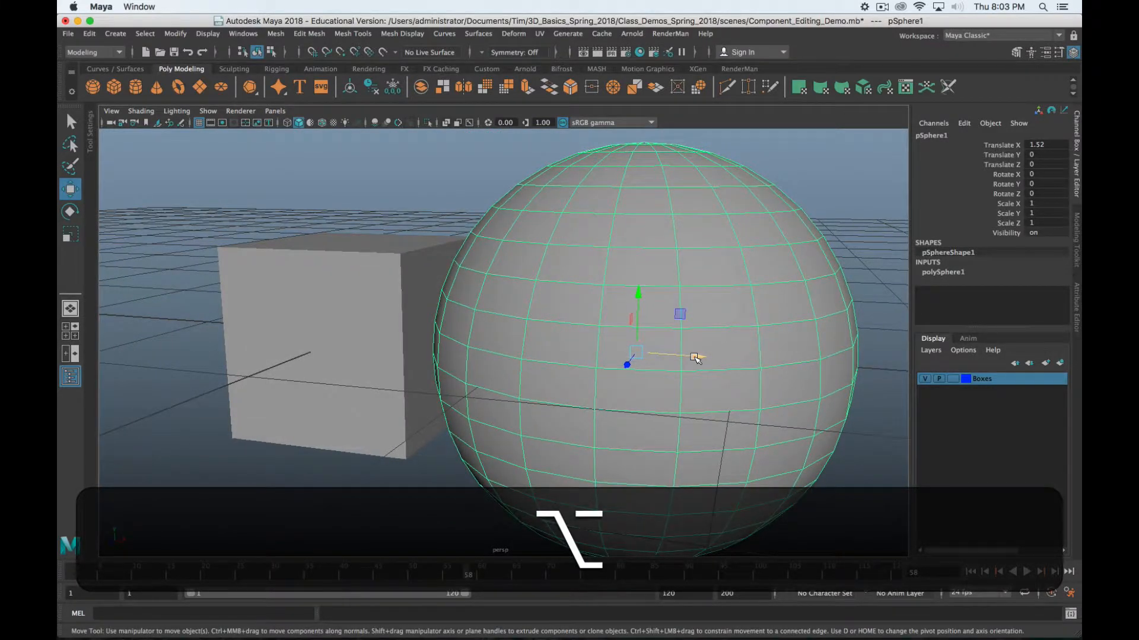
drag(694, 358, 727, 357)
Select a single vertex, then an edge, then a face on the sphere
right_drag(712, 279, 666, 288)
click(663, 286)
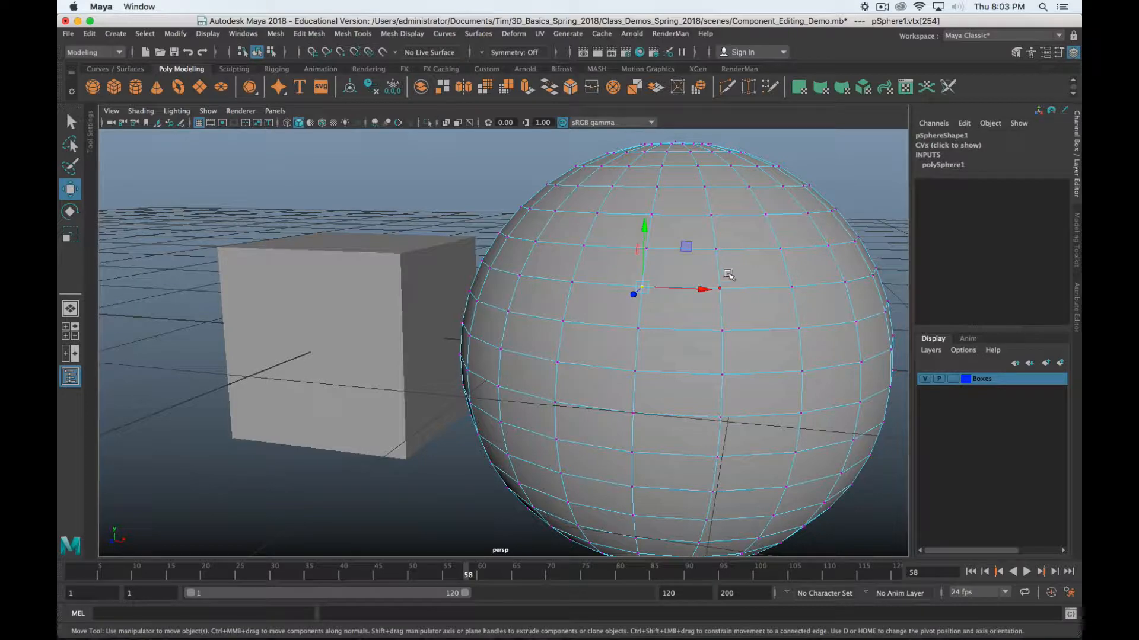
right_drag(719, 250, 717, 222)
click(702, 249)
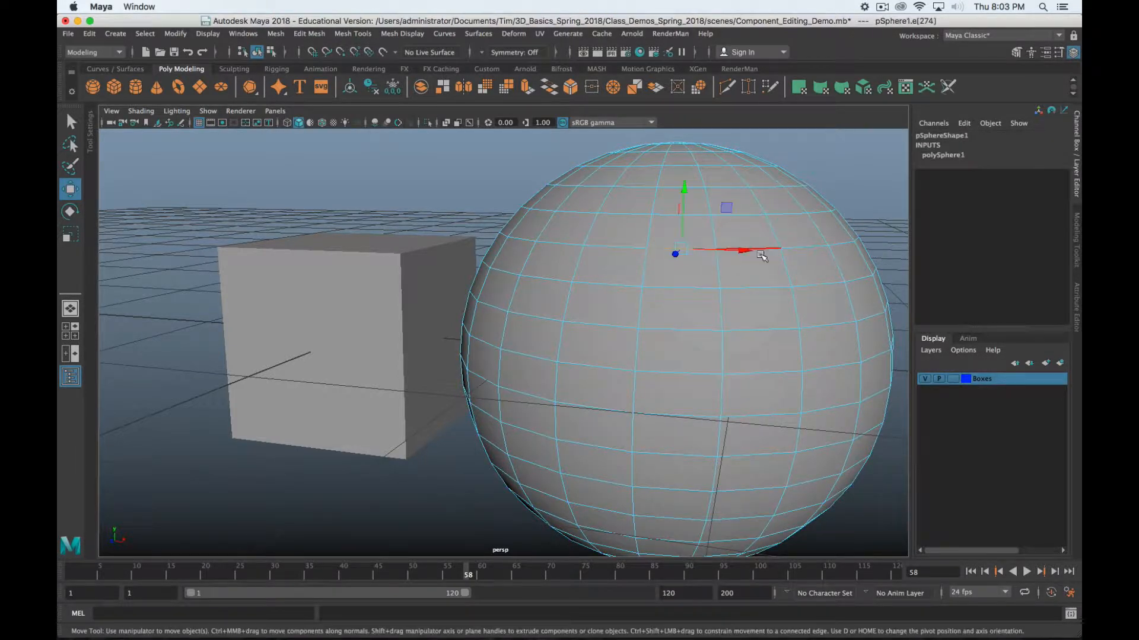
right_drag(792, 240, 792, 270)
click(700, 278)
Orbit around the sphere and select the cube instead
scroll(704, 451, down, 6)
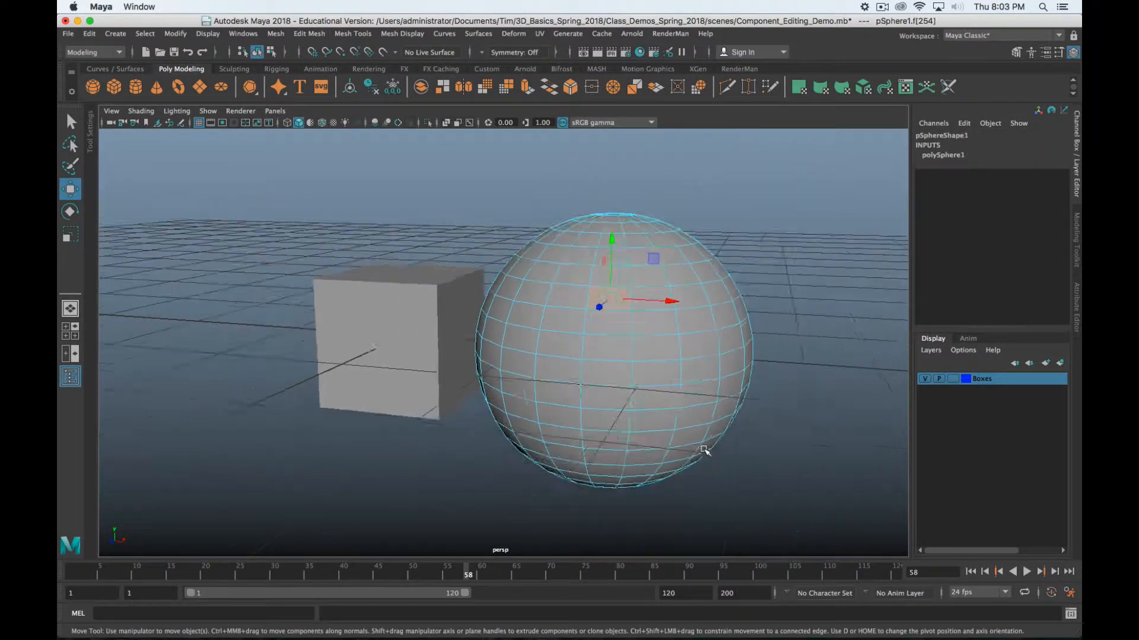
alt+drag(589, 400, 533, 380)
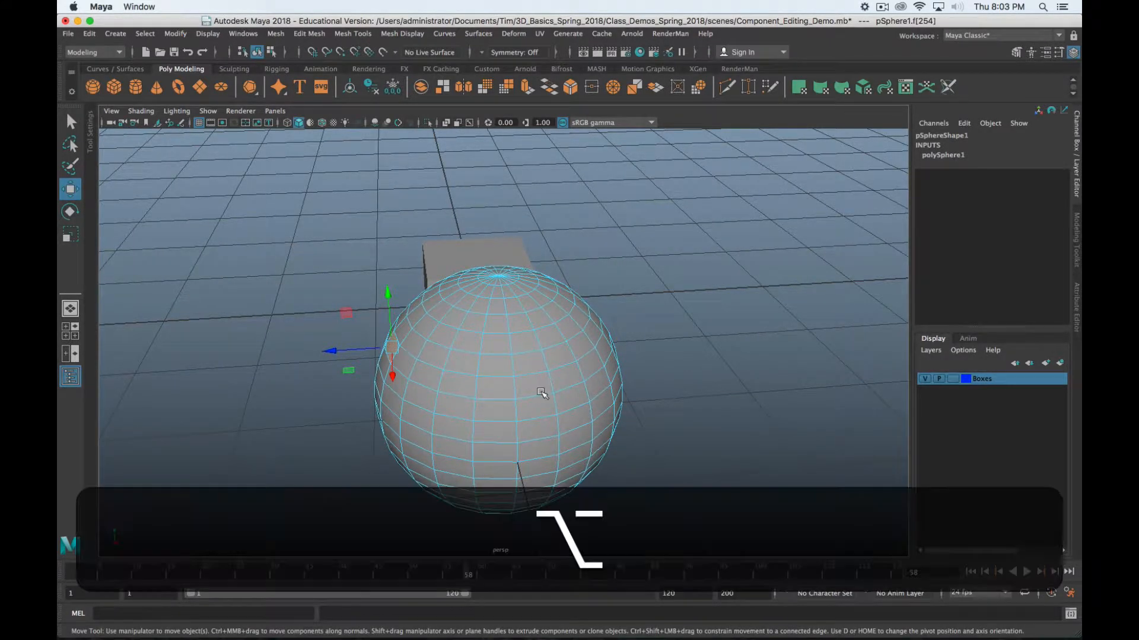
alt+drag(540, 393, 604, 380)
alt+middle_drag(453, 336, 478, 299)
alt+drag(478, 299, 497, 289)
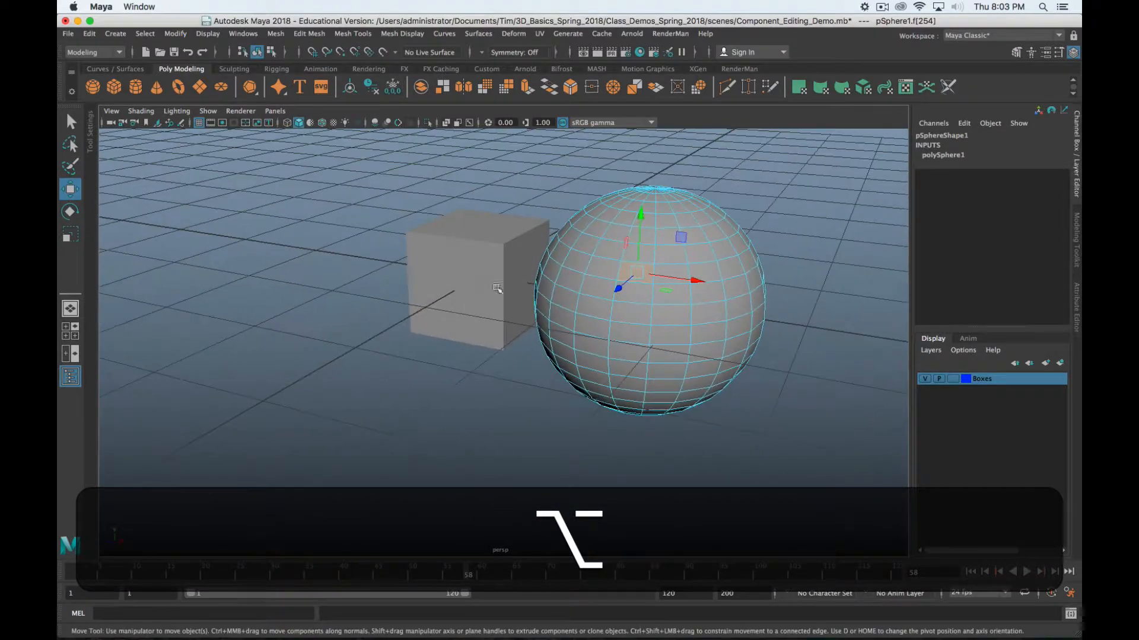
click(482, 283)
Bring up the cube's right-click marking menu, dismiss it without changing mode, then reopen it
right_click(426, 271)
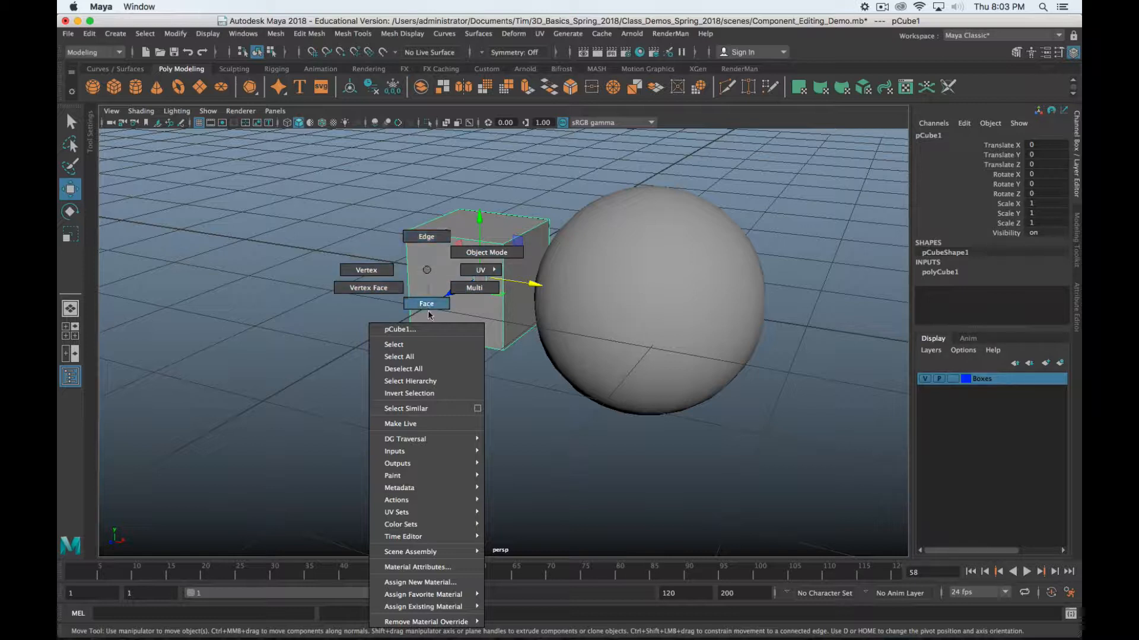
mouse_move(440, 450)
right_drag(426, 275, 427, 287)
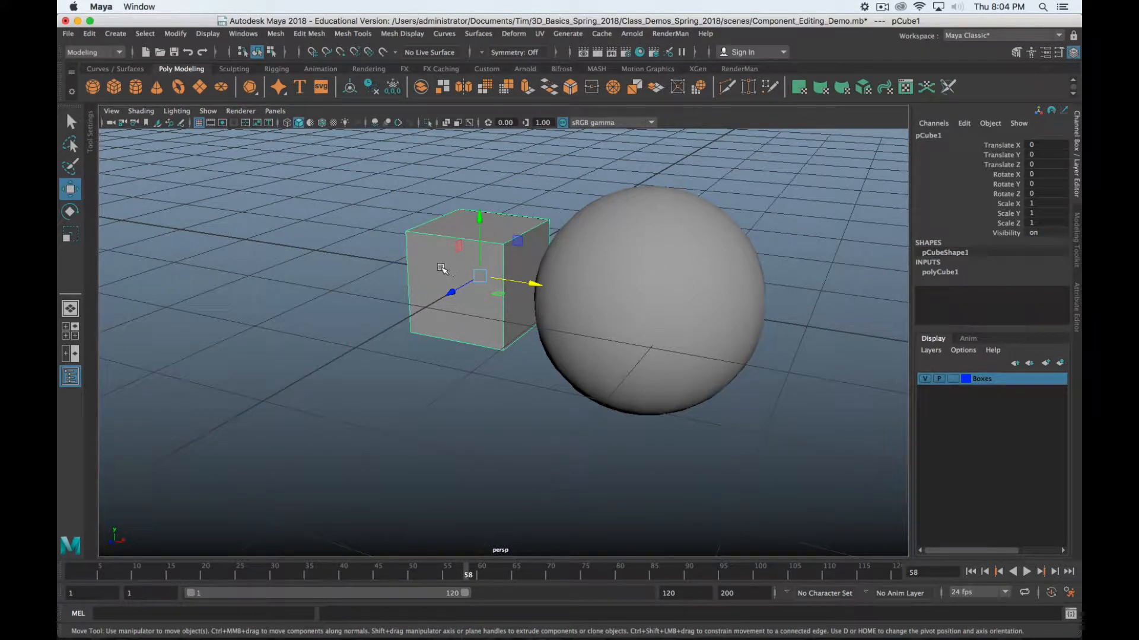
right_drag(441, 268, 363, 269)
Select the cube's corner vertices, finishing with a marquee over all eight
scroll(473, 269, up, 3)
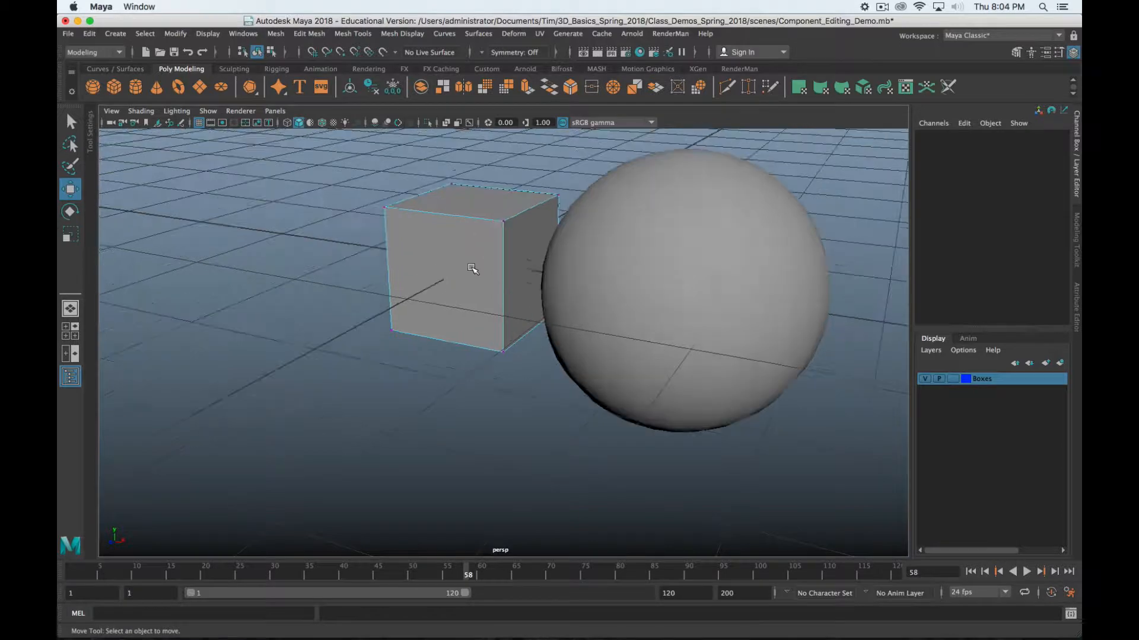
alt+middle_drag(473, 268, 535, 327)
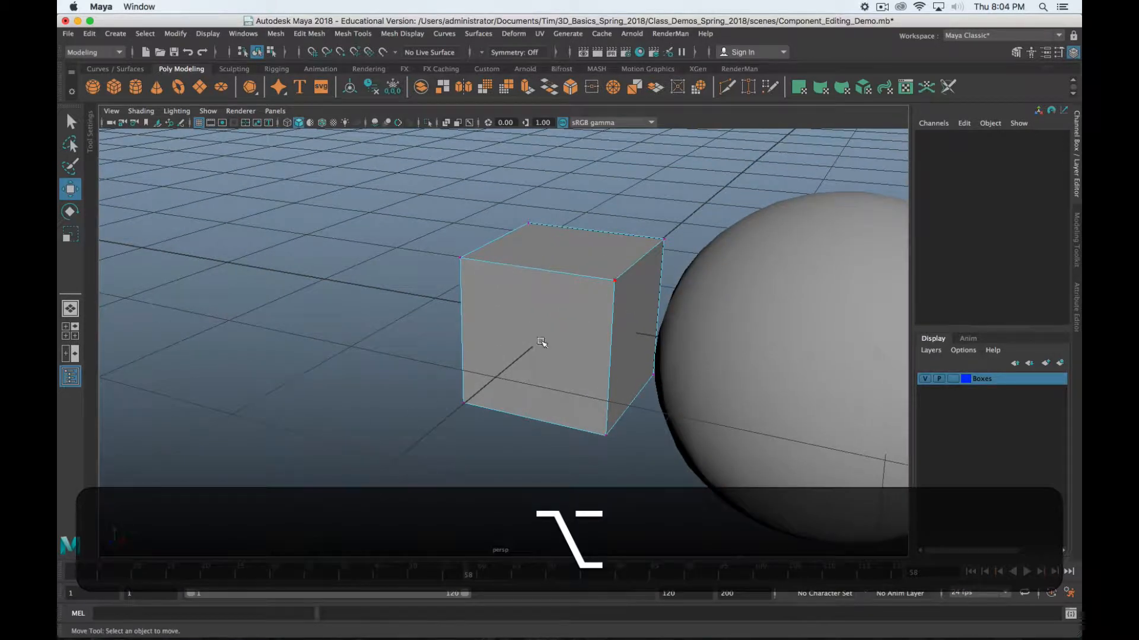
click(458, 259)
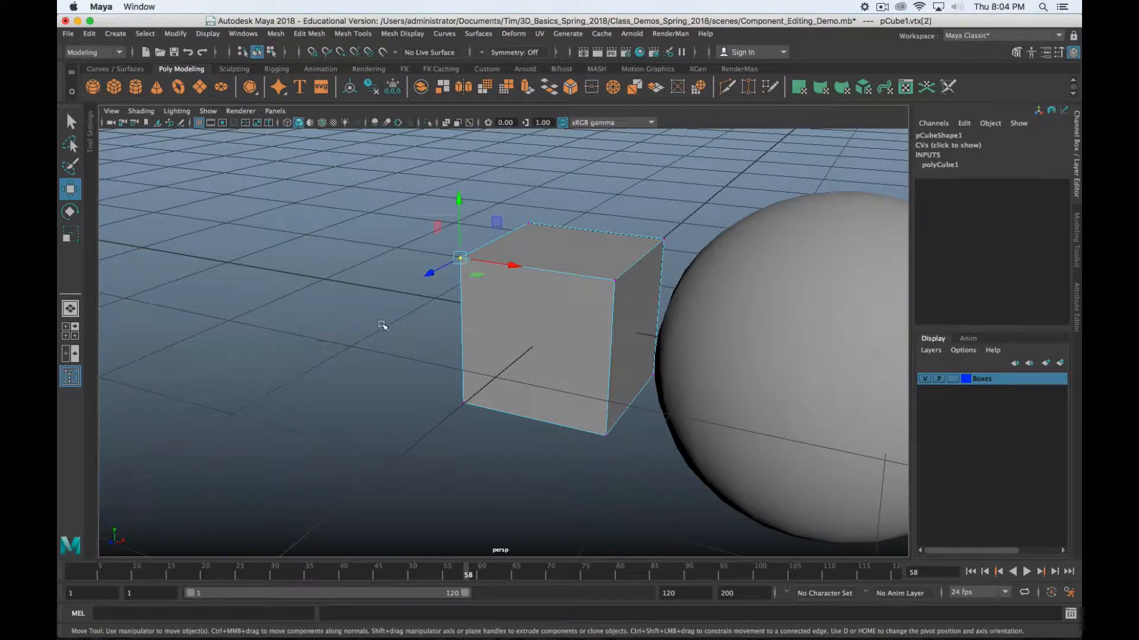
shift+click(542, 223)
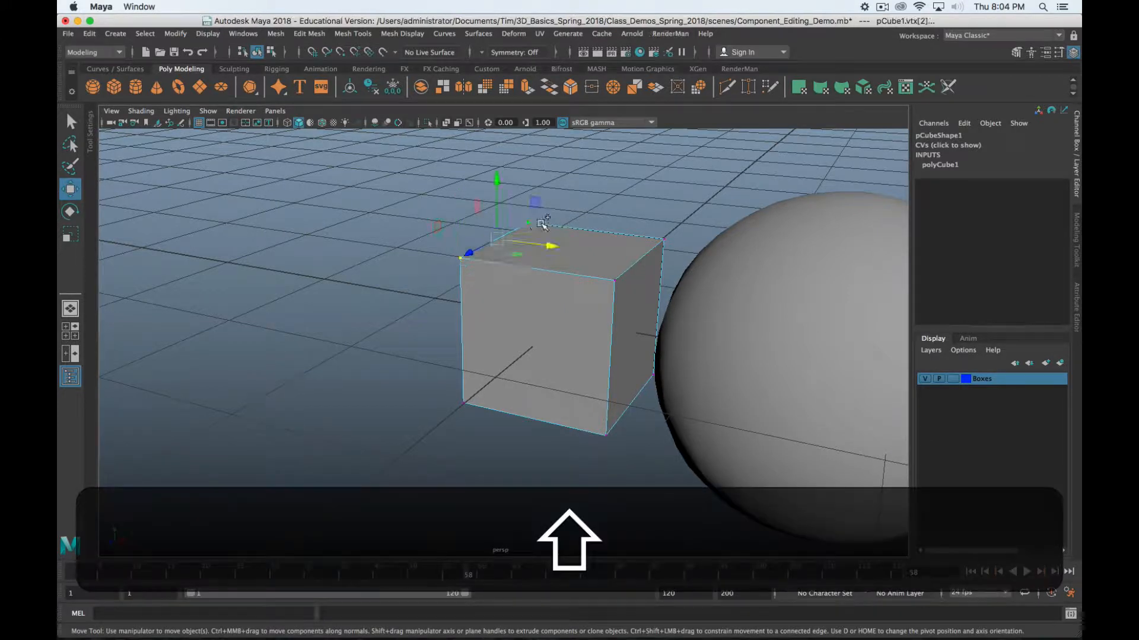
shift+click(670, 238)
shift+drag(685, 167, 333, 280)
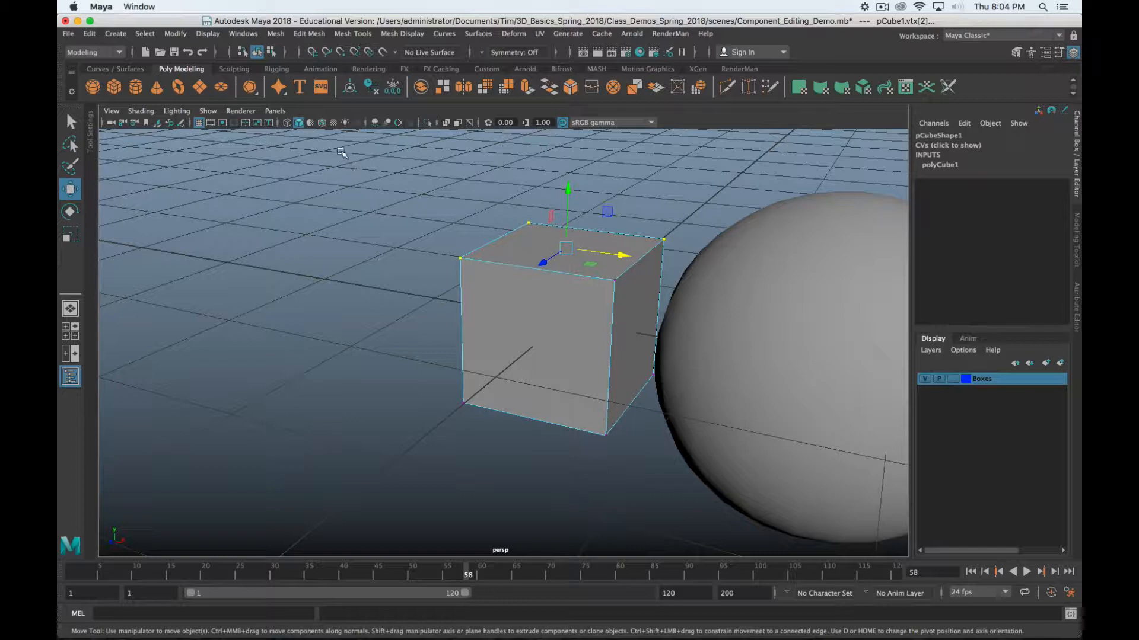
drag(339, 191, 688, 481)
Orbit to view the cube from above-left with the sphere on its right
alt+drag(455, 467, 526, 400)
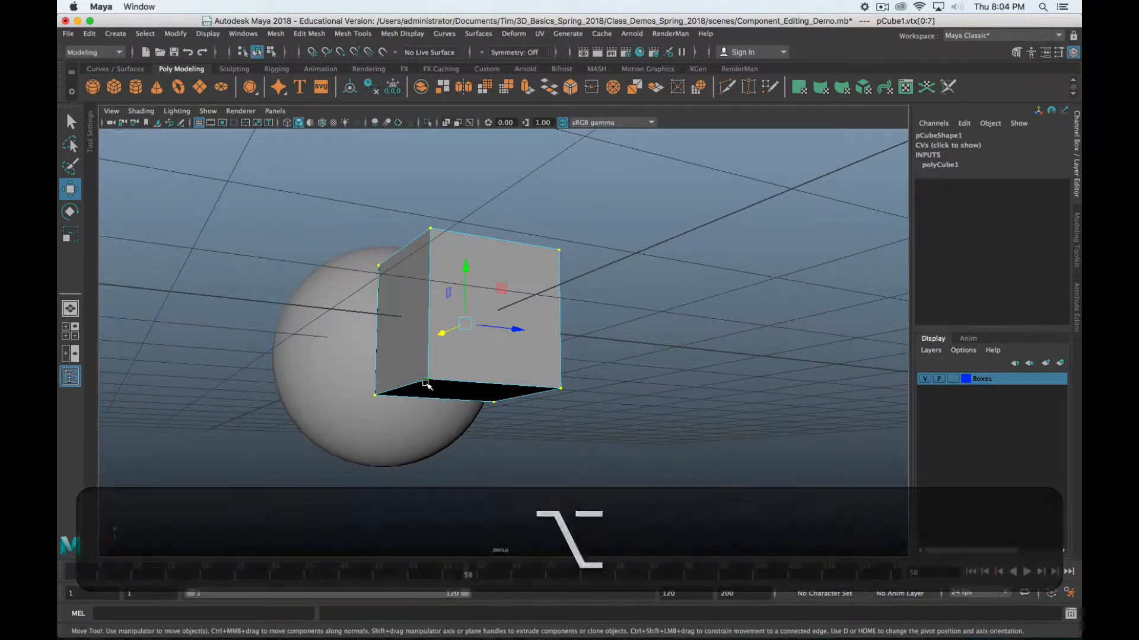
alt+drag(737, 338, 504, 381)
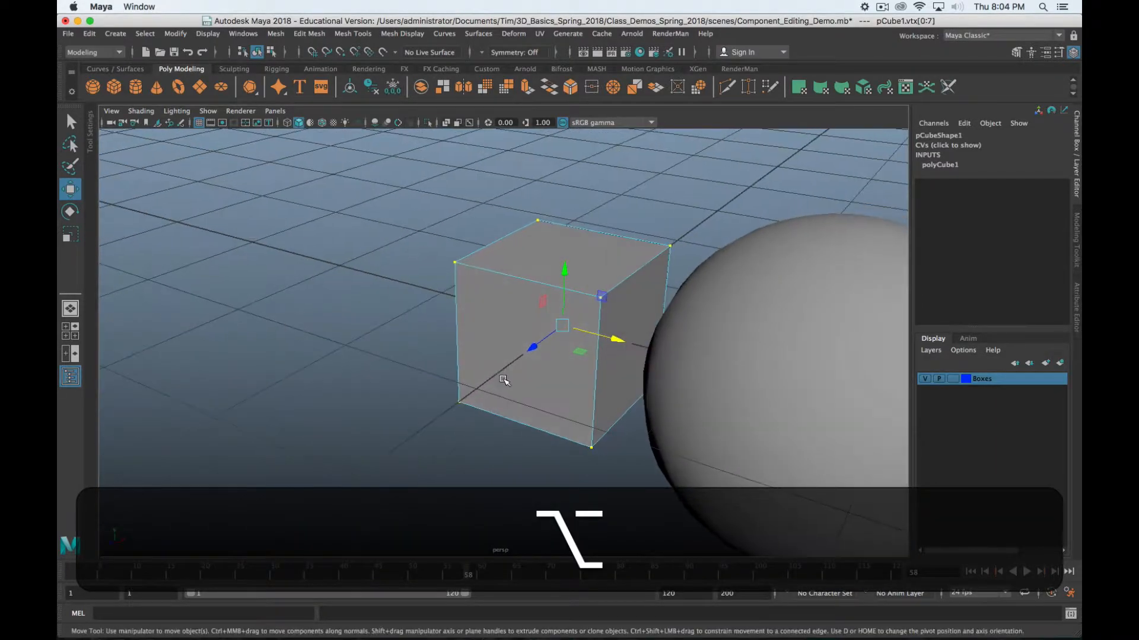
alt+drag(448, 409, 274, 326)
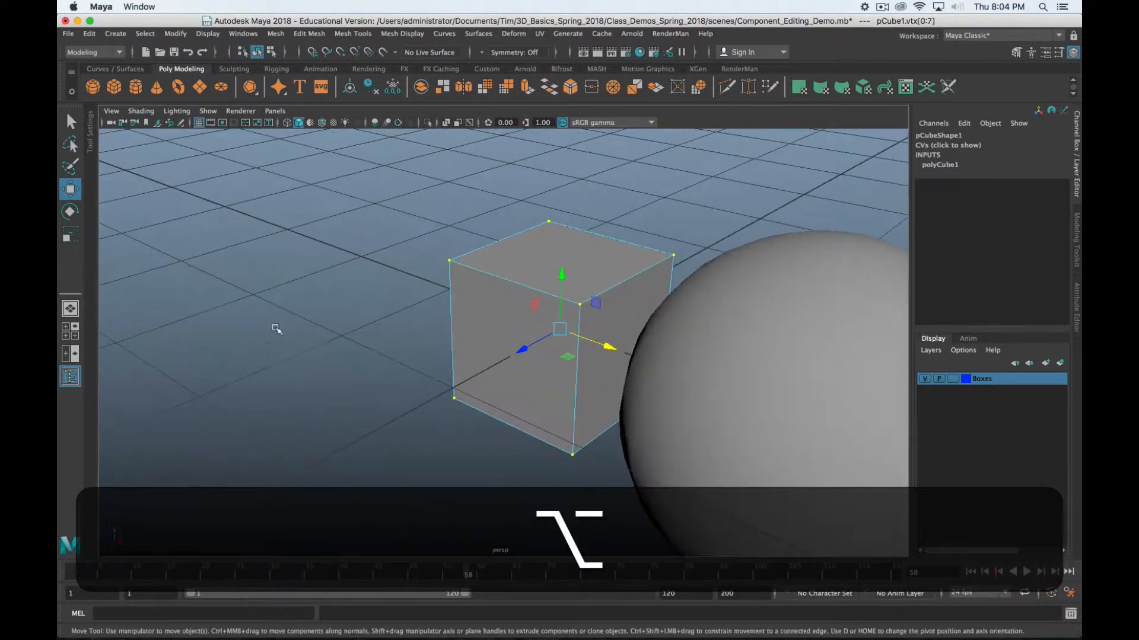
Open the Select Tool settings and test a marquee select of the cube's corner vertices
double_click(70, 191)
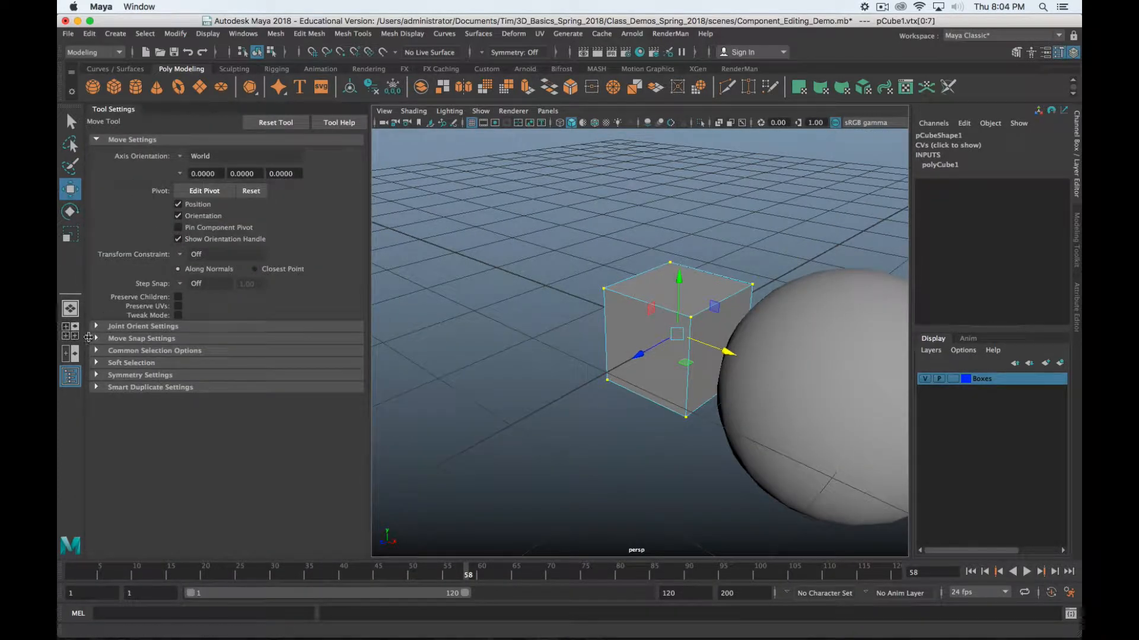
click(71, 122)
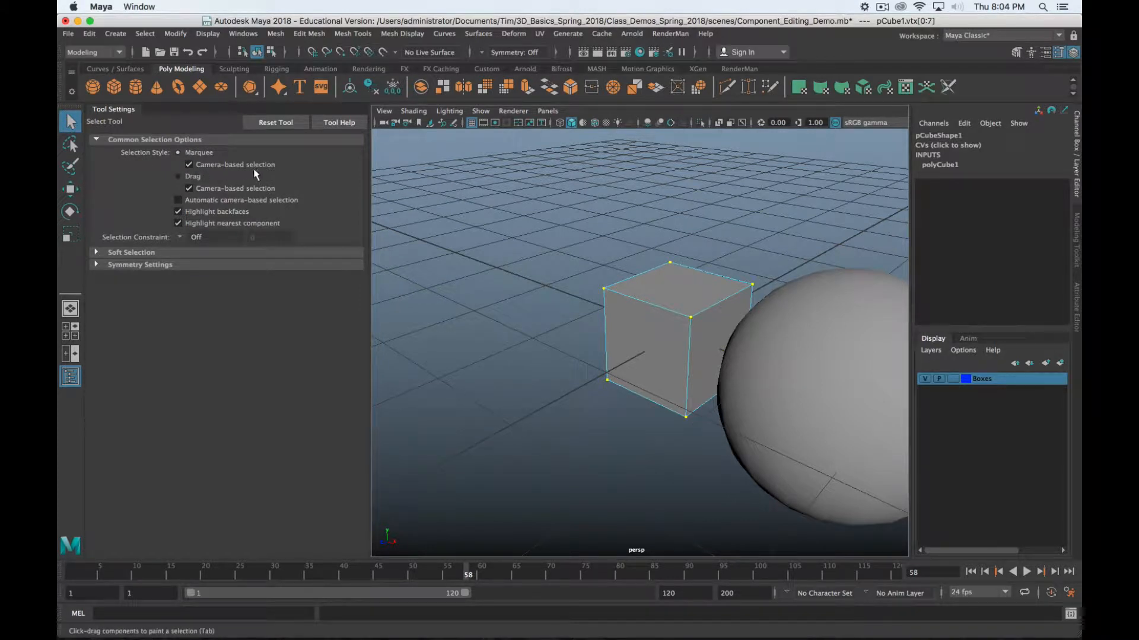
click(561, 414)
drag(529, 255, 883, 520)
alt+drag(580, 461, 841, 382)
alt+drag(851, 379, 698, 393)
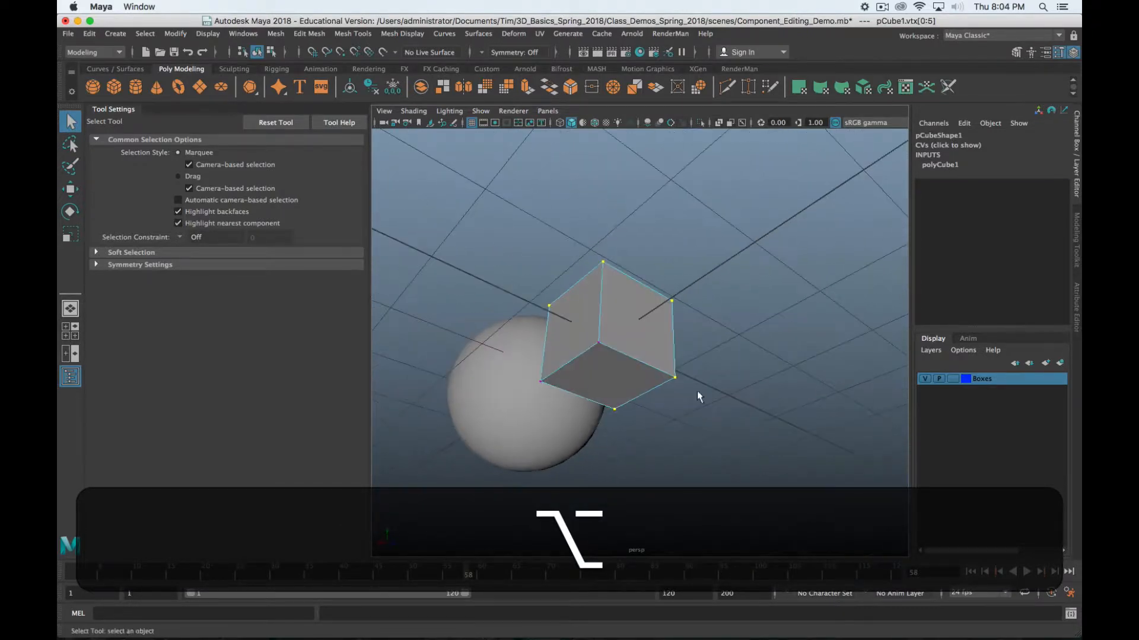
Select one corner vertex, then uncheck camera-based selection for marquee selecting
click(597, 343)
alt+drag(764, 369, 515, 436)
click(189, 164)
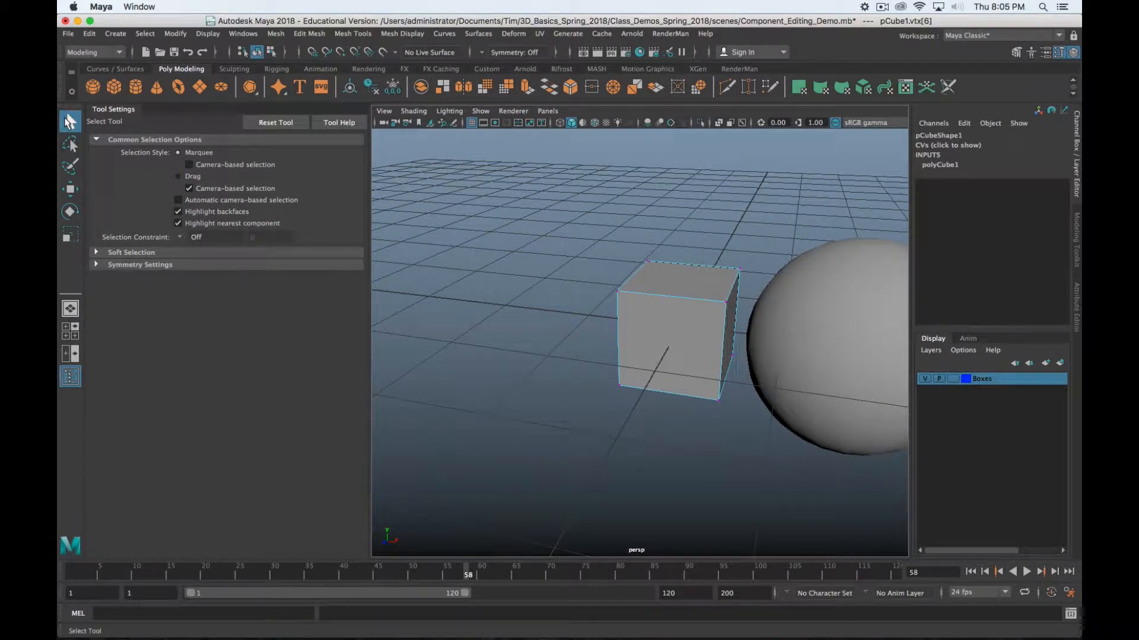
Close the Tool Settings panel and reframe the cube in the viewport
click(119, 115)
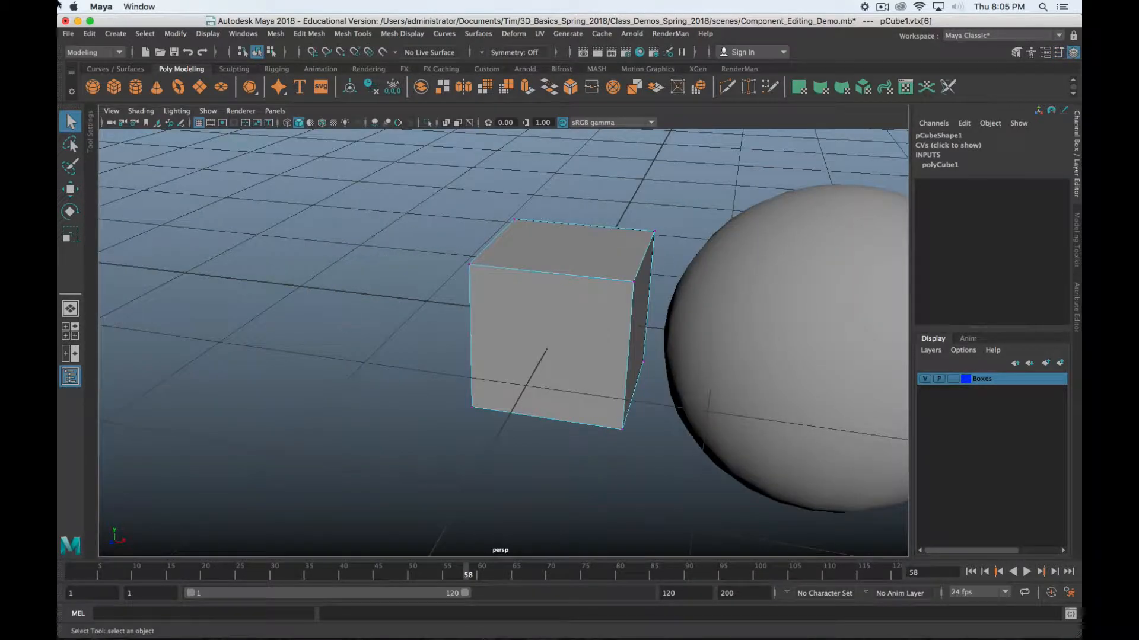
scroll(458, 355, down, 3)
scroll(458, 354, up, 3)
alt+drag(526, 351, 497, 382)
alt+middle_drag(497, 382, 515, 348)
Select the cube's top front and back edges in edge mode, then its top face
right_drag(471, 321, 448, 310)
click(481, 315)
shift+click(564, 270)
click(501, 308)
alt+drag(501, 308, 559, 351)
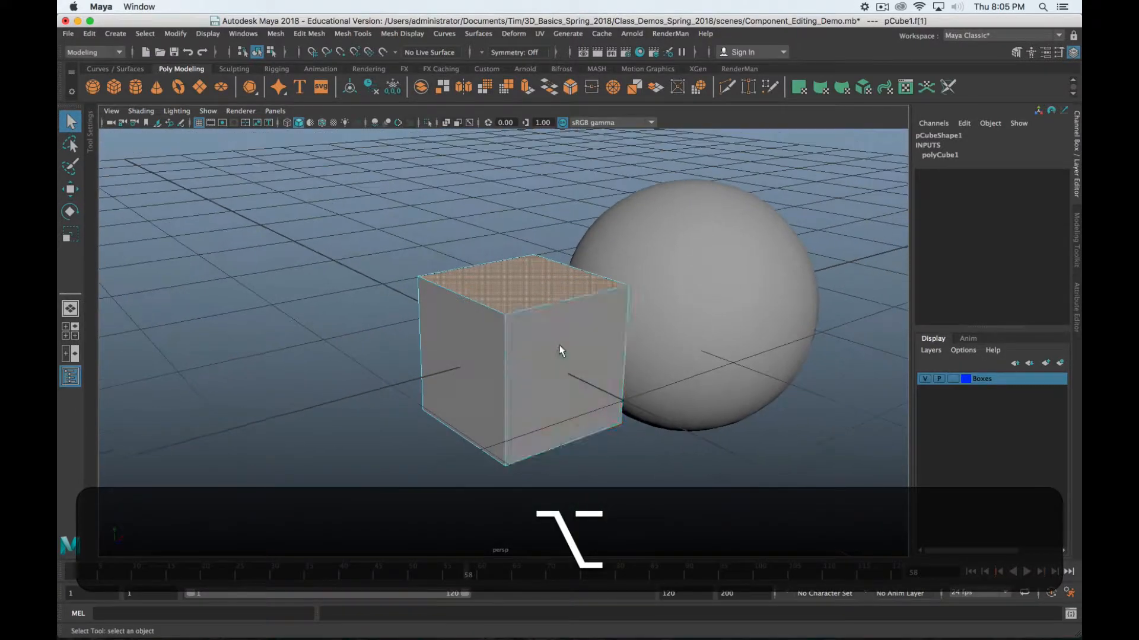
In multi-component mode select the front face and another face, then return to face mode
right_drag(554, 276, 593, 297)
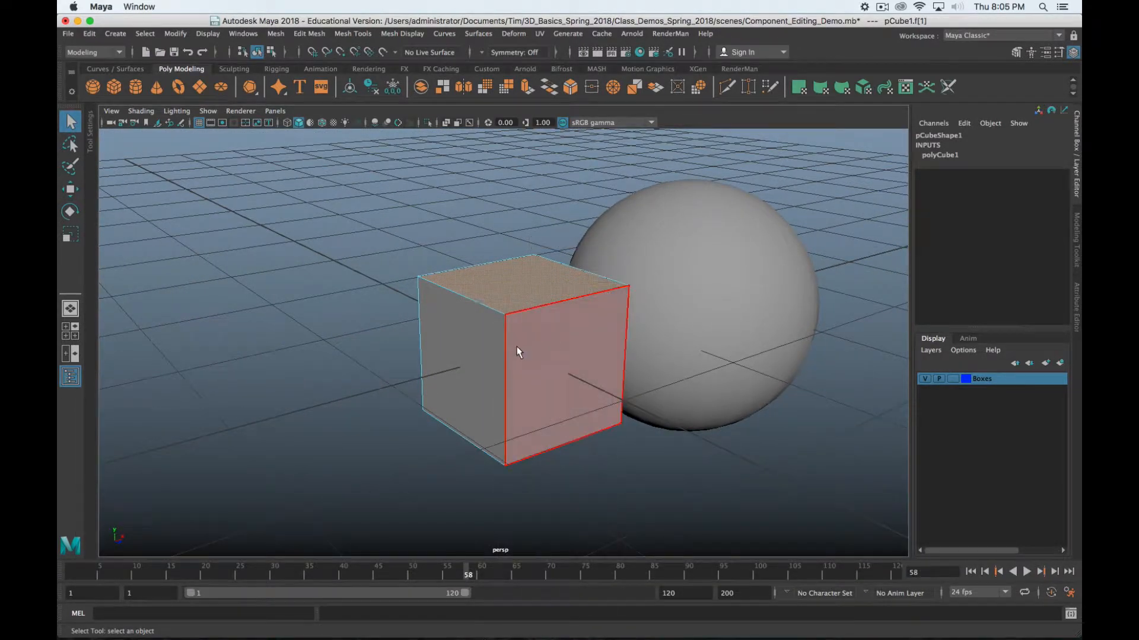
click(517, 347)
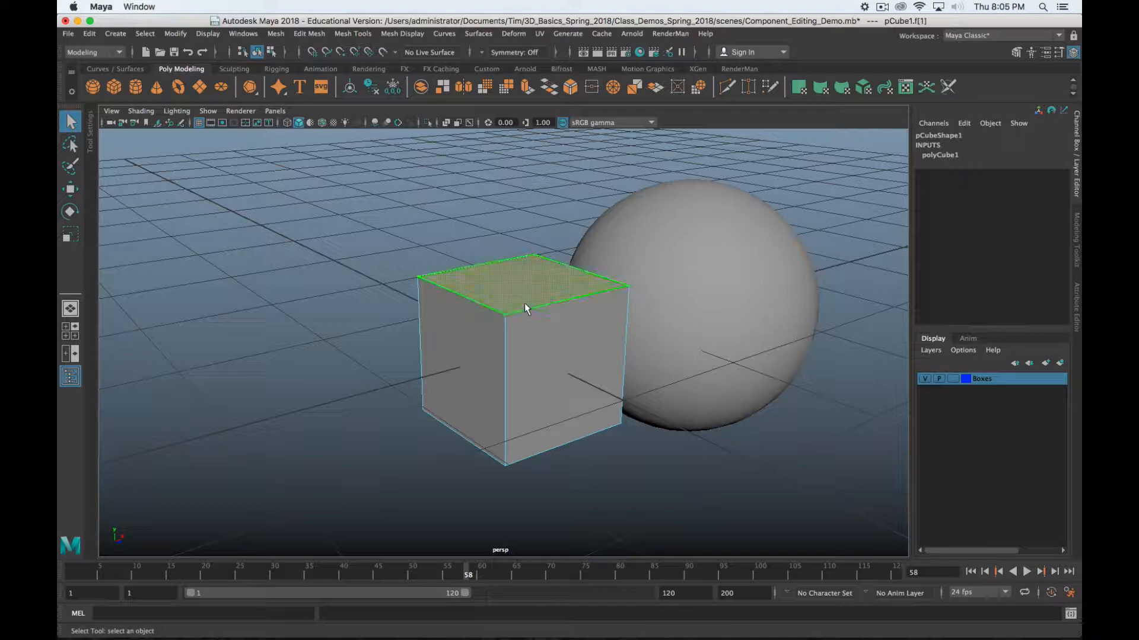
click(541, 374)
alt+drag(557, 379, 515, 369)
right_drag(528, 274, 528, 312)
alt+drag(527, 368, 462, 370)
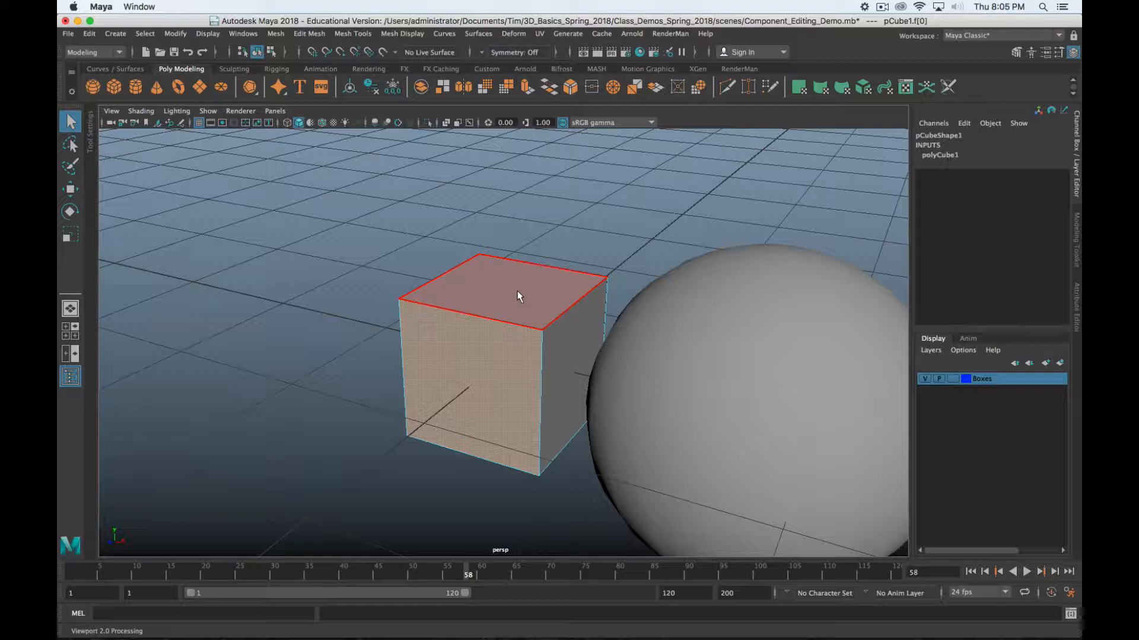
Switch the cube to vertex mode, then cycle edge, face and vertex with F10, F11, F9
right_click(668, 212)
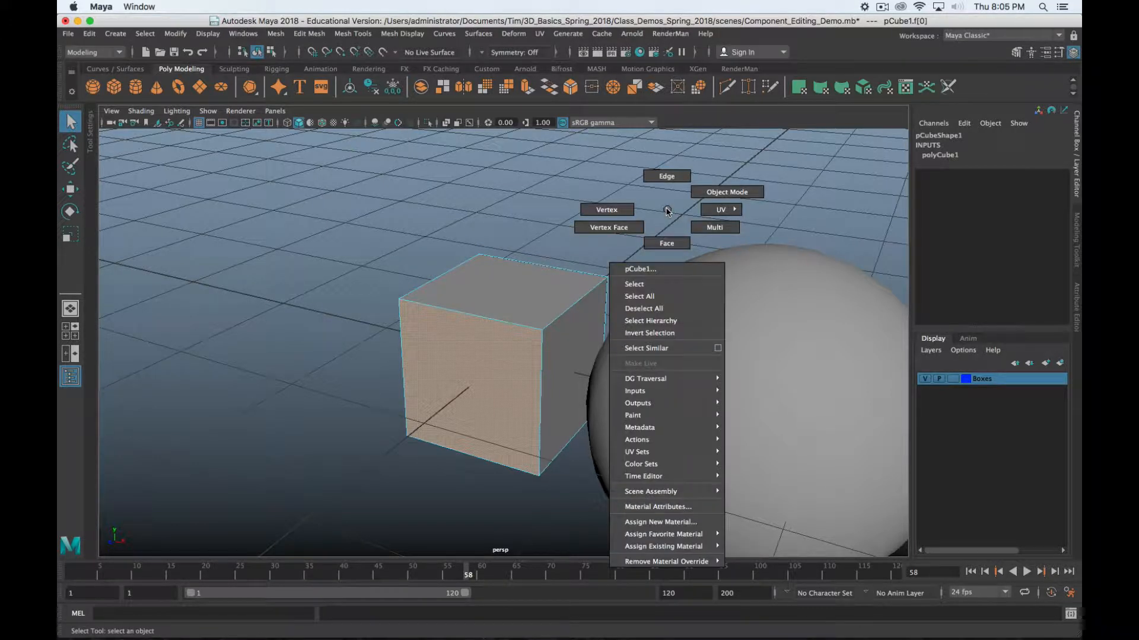
click(577, 206)
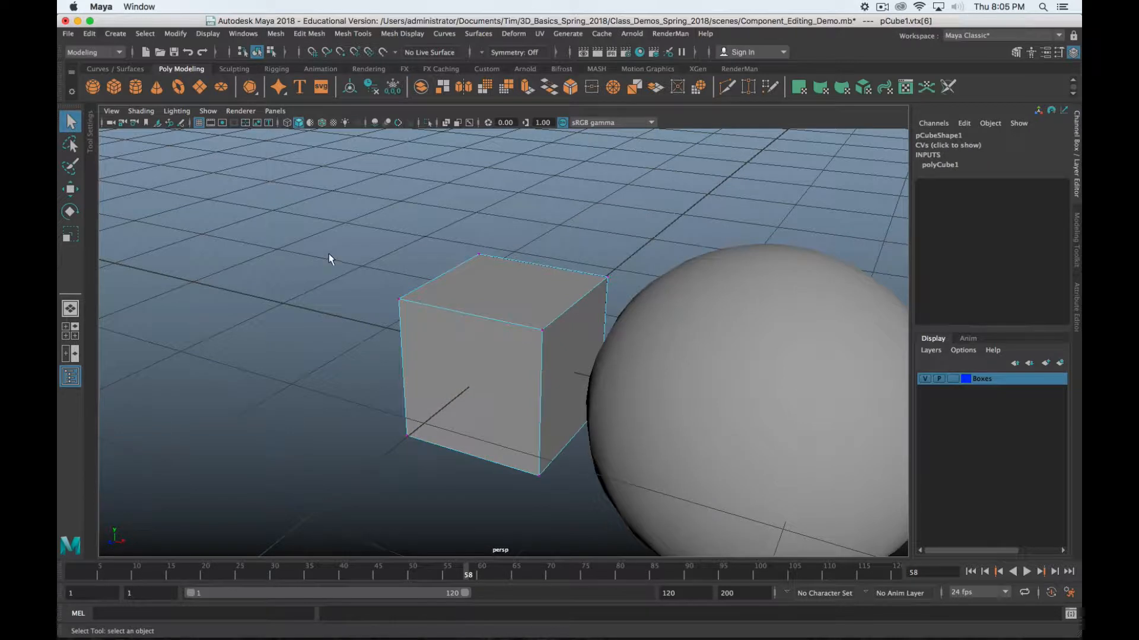
right_drag(635, 200, 487, 202)
key(F10)
key(F11)
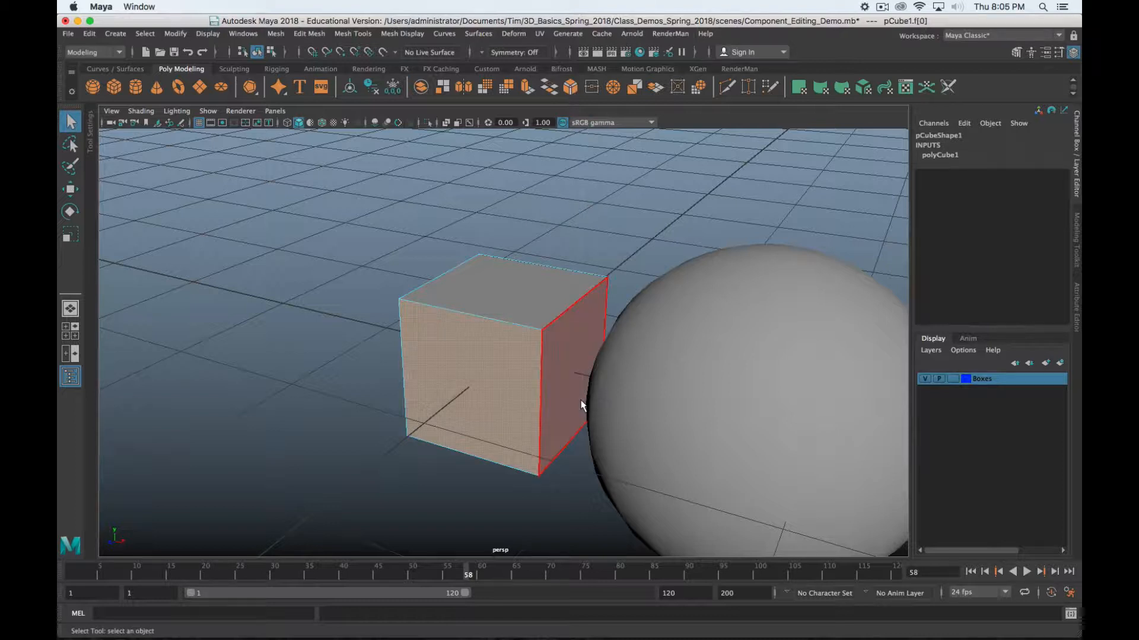
key(F9)
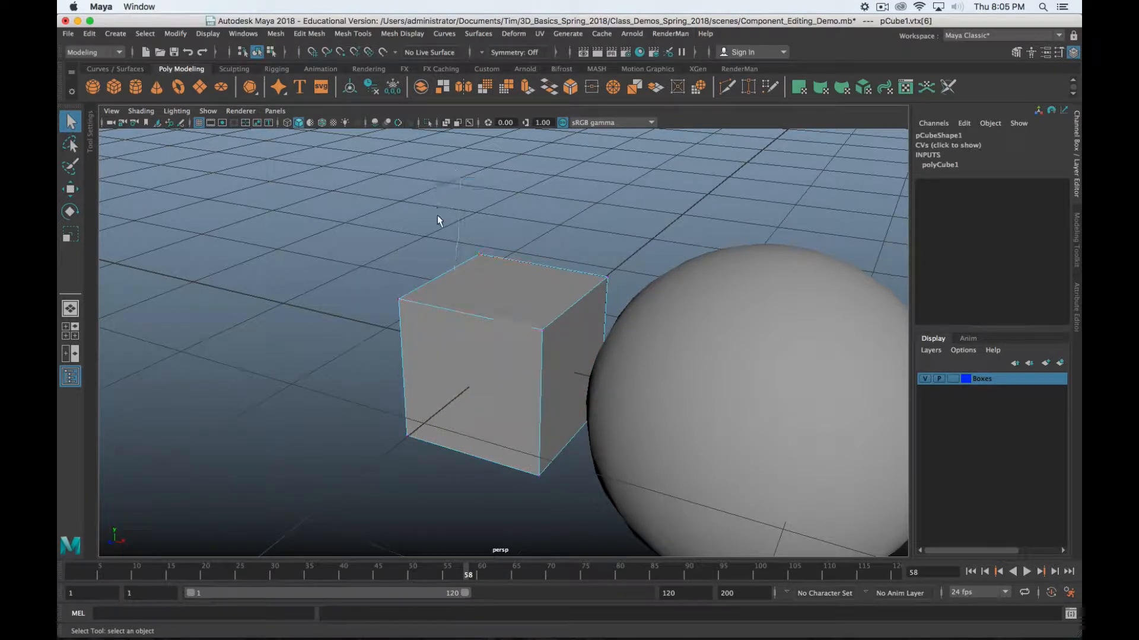
right_drag(501, 223, 502, 323)
mouse_move(597, 258)
right_down()
mouse_move(399, 273)
mouse_move(461, 145)
right_up()
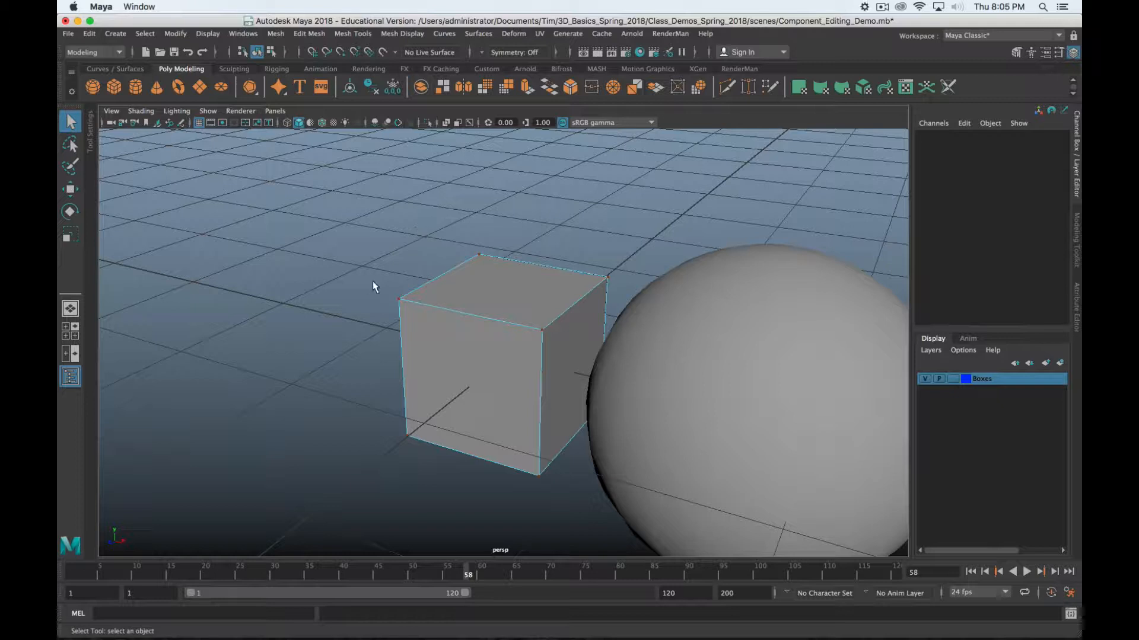
Flick the marking menu through object, face, vertex and edge modes
right_drag(406, 235, 662, 205)
mouse_move(495, 249)
right_down()
mouse_move(514, 213)
mouse_move(596, 142)
mouse_move(581, 350)
right_up()
right_drag(569, 177, 334, 203)
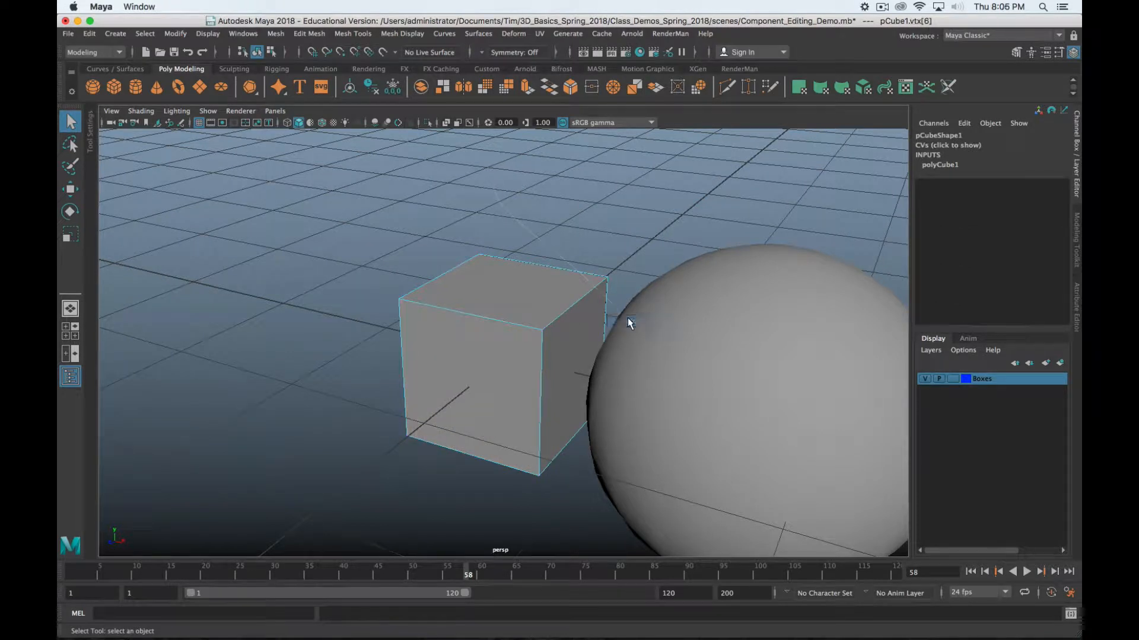
right_drag(649, 214, 310, 214)
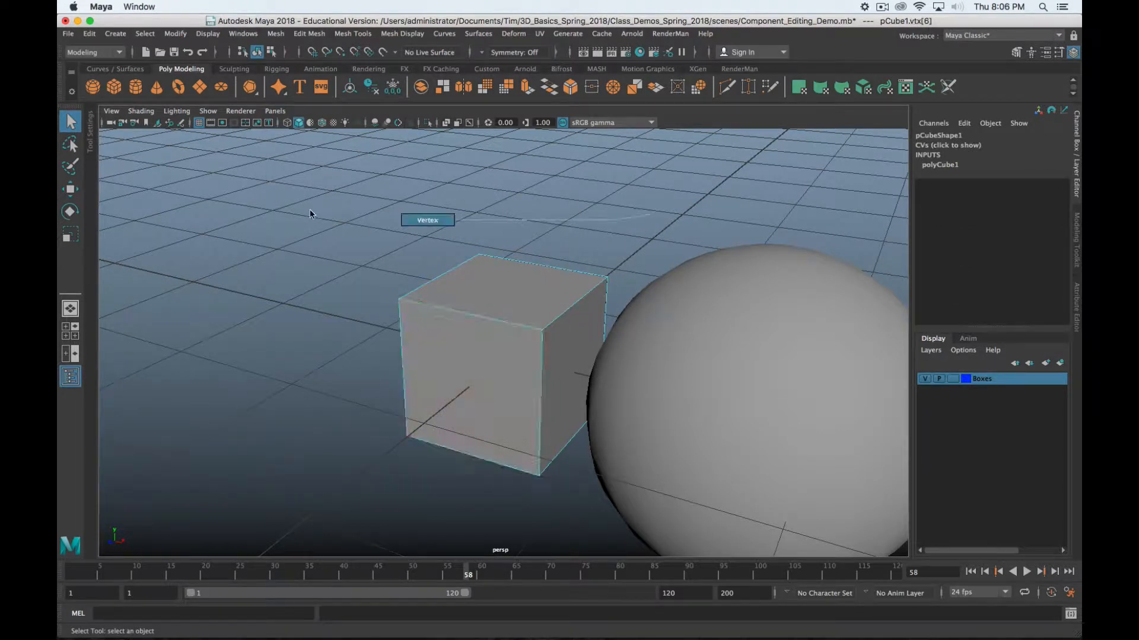
mouse_move(594, 234)
right_down()
mouse_move(597, 163)
mouse_move(584, 326)
mouse_move(497, 230)
right_up()
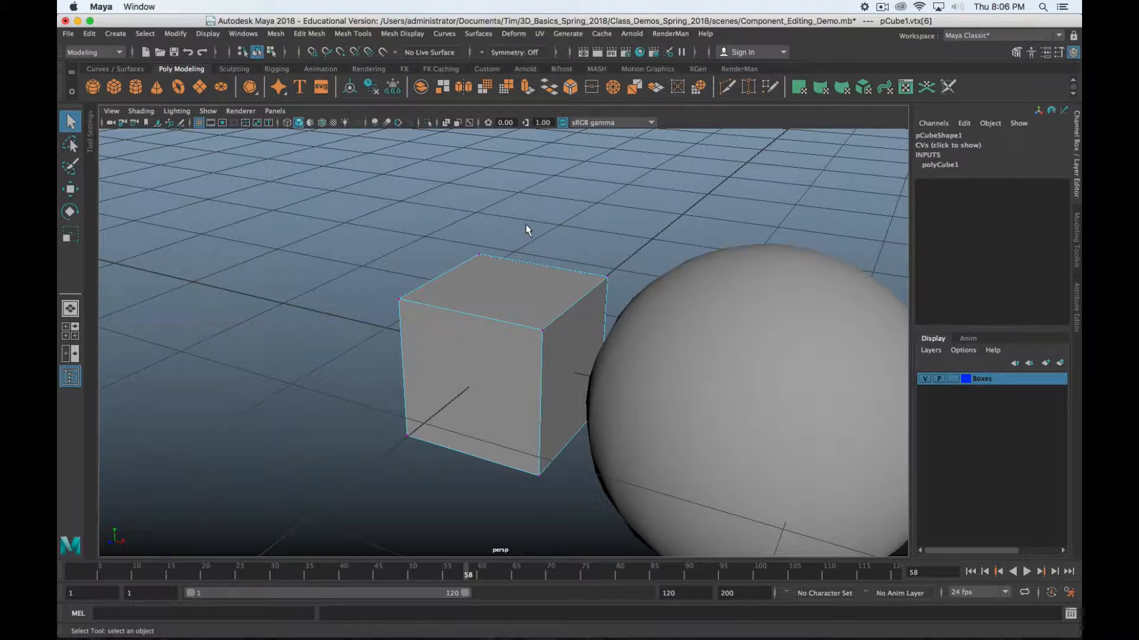
key(shift)
Switch the cube to face mode, select its top face and orbit to a higher frontal view
right_click(563, 202)
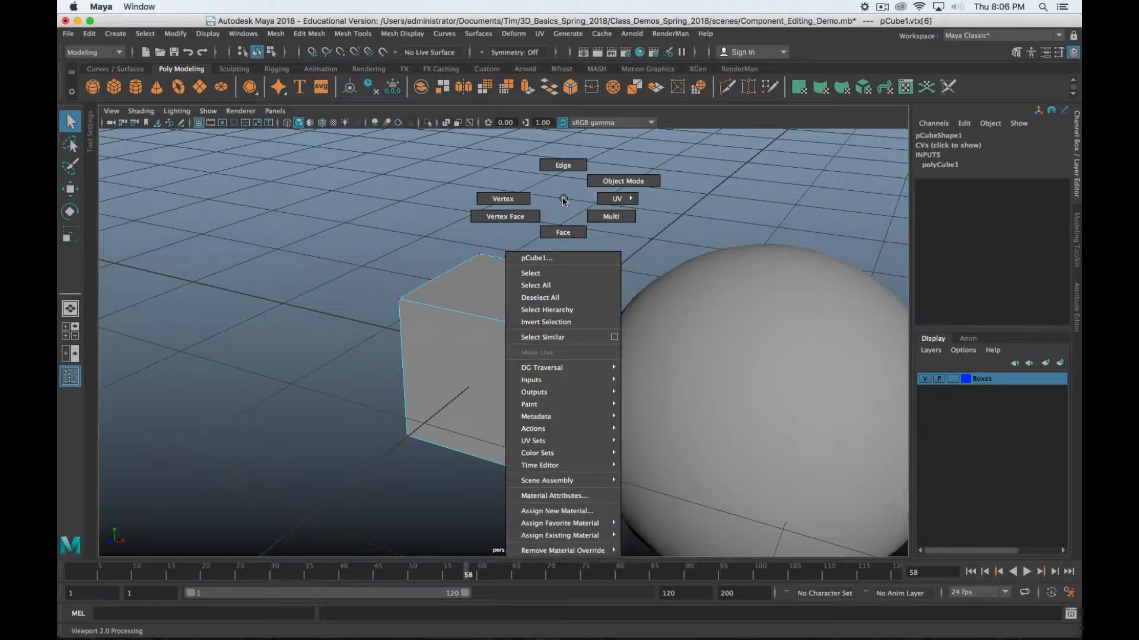
right_drag(556, 203, 563, 233)
click(521, 325)
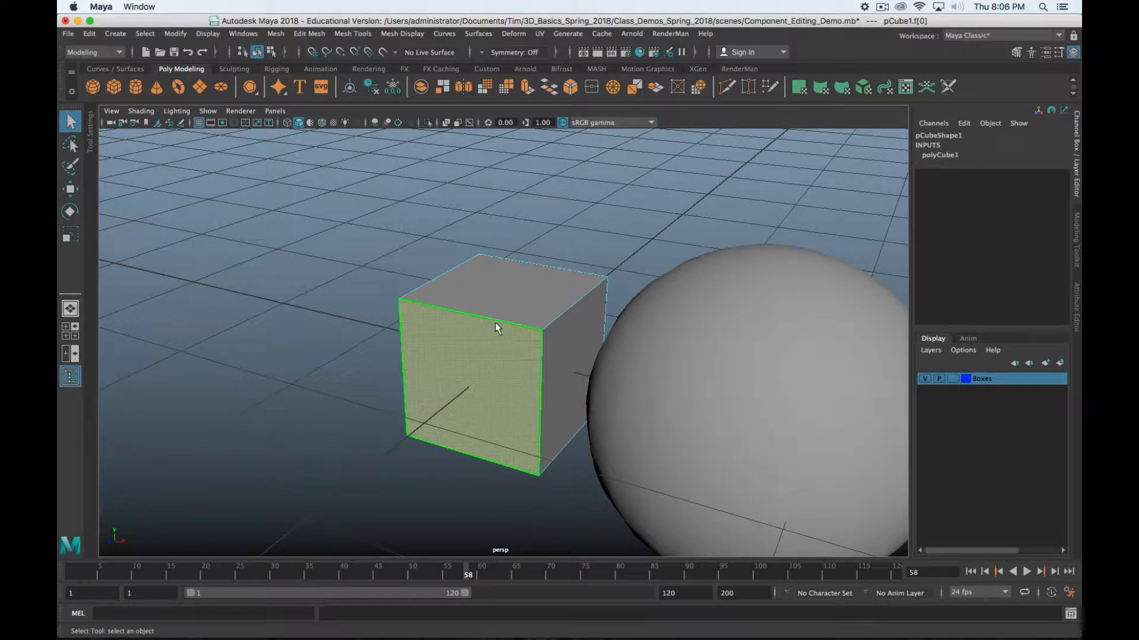
click(503, 305)
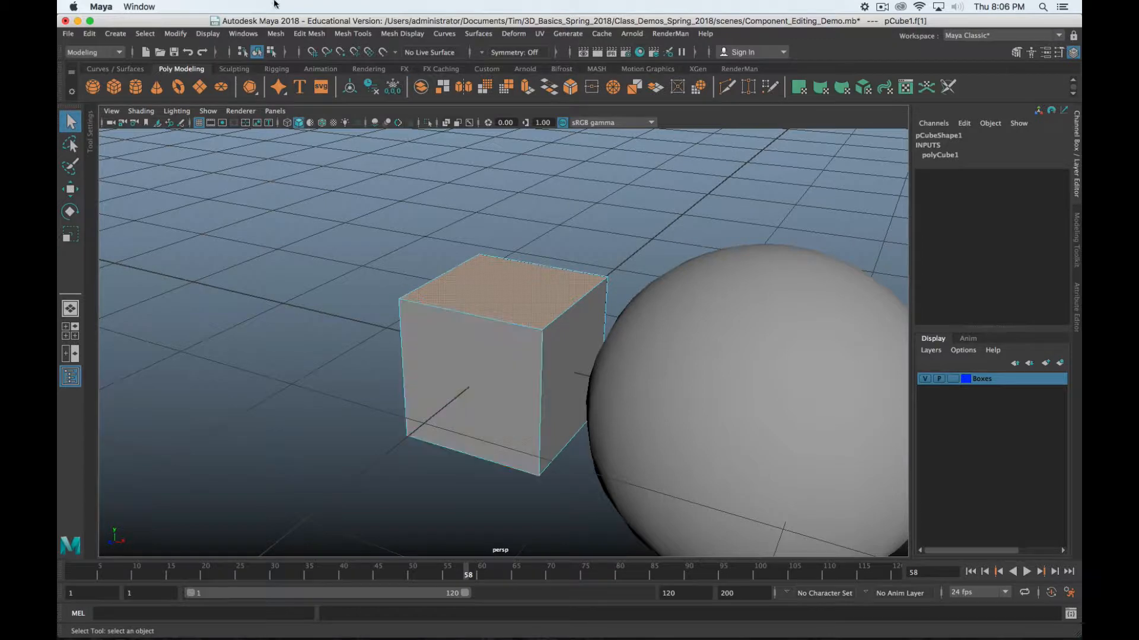
click(882, 7)
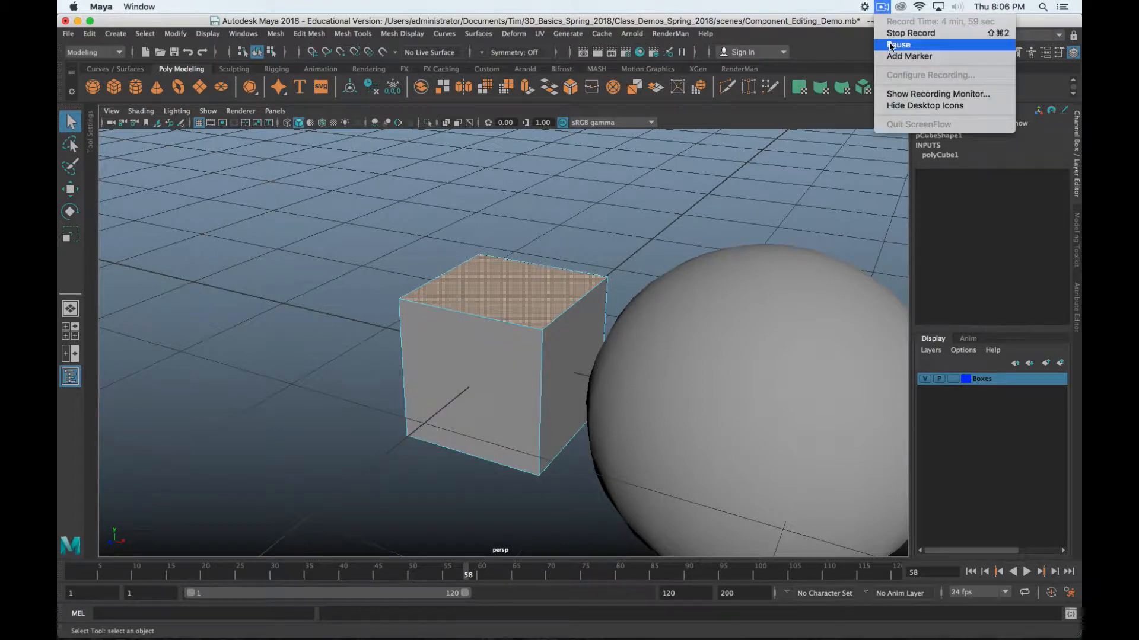
click(907, 44)
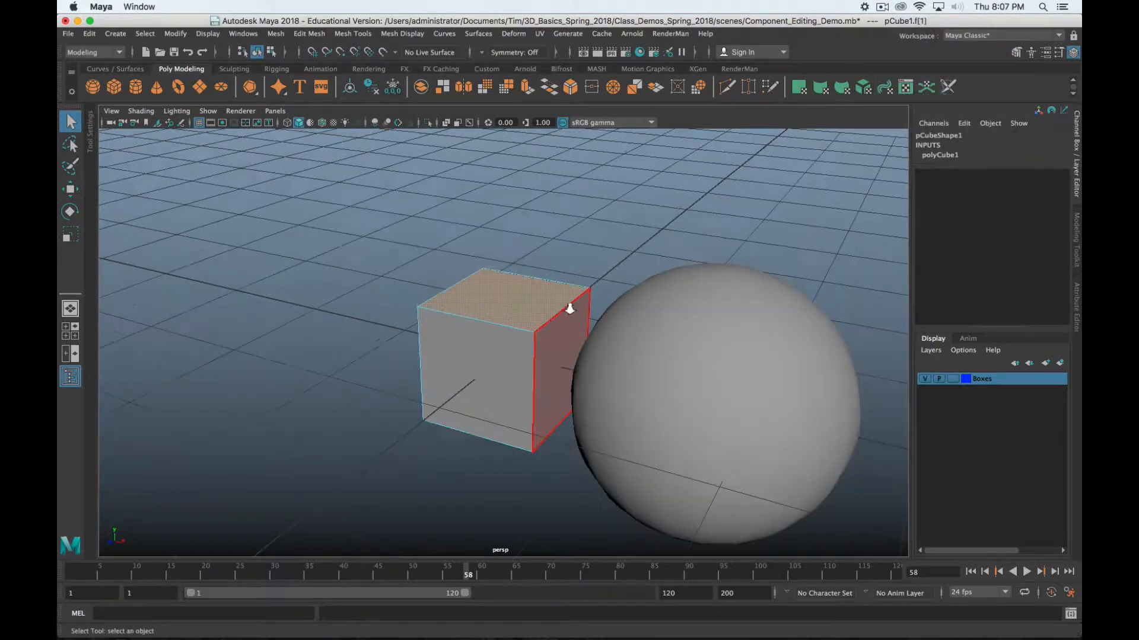
scroll(525, 318, up, 4)
alt+drag(526, 318, 521, 336)
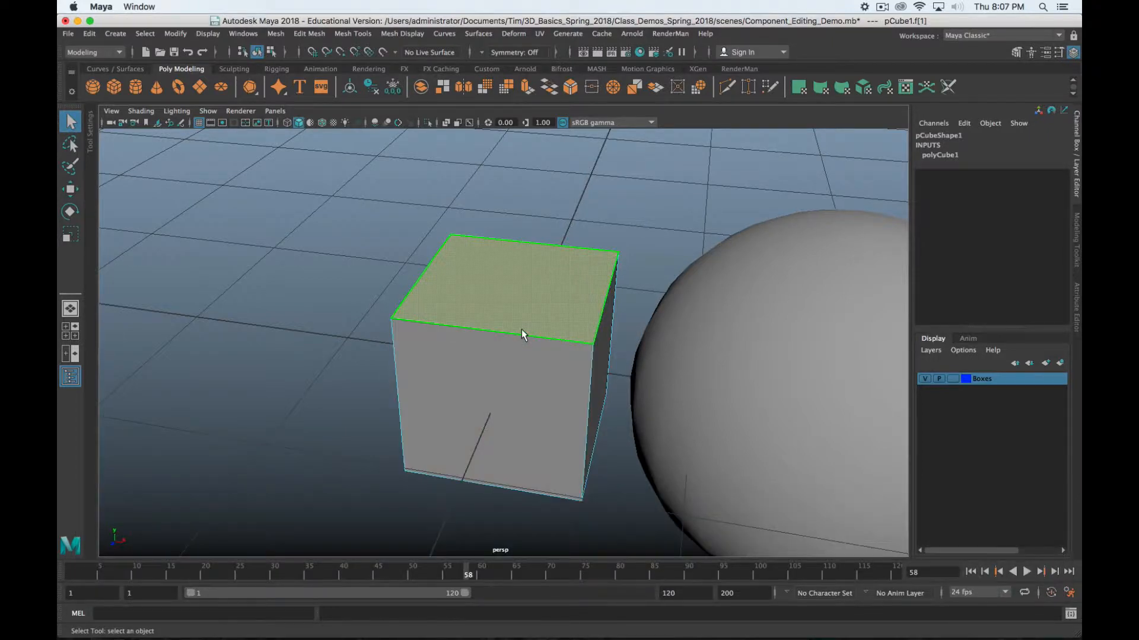
Move the cube's top face up along Y, adjusting its height from several angles
key(w)
alt+drag(515, 426, 465, 405)
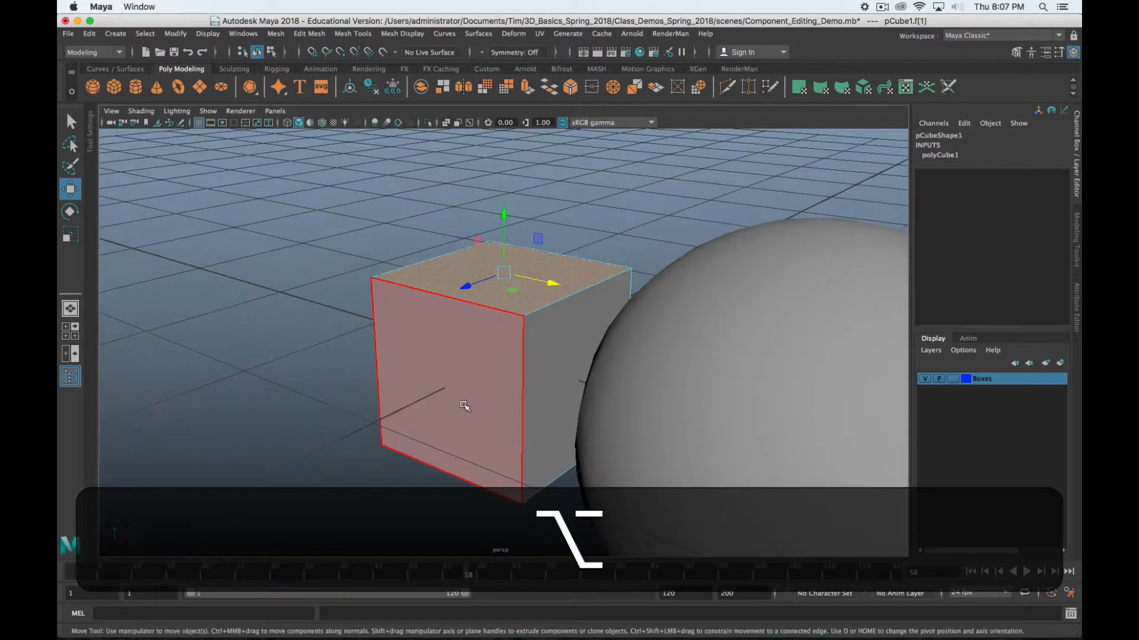
drag(505, 267, 584, 304)
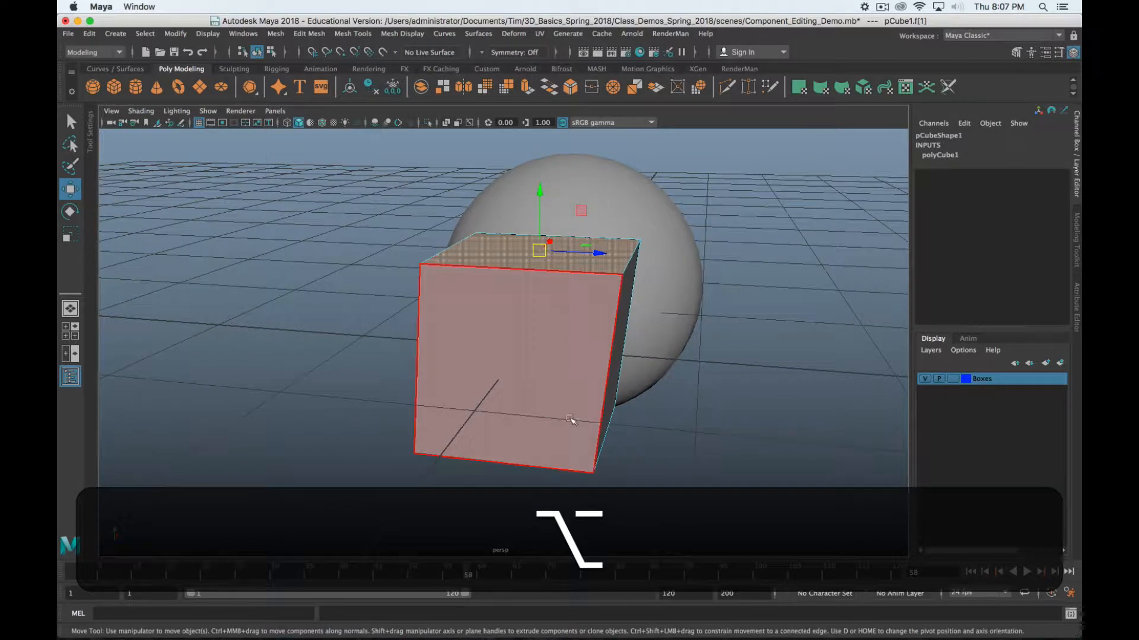
alt+drag(719, 483, 614, 398)
drag(522, 256, 558, 171)
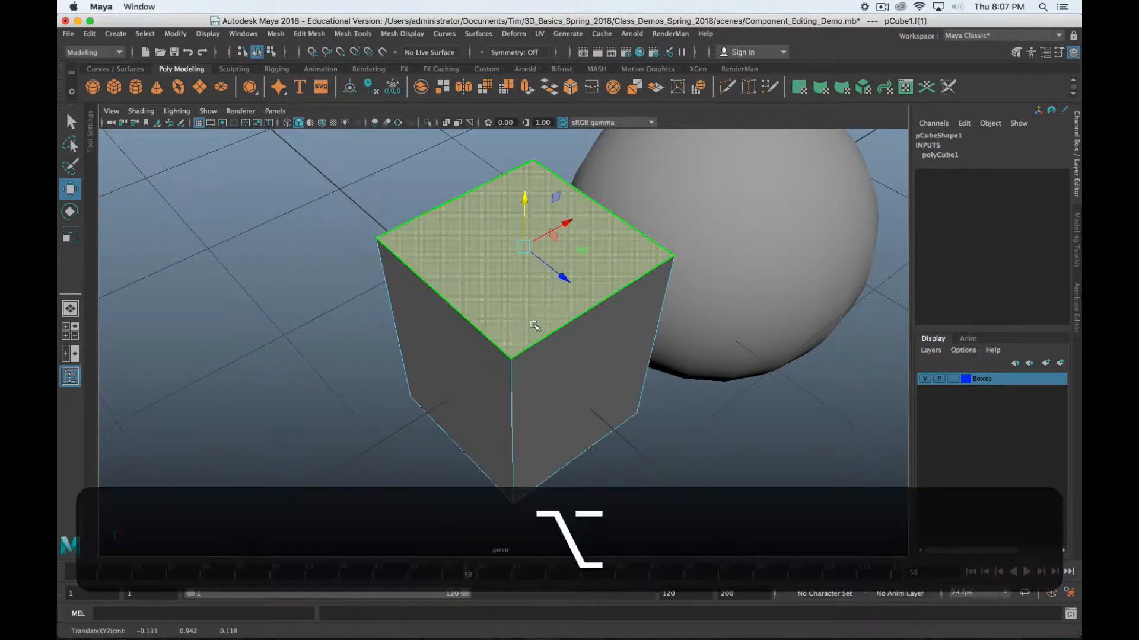
alt+drag(481, 324, 574, 374)
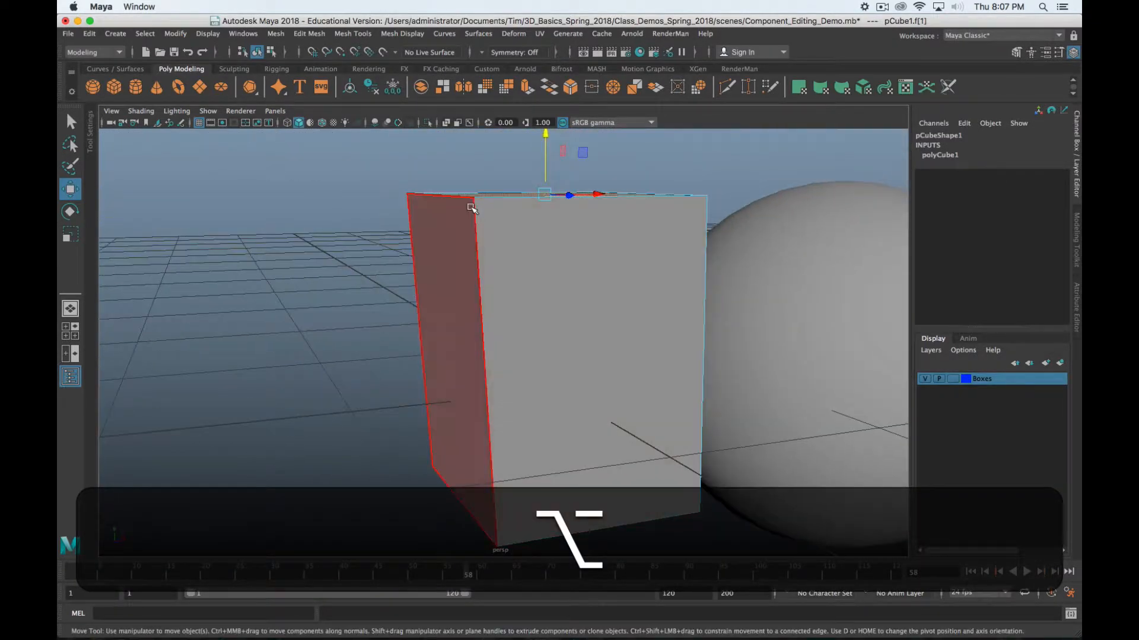
click(671, 226)
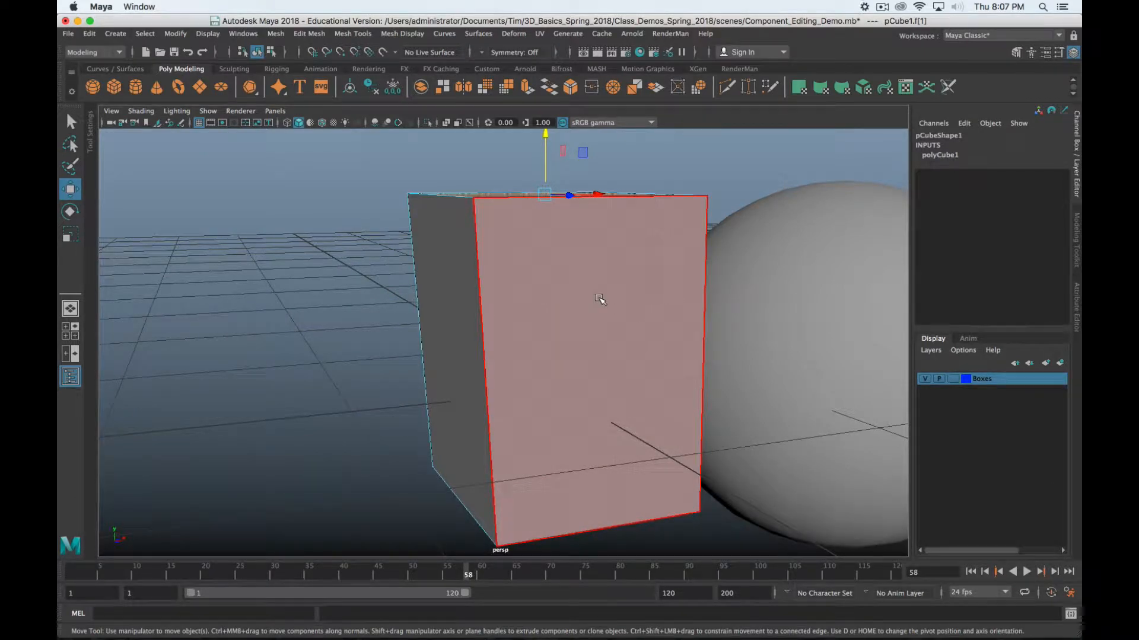
scroll(586, 283, down, 2)
drag(532, 182, 508, 317)
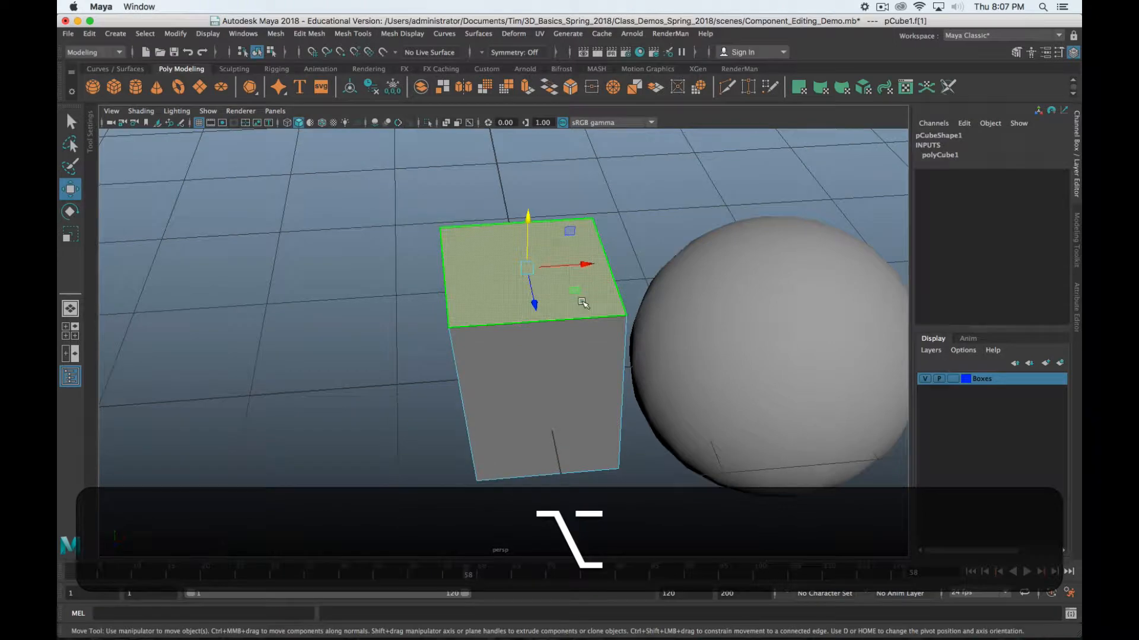
Scale the top face down so the cube tapers into a narrow pillar
key(r)
middle_drag(645, 320, 539, 342)
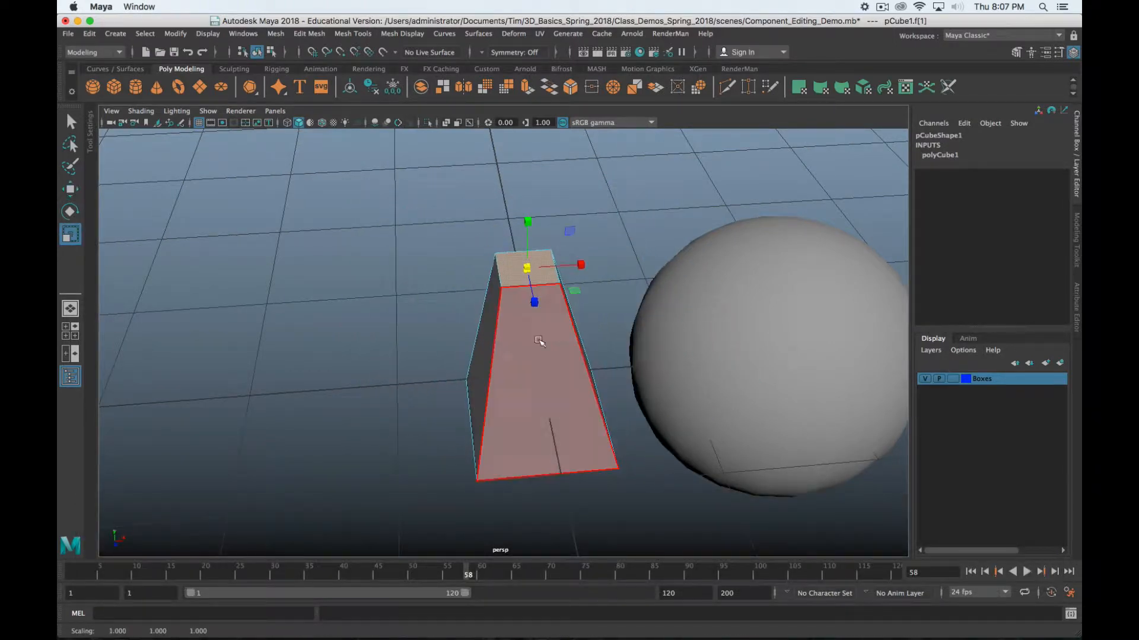
alt+drag(539, 342, 535, 296)
key(alt+e)
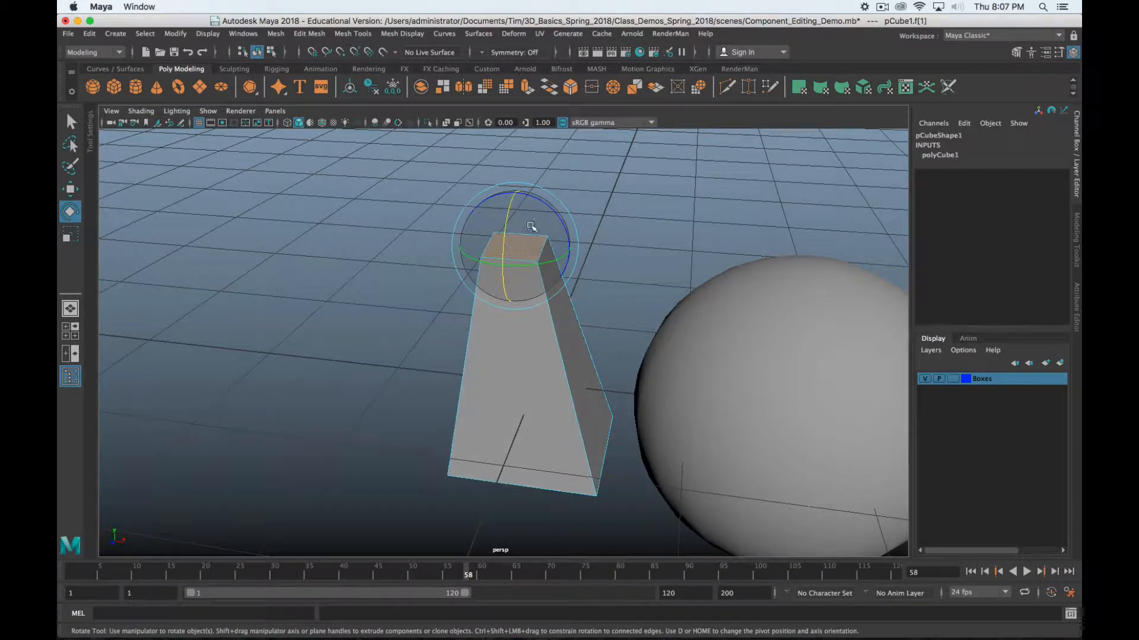
drag(530, 226, 469, 290)
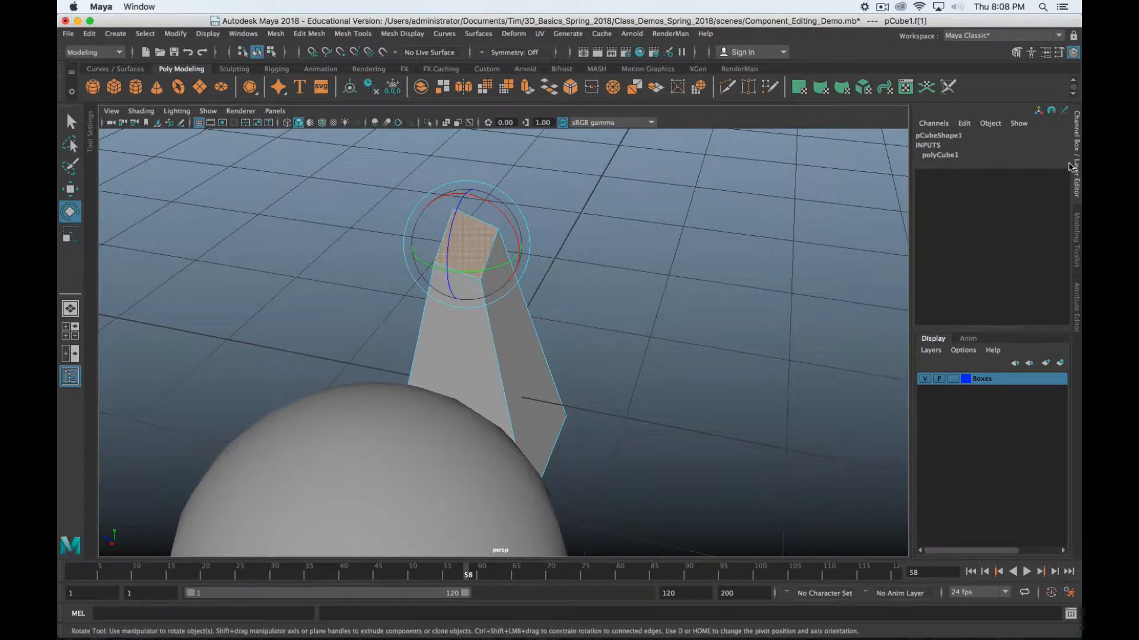
key(z)
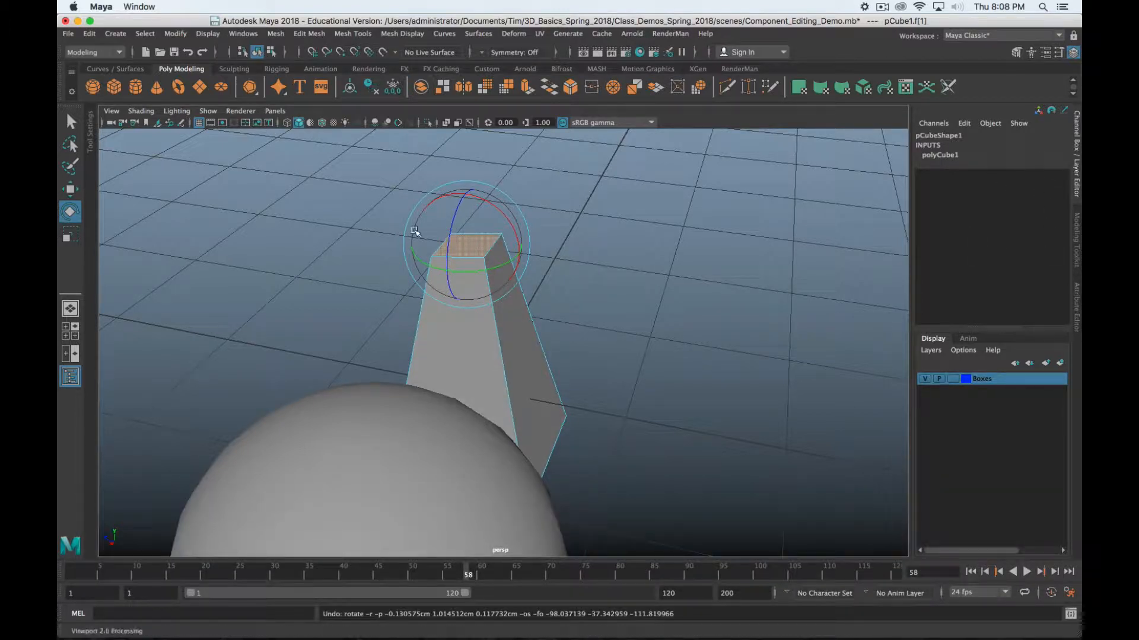
scroll(480, 263, down, 5)
key(alt+w)
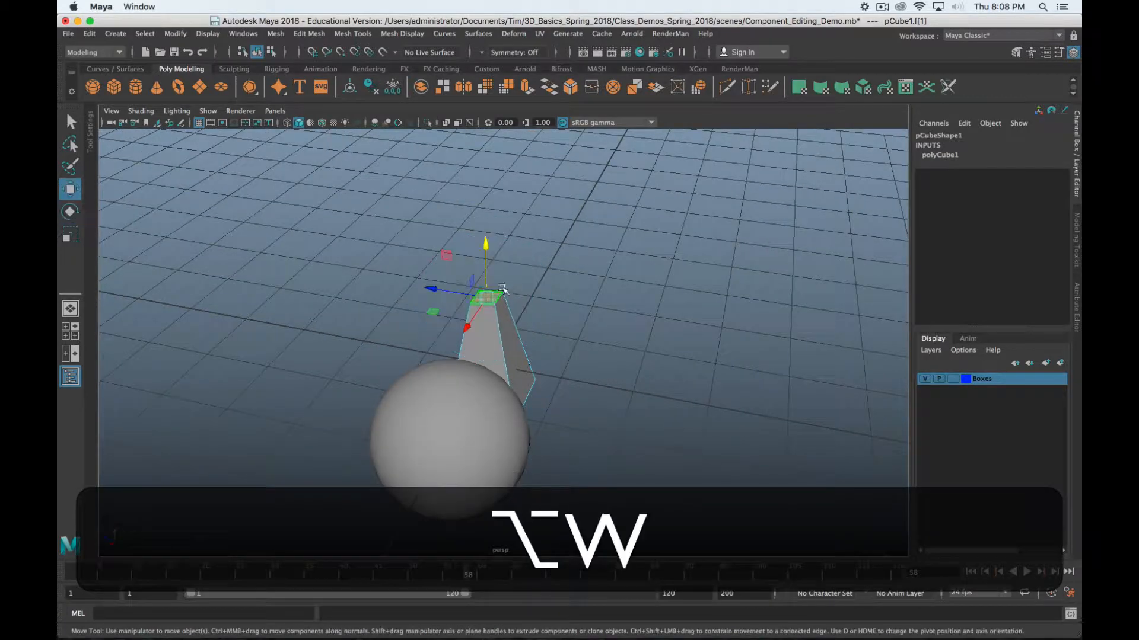
alt+drag(502, 288, 623, 187)
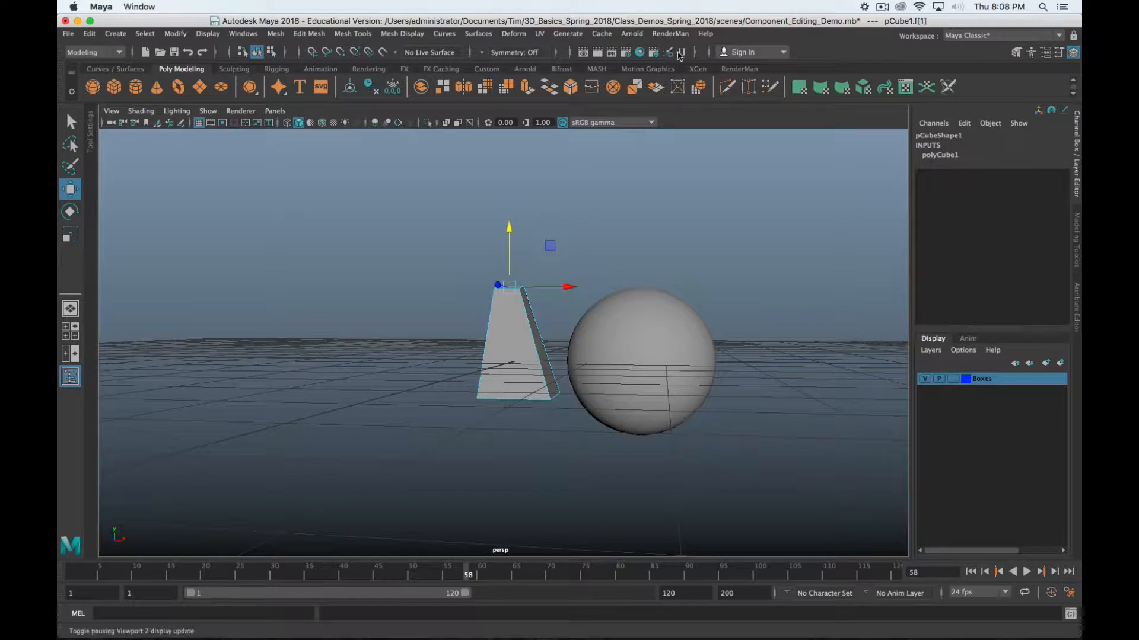
Show the status-line X/Y/Z input fields and move the top face to Y 5
click(696, 52)
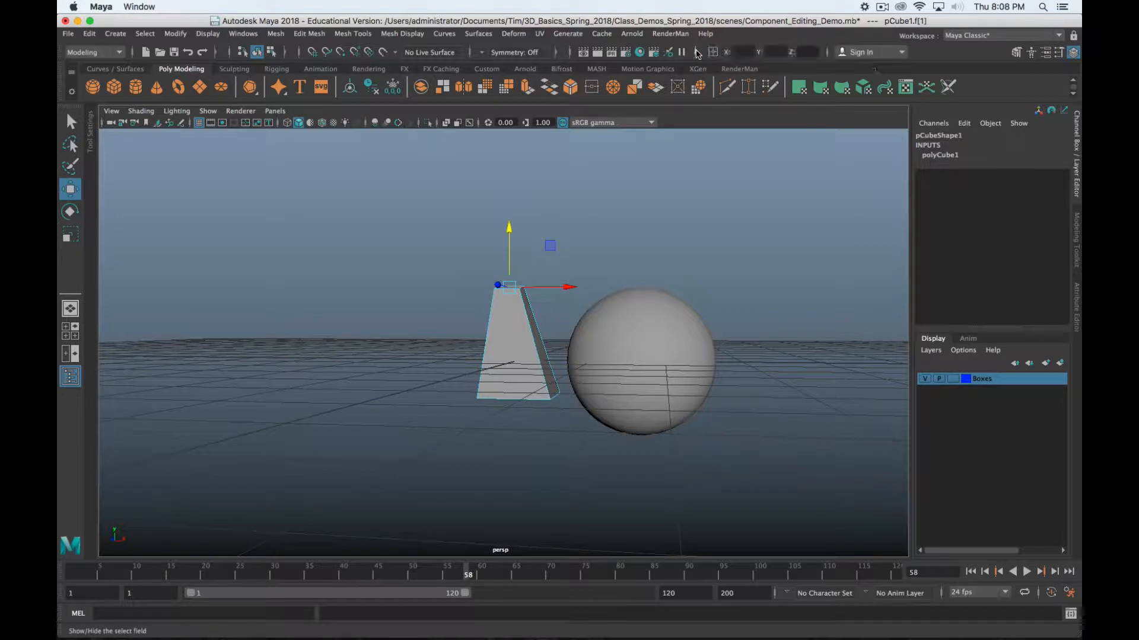
click(695, 55)
click(695, 54)
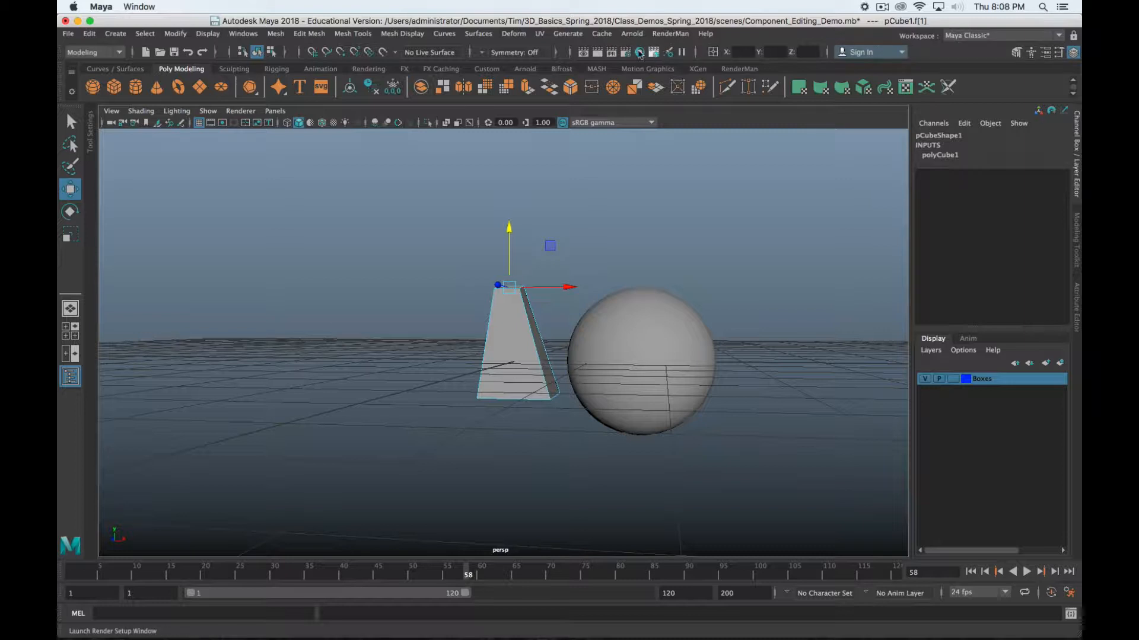
click(695, 54)
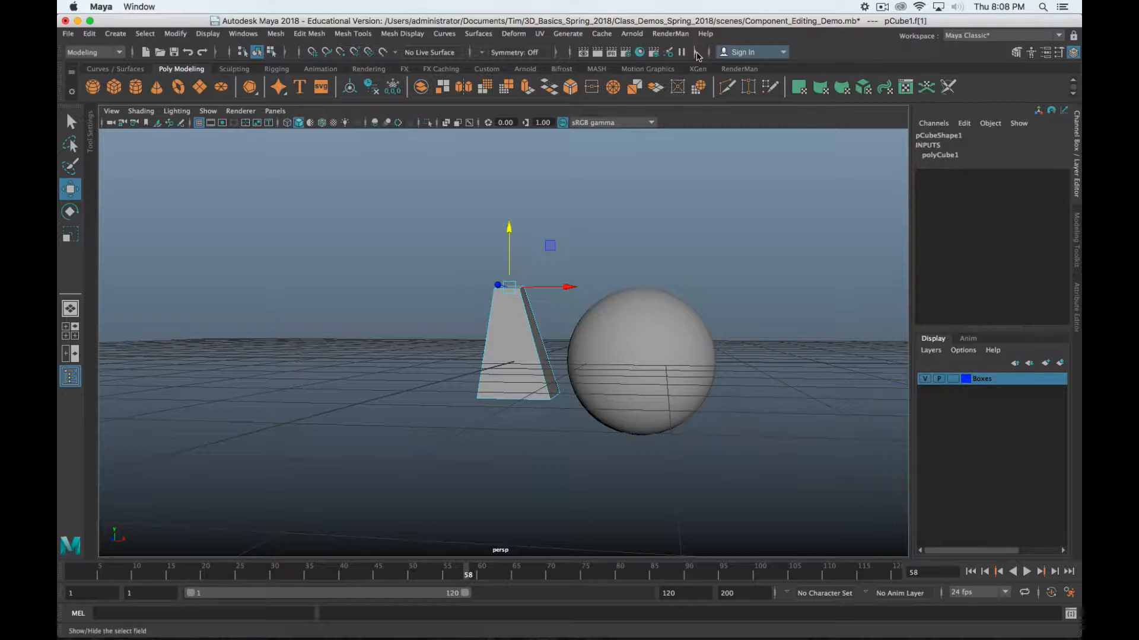
click(696, 55)
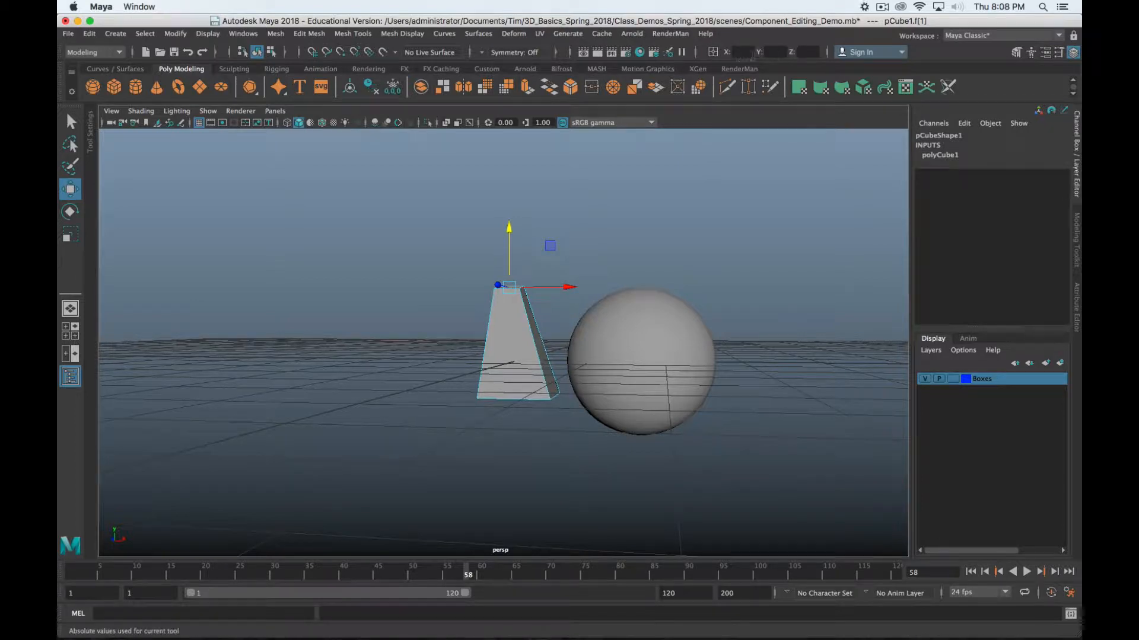
scroll(595, 284, down, 3)
scroll(591, 311, up, 5)
alt+drag(590, 315, 465, 303)
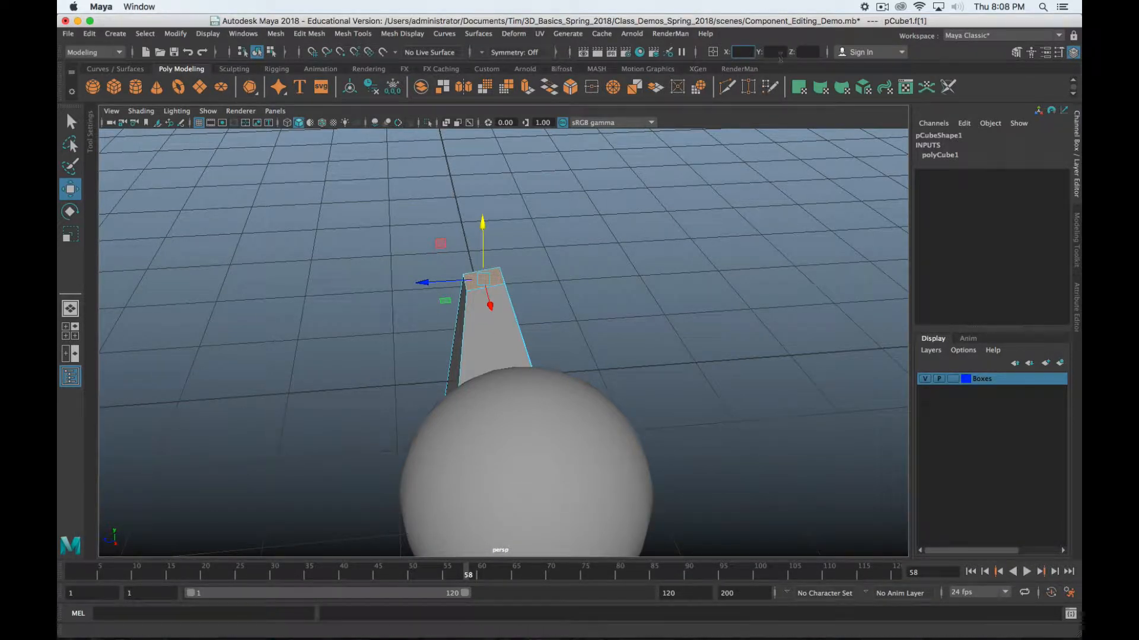
text(5)
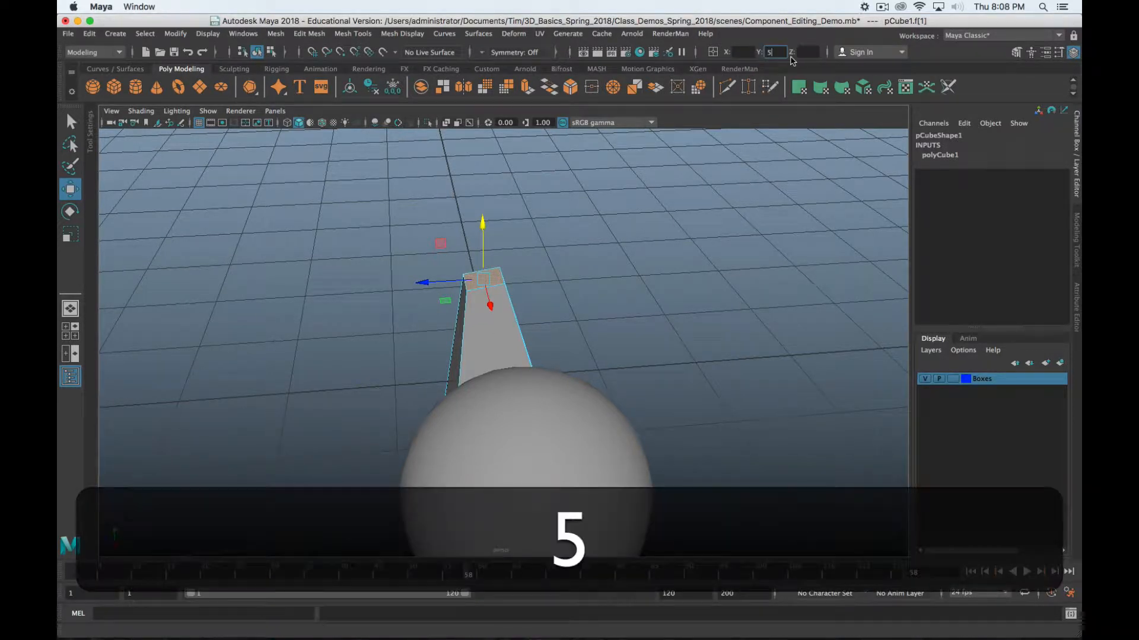
key(Return)
Rotate the column's front face 15 degrees numerically, then undo the rotation
scroll(600, 249, down, 12)
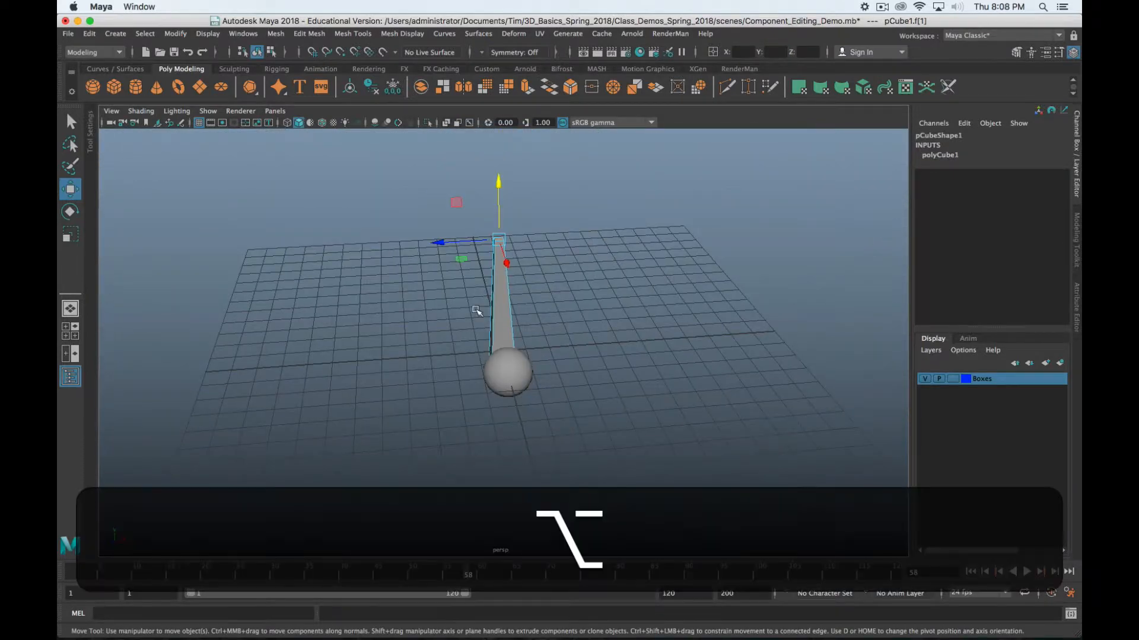
alt+drag(475, 310, 559, 320)
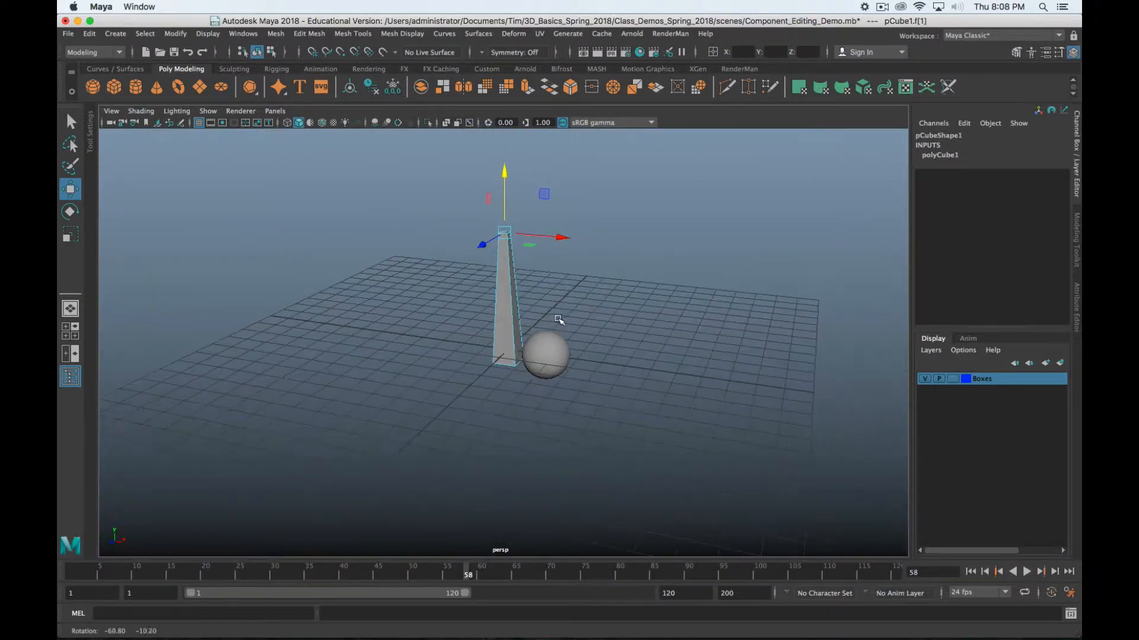
key(e)
click(508, 312)
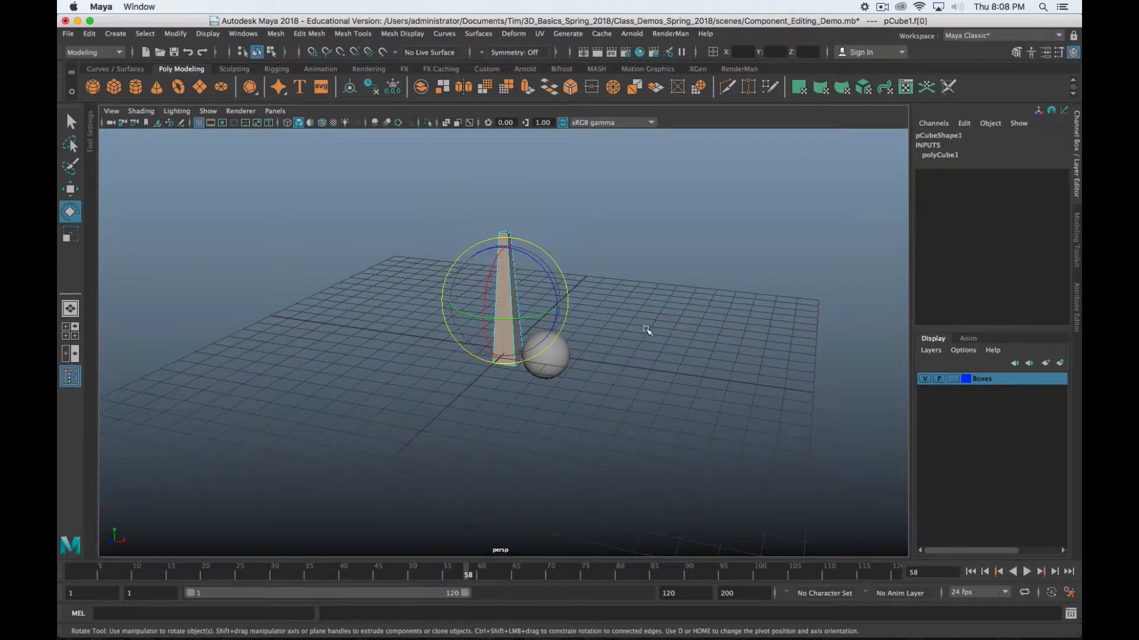
key(alt)
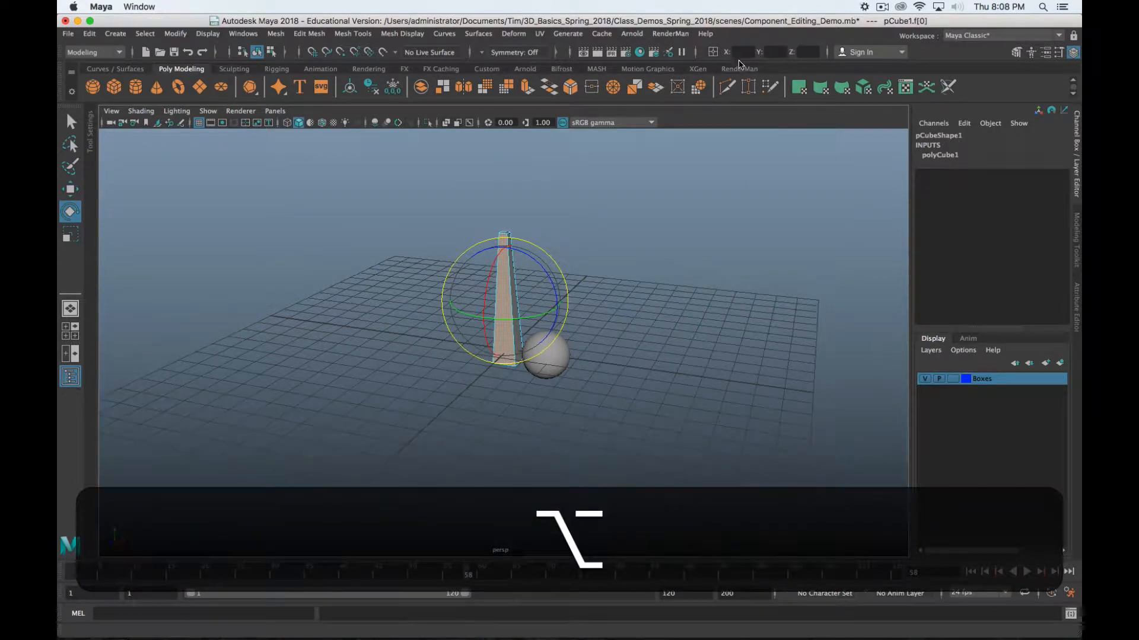
alt+drag(630, 285, 545, 284)
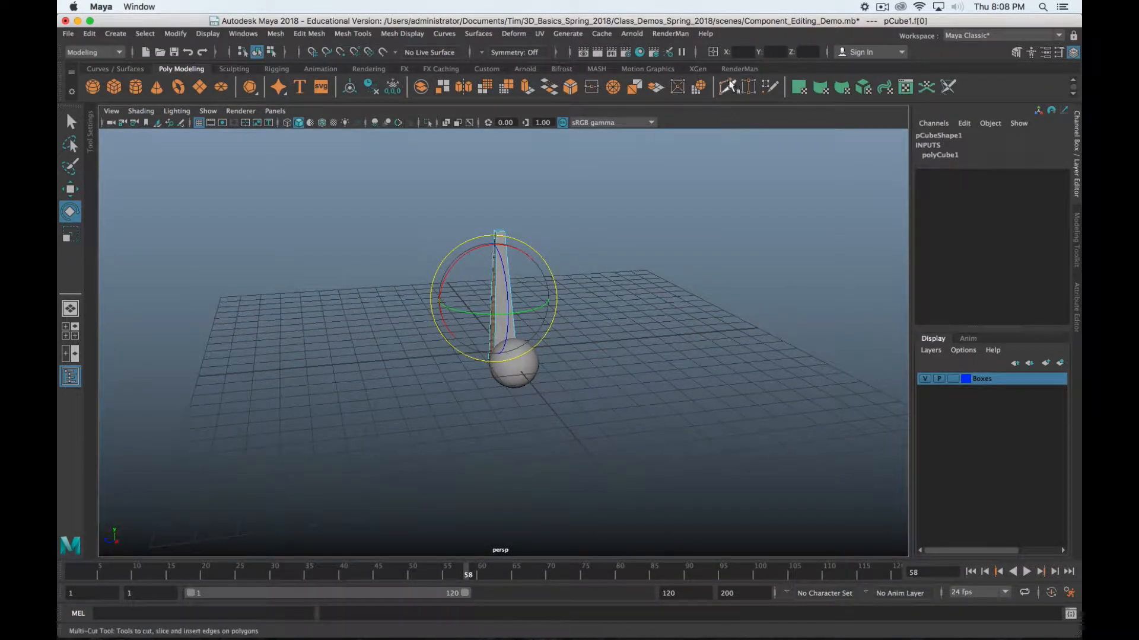
text(15)
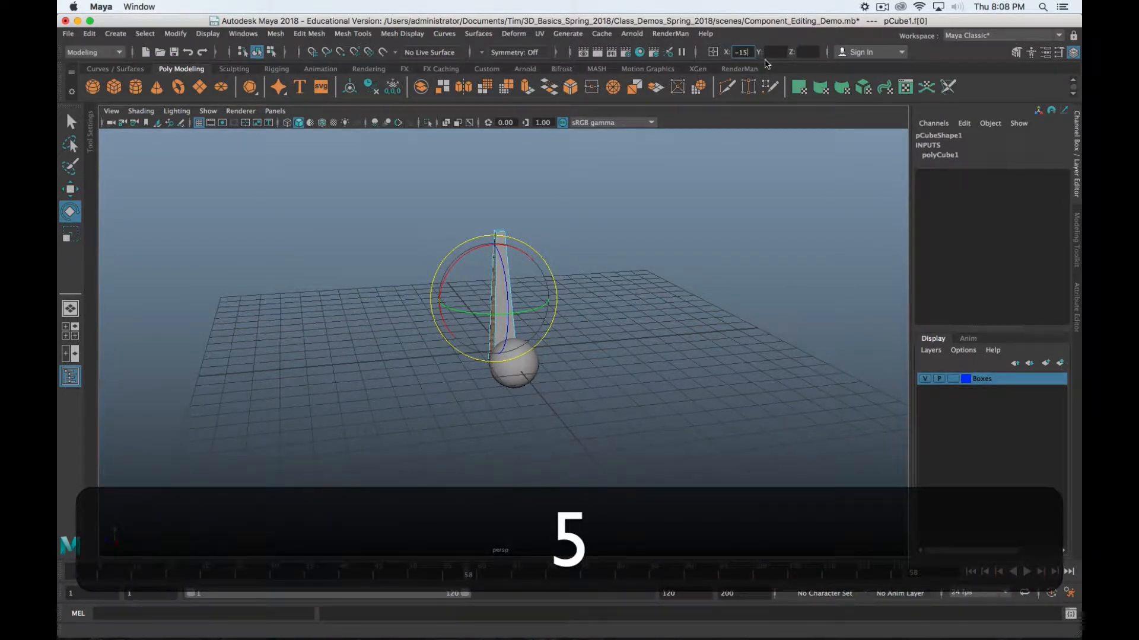
key(Return)
key(alt+Return)
alt+drag(550, 398, 623, 364)
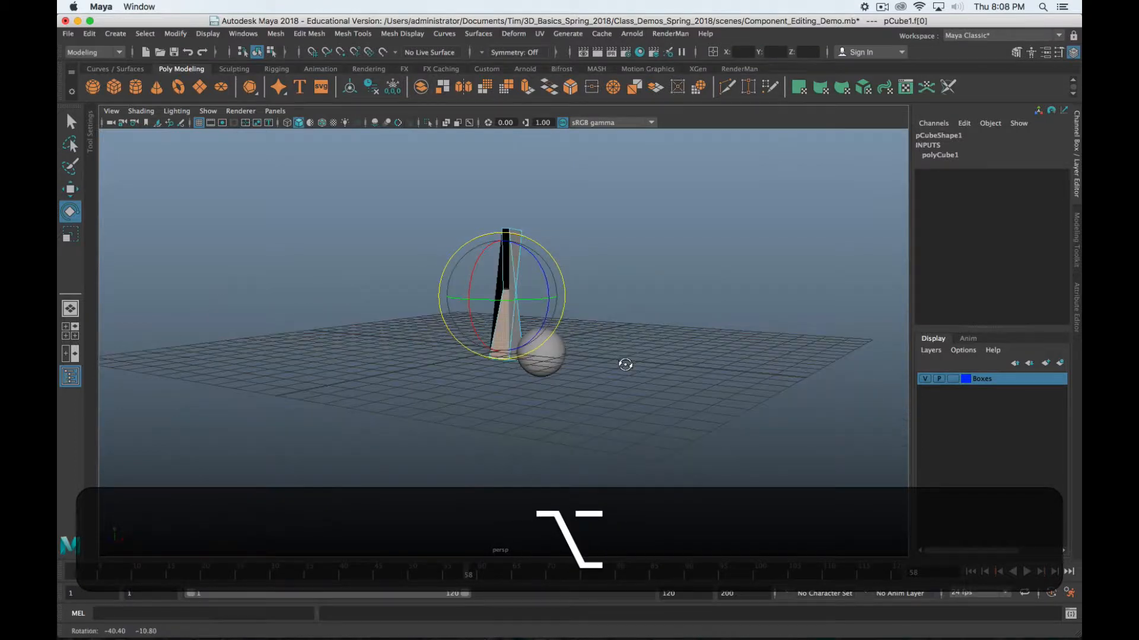
key(alt+z)
key(z)
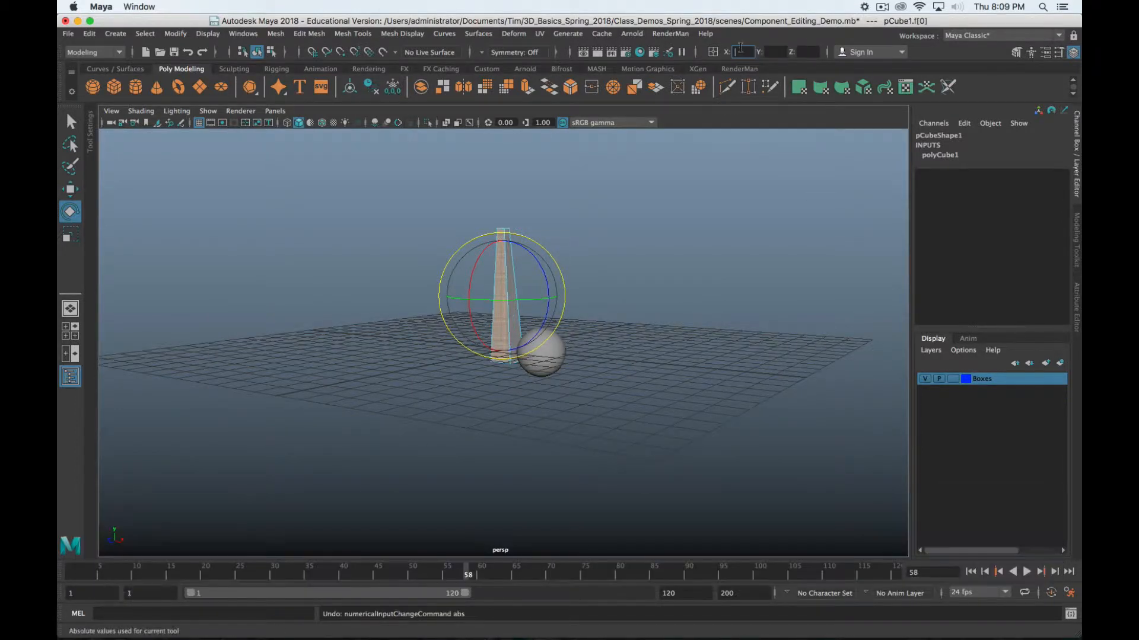
key(5)
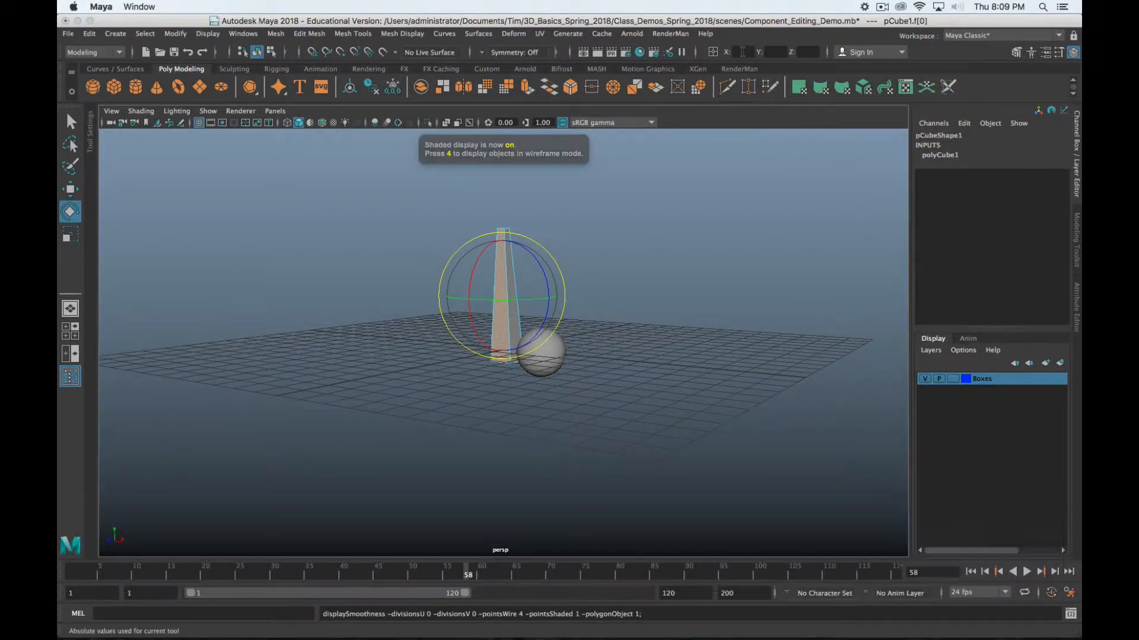
text(5)
key(Return)
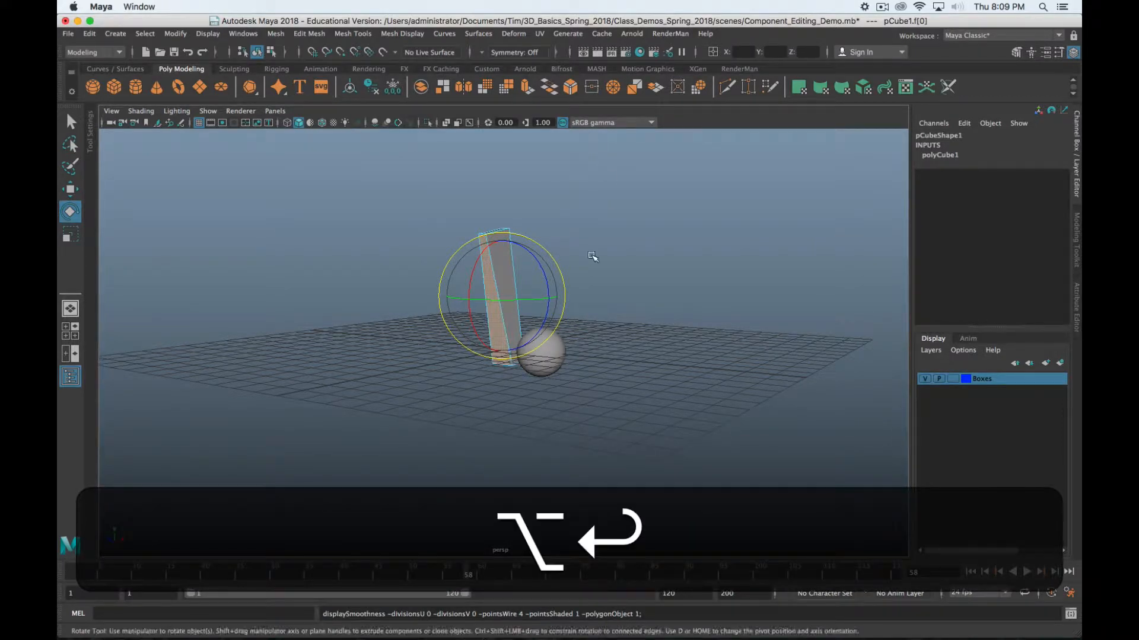
alt+drag(592, 254, 493, 303)
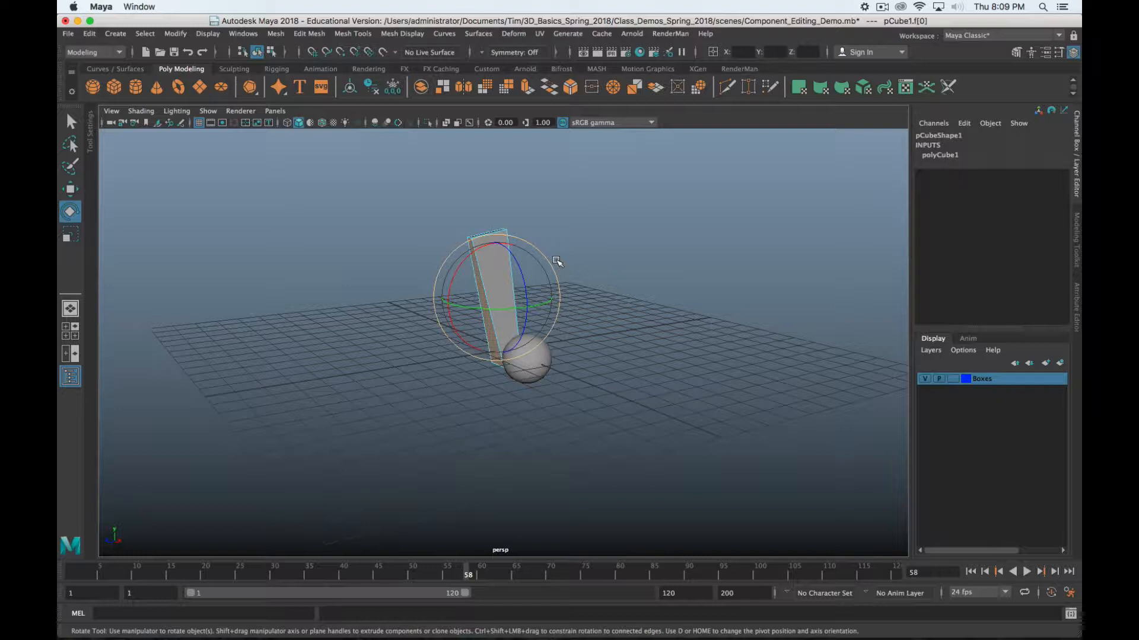
key(z)
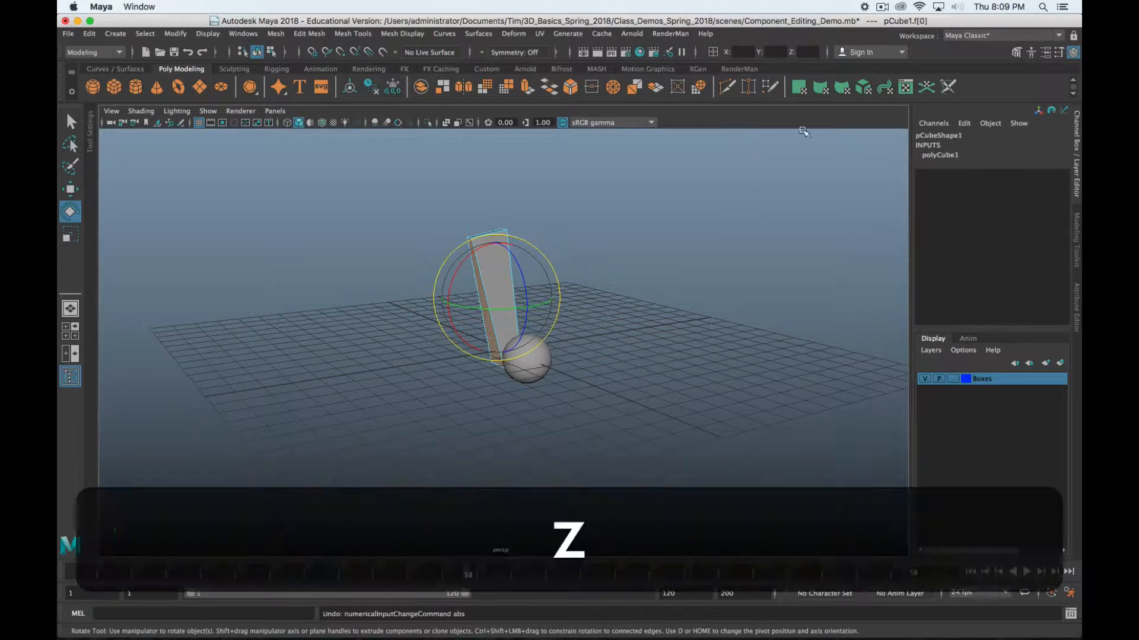
Undo the column edits to bring pCube1 back to the original box
alt+drag(526, 278, 561, 340)
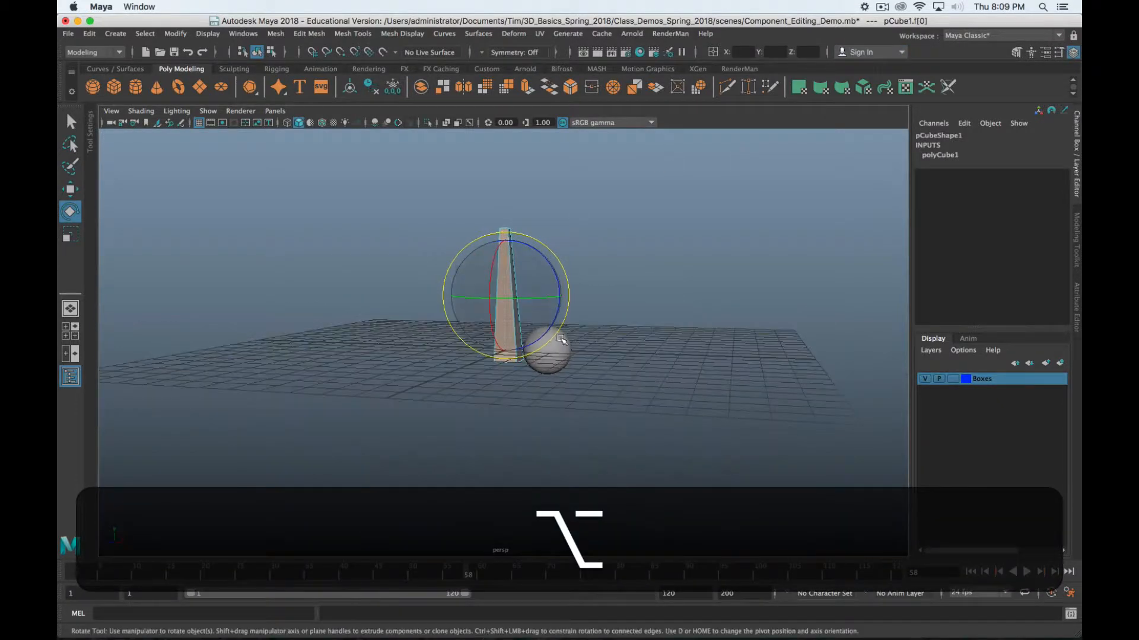
key(w)
mouse_move(514, 291)
alt+mouse_down()
mouse_move(510, 232)
mouse_move(500, 296)
alt+mouse_up()
key(z)
key(z)
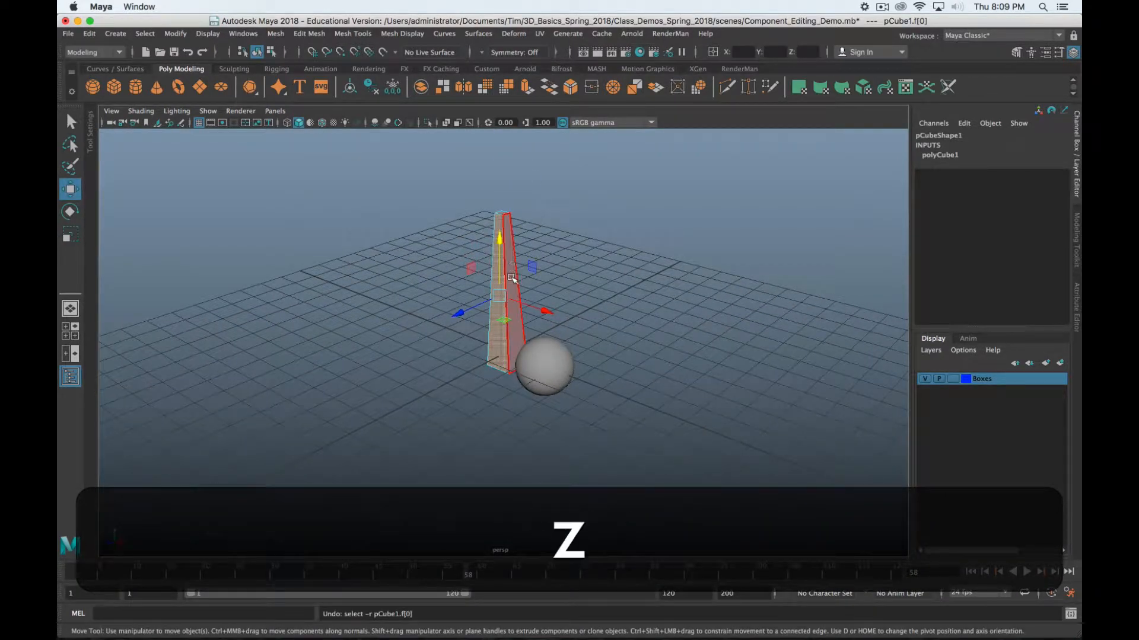
key(z)
key(z)
key(z)
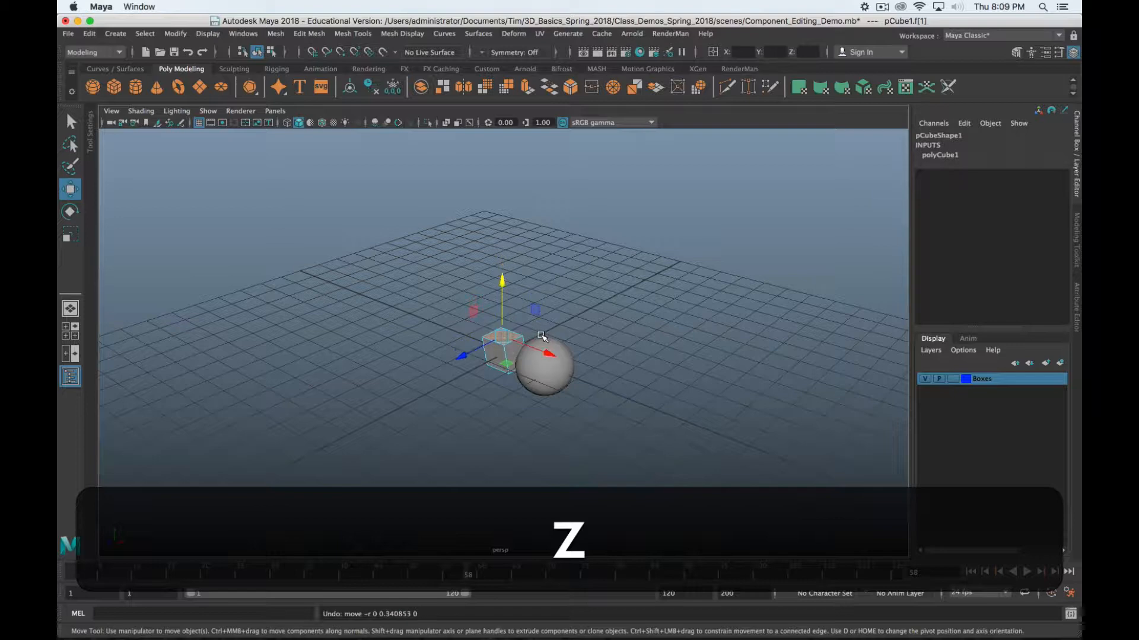
scroll(507, 361, up, 6)
alt+middle_drag(514, 375, 510, 310)
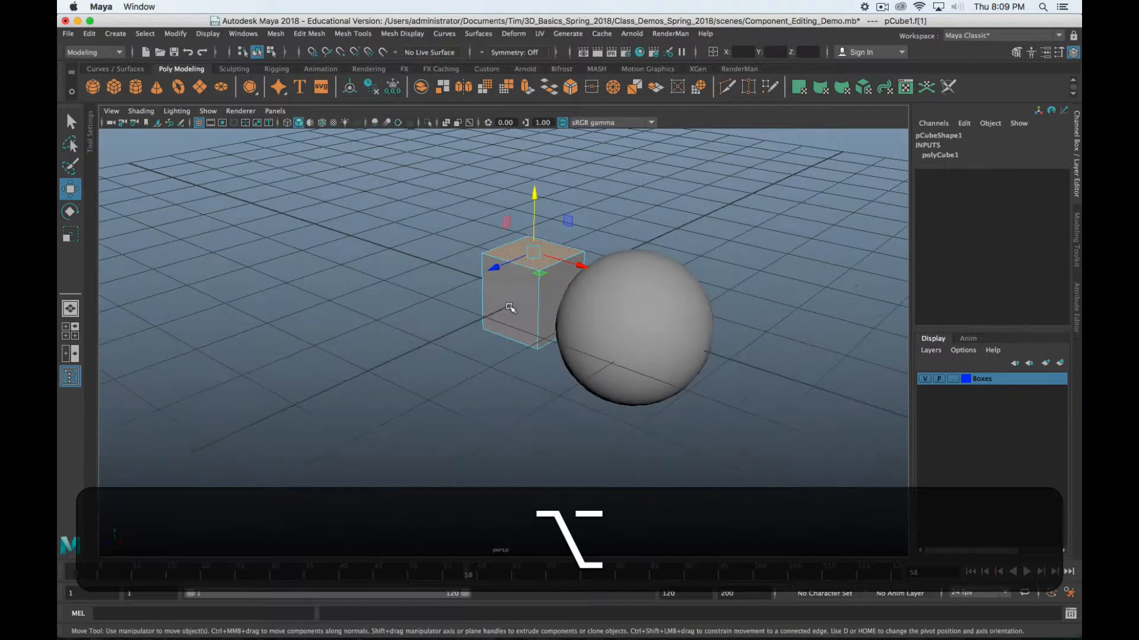
alt+drag(510, 311, 593, 317)
scroll(427, 264, up, 5)
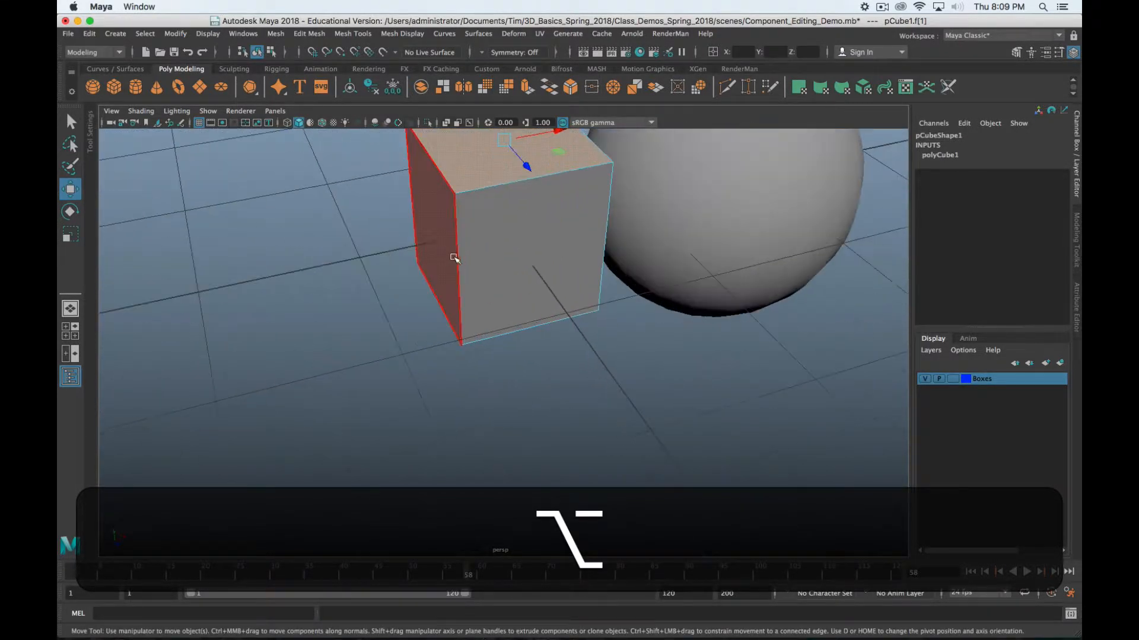
Switch the cube to vertex mode, select a front corner vertex, and undo the trial edit
click(457, 200)
right_click(457, 199)
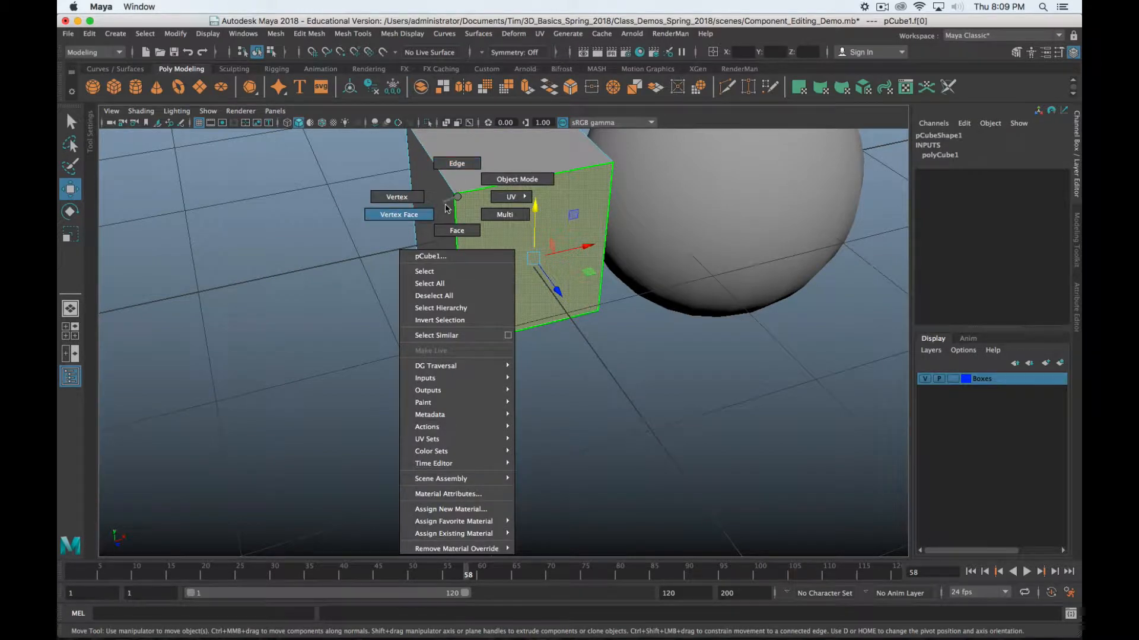
click(415, 199)
click(459, 194)
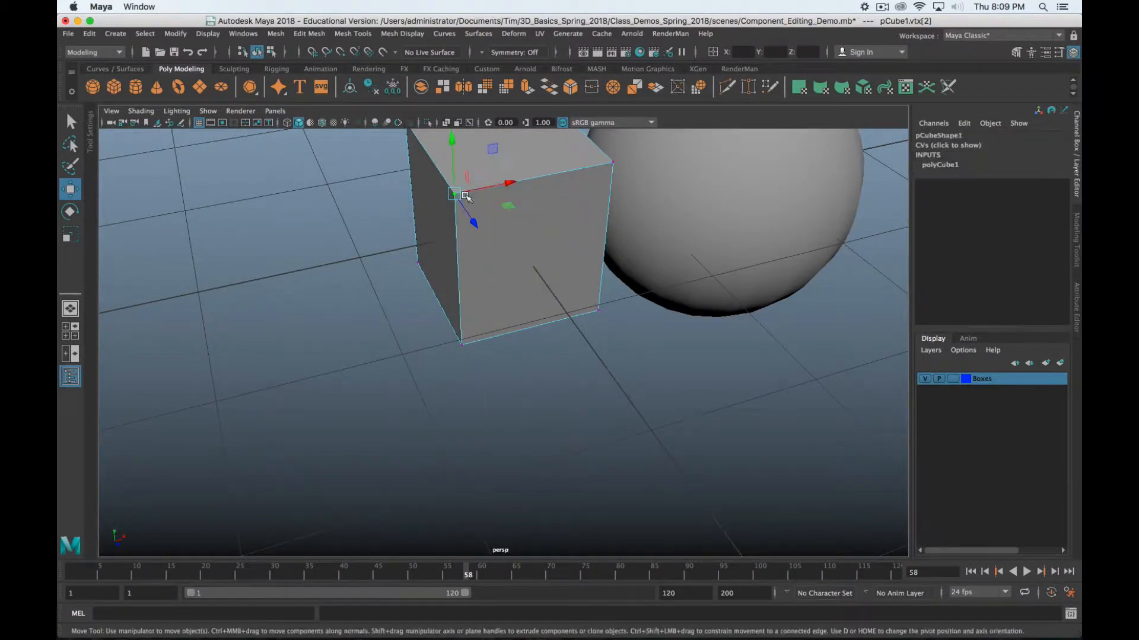
alt+middle_drag(492, 197, 526, 337)
alt+drag(526, 337, 594, 321)
key(alt+e)
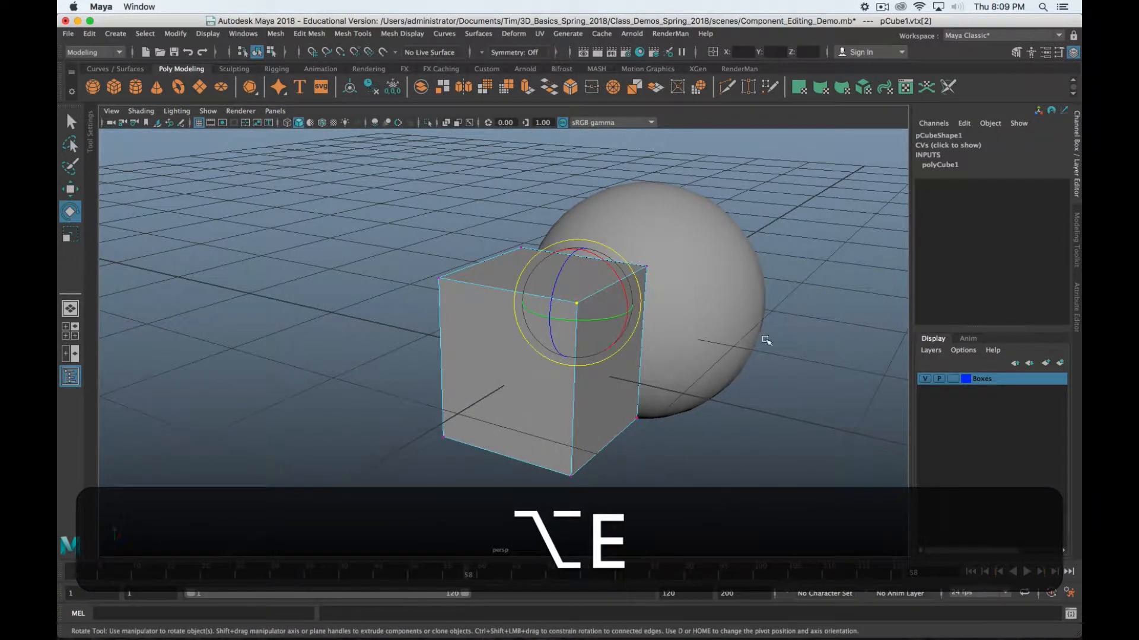
key(r)
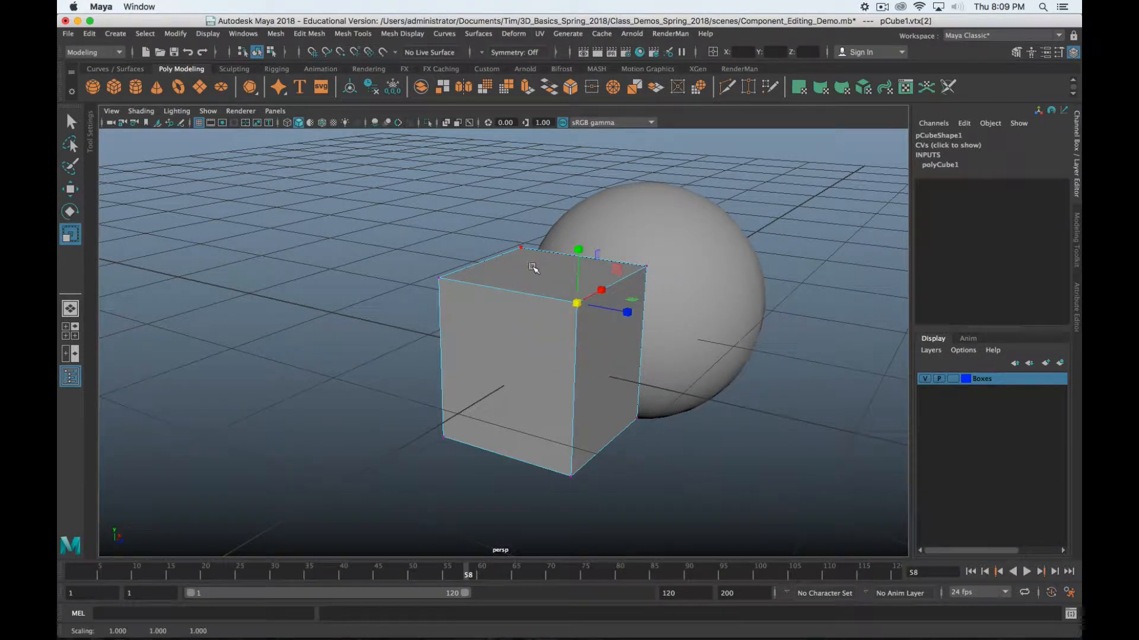
key(z)
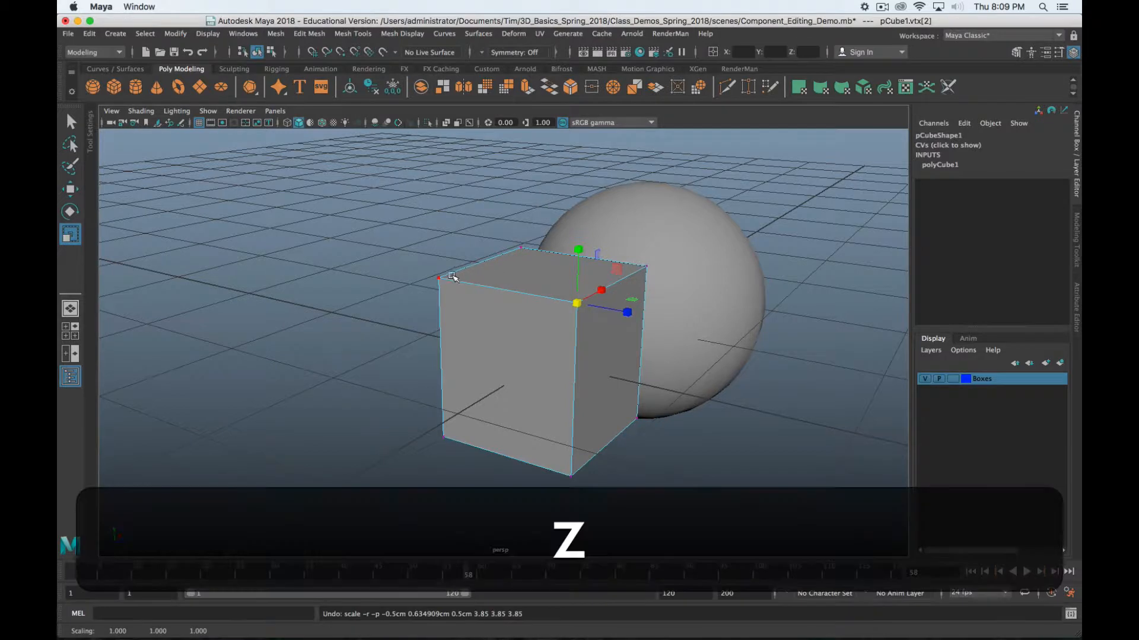
Scale two top corner vertices inward, undo it, then select the front top edge
click(438, 279)
shift+click(577, 305)
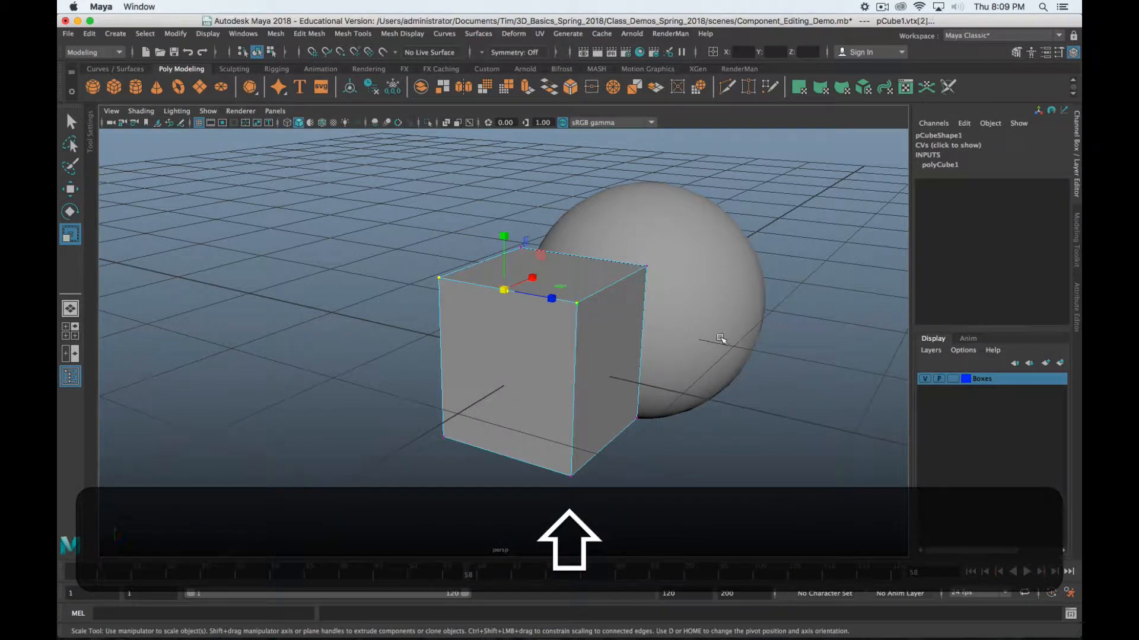
key(shift+r)
key(e)
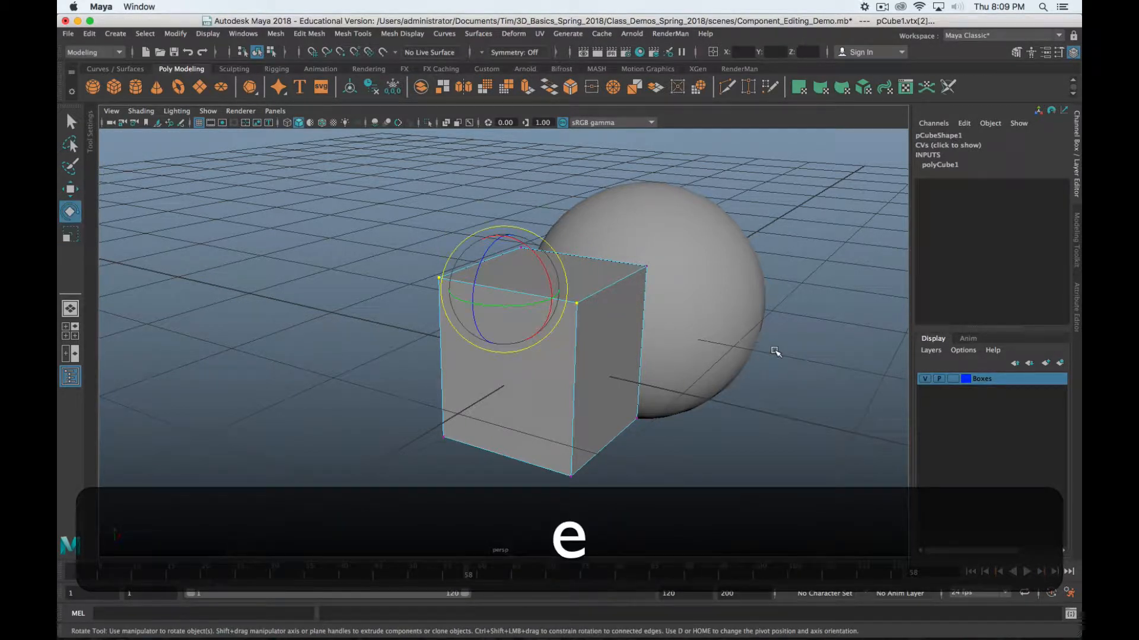
key(r)
middle_drag(775, 350, 737, 354)
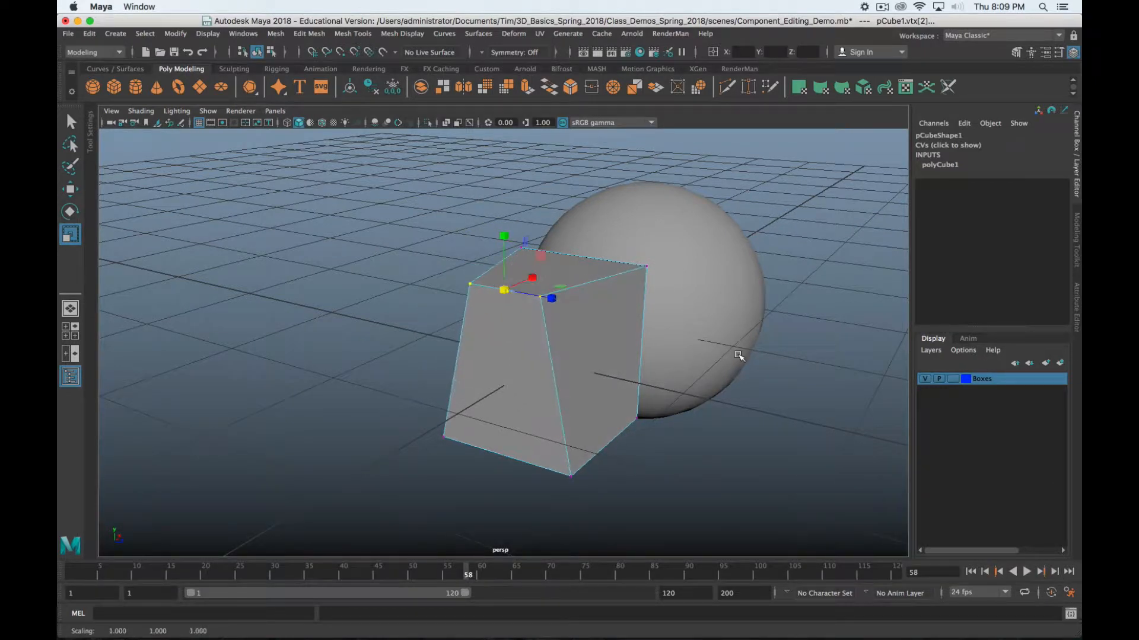
key(z)
right_drag(482, 284, 481, 247)
click(489, 286)
key(r)
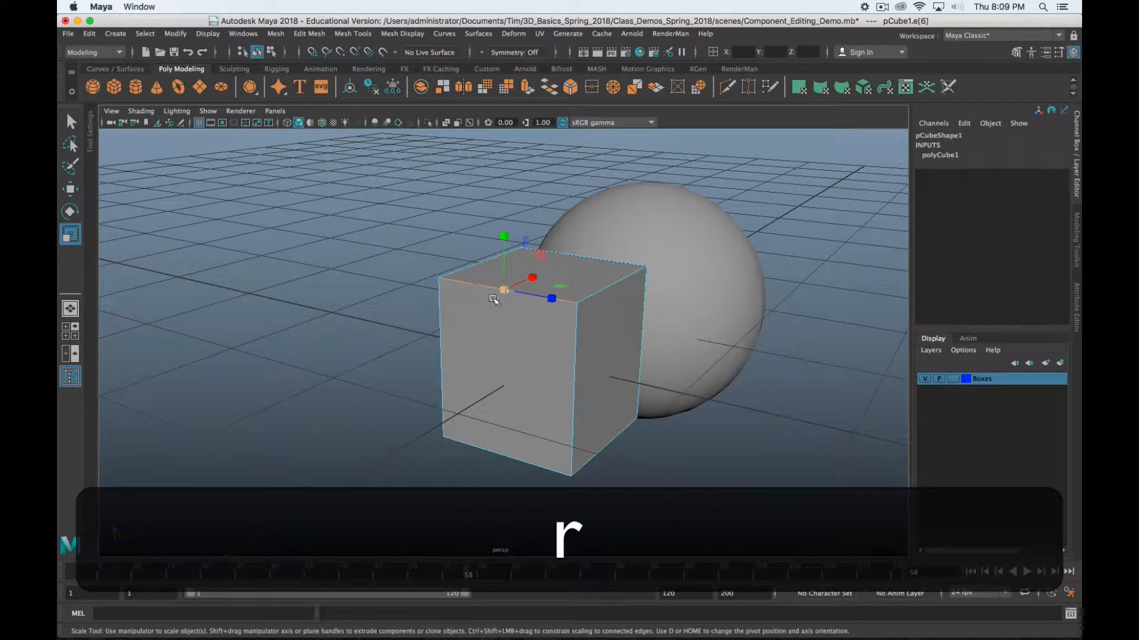
mouse_move(546, 299)
mouse_down()
mouse_move(504, 297)
mouse_move(548, 302)
mouse_move(505, 305)
mouse_move(540, 299)
mouse_up()
key(z)
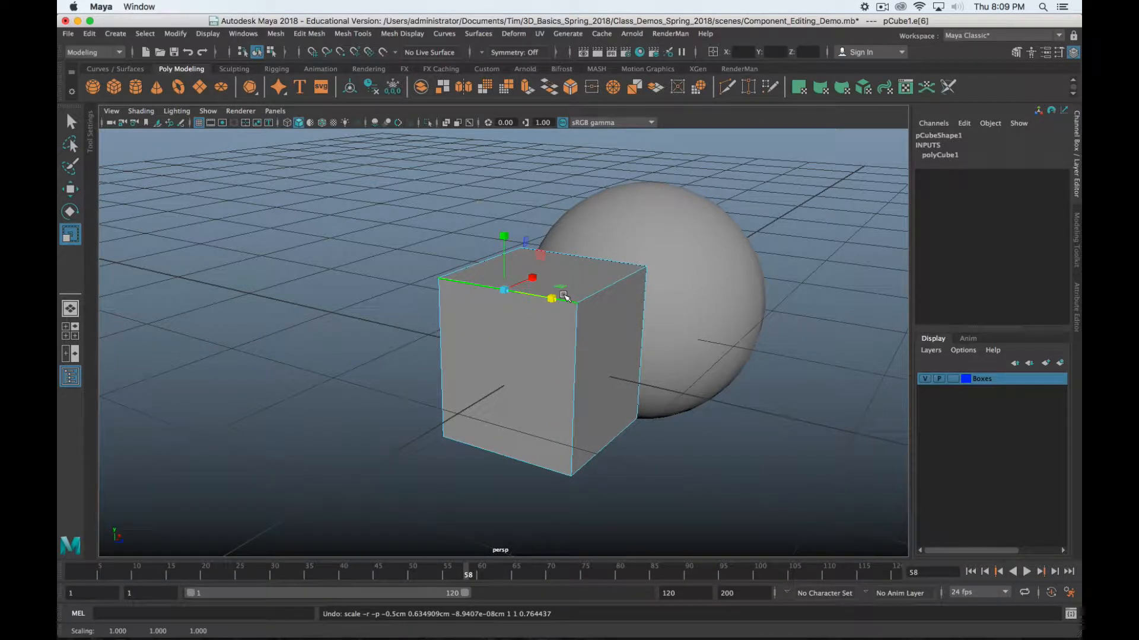
alt+drag(562, 335, 546, 276)
mouse_move(546, 277)
right_down()
mouse_move(544, 319)
mouse_move(498, 279)
mouse_move(555, 246)
mouse_move(548, 291)
mouse_move(547, 280)
right_up()
scroll(550, 294, down, 5)
scroll(549, 320, up, 4)
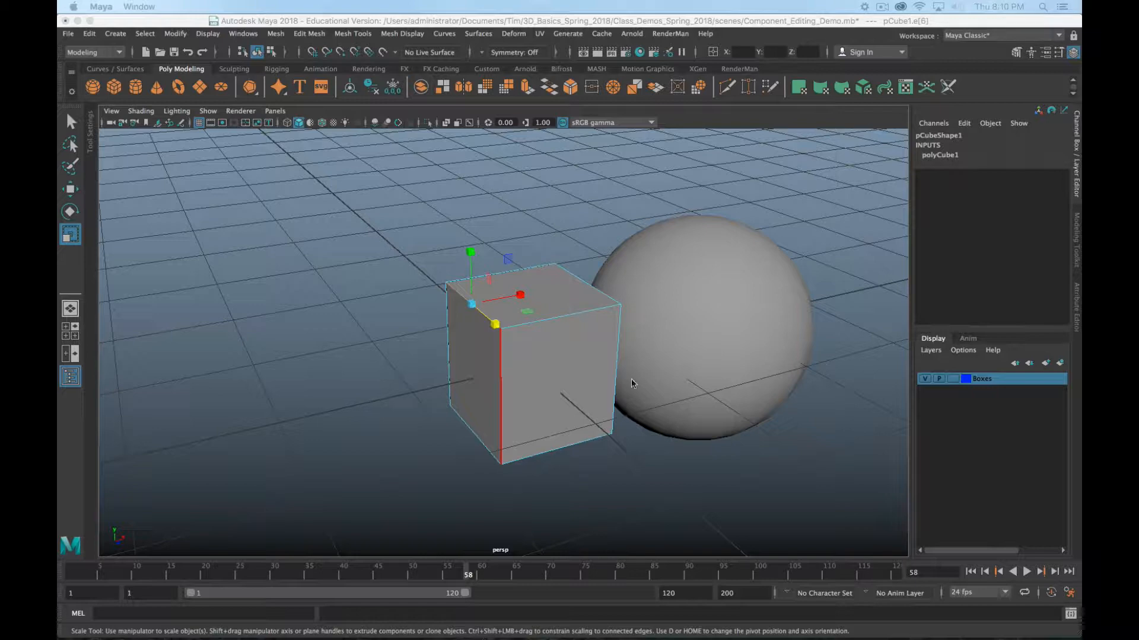
click(617, 368)
Select the sphere in edge mode and pick several edges along one ring
alt+drag(617, 367, 552, 327)
click(659, 339)
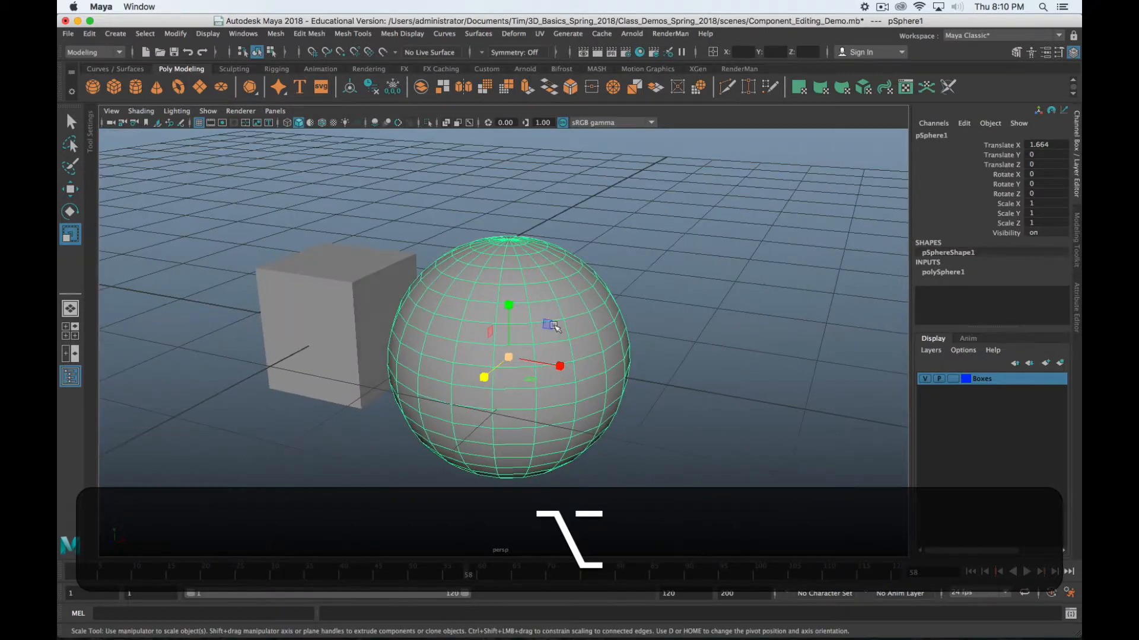
alt+middle_drag(553, 327, 572, 270)
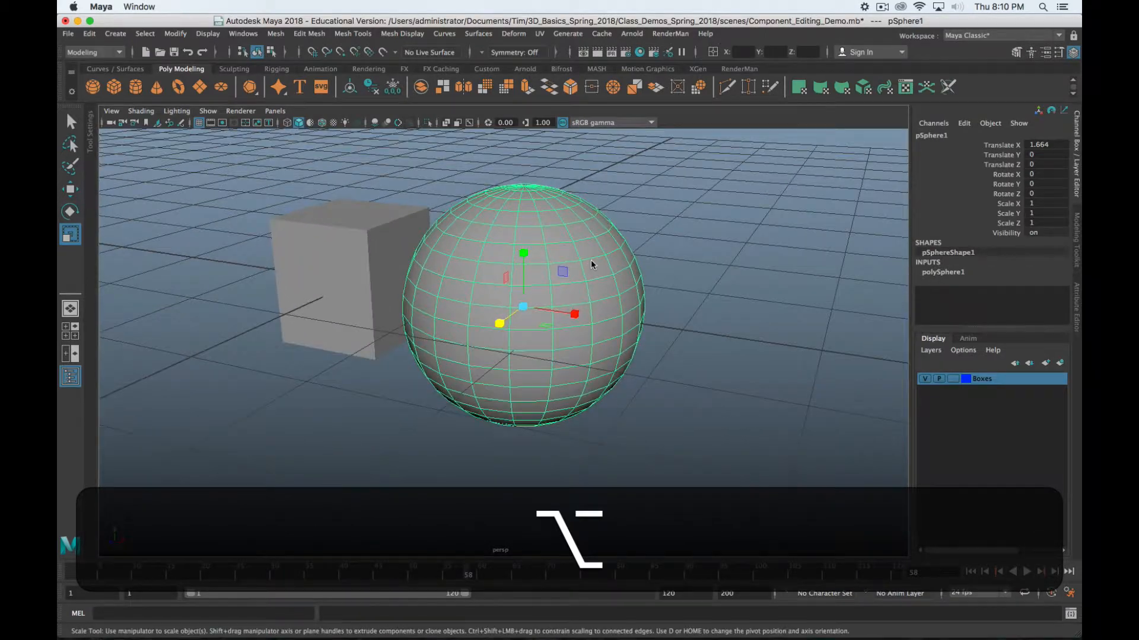
right_drag(591, 261, 588, 237)
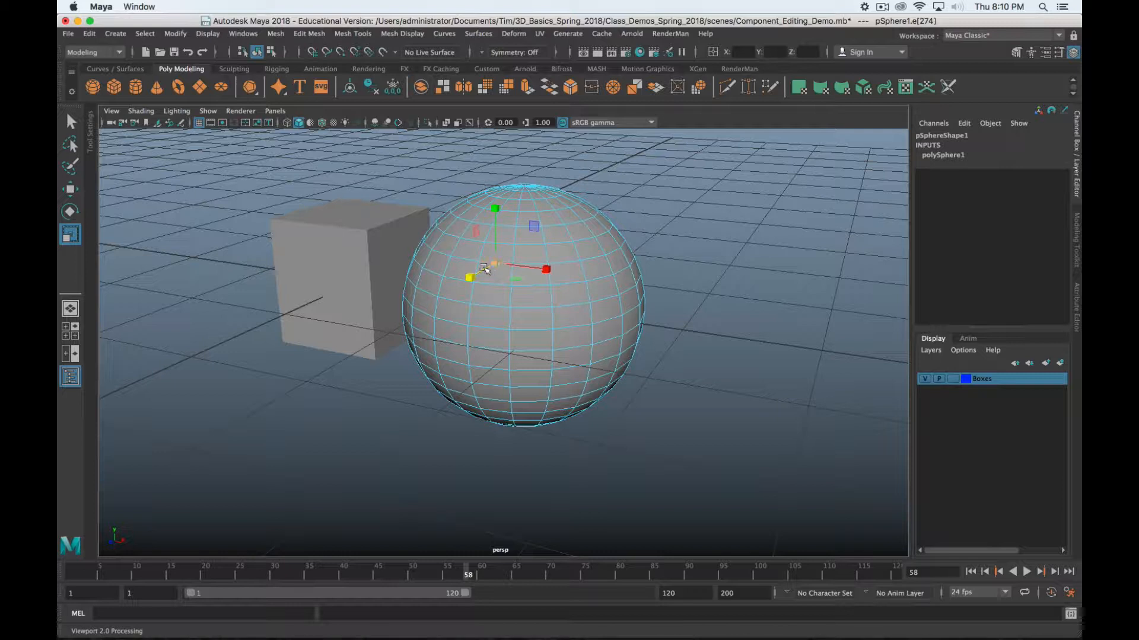
click(539, 289)
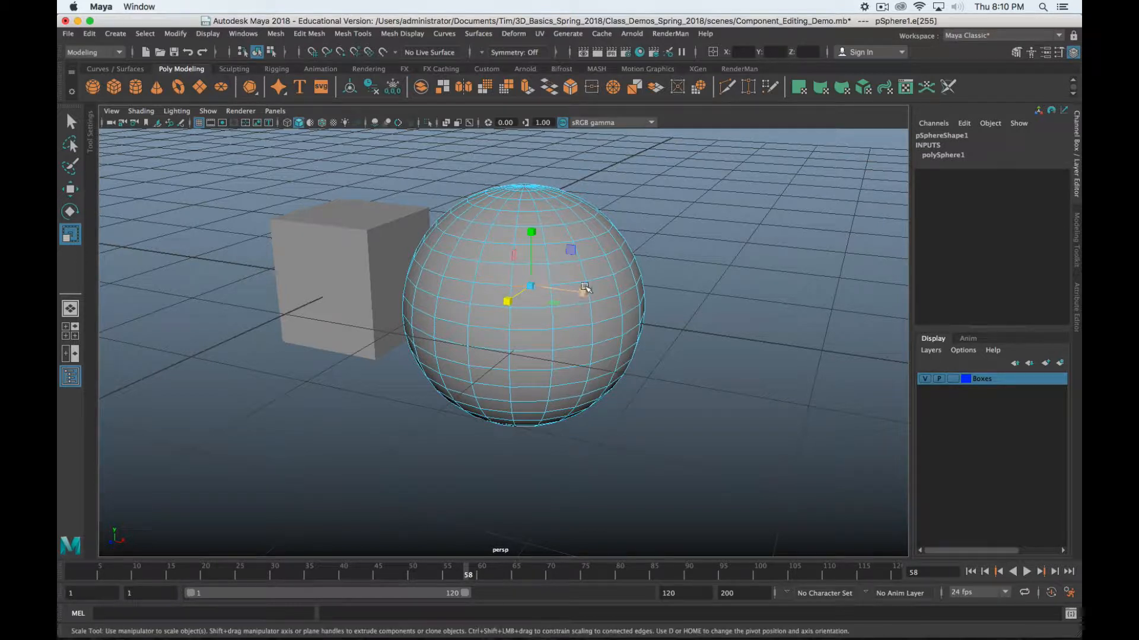
key(shift+q)
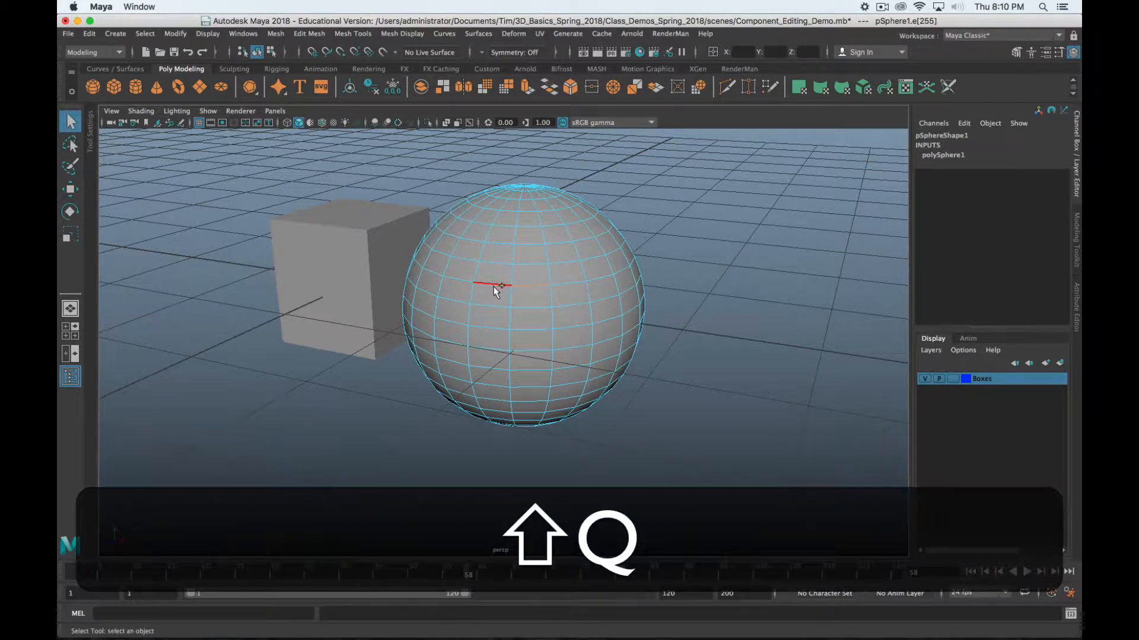
shift+click(461, 283)
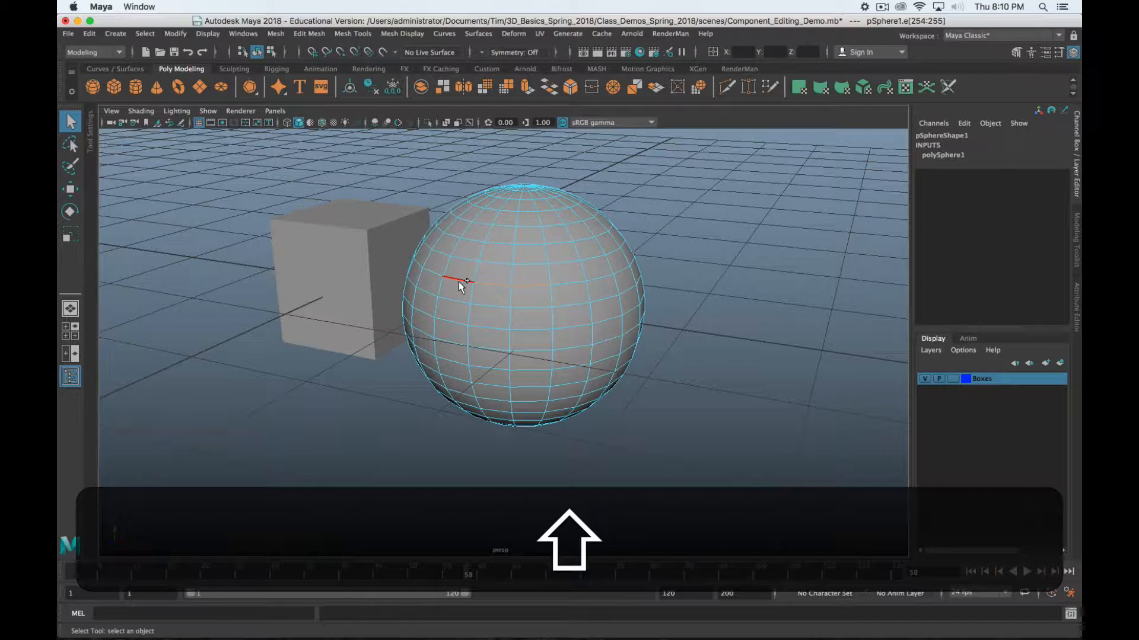
shift+click(417, 261)
shift+click(571, 281)
shift+click(606, 276)
shift+click(631, 271)
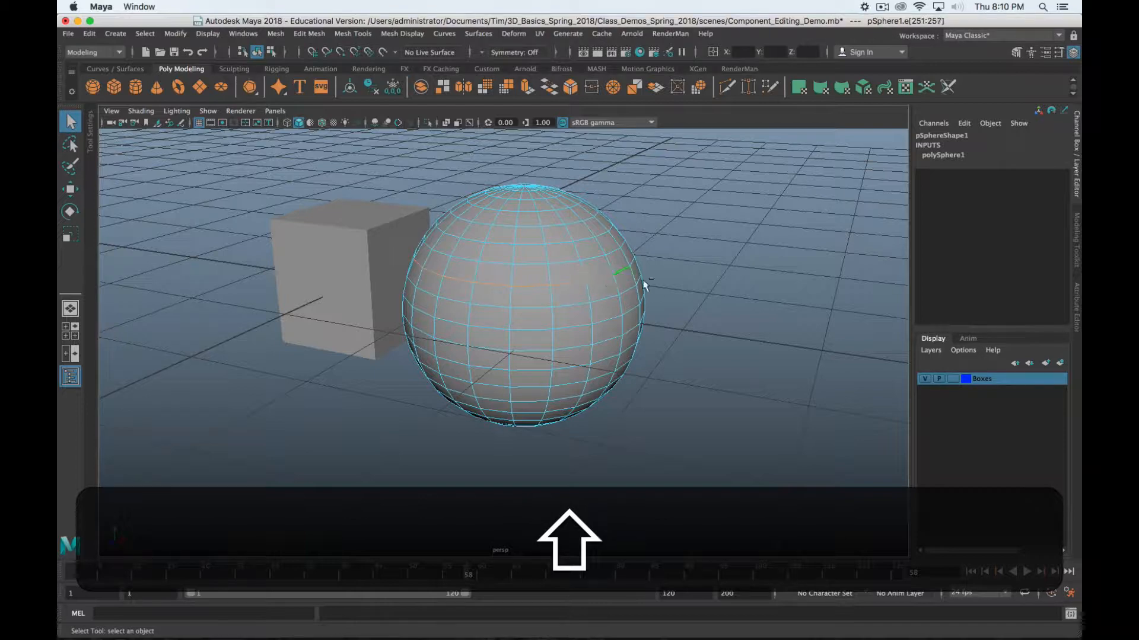
Select whole edge loops around the sphere, then a single vertical edge
alt+shift+drag(643, 283, 557, 293)
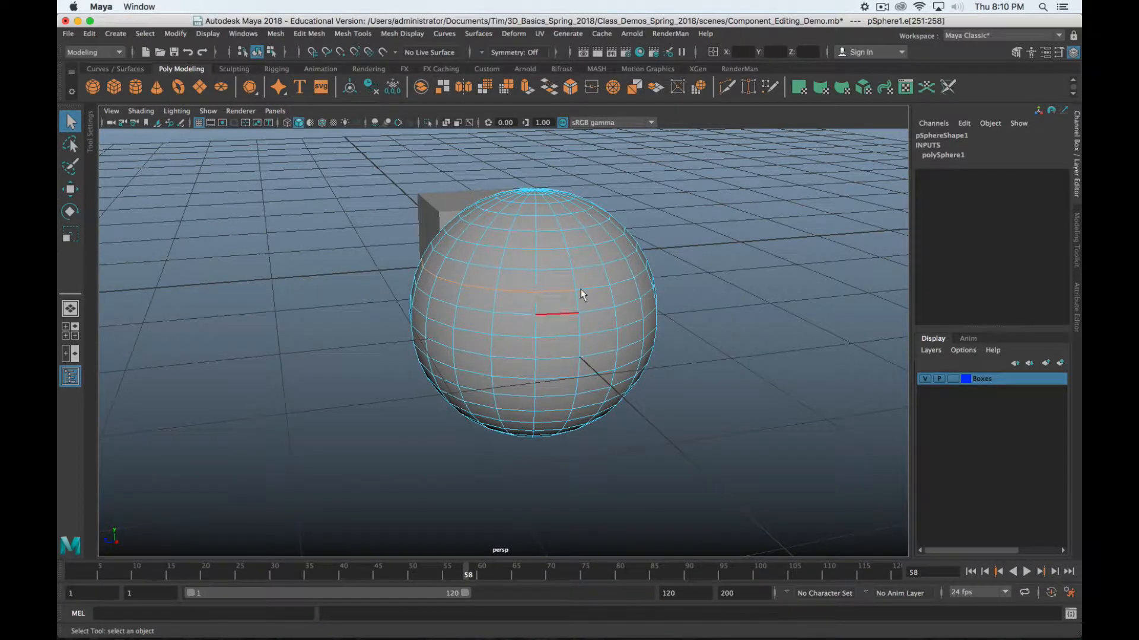
alt+drag(581, 293, 552, 321)
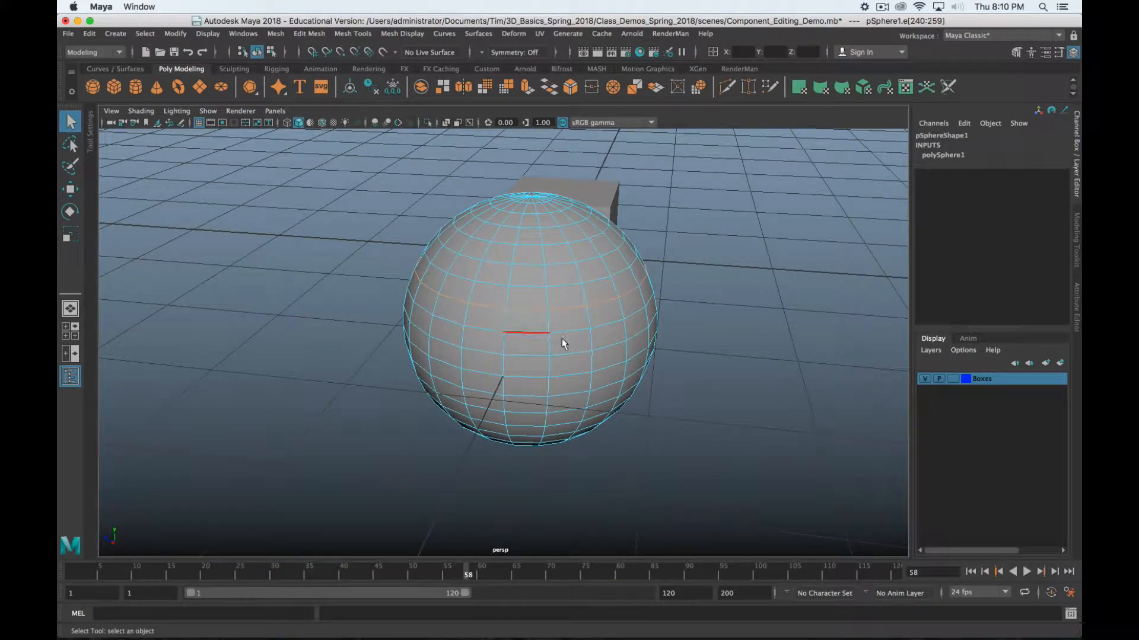
alt+drag(498, 367, 603, 351)
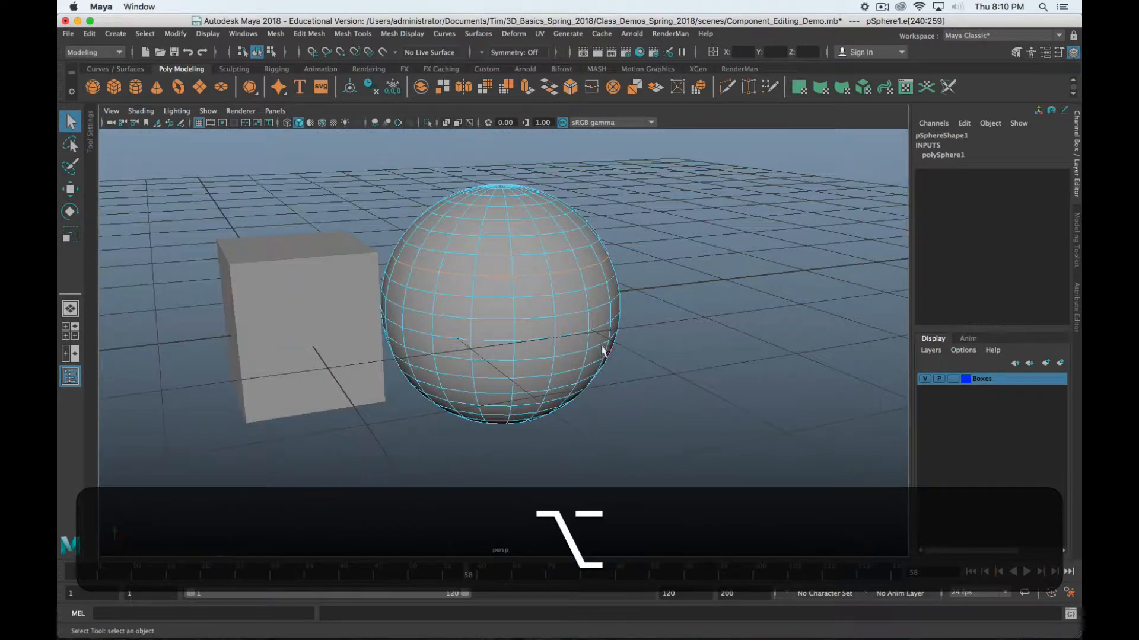
double_click(571, 310)
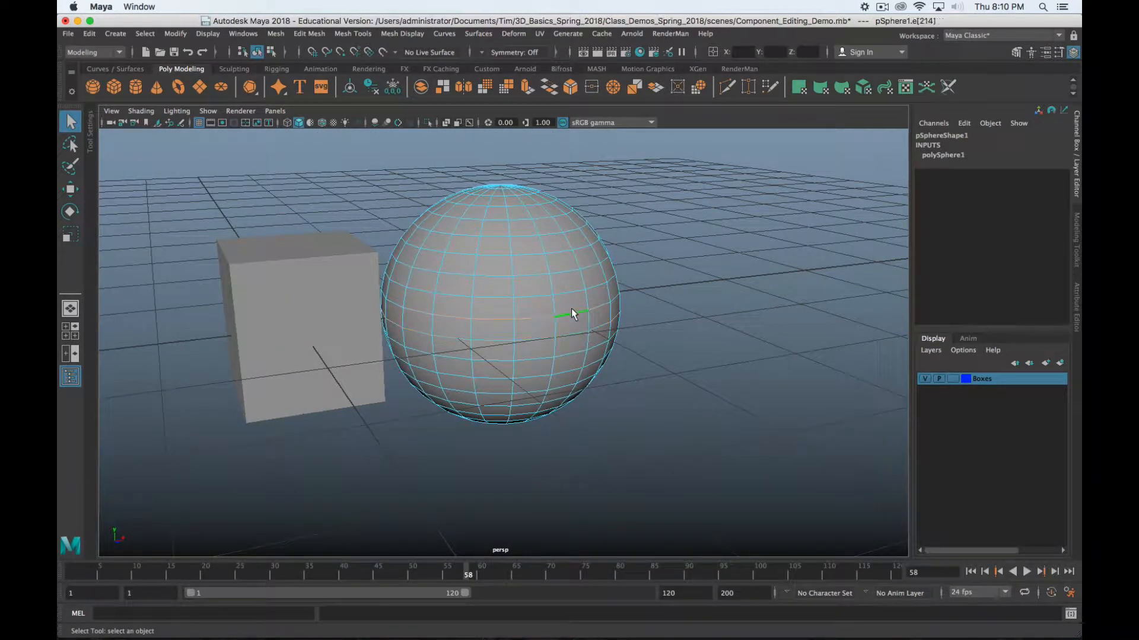
double_click(557, 255)
alt+drag(556, 256, 537, 273)
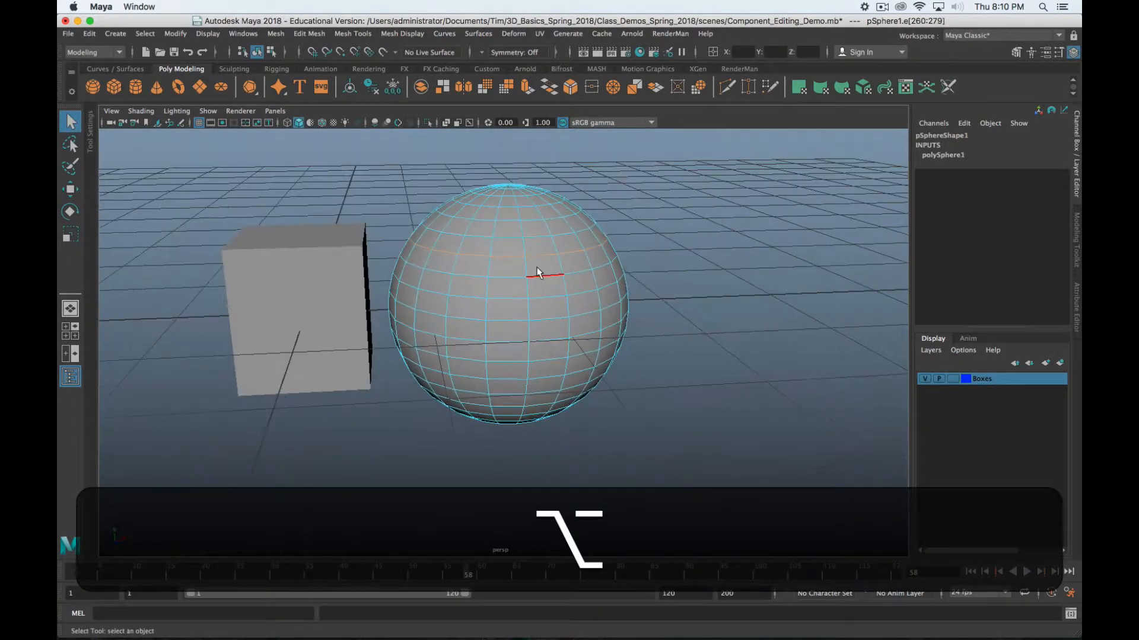
click(525, 265)
Look down on the sphere's pole, then switch to face mode and select a face
alt+drag(580, 312, 540, 277)
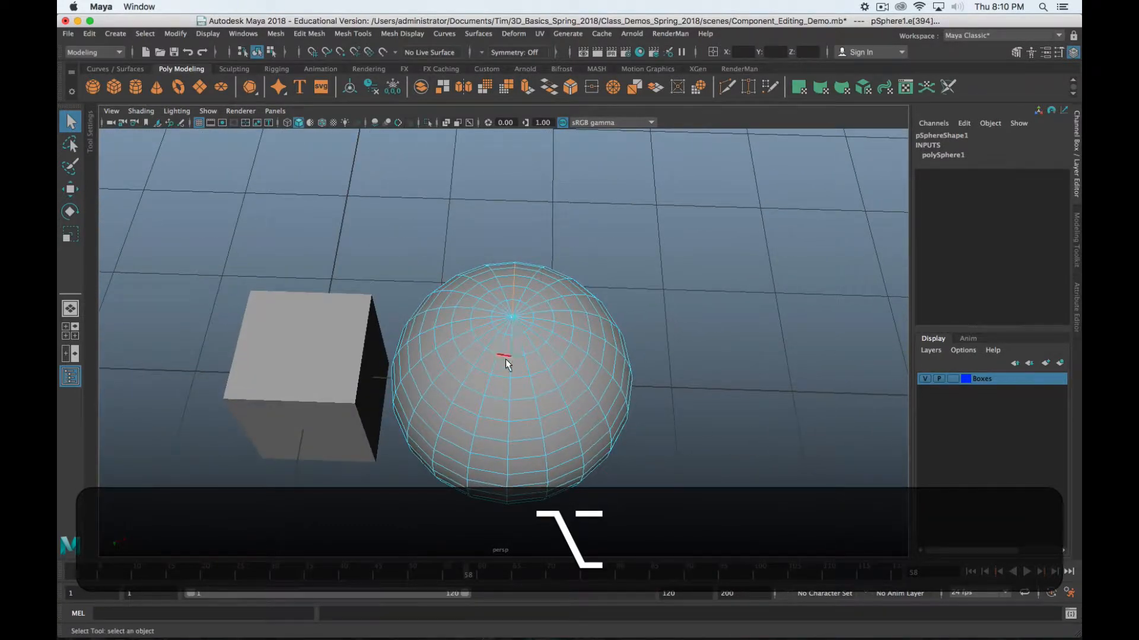
alt+drag(533, 330, 538, 253)
alt+scroll(531, 355, up, 5)
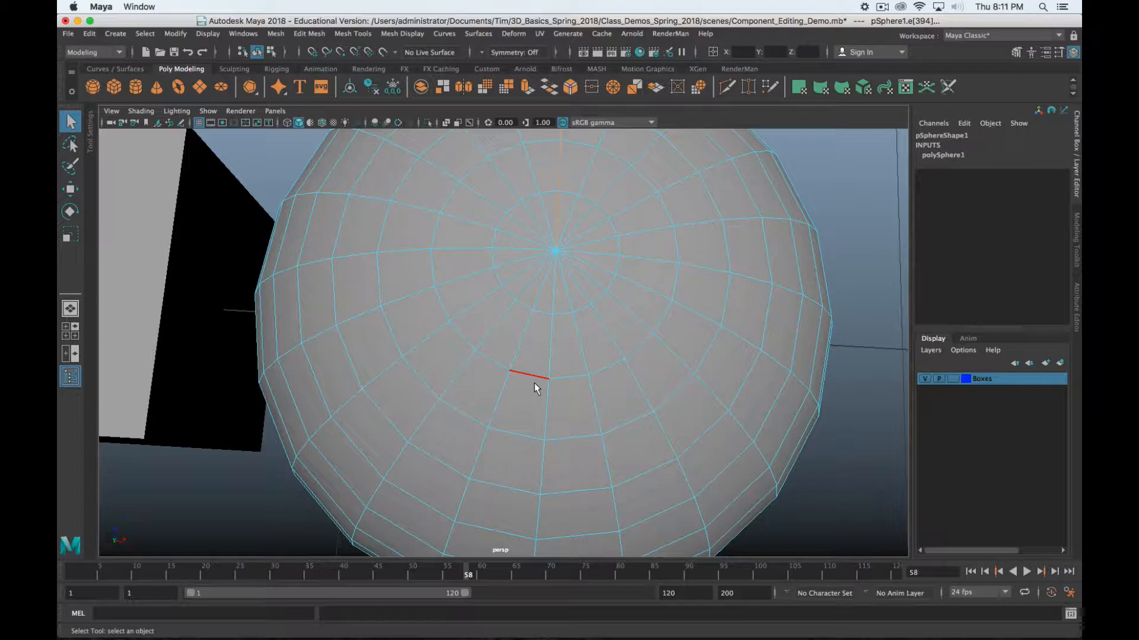
scroll(522, 345, down, 3)
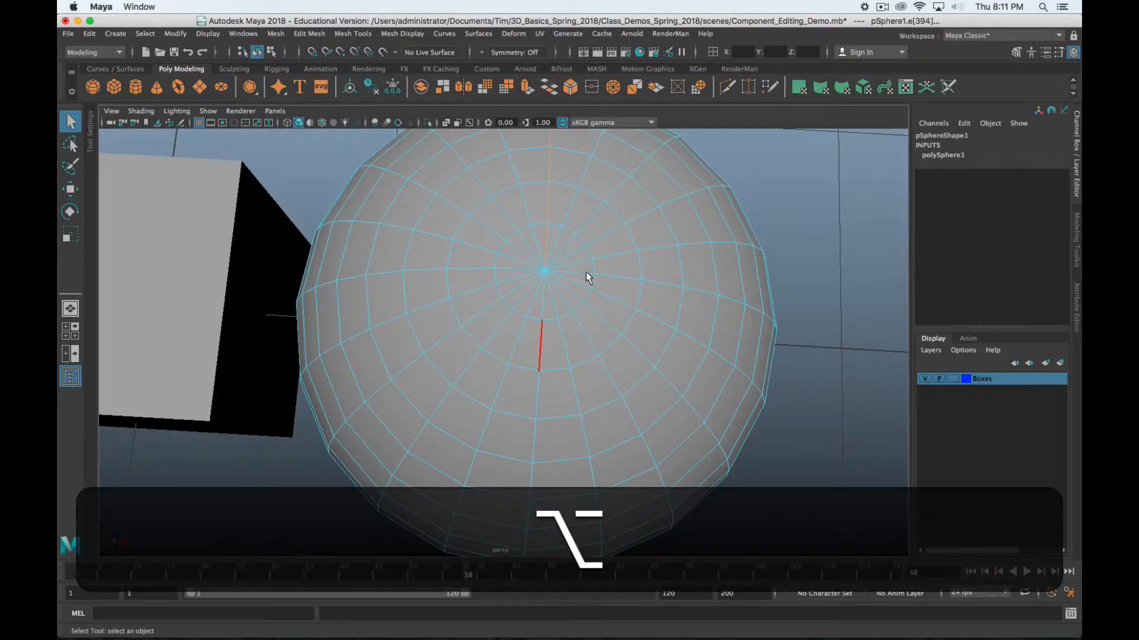
alt+drag(586, 276, 573, 340)
alt+drag(599, 264, 614, 294)
right_drag(592, 247, 593, 283)
click(600, 241)
Try selecting a single face, then all of the sphere's faces
click(600, 240)
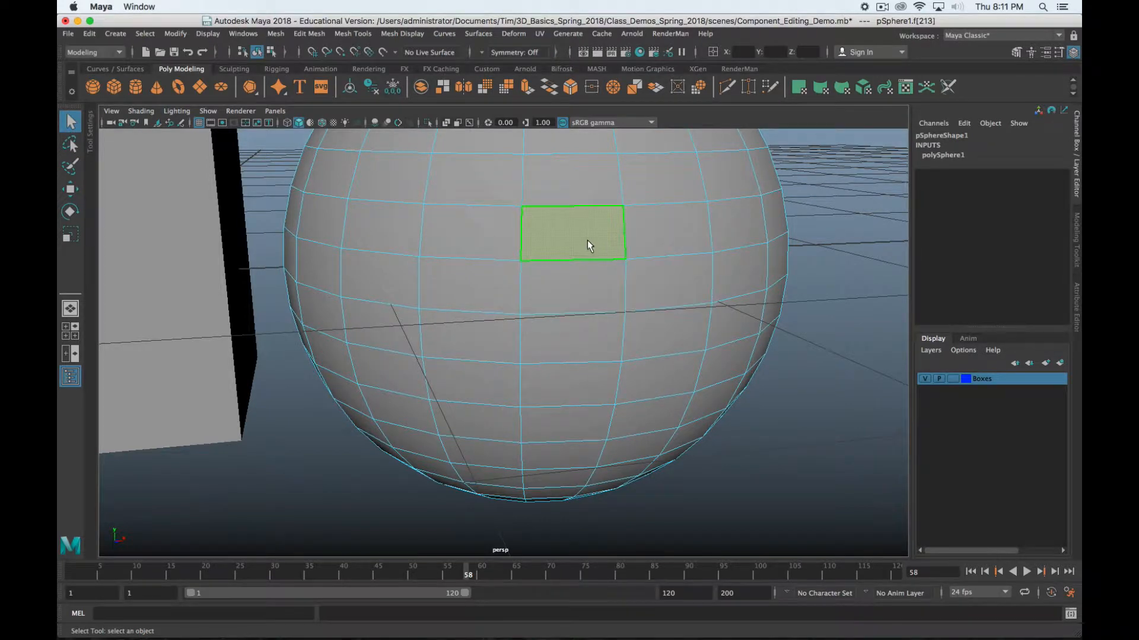
double_click(585, 240)
scroll(604, 316, down, 5)
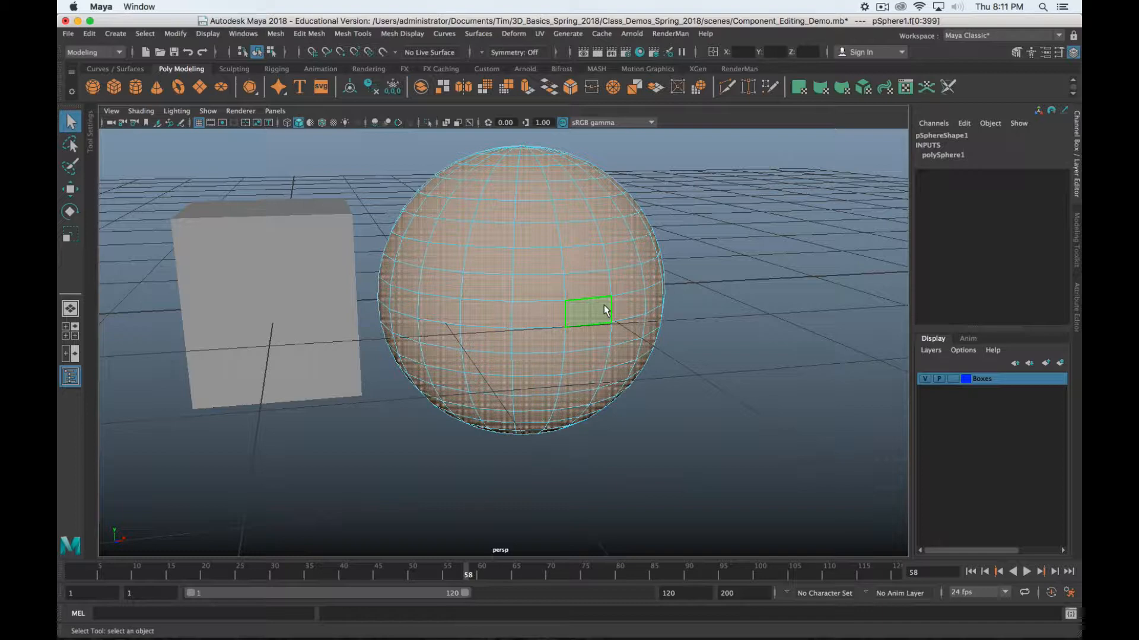
Select the upper horizontal face loop and scale it inward to pinch the sphere
click(546, 268)
key(shift)
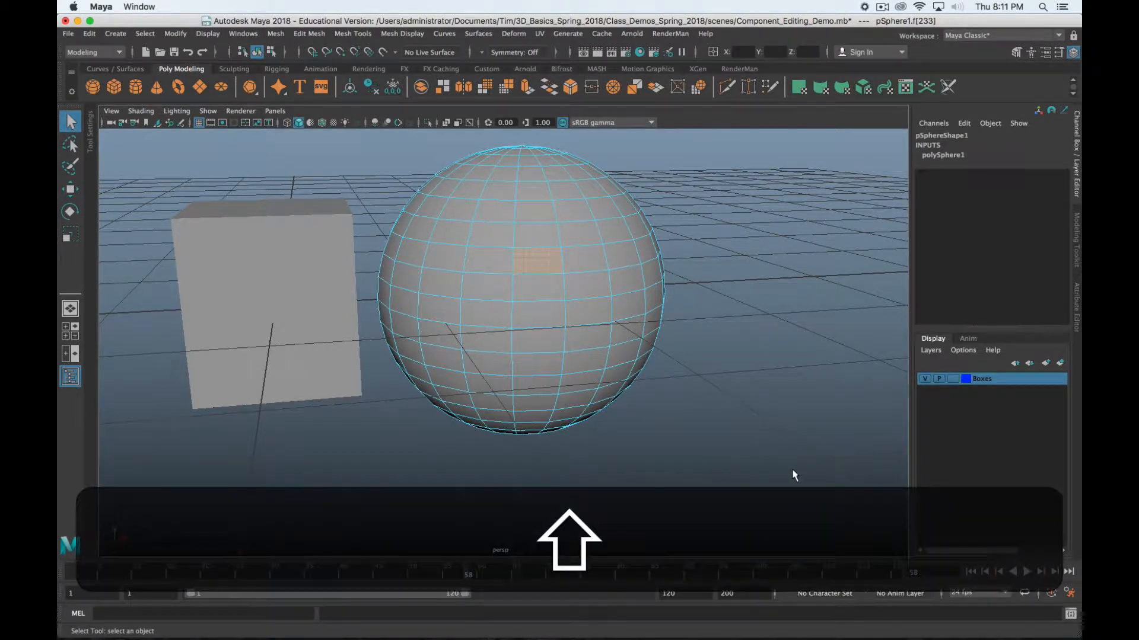
shift+double_click(584, 261)
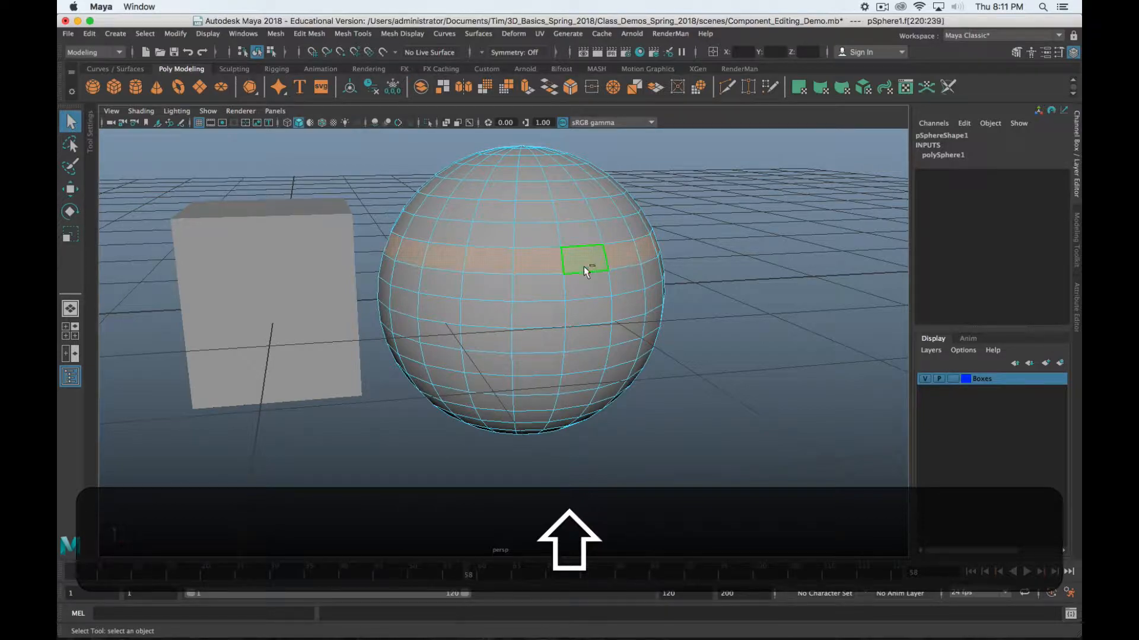
alt+drag(775, 315, 648, 300)
key(r)
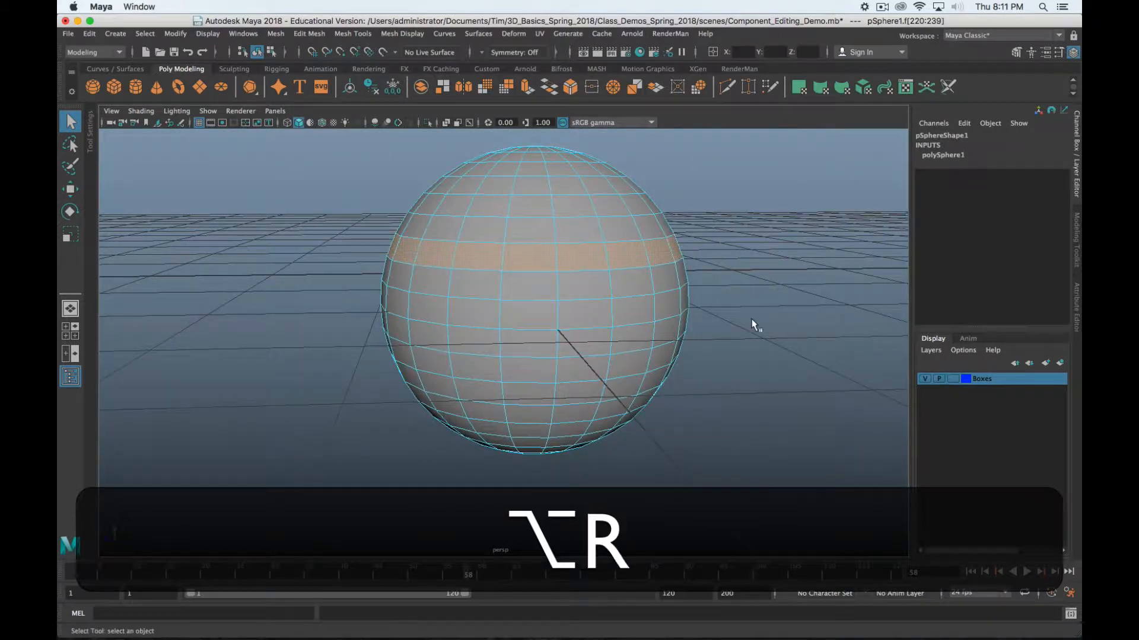
middle_drag(735, 315, 771, 314)
Try squashing the face ring along one axis and uniformly, undoing each scale
key(z)
key(z)
key(z)
key(z)
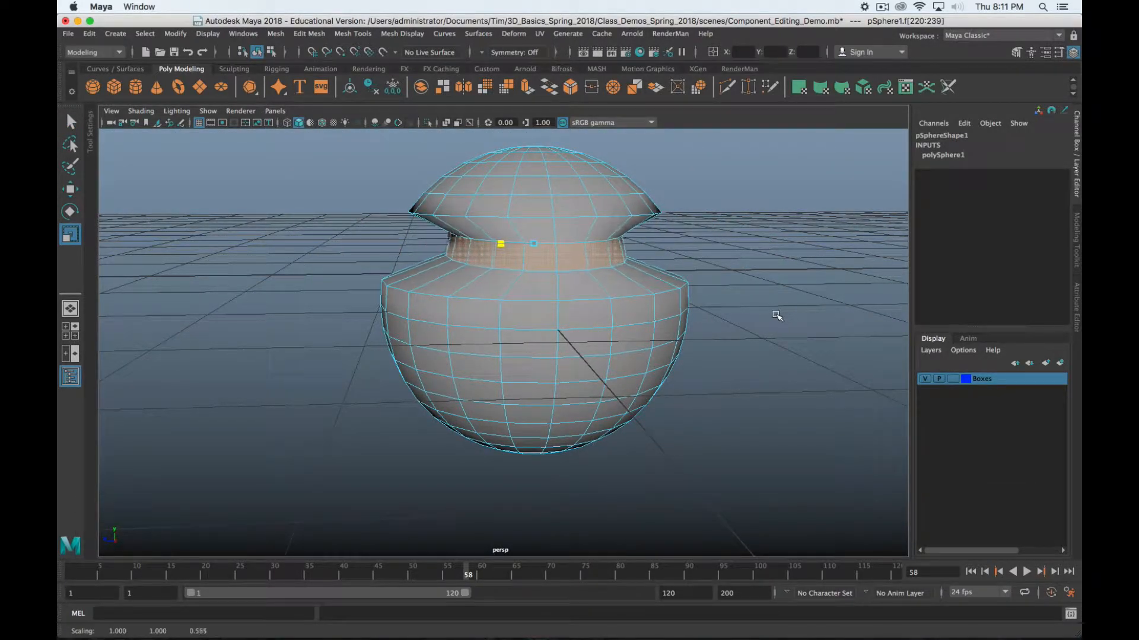
alt+drag(677, 315, 516, 287)
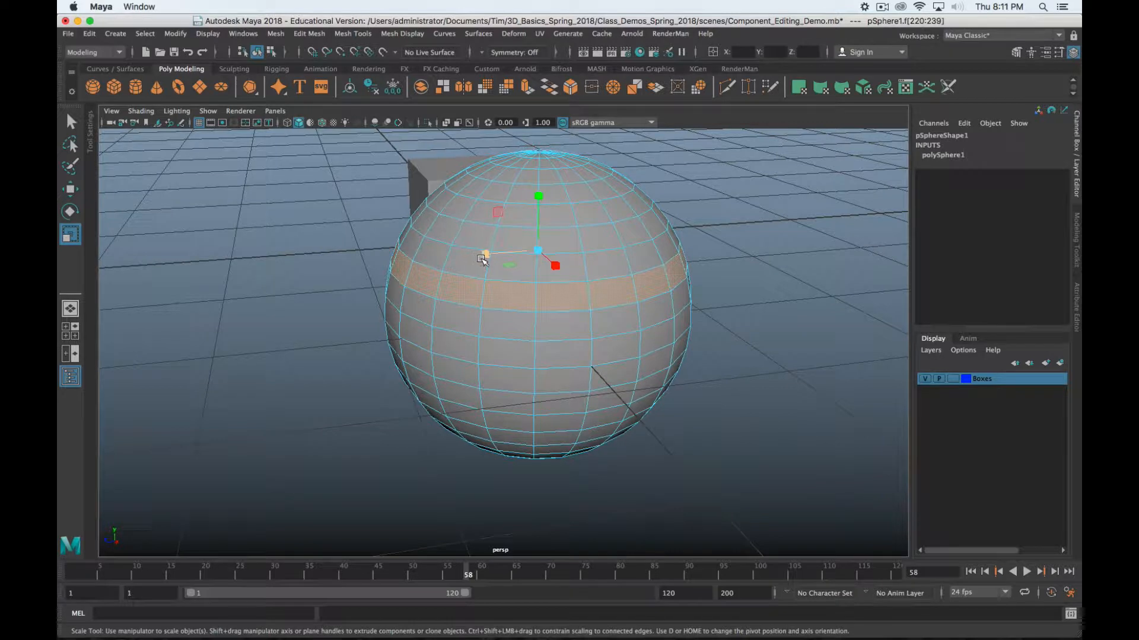
click(483, 255)
middle_drag(632, 393, 671, 383)
alt+drag(519, 451, 476, 446)
key(alt+z)
click(539, 240)
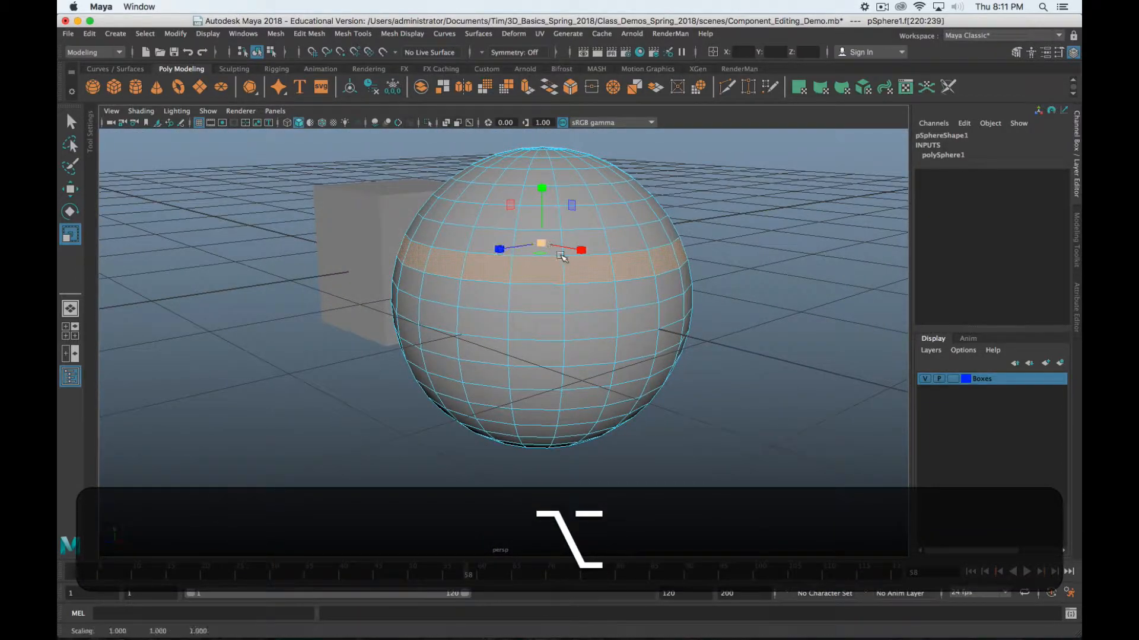
middle_drag(810, 350, 444, 435)
key(alt+z)
Select the face ring just below the earlier one
alt+drag(713, 429, 570, 329)
alt+drag(655, 457, 620, 457)
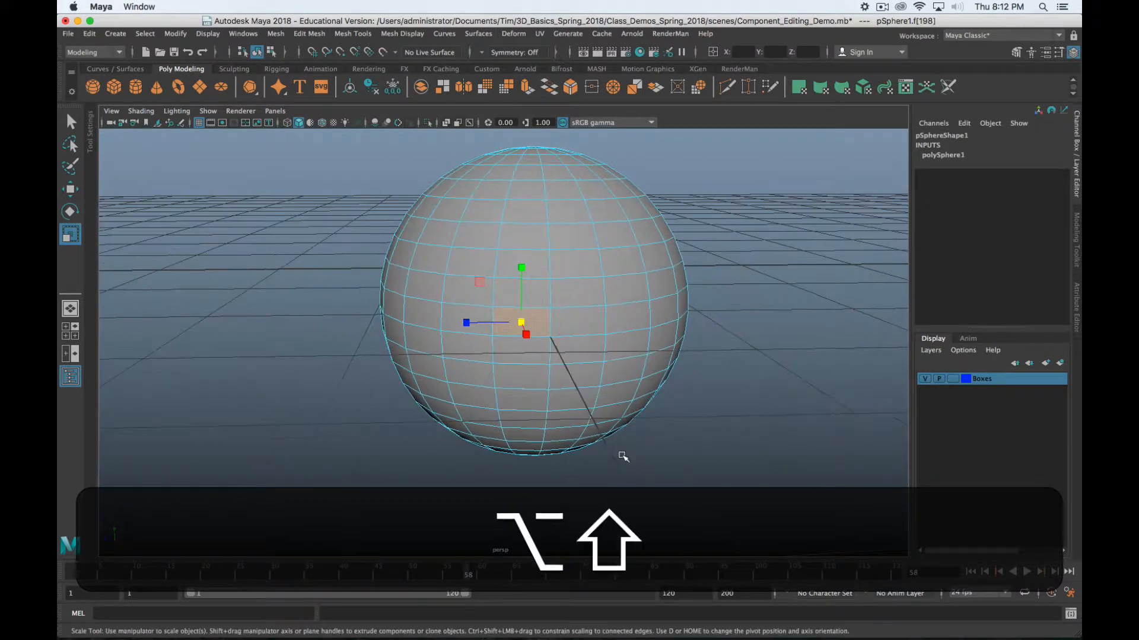
shift+click(587, 323)
shift+double_click(589, 325)
alt+shift+drag(661, 376, 593, 309)
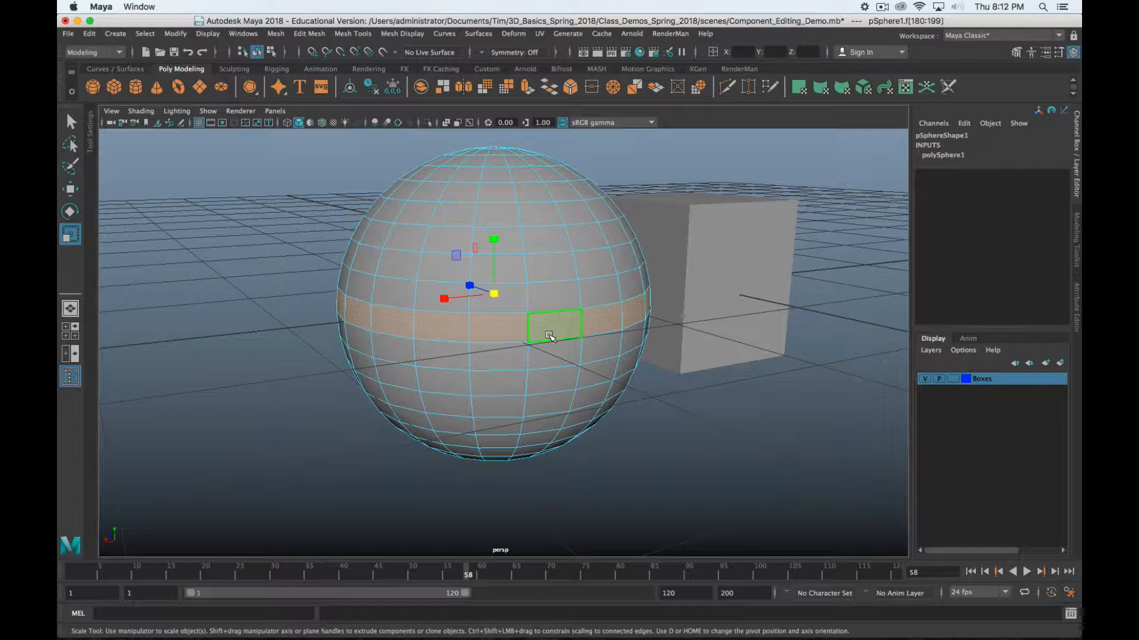
scroll(549, 336, down, 10)
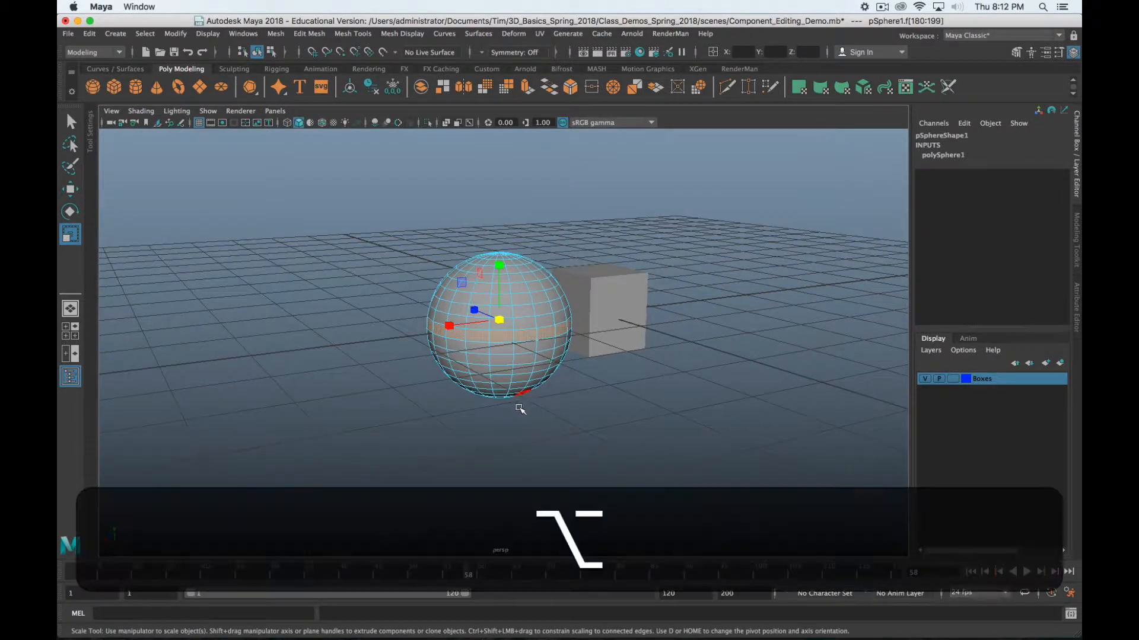
Select full horizontal face loops on the sphere, switching between select, move and scale tools
mouse_move(521, 407)
alt+mouse_down()
mouse_move(516, 364)
mouse_move(546, 382)
mouse_move(509, 405)
alt+mouse_up()
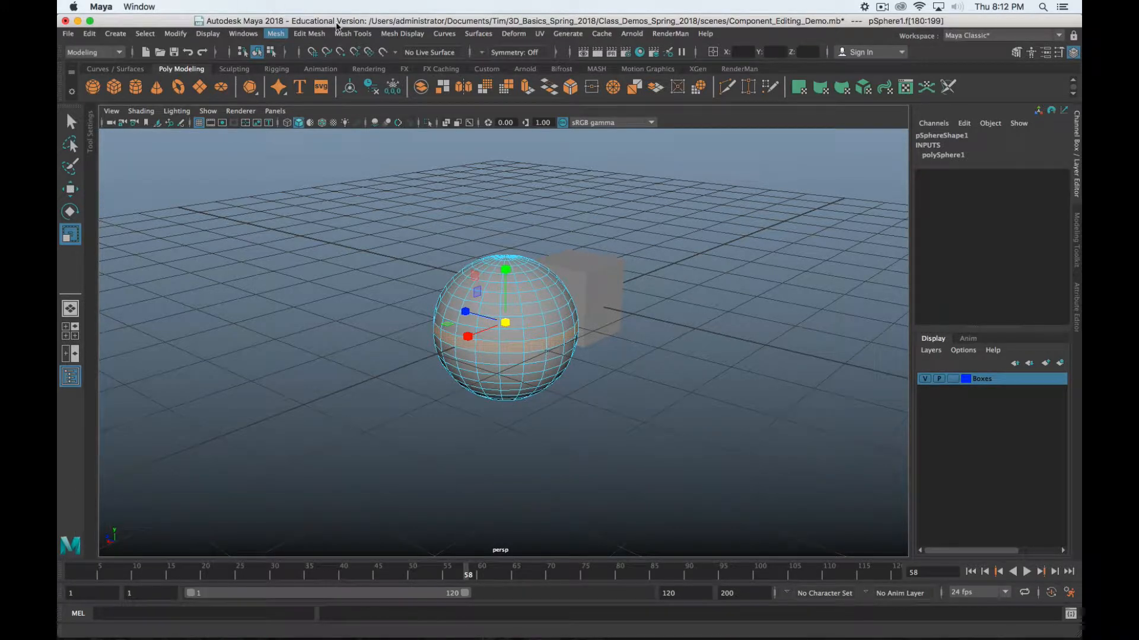
key(w)
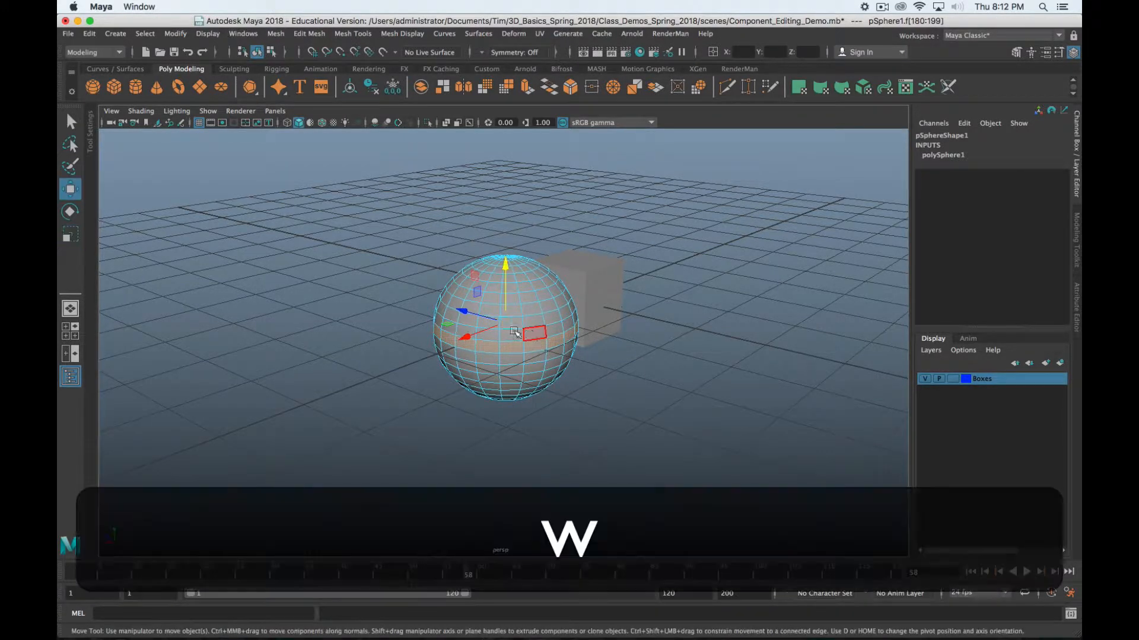
key(q)
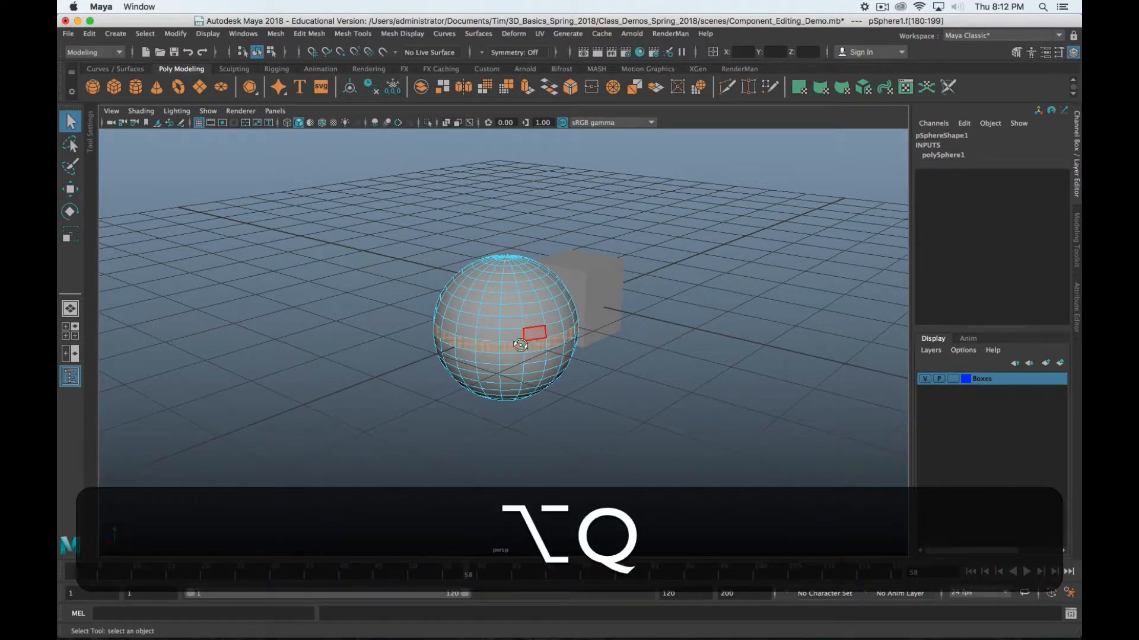
alt+drag(544, 339, 499, 333)
shift+double_click(521, 332)
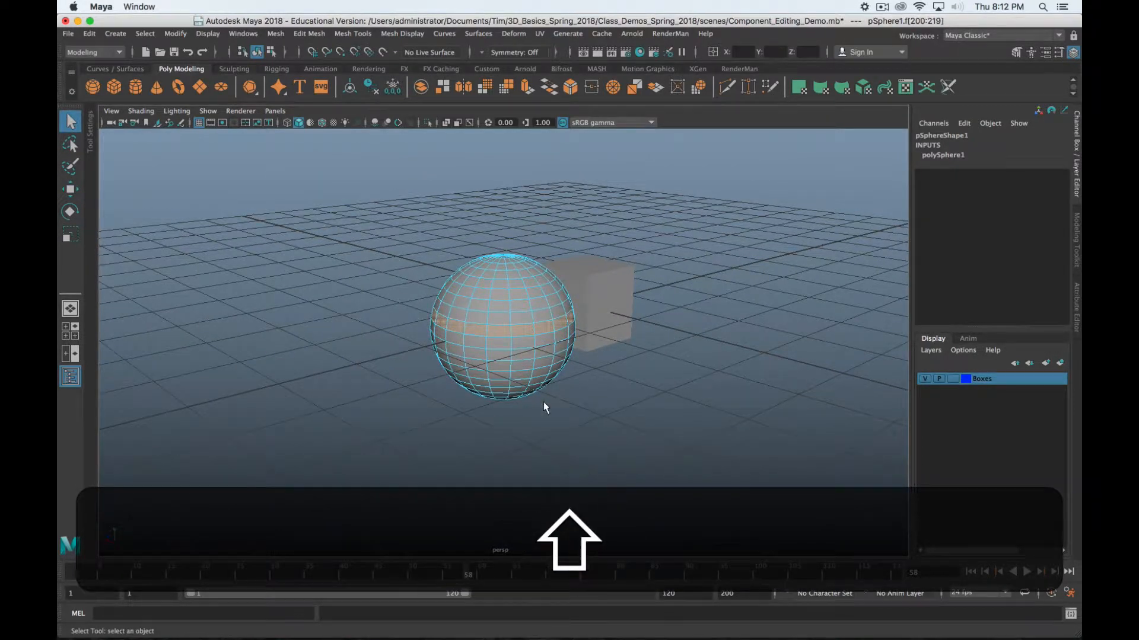
alt+shift+drag(549, 401, 500, 391)
key(r)
key(r)
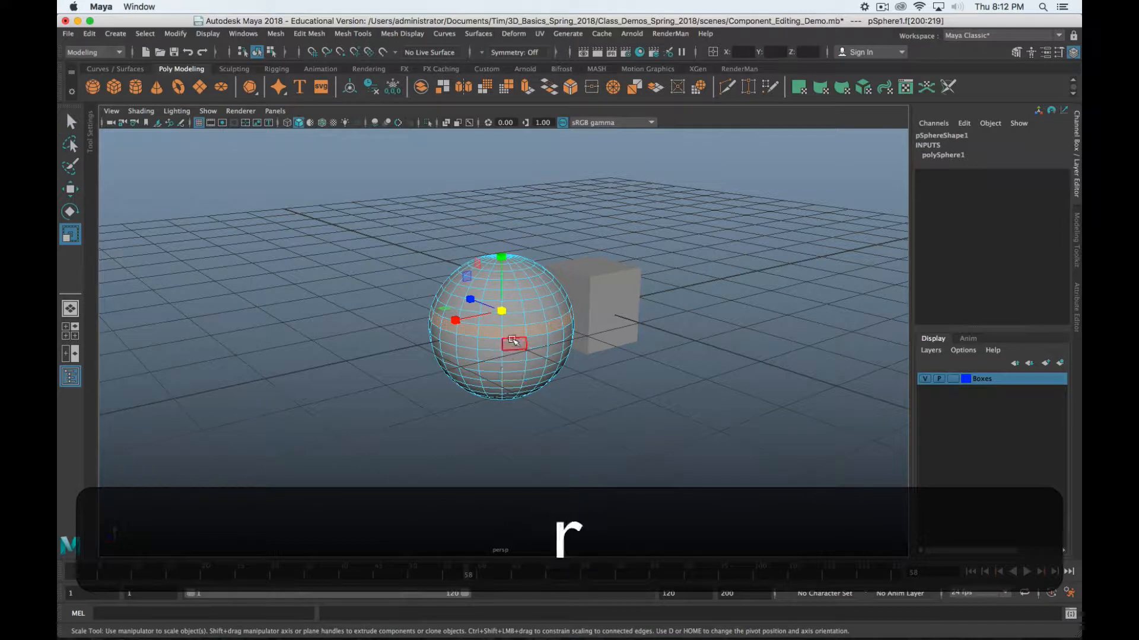
double_click(514, 344)
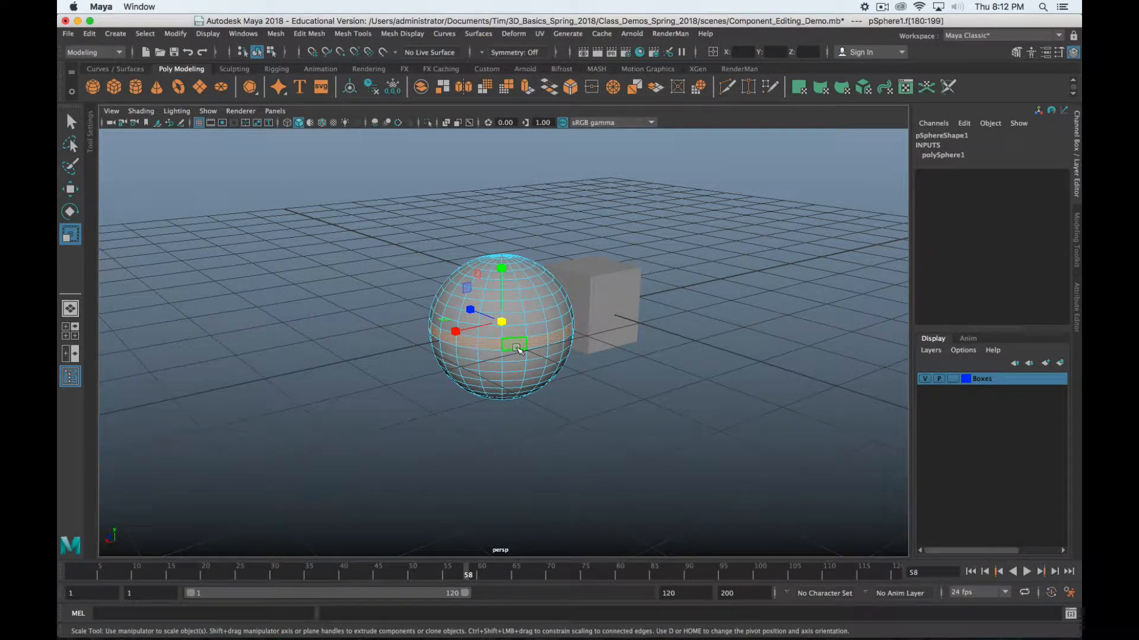
Pick a single face, then another horizontal face loop with the Move tool active
key(w)
scroll(519, 344, up, 5)
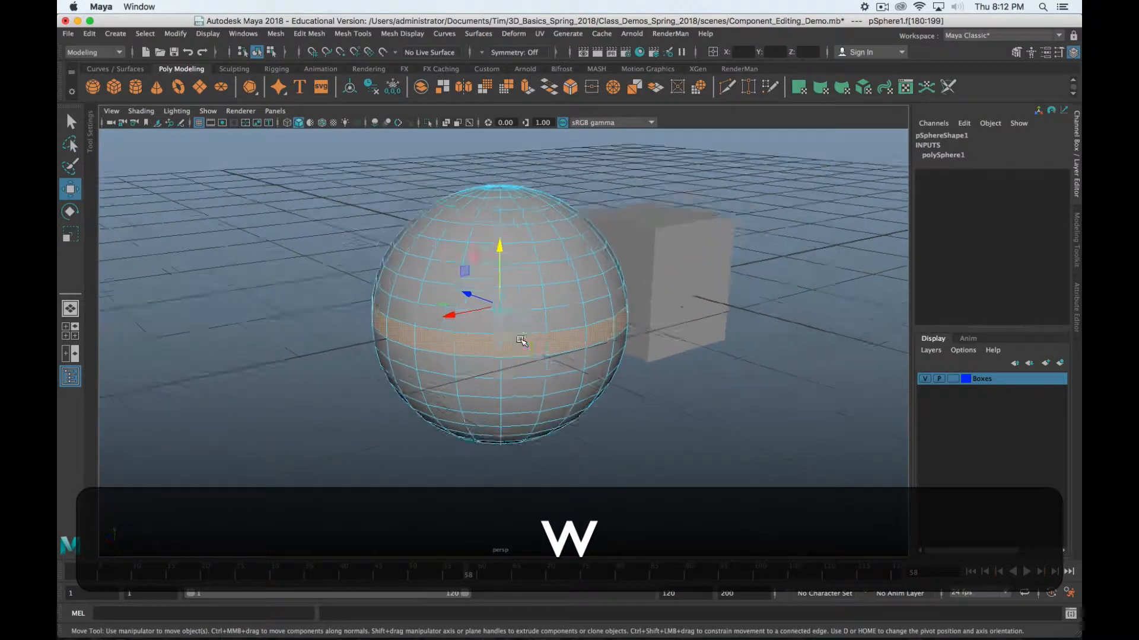
alt+drag(522, 338, 691, 368)
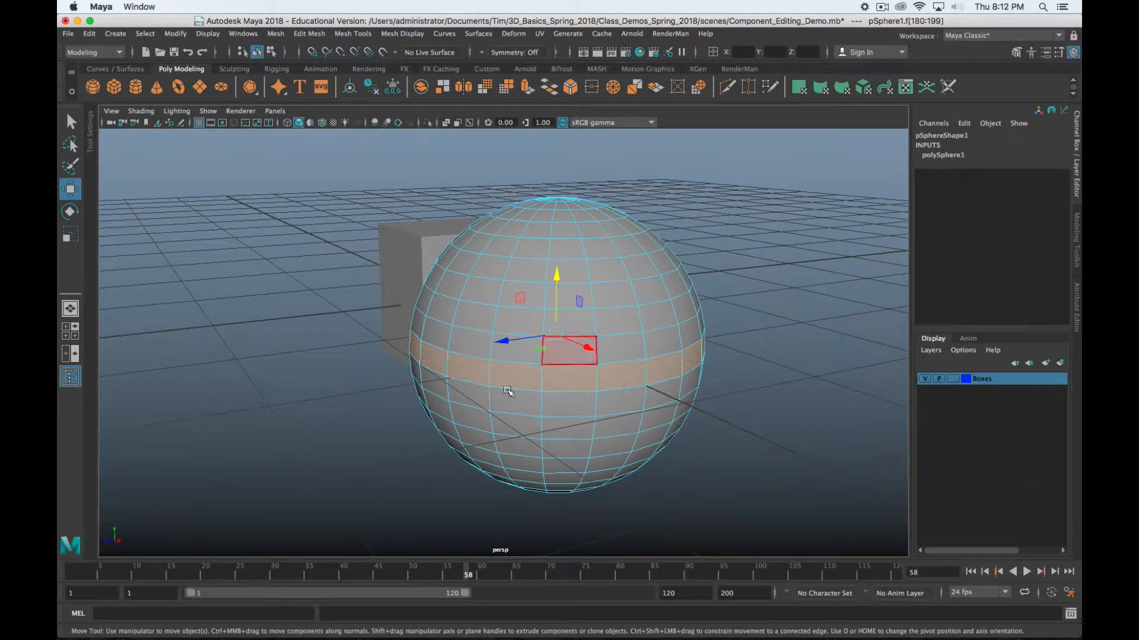
click(475, 316)
alt+drag(668, 402, 562, 392)
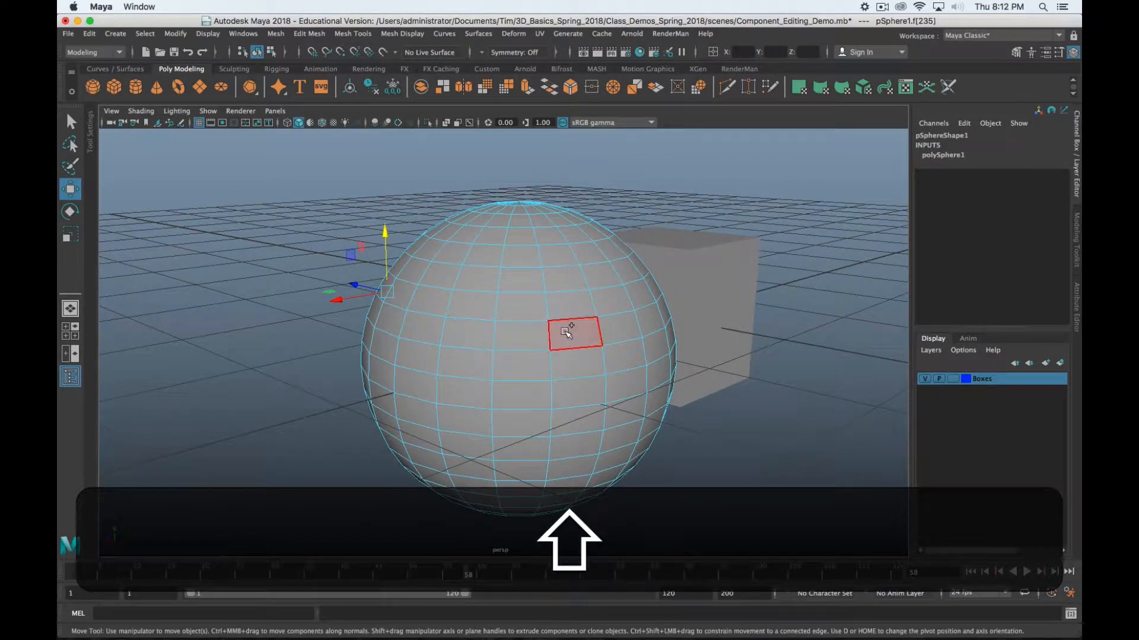
alt+shift+drag(566, 326, 556, 353)
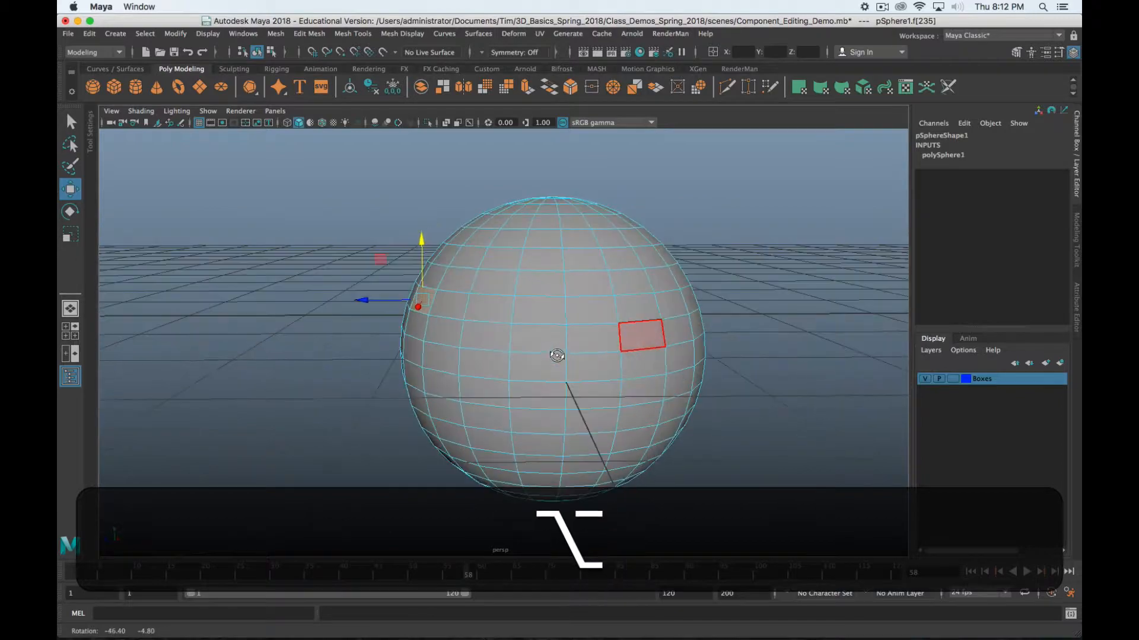
shift+double_click(638, 308)
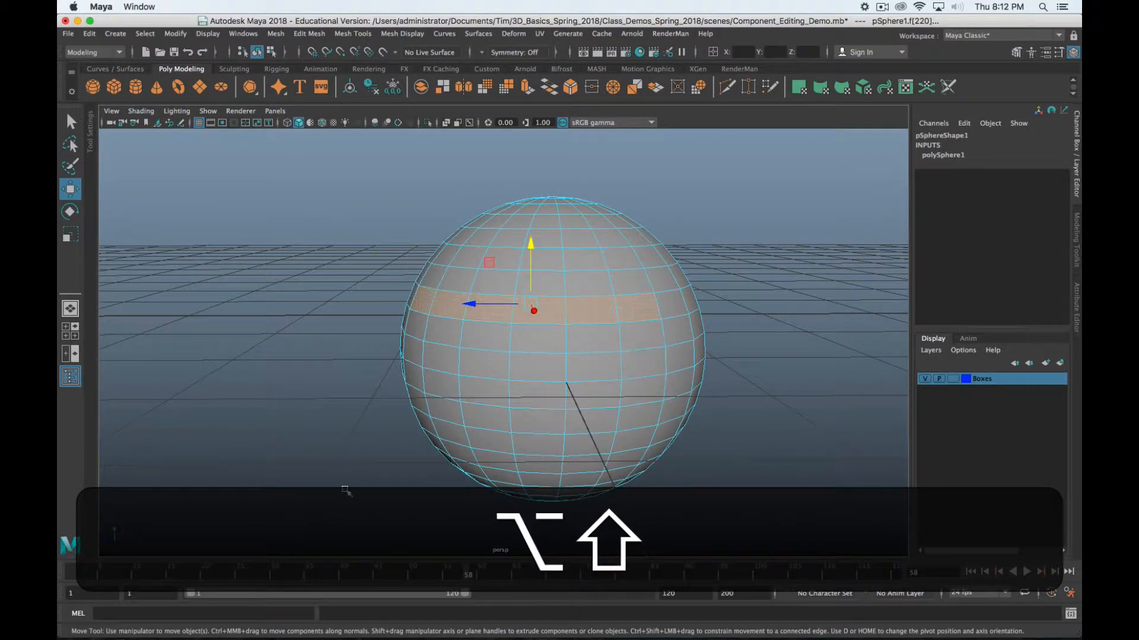
Extend the selection along one row of faces, then switch the sphere to vertex mode
alt+shift+drag(629, 392, 224, 482)
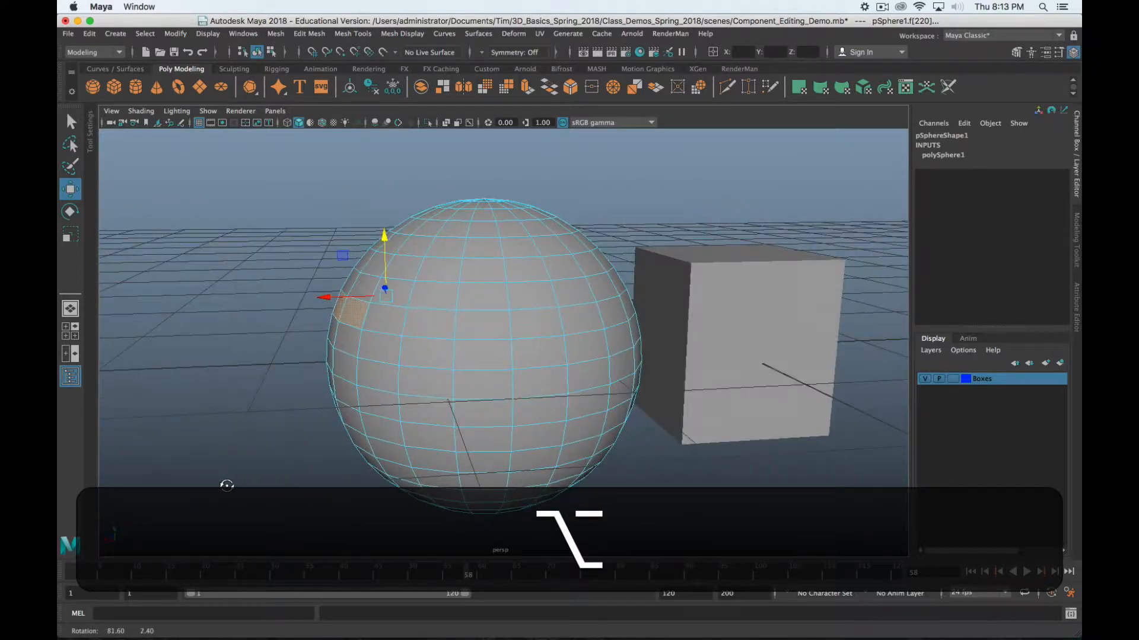
shift+double_click(491, 330)
alt+shift+drag(498, 325, 608, 370)
shift+double_click(514, 323)
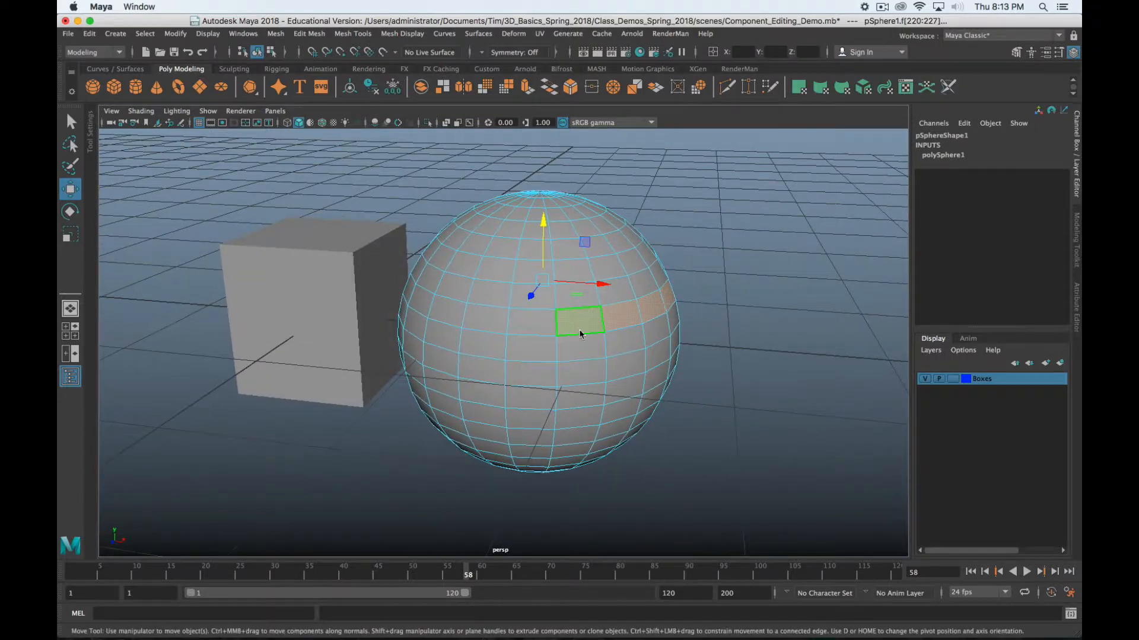
right_drag(580, 334, 525, 334)
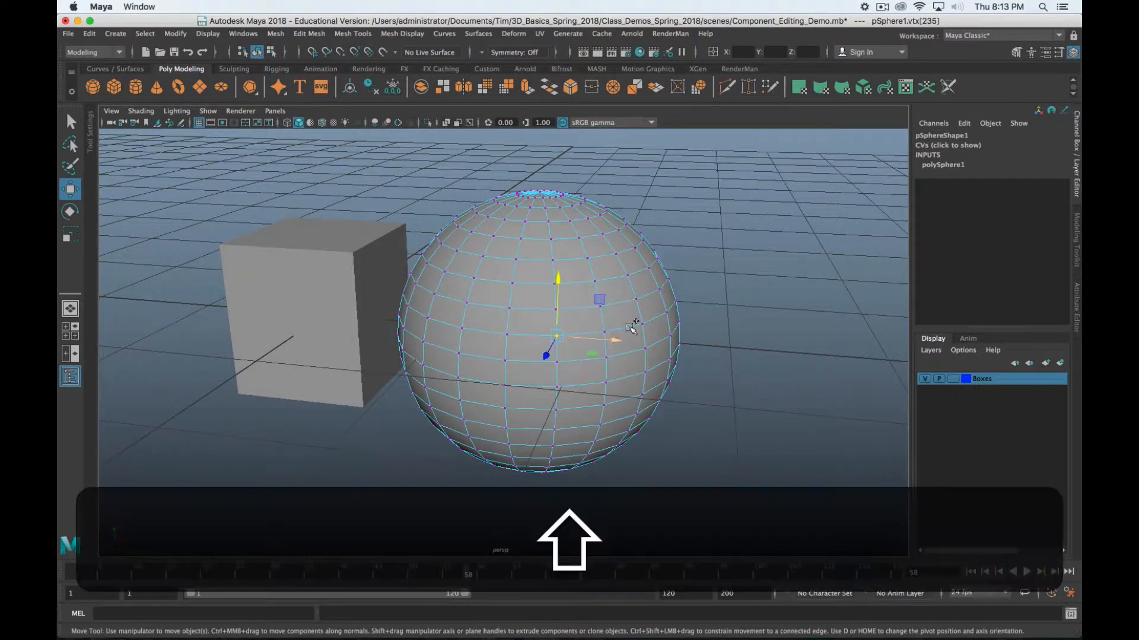
Select vertices and extend the selection along horizontal rows of the sphere
shift+click(635, 327)
alt+shift+drag(704, 371, 564, 363)
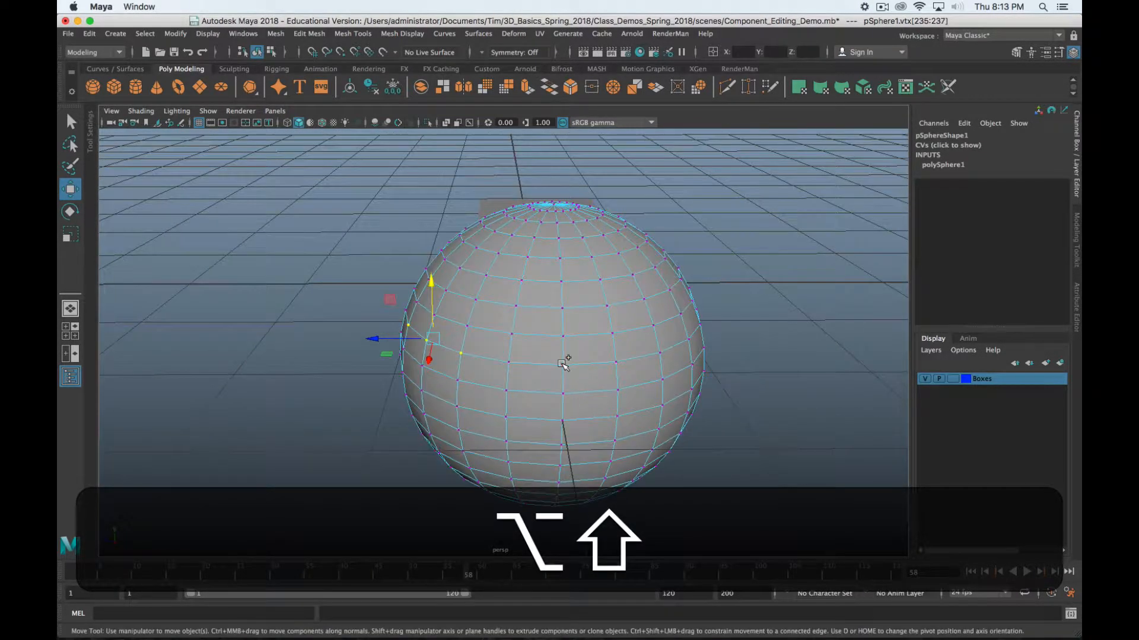
shift+double_click(561, 364)
alt+shift+drag(634, 409, 570, 377)
click(511, 340)
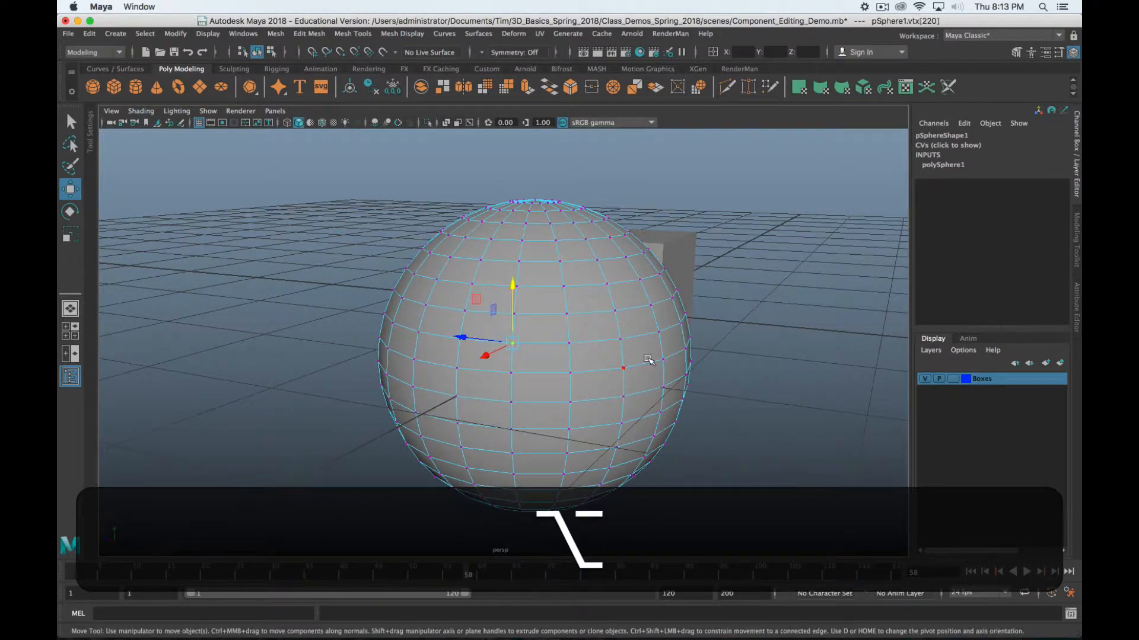
alt+drag(651, 358, 517, 345)
shift+double_click(510, 345)
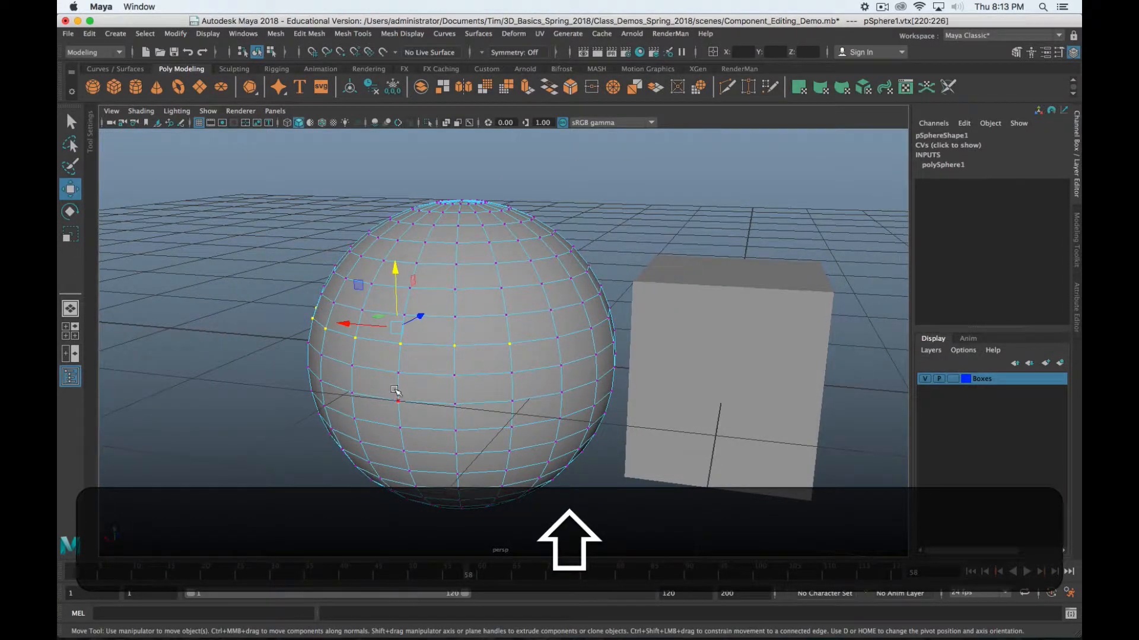
alt+shift+drag(394, 392, 435, 372)
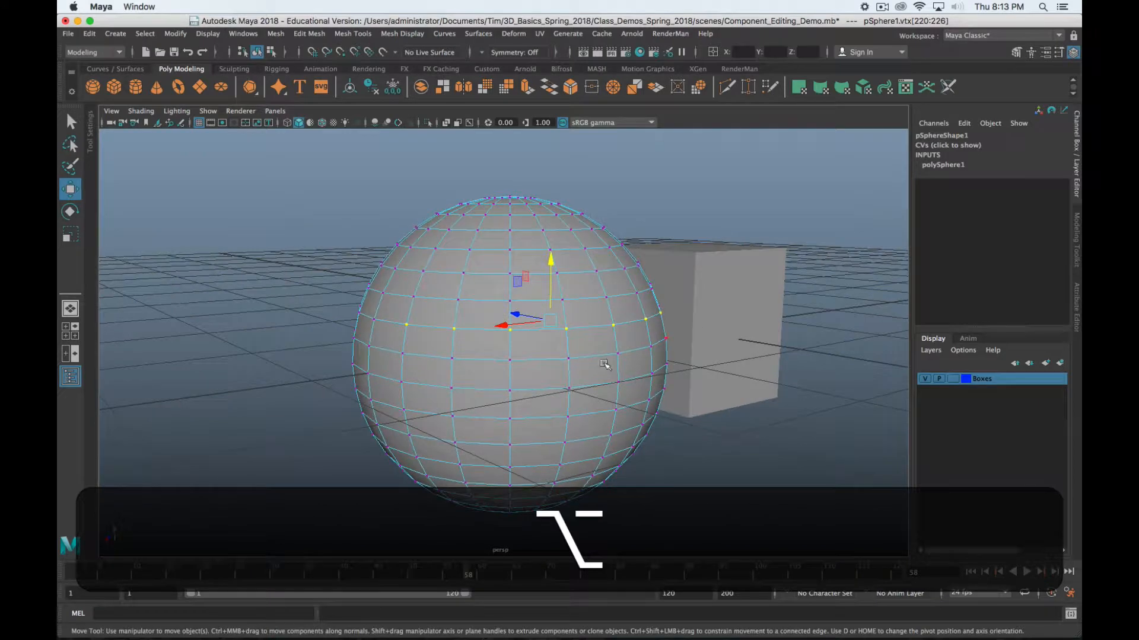
Select single vertices, with double-clicks picking every vertex of the sphere
click(400, 382)
shift+double_click(556, 273)
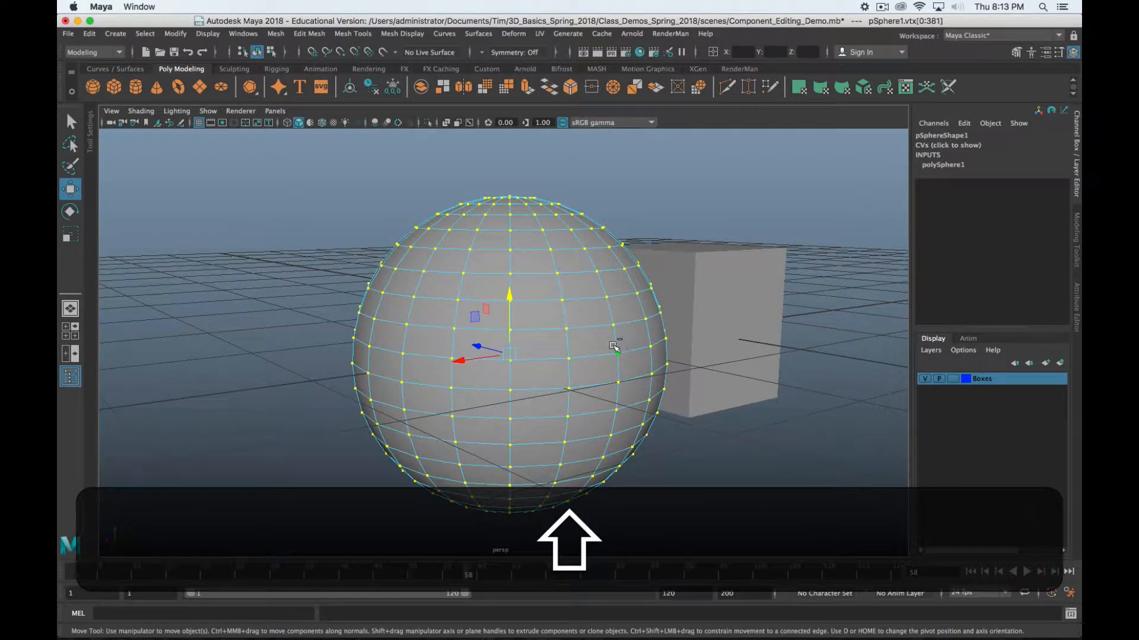
click(409, 434)
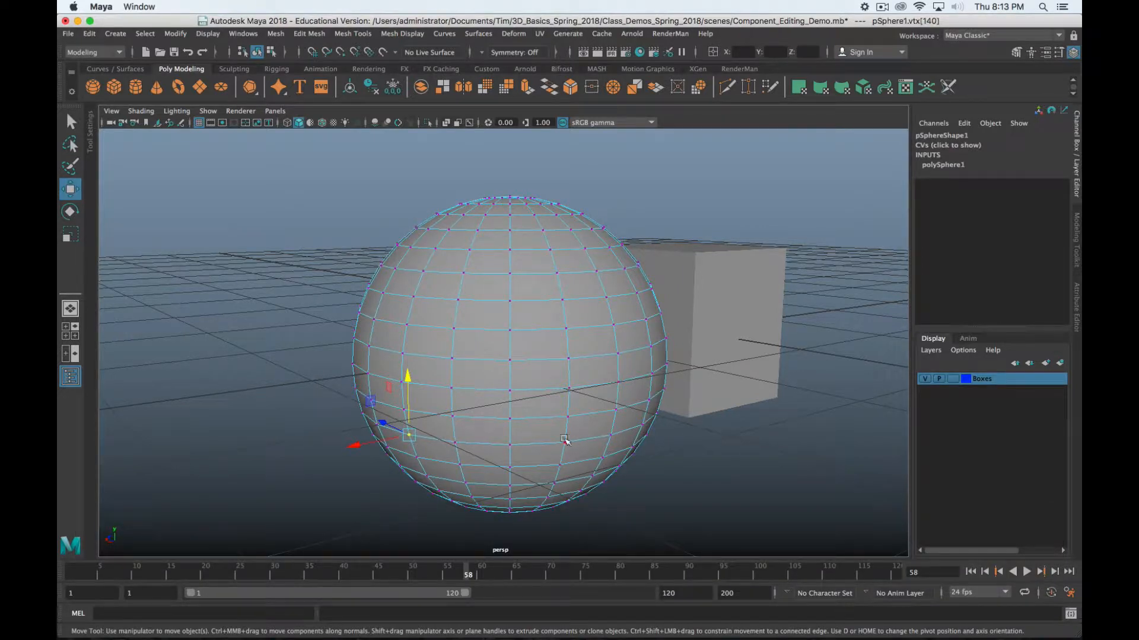
shift+double_click(573, 361)
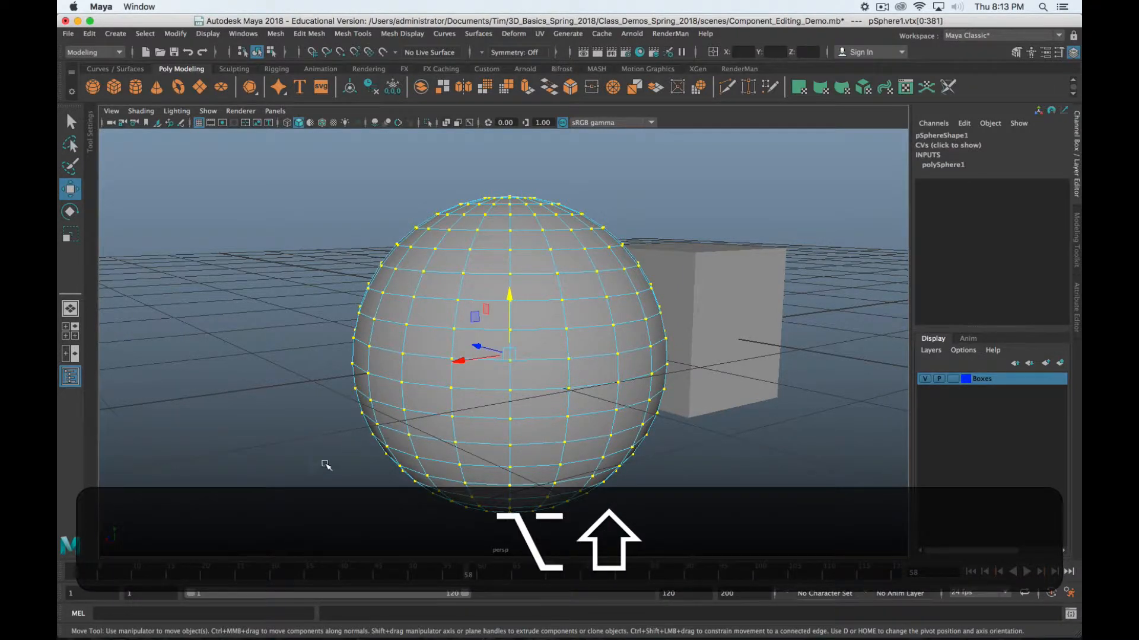
alt+shift+drag(326, 465, 503, 447)
Select a vertex, then the full horizontal ring of vertices around the sphere's middle
click(558, 373)
shift+double_click(610, 373)
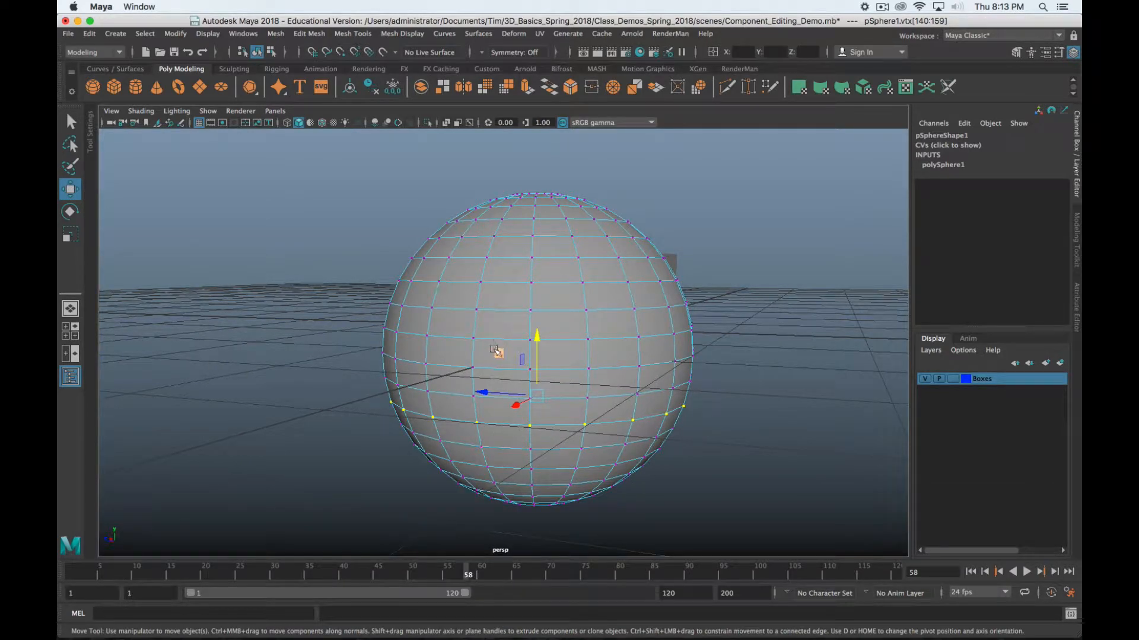
click(478, 310)
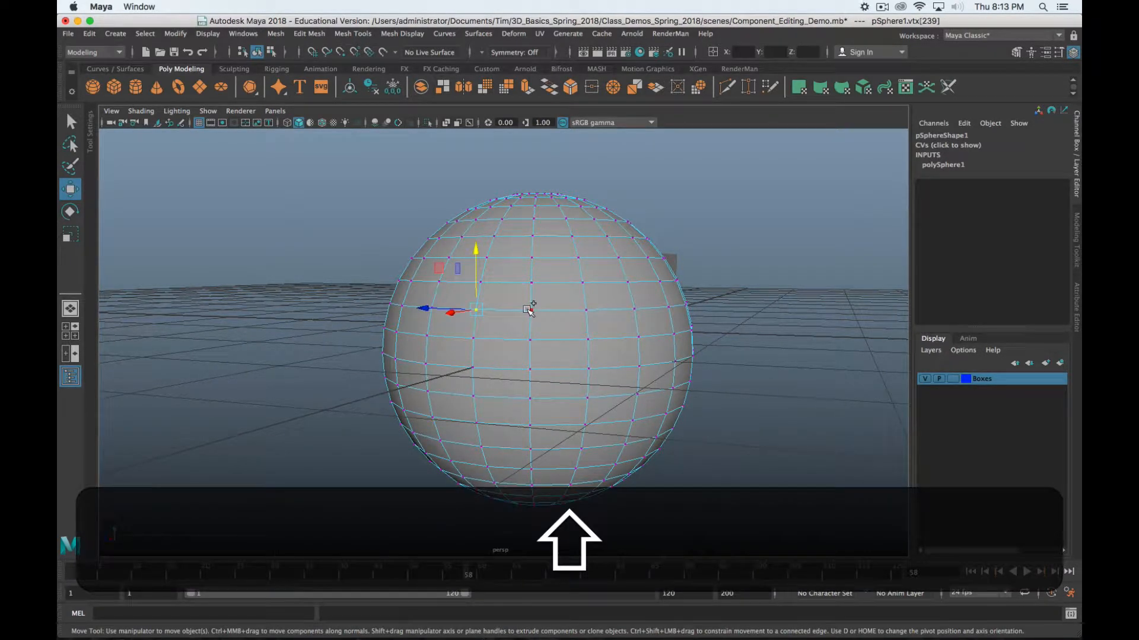
shift+double_click(530, 309)
alt+shift+drag(580, 336, 682, 377)
key(alt+4)
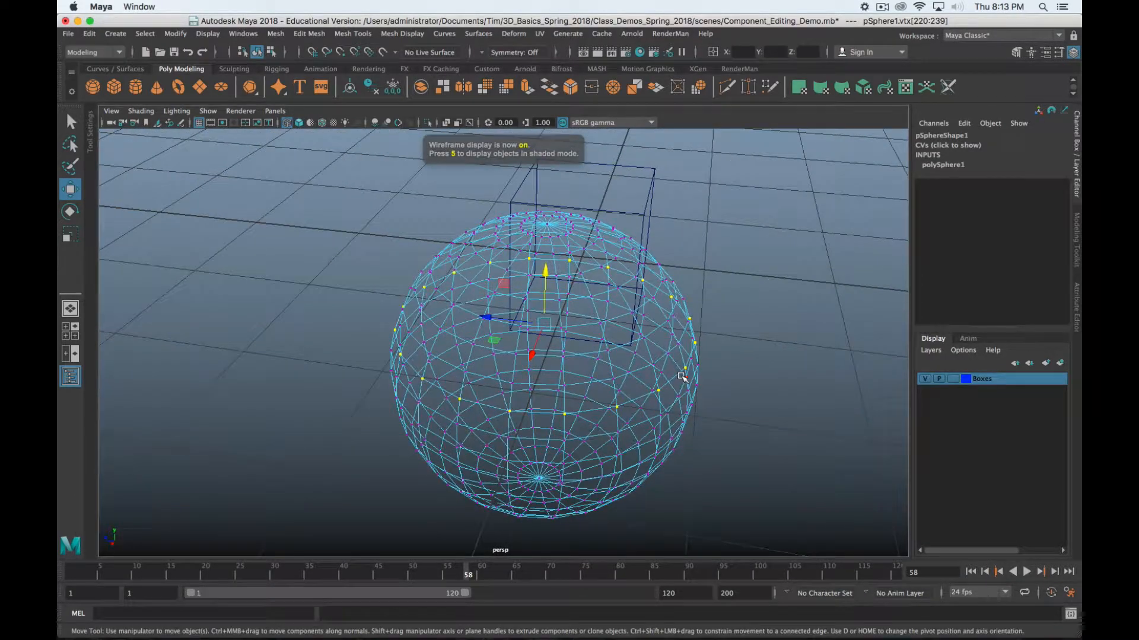
key(5)
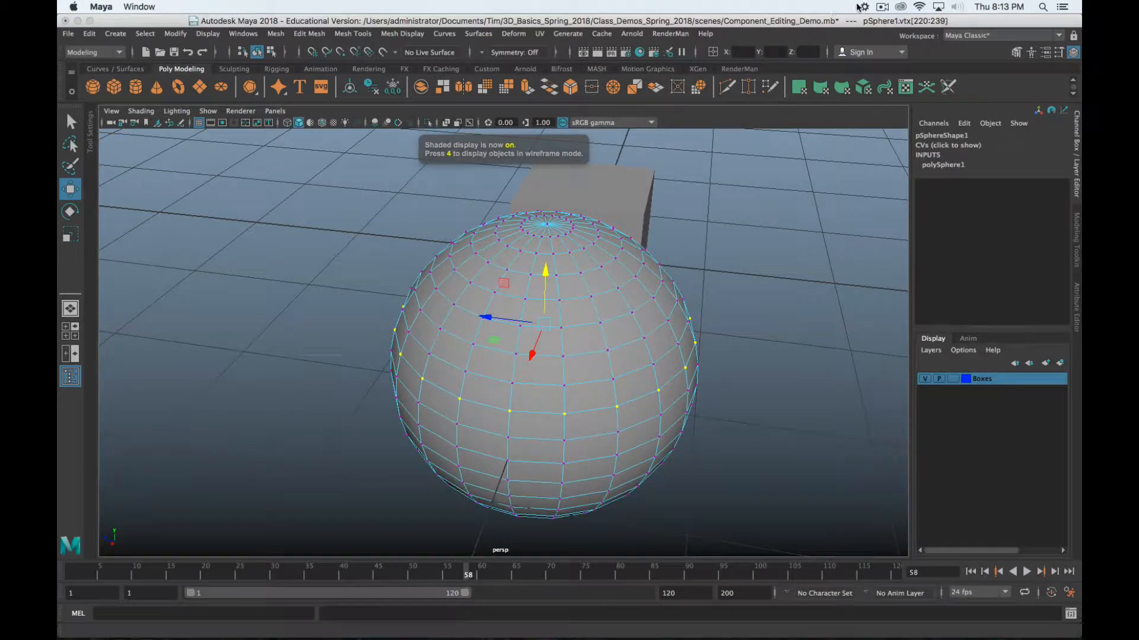
click(859, 7)
click(896, 30)
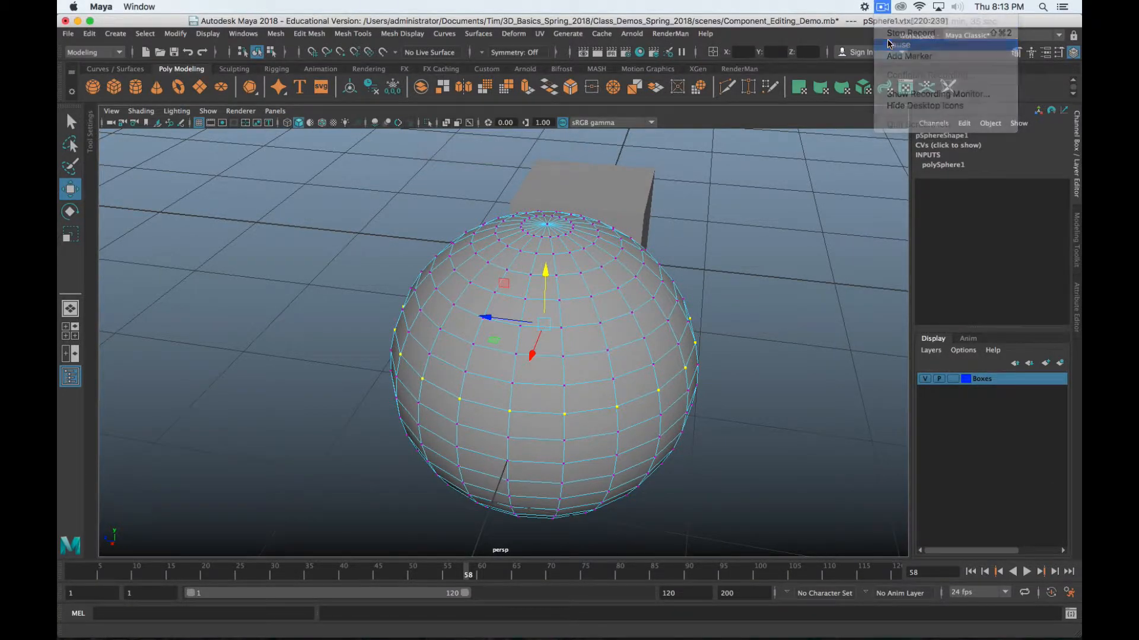
alt+drag(522, 342, 601, 346)
alt+scroll(626, 337, down, 5)
alt+scroll(628, 332, up, 8)
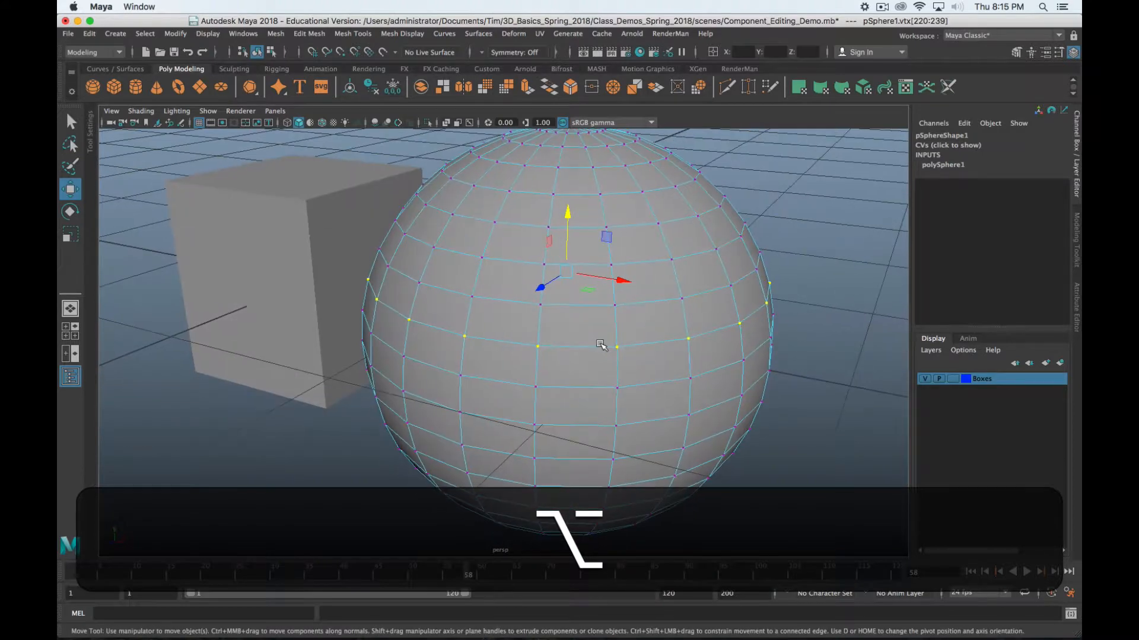
Select pCube1 and orbit the view around the cube and the sphere
click(310, 292)
alt+drag(500, 325, 444, 342)
alt+middle_drag(282, 264, 396, 259)
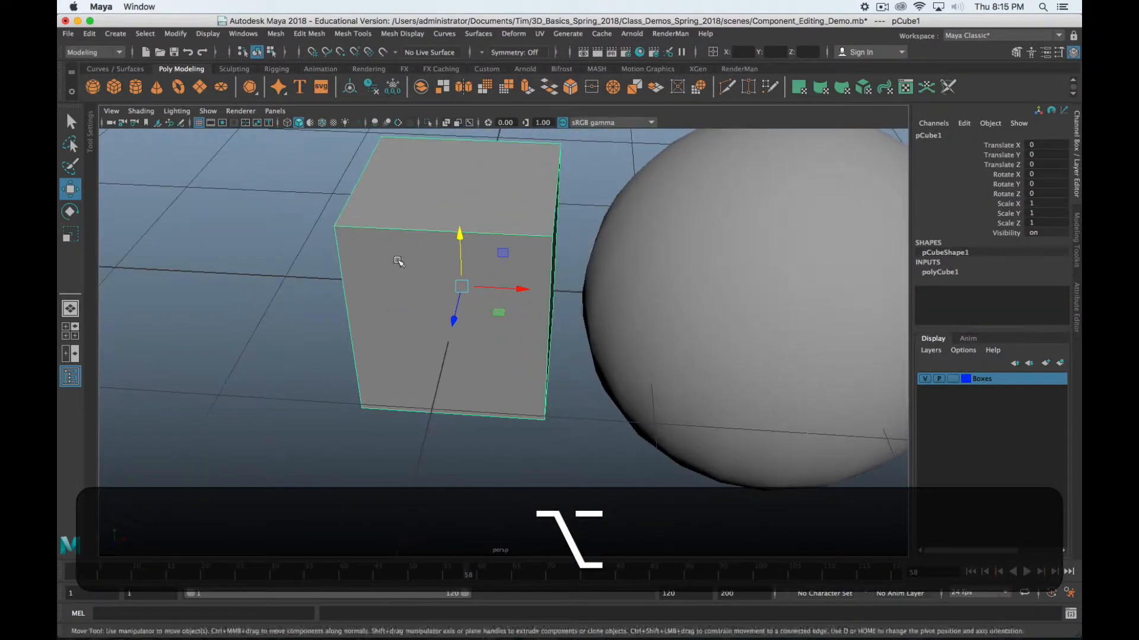
alt+drag(397, 259, 401, 253)
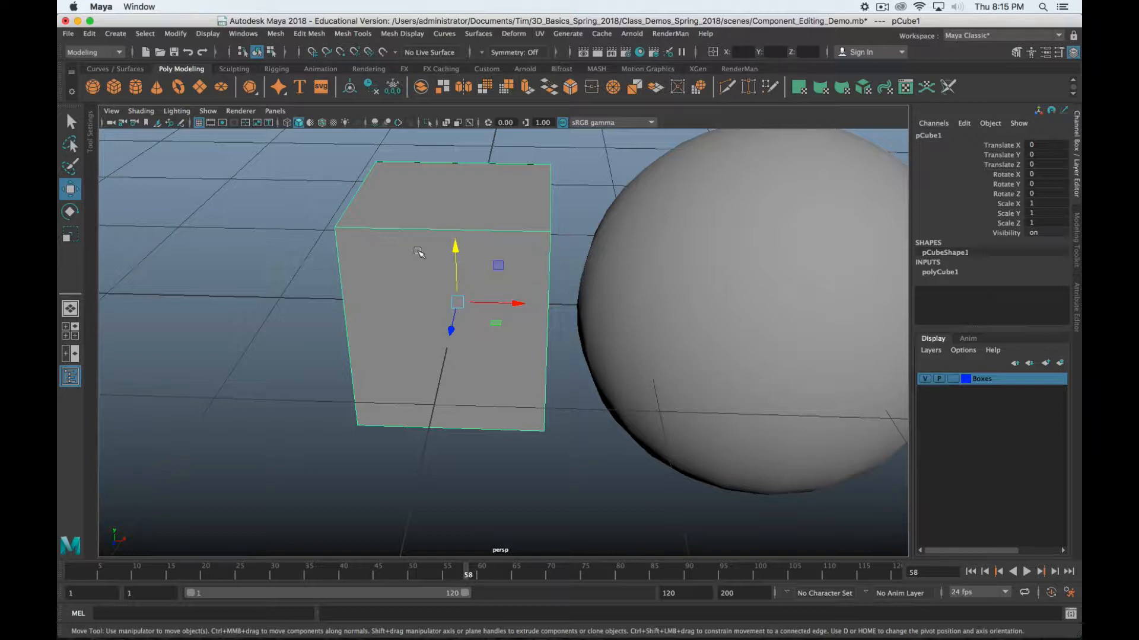
alt+drag(407, 246, 451, 238)
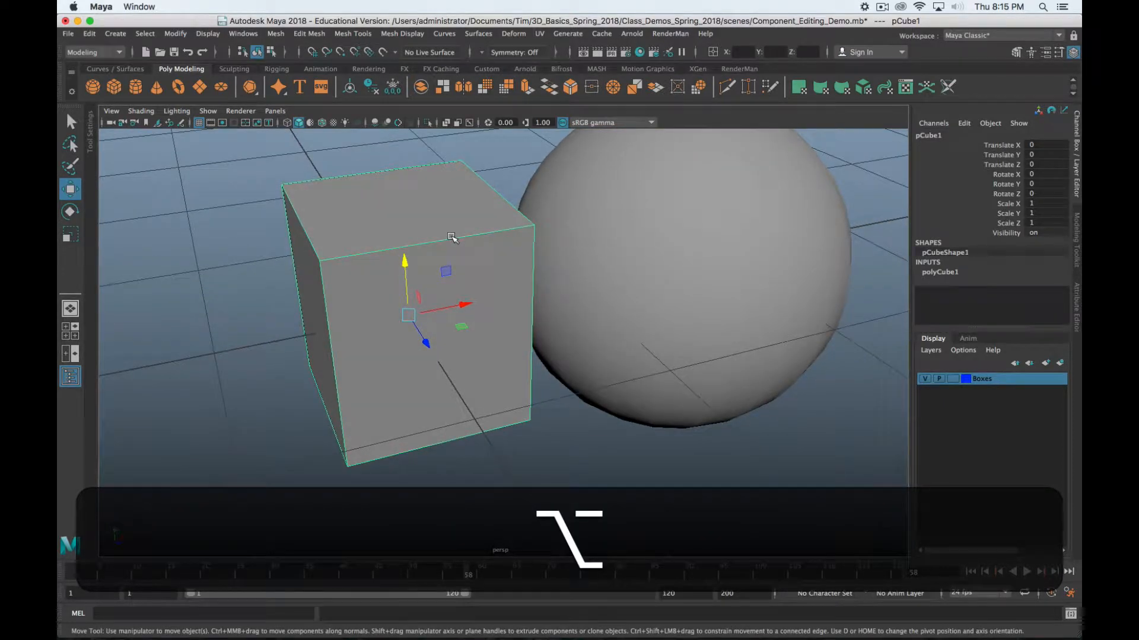
Reframe the cube and switch it to edge editing from the marking menu
click(882, 6)
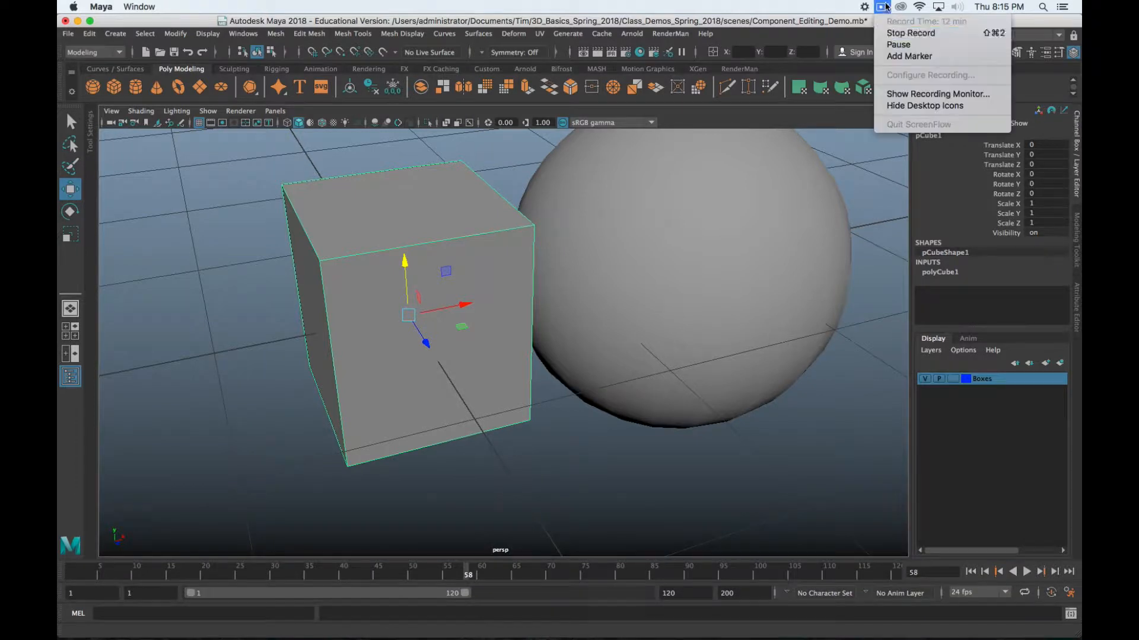
click(887, 45)
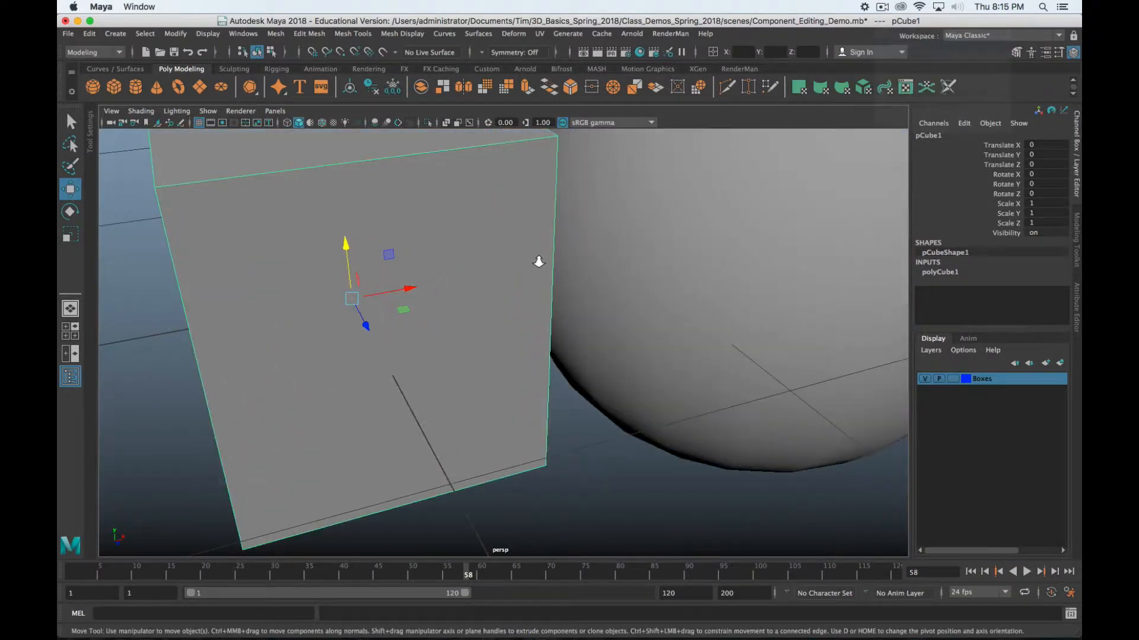
alt+drag(539, 255, 660, 229)
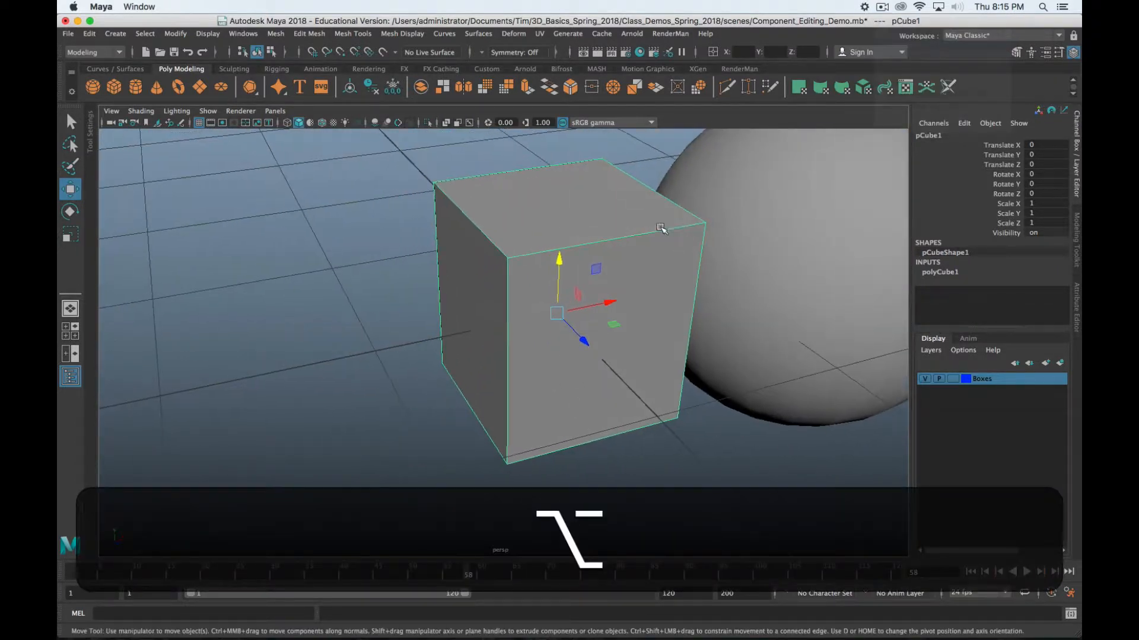
right_drag(600, 214, 610, 180)
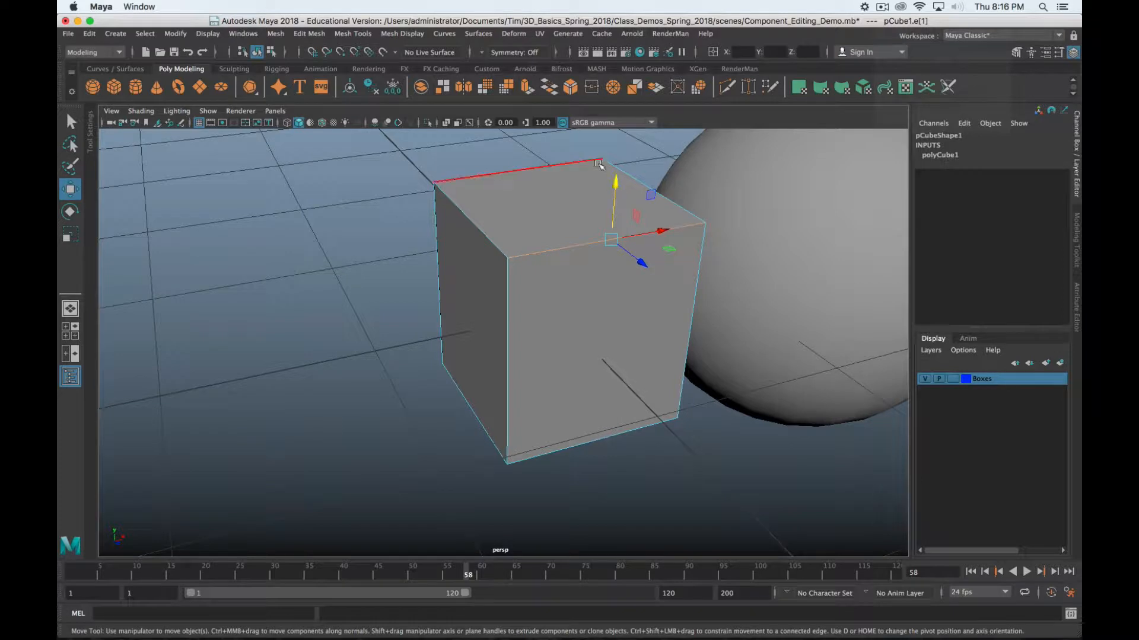
Browse the Mesh menu and confirm the Modeling menu set stays active
click(277, 33)
mouse_move(296, 36)
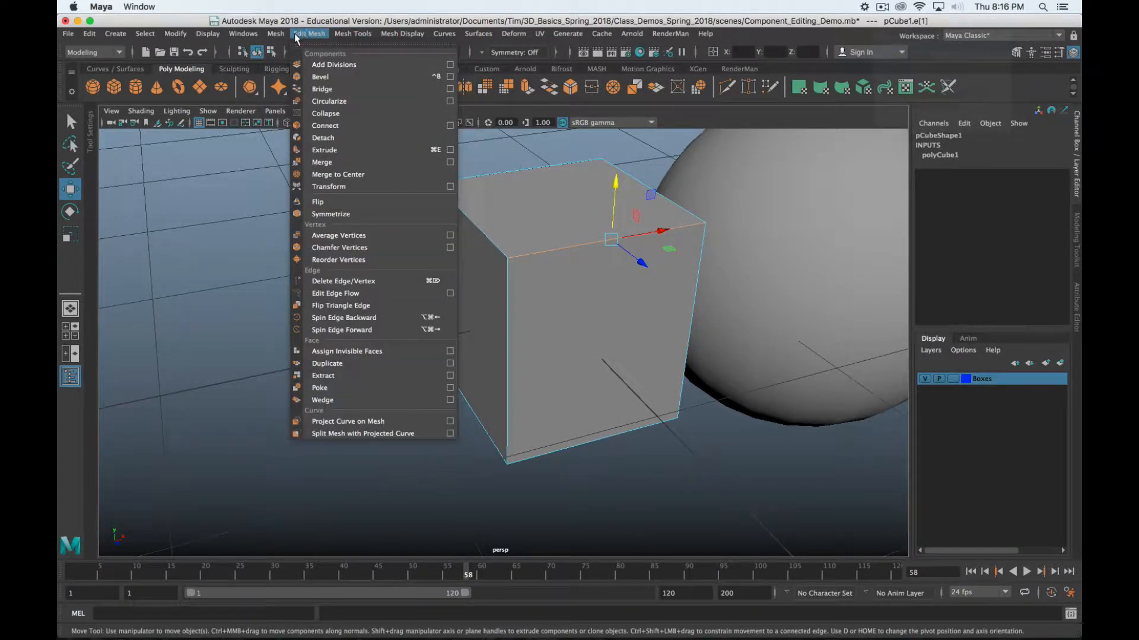
click(119, 53)
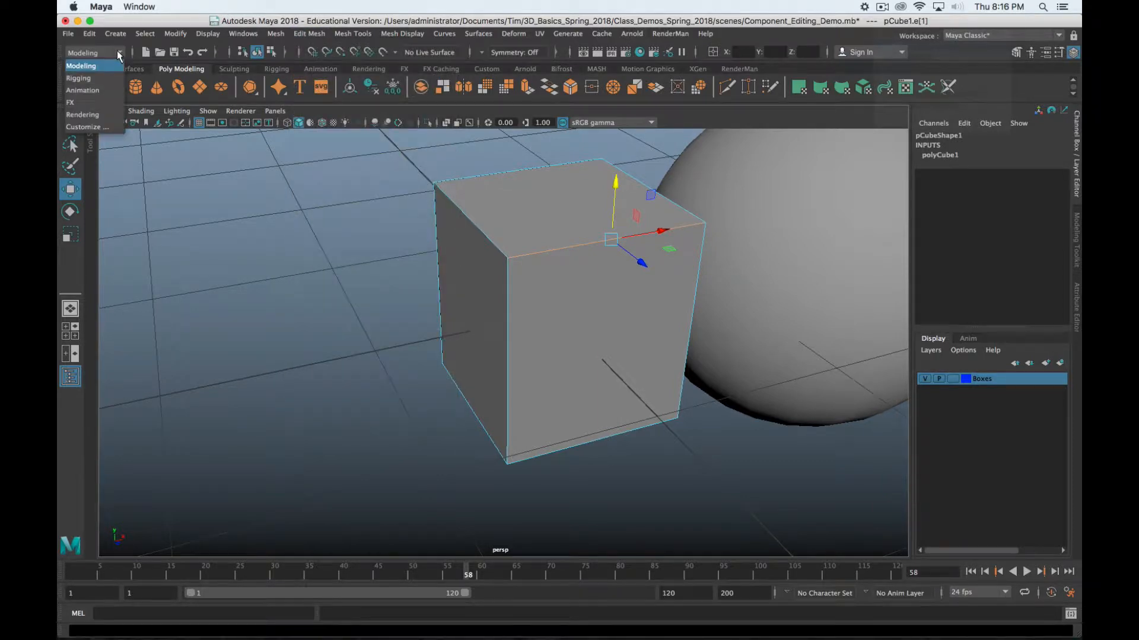
click(119, 53)
Look through the Edit Mesh and Mesh Tools menus and float Mesh Tools over the viewport
click(275, 34)
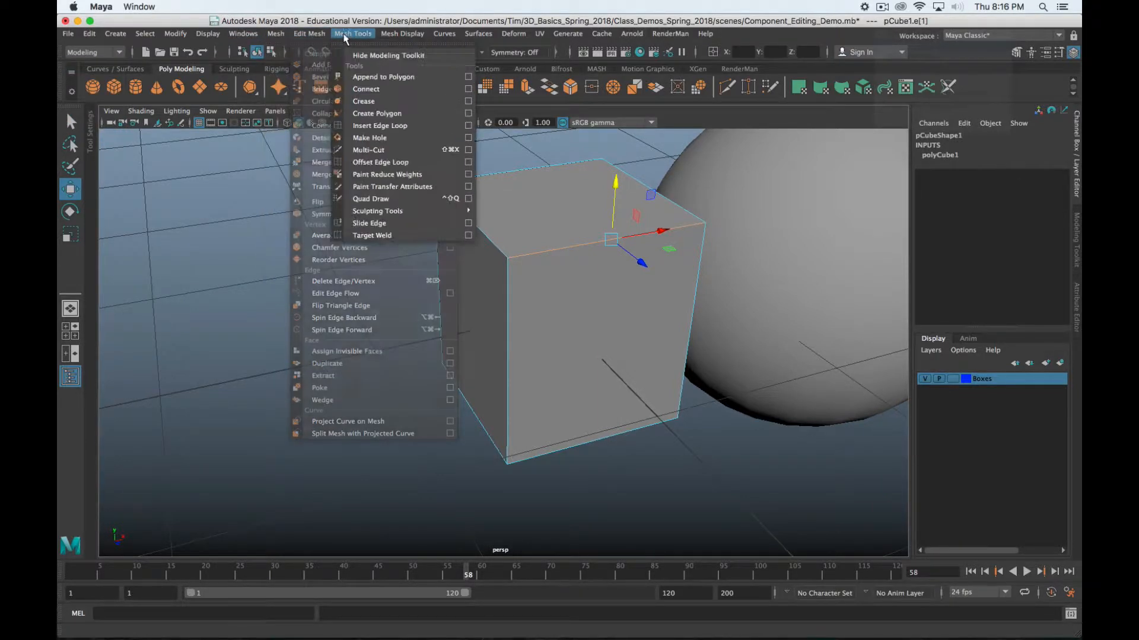
mouse_move(301, 35)
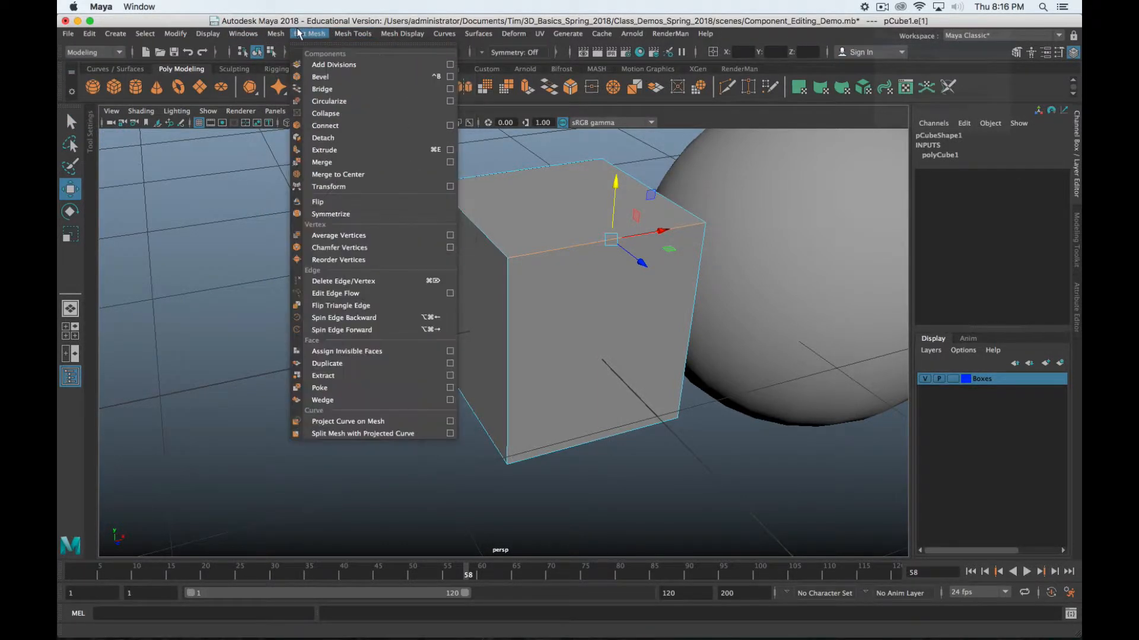
mouse_move(346, 36)
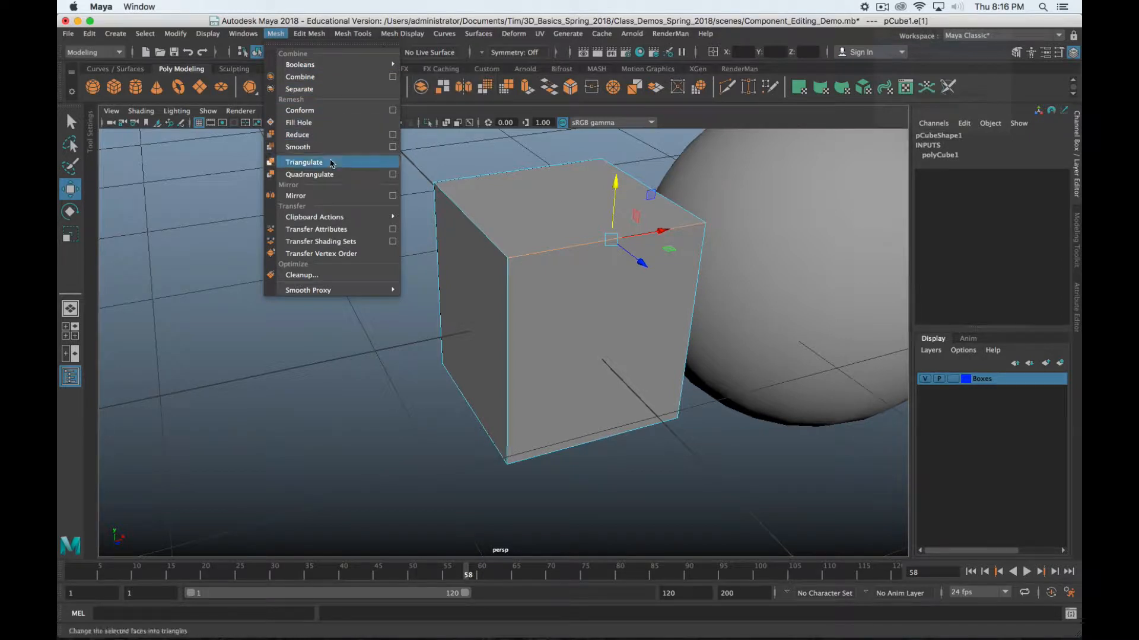
mouse_move(349, 288)
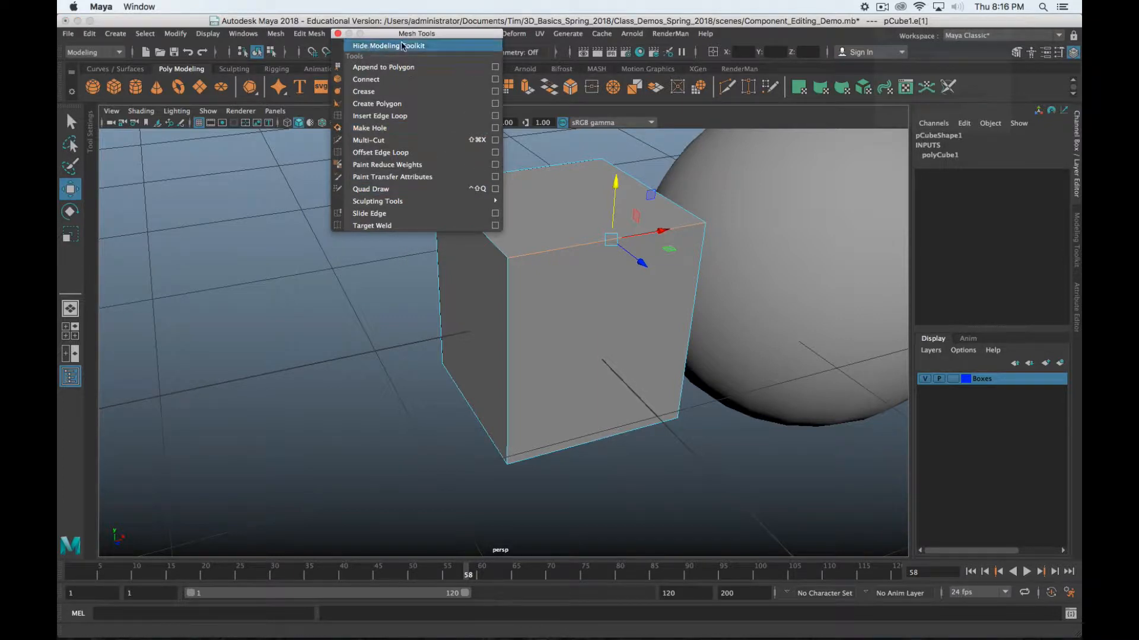
click(435, 44)
drag(435, 39, 301, 191)
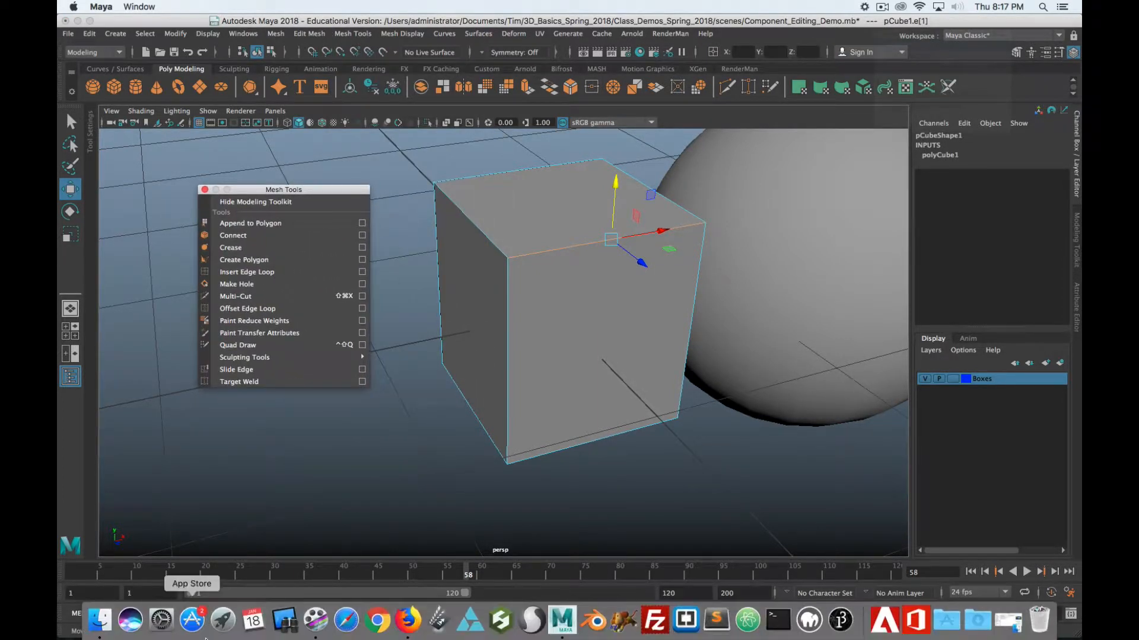
Close the floating Mesh Tools window that covers the cube
click(204, 190)
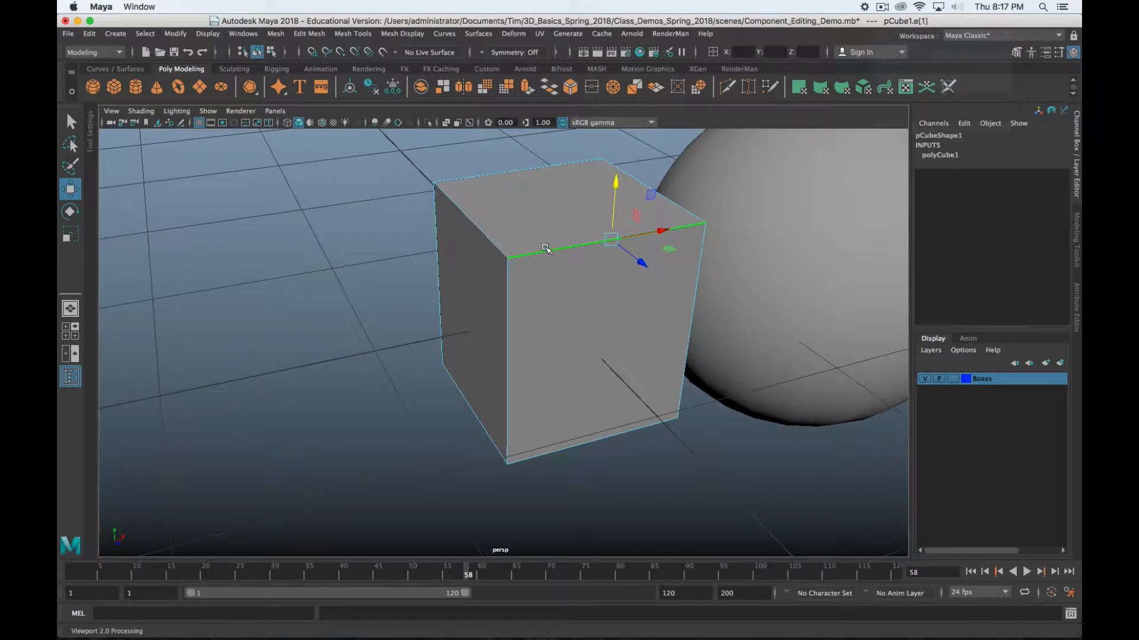
Pick the cube's left top edge, tumble the view, and bring up the edge marking menu
click(472, 215)
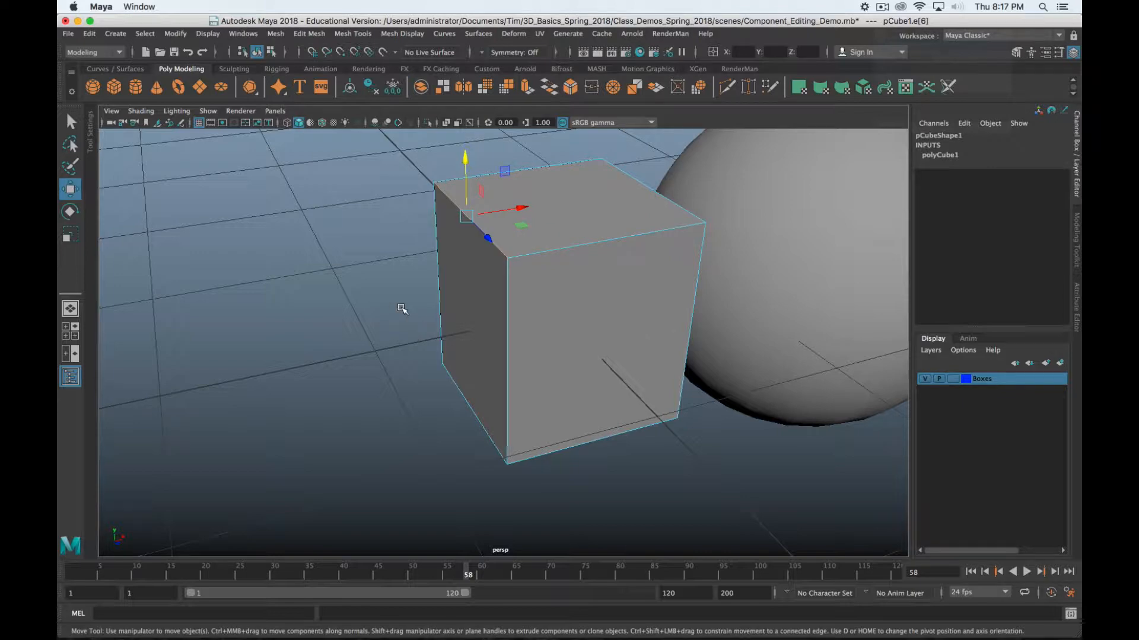
alt+drag(700, 217, 555, 249)
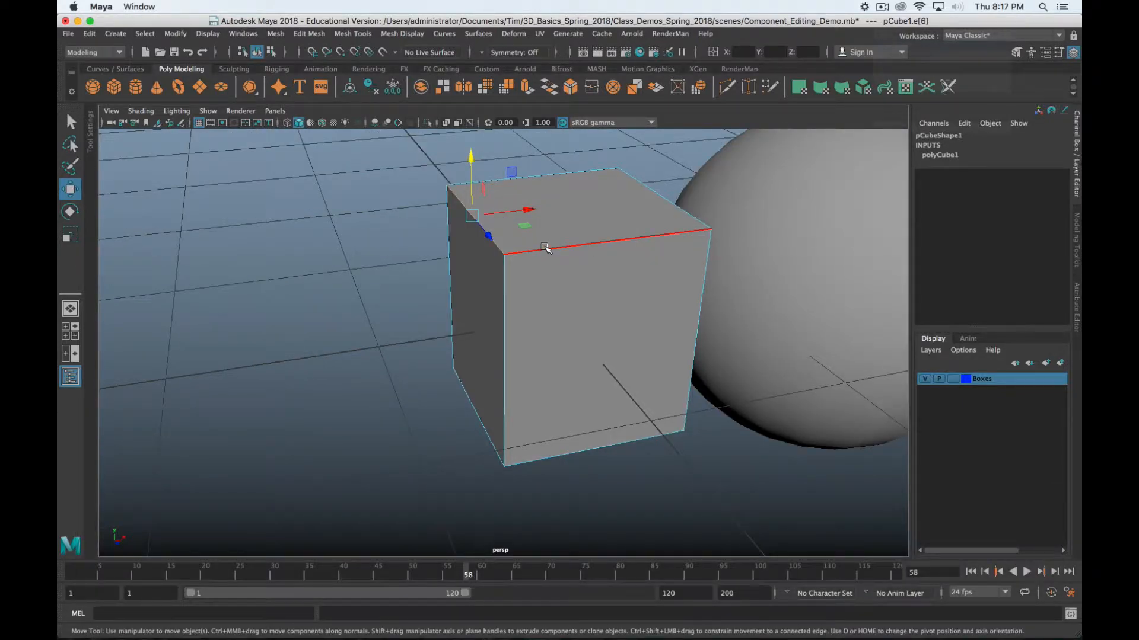
shift+right_click(548, 246)
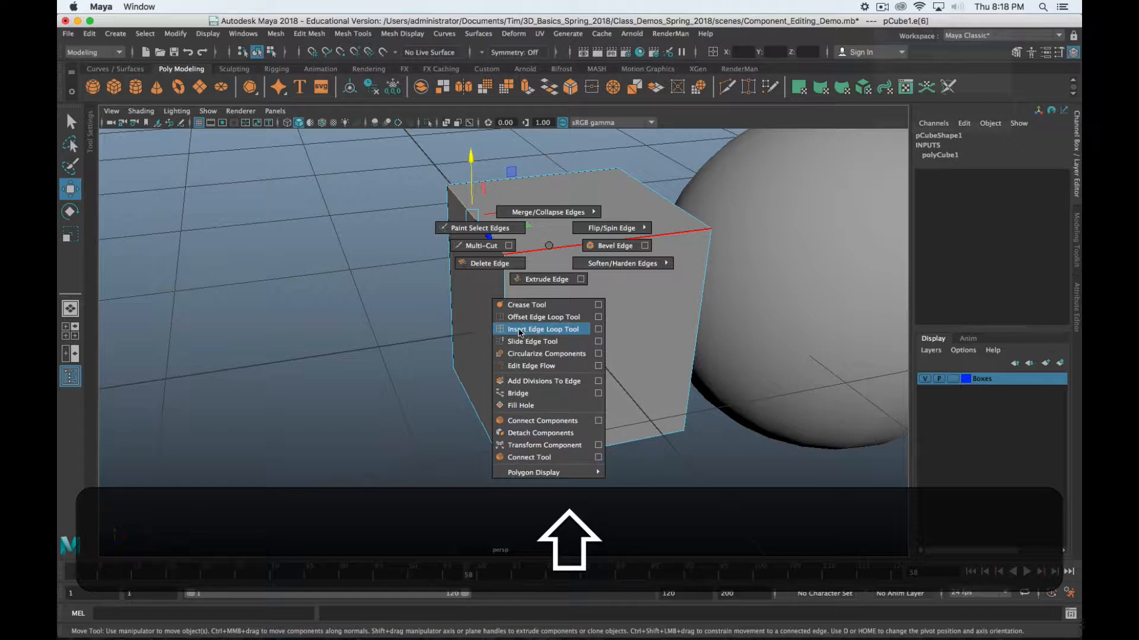
Insert a vertical edge loop (polySplitRing1) on the cube and slide it toward the right corner
click(598, 330)
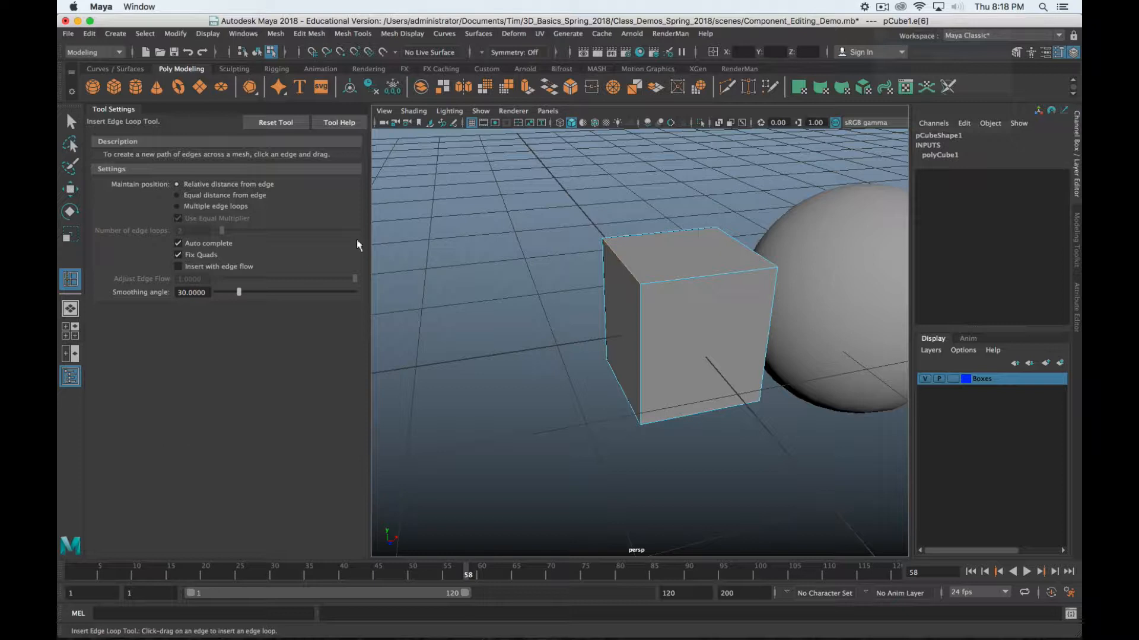
alt+drag(684, 280, 629, 287)
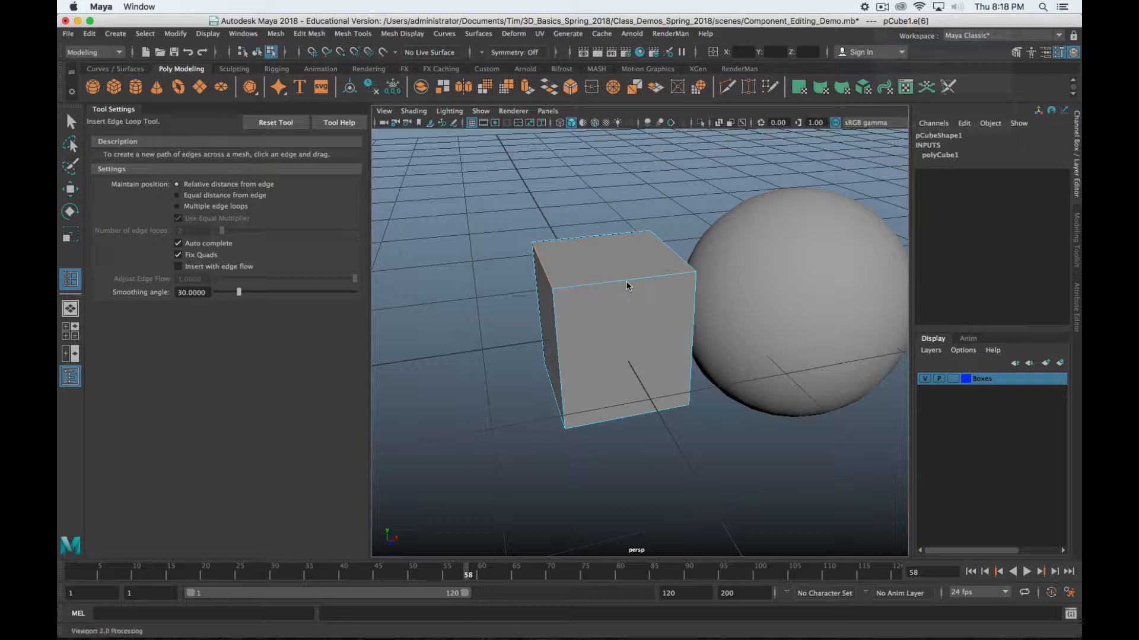
mouse_move(638, 284)
mouse_down()
mouse_move(655, 283)
mouse_move(606, 282)
mouse_move(647, 281)
mouse_move(633, 281)
mouse_up()
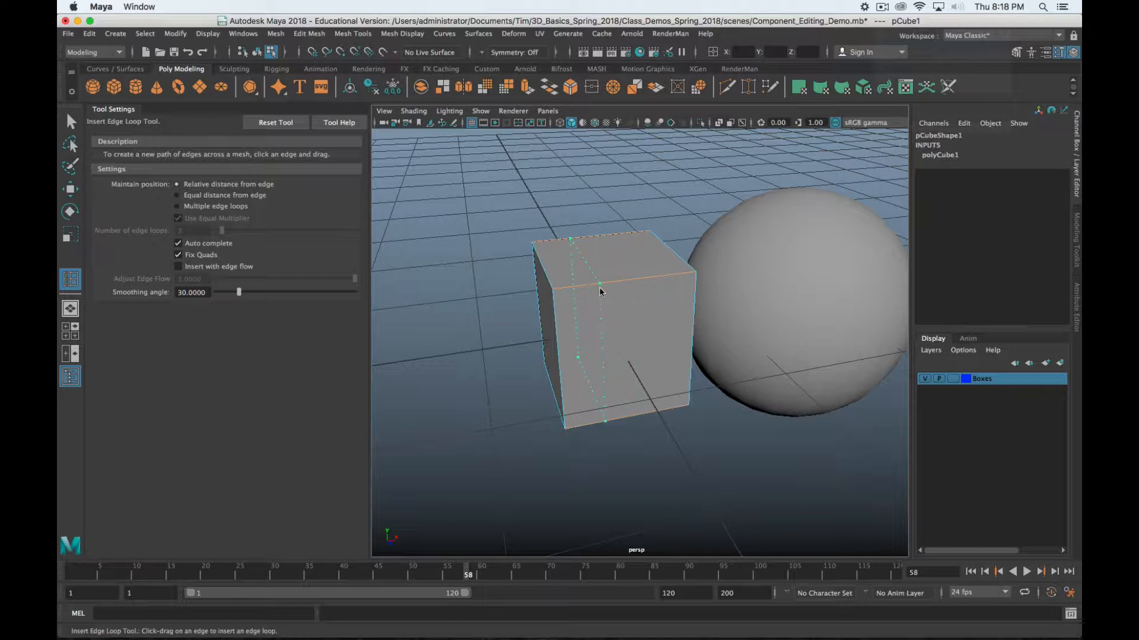
drag(600, 290, 566, 289)
mouse_move(643, 312)
alt+mouse_down()
mouse_move(668, 313)
mouse_move(635, 318)
alt+mouse_up()
Return to the Select tool and pick a top vertex of the cube in vertex mode
key(q)
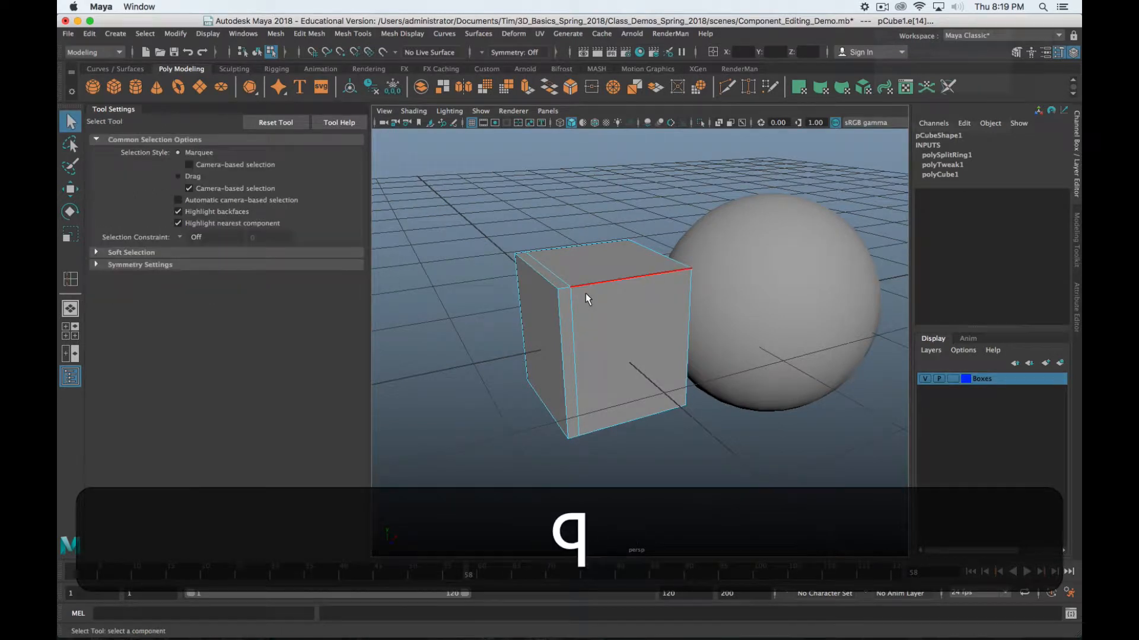
right_click(567, 277)
right_drag(566, 283, 506, 277)
click(568, 297)
scroll(568, 297, up, 3)
alt+drag(571, 298, 647, 245)
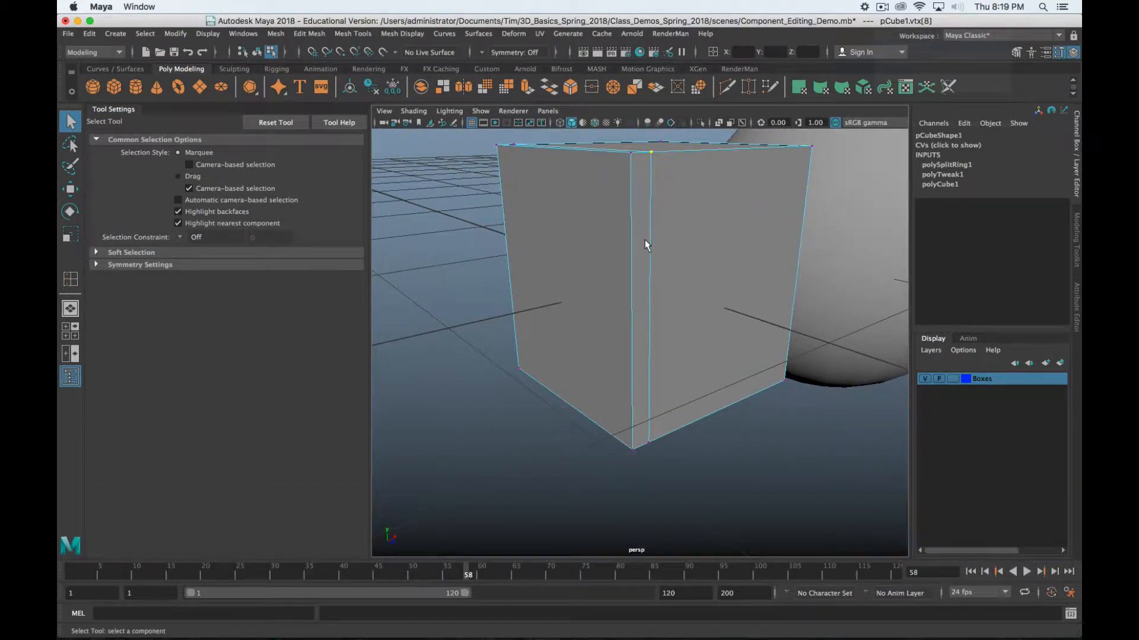
scroll(564, 289, down, 10)
alt+drag(690, 284, 646, 304)
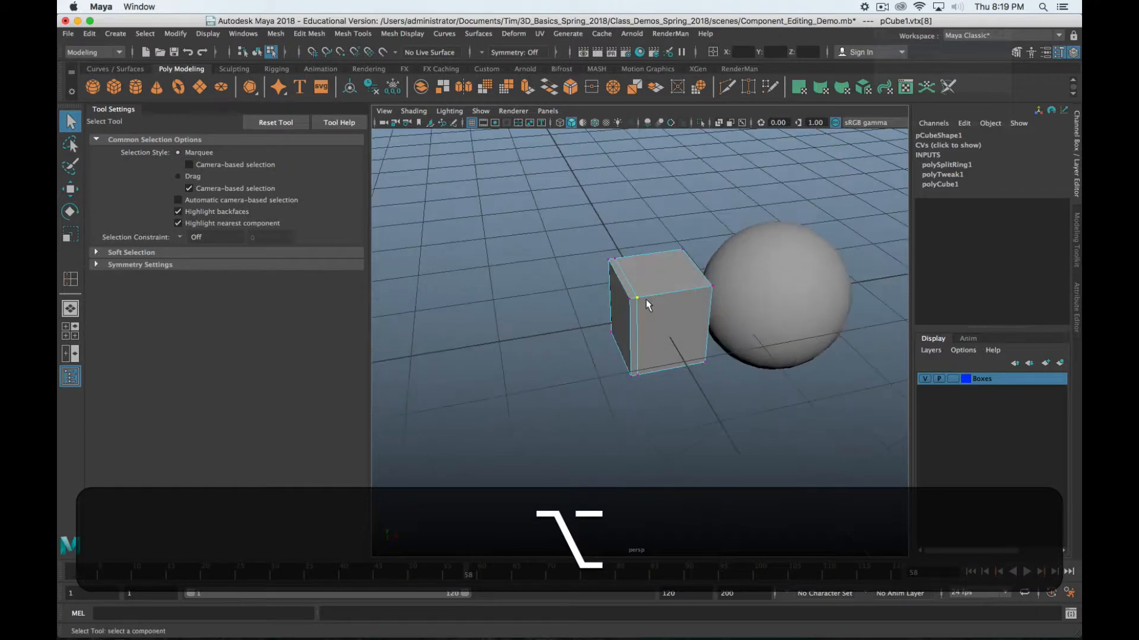
Select the sphere, switch it to edge mode, and pick a horizontal edge on its front
click(792, 299)
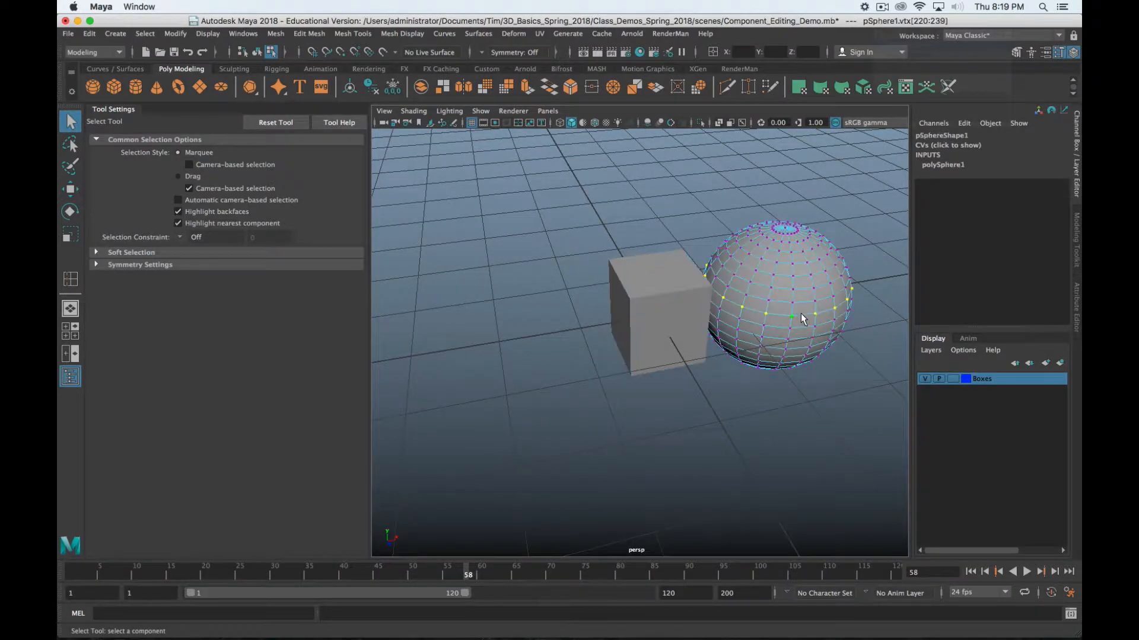
scroll(746, 325, up, 5)
scroll(746, 325, down, 5)
alt+drag(747, 325, 614, 324)
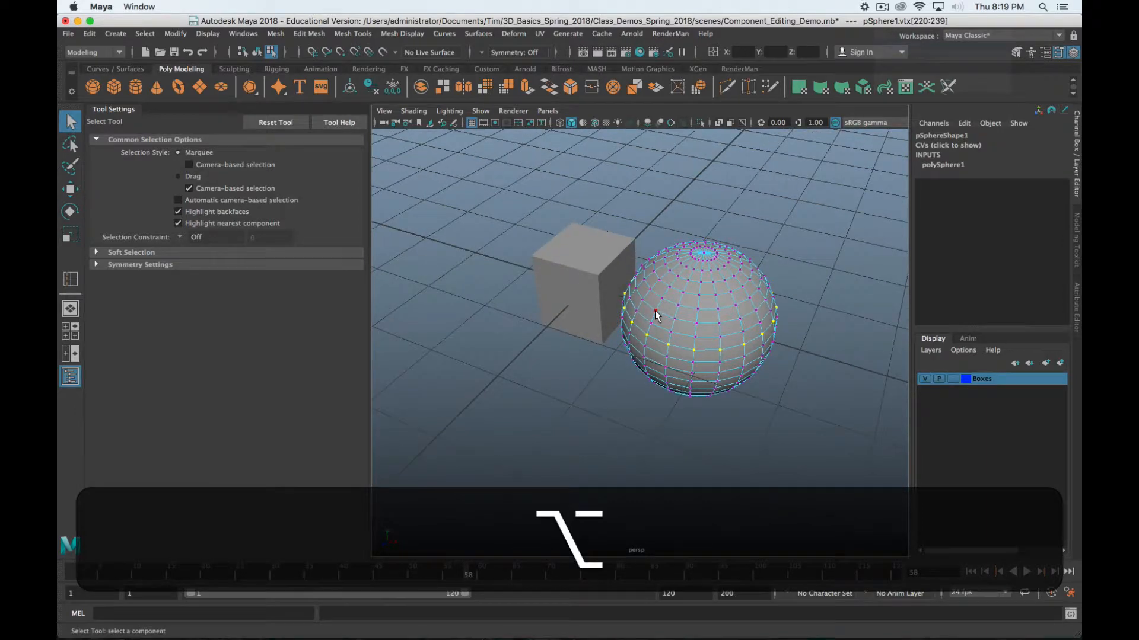
scroll(625, 307, up, 3)
scroll(627, 307, down, 3)
alt+drag(725, 357, 693, 306)
scroll(693, 306, up, 10)
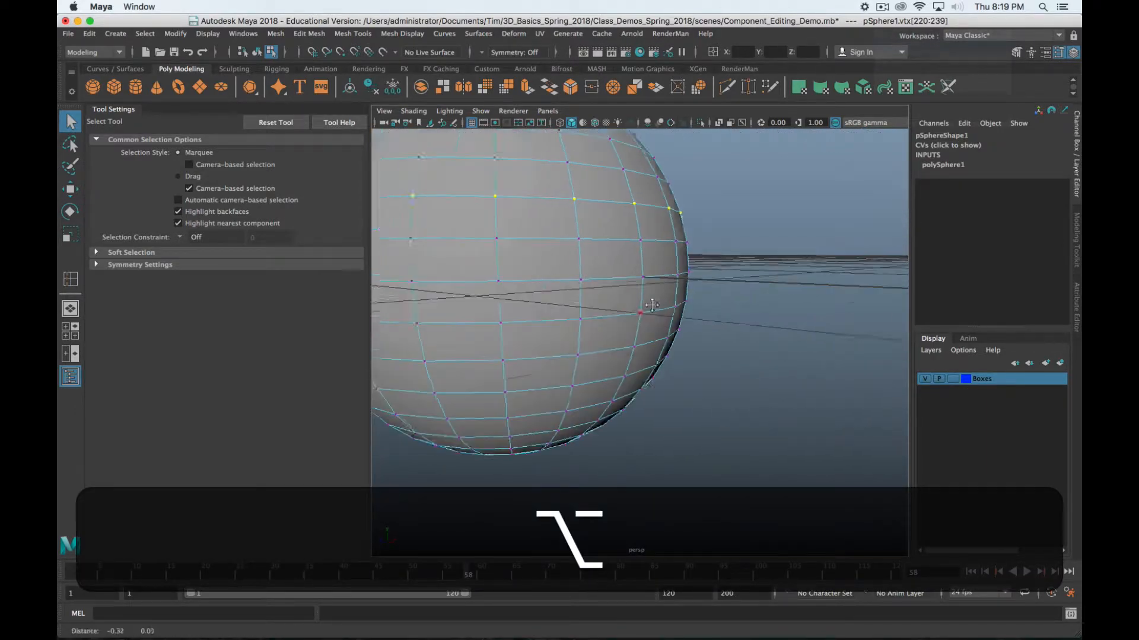
alt+drag(525, 257, 564, 273)
right_drag(600, 268, 600, 235)
click(626, 297)
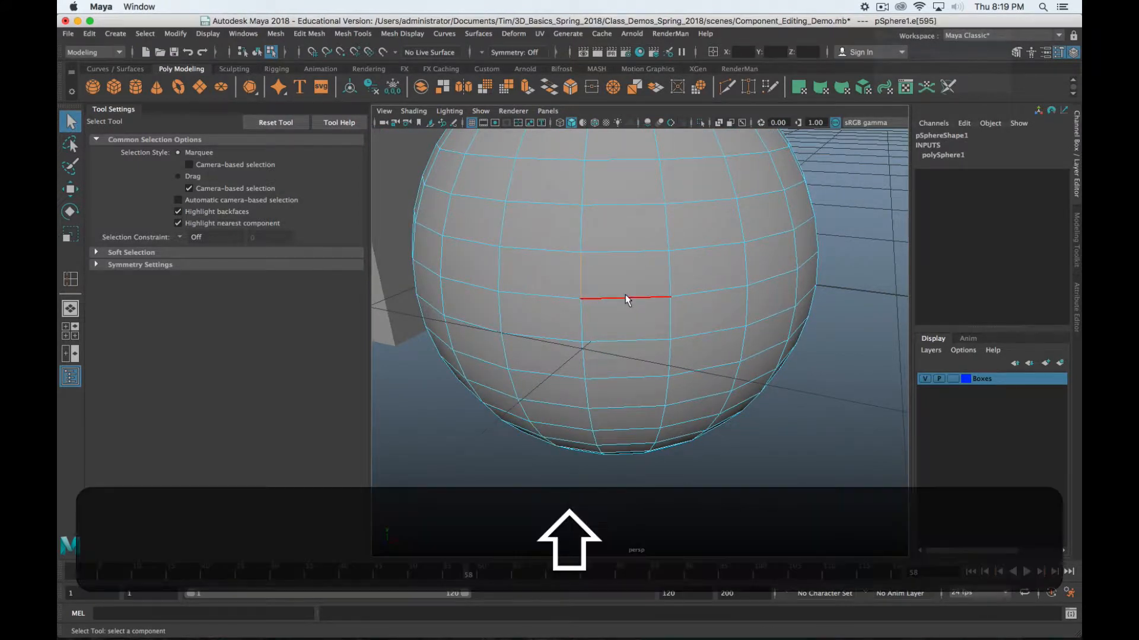
Activate the Insert Edge Loop Tool from the sphere edge's marking menu
shift+right_click(626, 296)
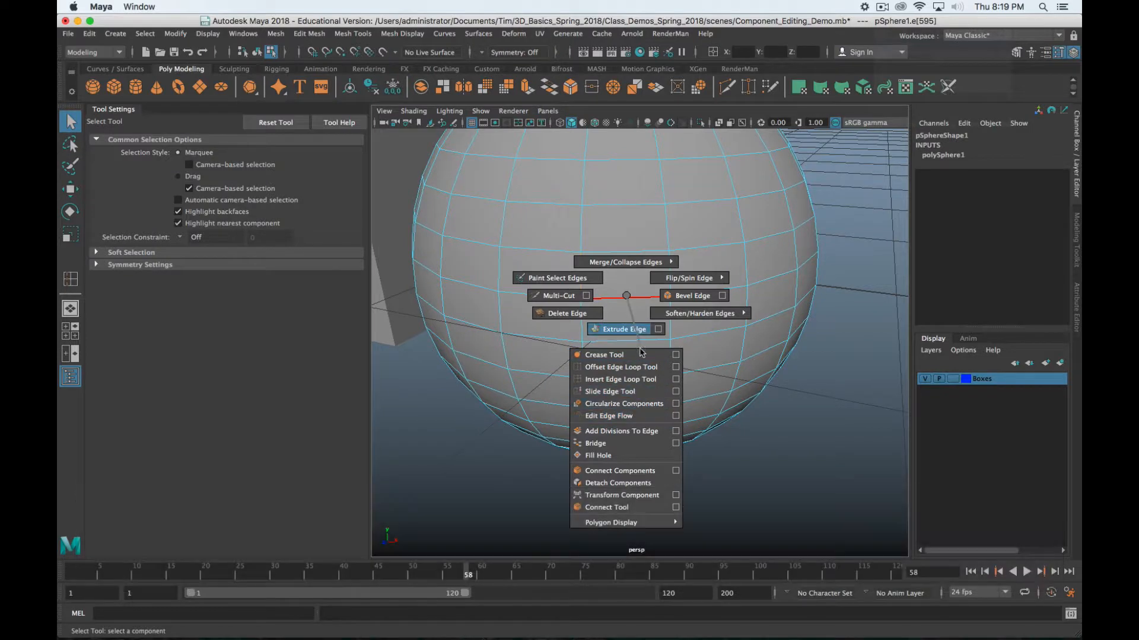
click(617, 381)
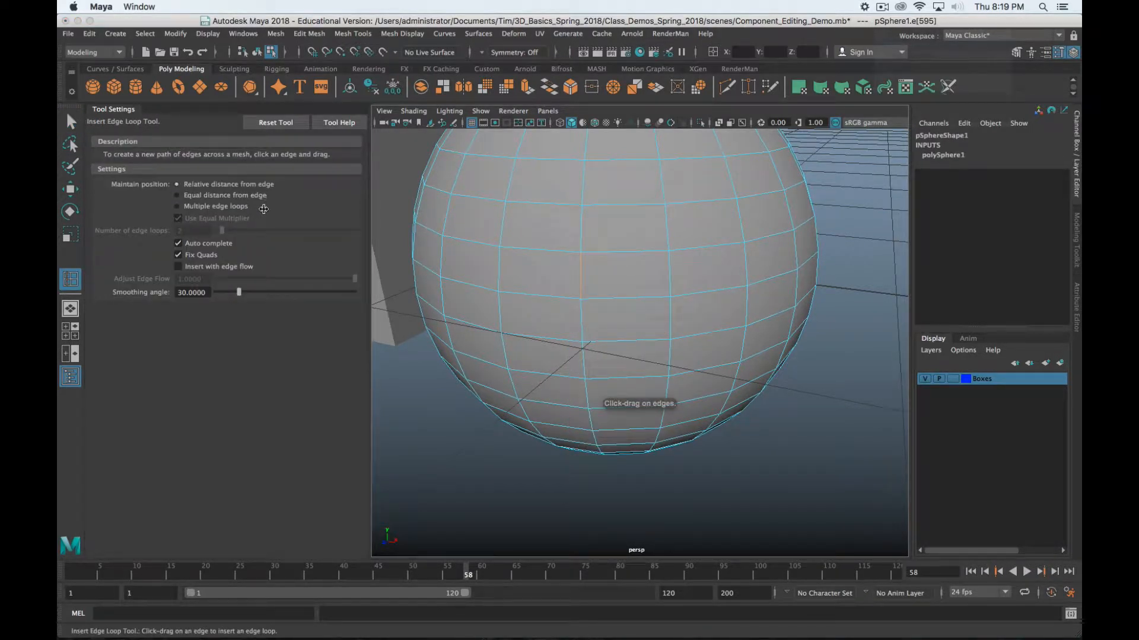
scroll(538, 245, up, 3)
scroll(549, 244, down, 6)
alt+middle_drag(565, 230, 644, 296)
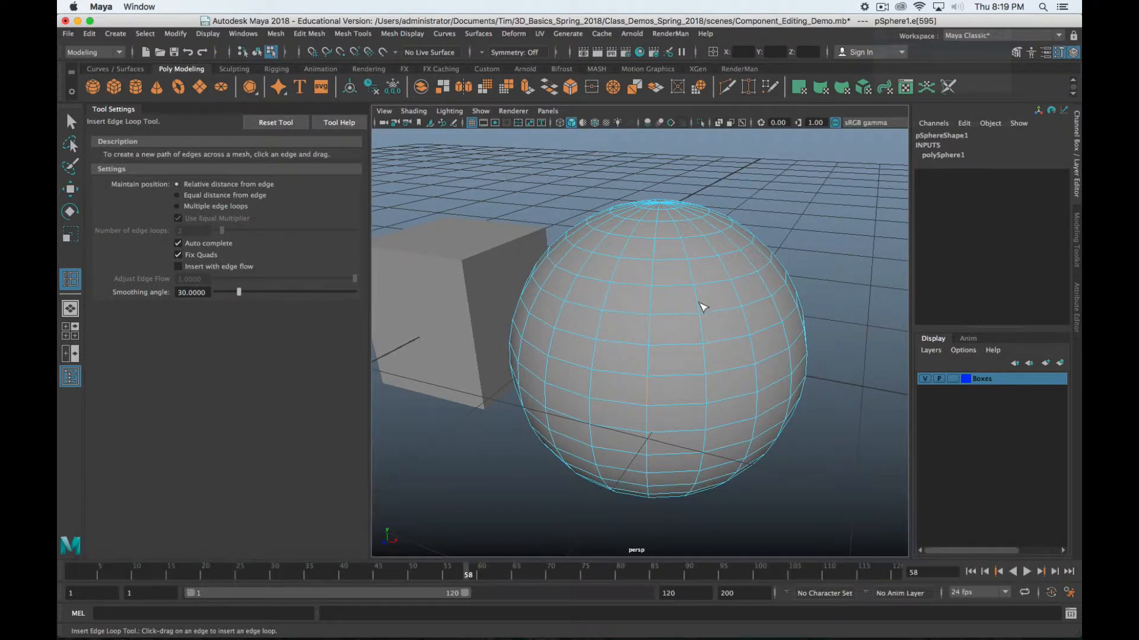
mouse_move(701, 305)
alt+mouse_down()
mouse_move(656, 340)
mouse_move(643, 326)
mouse_move(678, 295)
mouse_move(704, 315)
mouse_move(478, 288)
mouse_move(615, 310)
mouse_move(663, 295)
mouse_move(752, 297)
mouse_move(745, 287)
mouse_move(705, 307)
alt+mouse_up()
Orbit around both objects and select the cube object
alt+scroll(702, 308, down, 10)
alt+scroll(699, 308, up, 8)
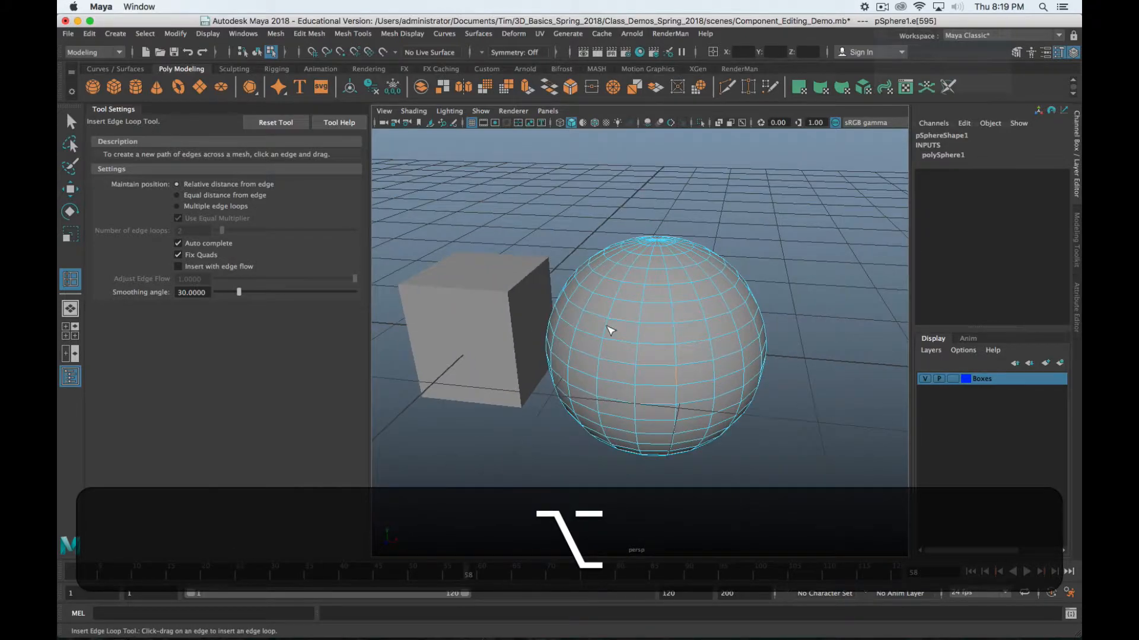
alt+drag(610, 330, 677, 313)
click(489, 321)
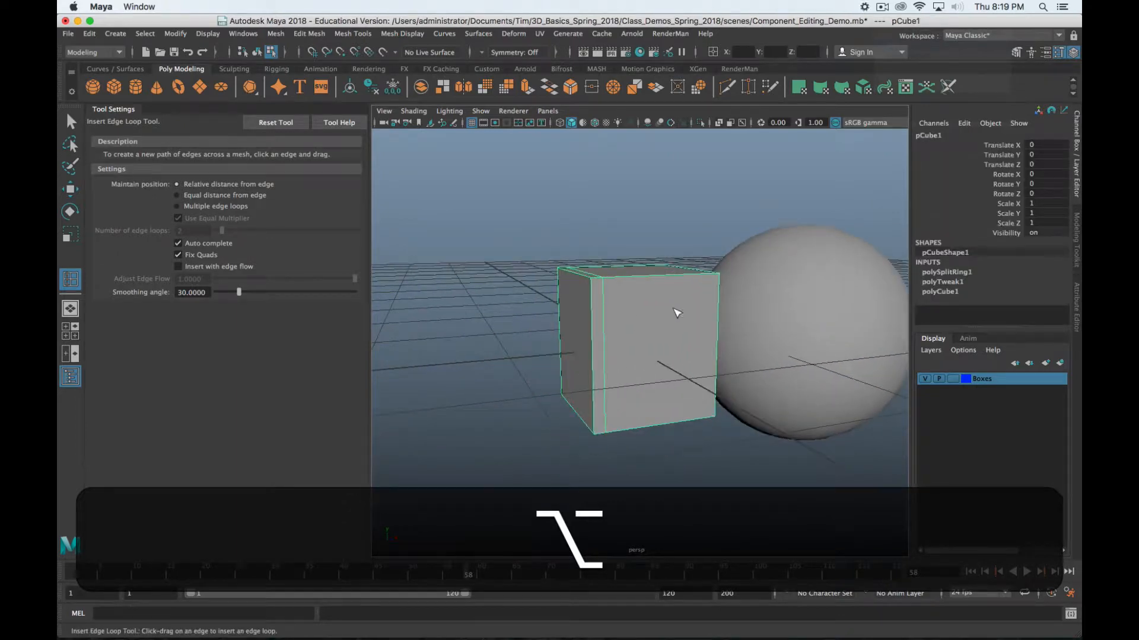
In edge mode, move one cube top edge up in Y to slant the top, then open the edge menu
key(w)
right_drag(640, 274, 633, 298)
alt+drag(667, 316, 578, 341)
right_drag(643, 277, 643, 248)
click(655, 288)
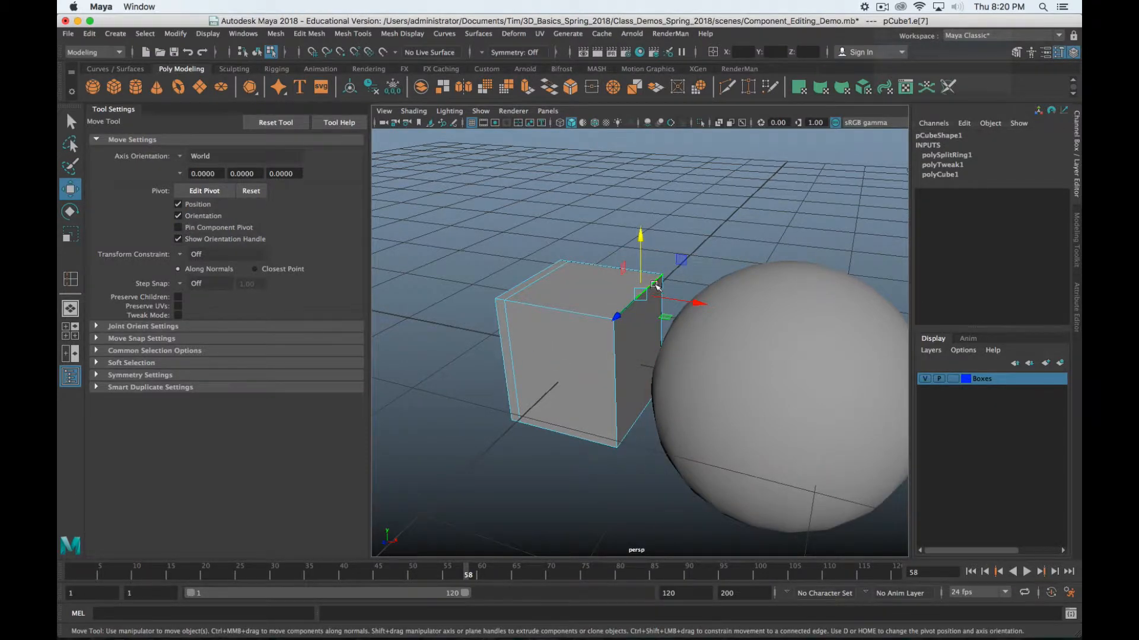
key(w)
drag(641, 249, 640, 185)
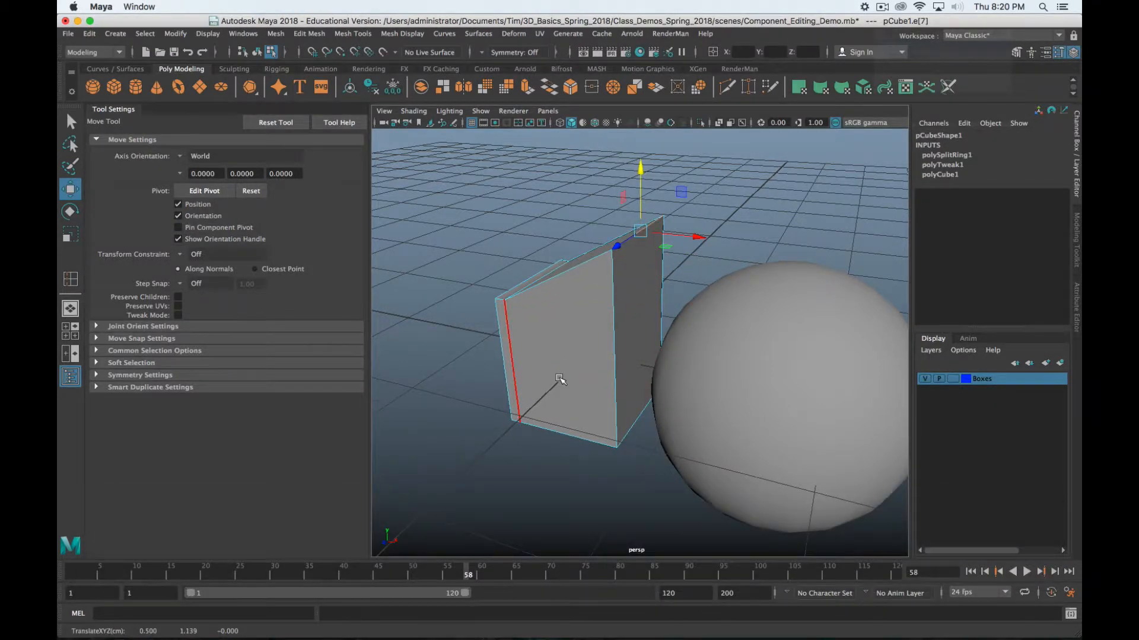
alt+drag(560, 380, 597, 376)
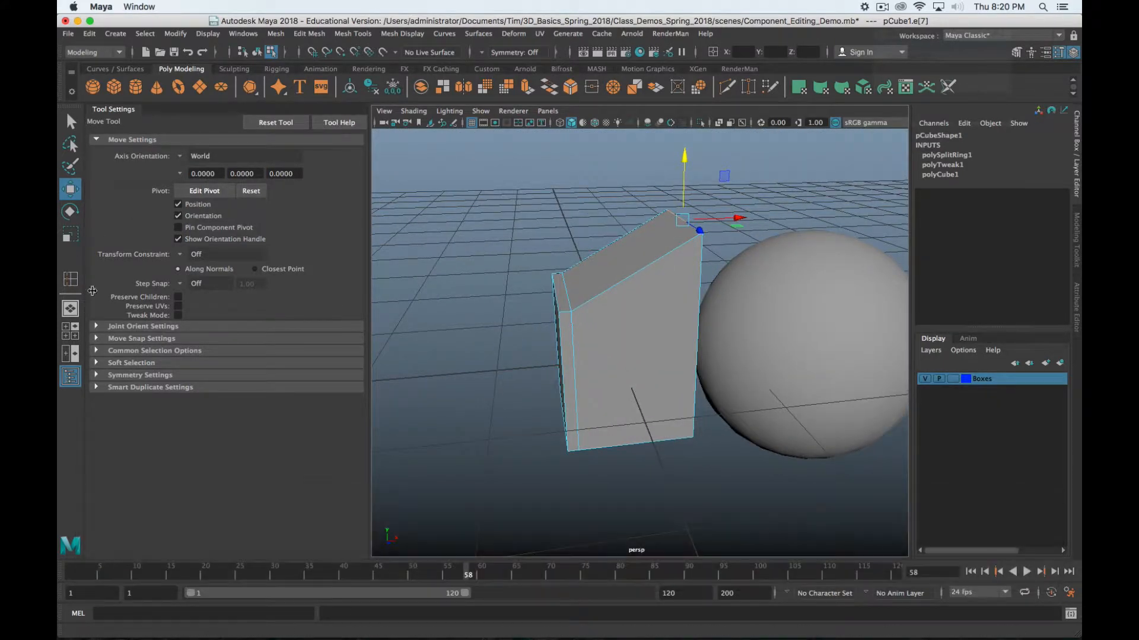
shift+right_click(621, 289)
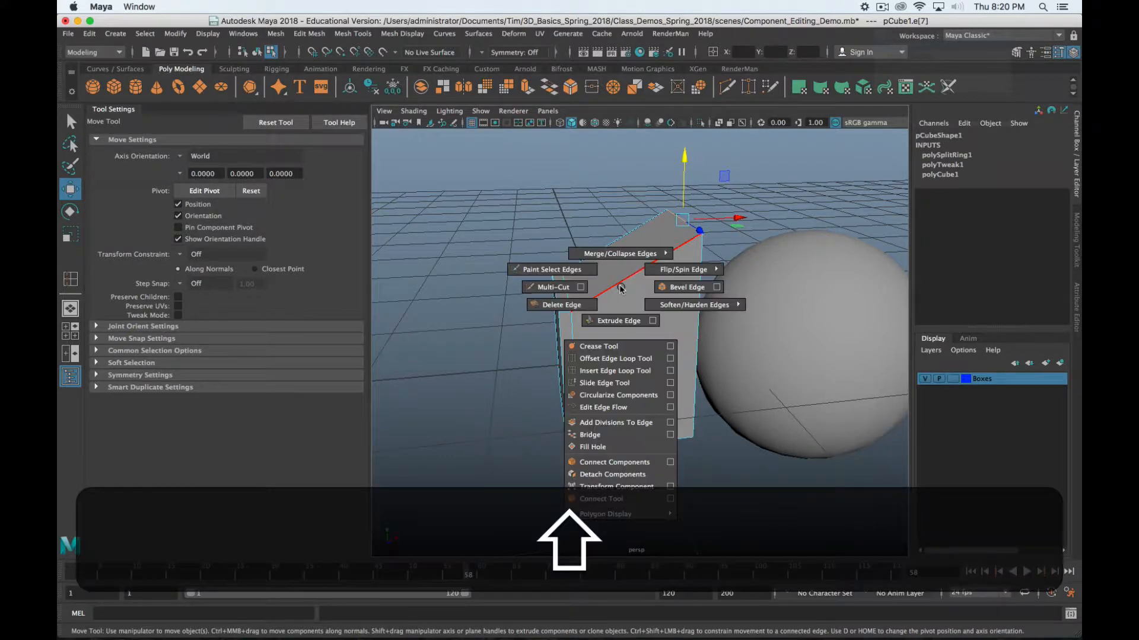
Insert an edge loop near the cube's top with the Insert Edge Loop Tool
click(638, 373)
alt+drag(666, 344, 649, 333)
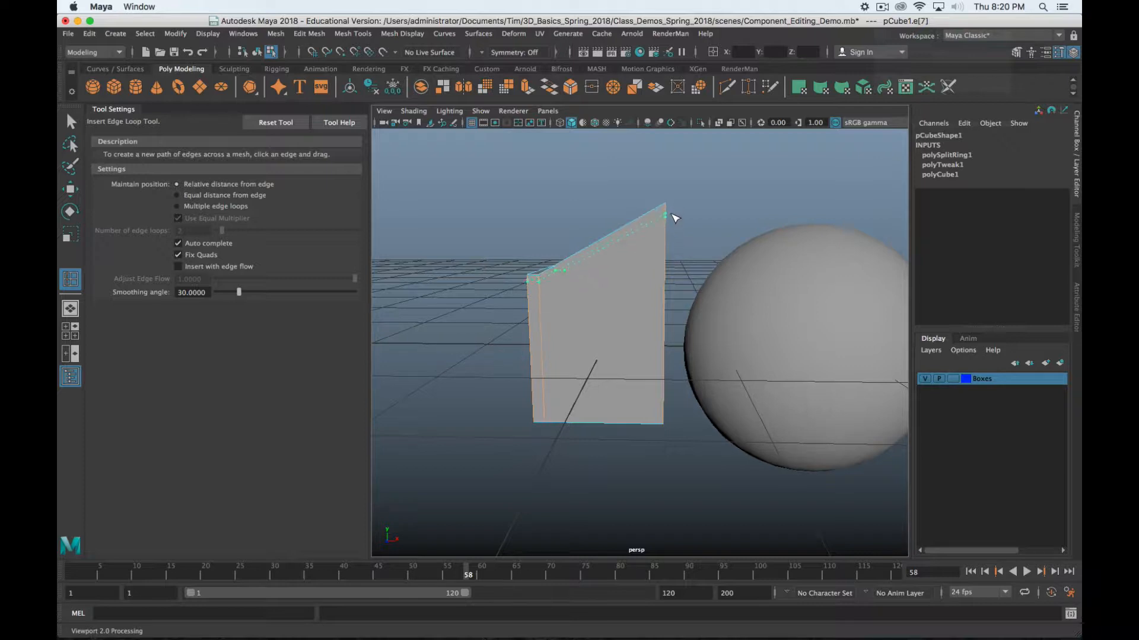
drag(680, 233, 696, 212)
alt+drag(630, 330, 642, 324)
Undo it, reinsert polySplitRing2 just below the slanted top, and toggle the four-view layout
alt+scroll(642, 325, up, 5)
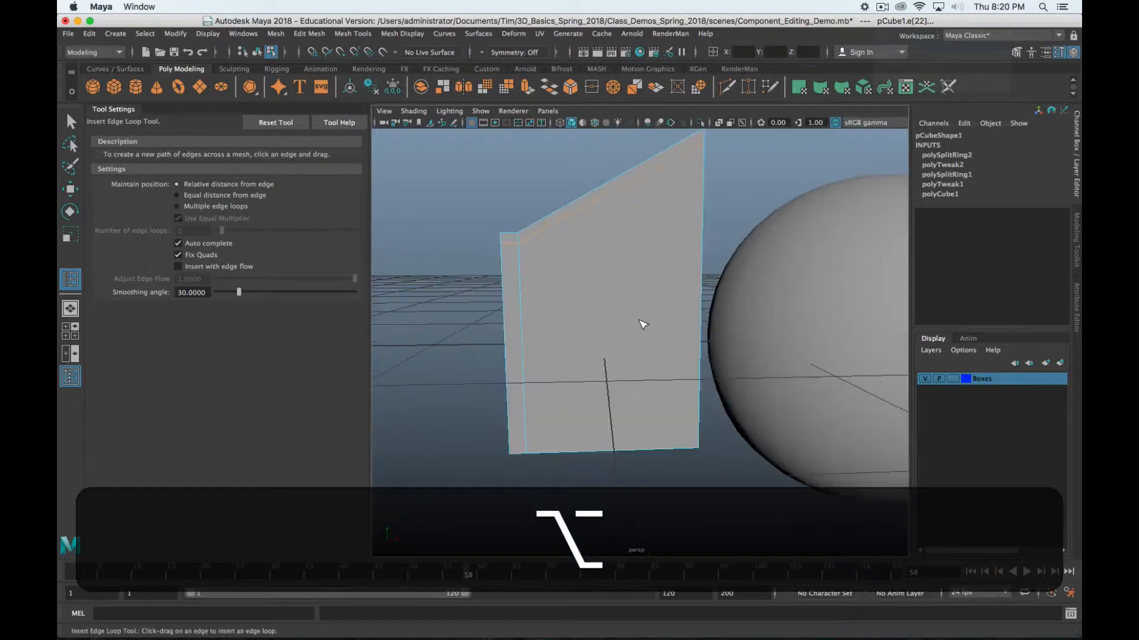
alt+middle_drag(643, 307, 630, 377)
key(alt+z)
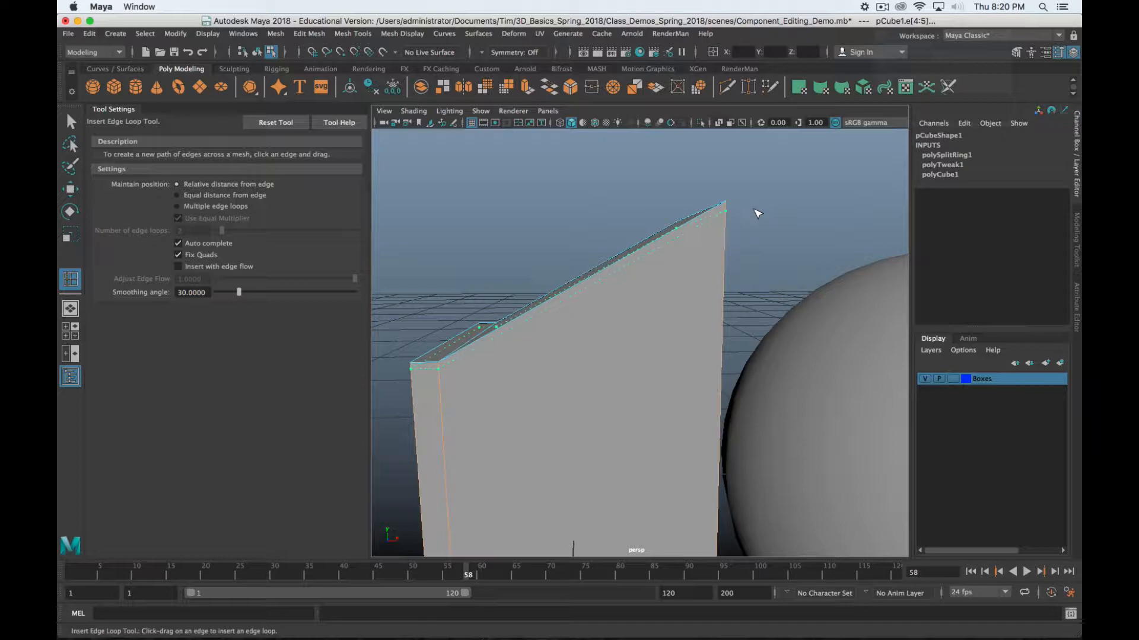
click(724, 237)
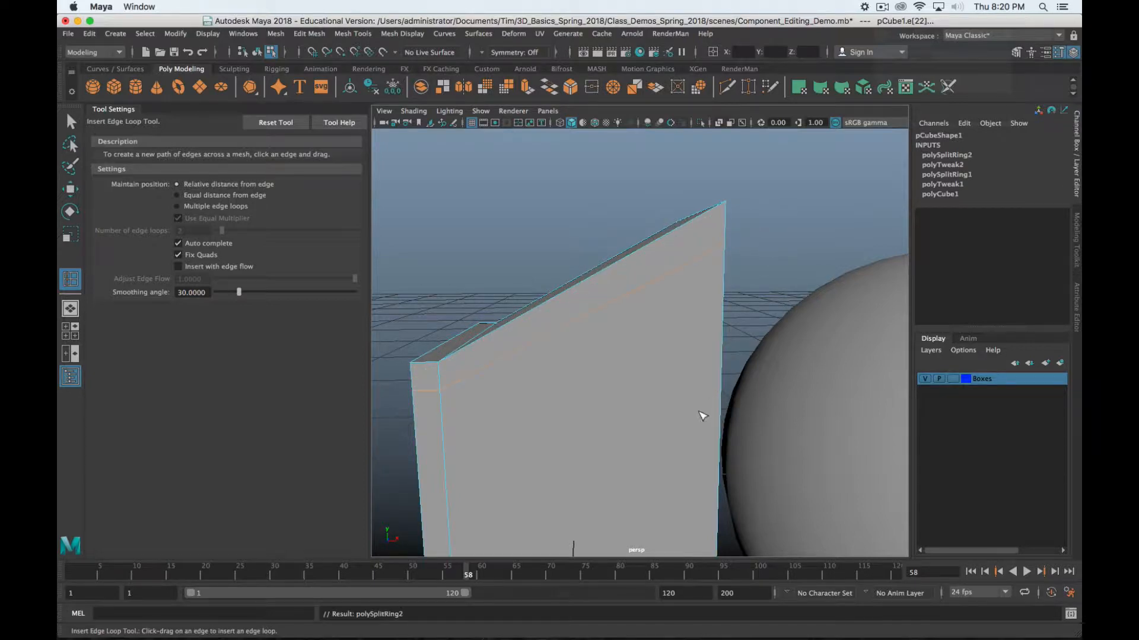
key(space)
key(space)
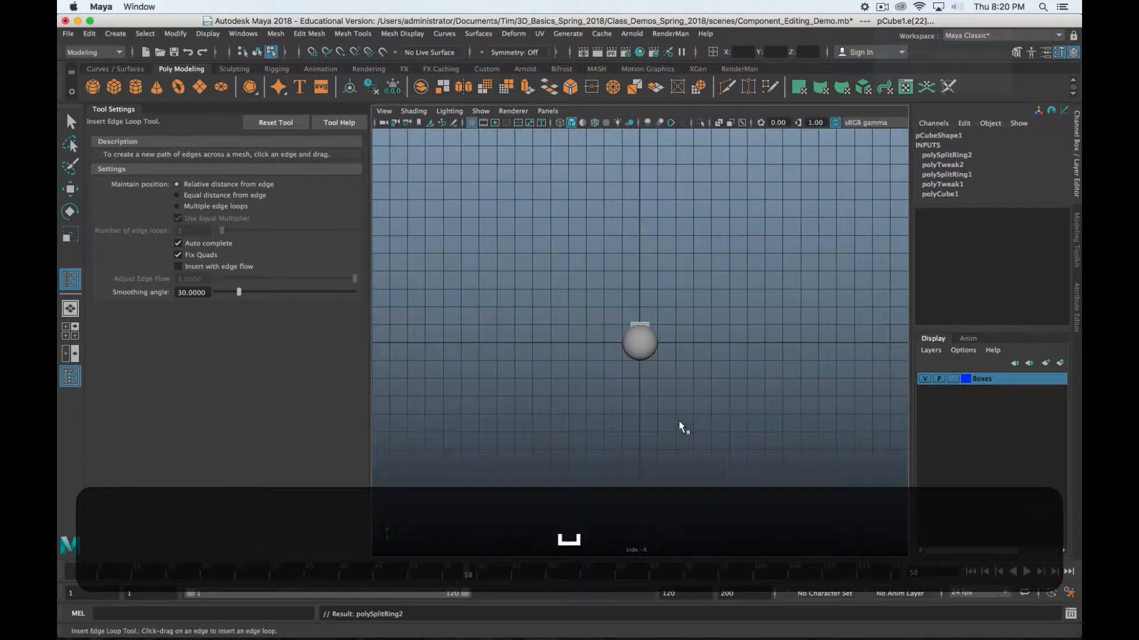
key(space)
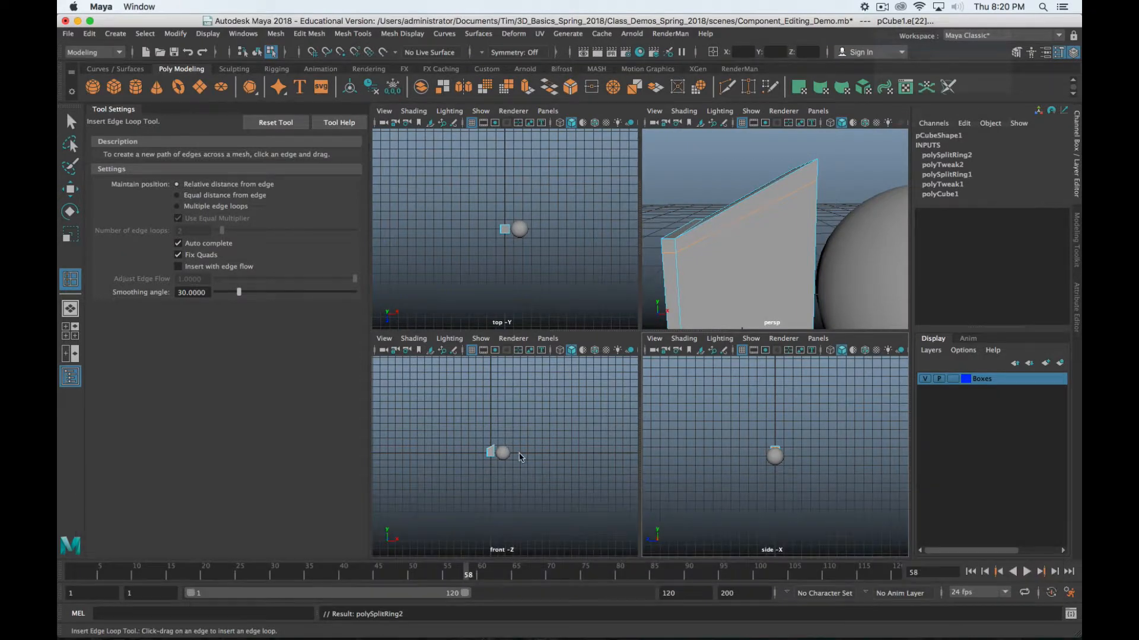
Maximize the front view and frame the slanted cube and sphere
key(space)
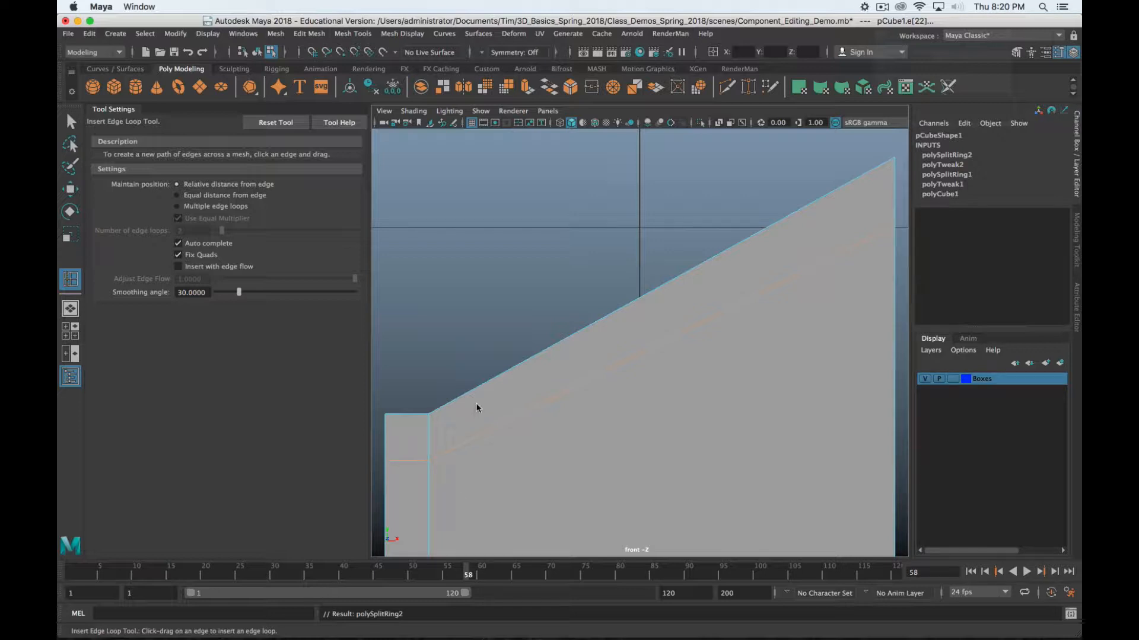
scroll(545, 405, down, 15)
scroll(546, 407, up, 3)
alt+middle_drag(606, 407, 609, 362)
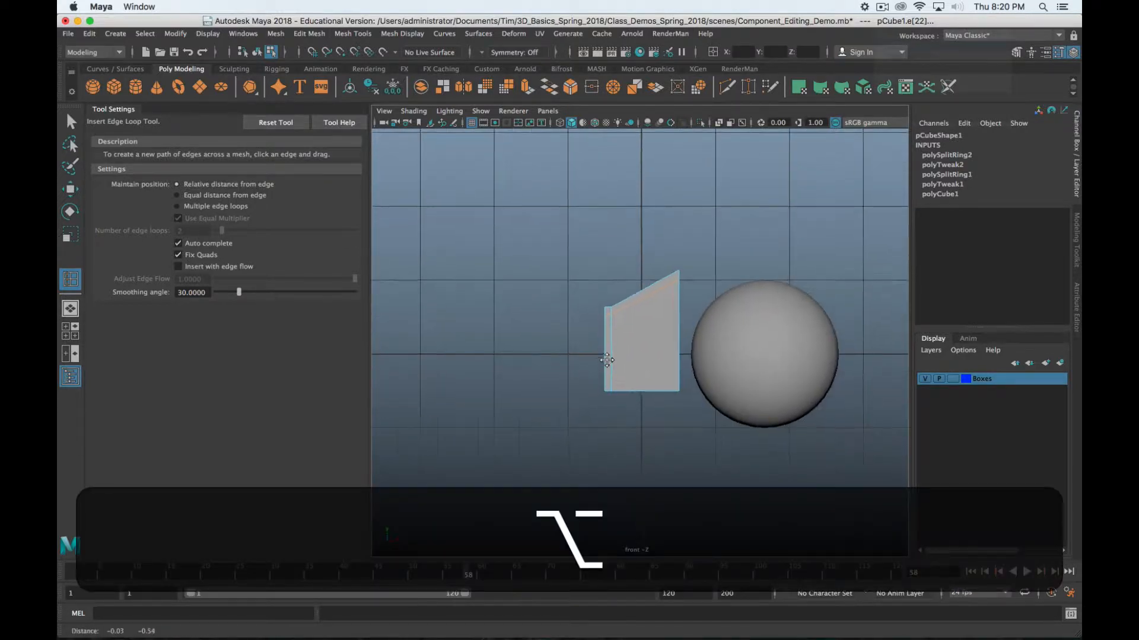
scroll(610, 363, down, 5)
scroll(635, 332, up, 6)
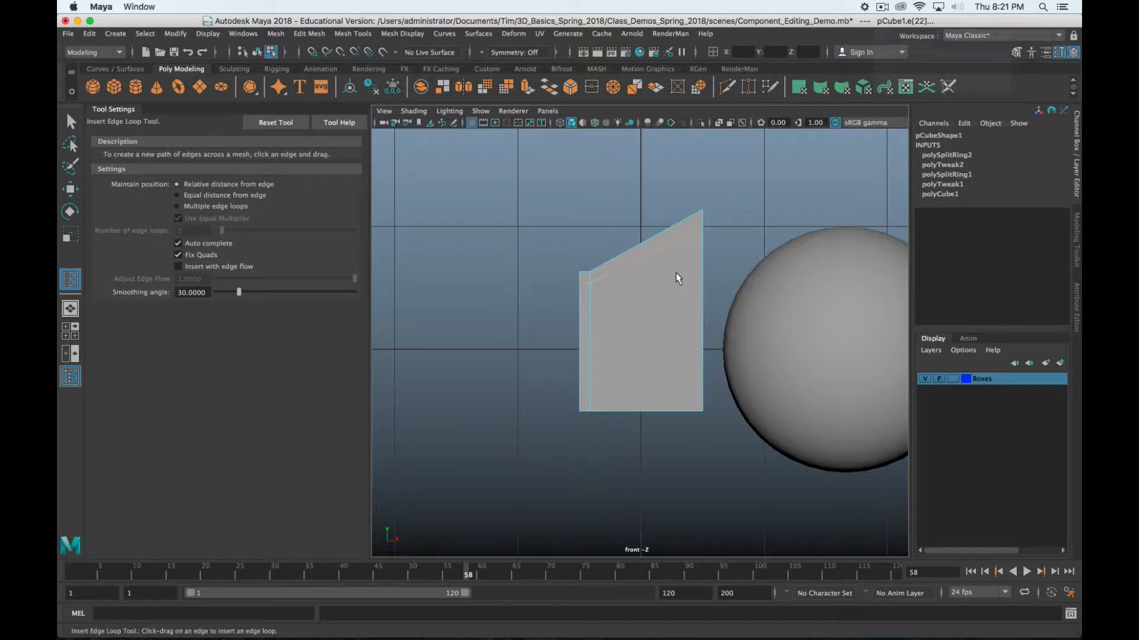
Undo the top edge loop, then try loops along the slanted top and mid-box, undoing the extras
key(z)
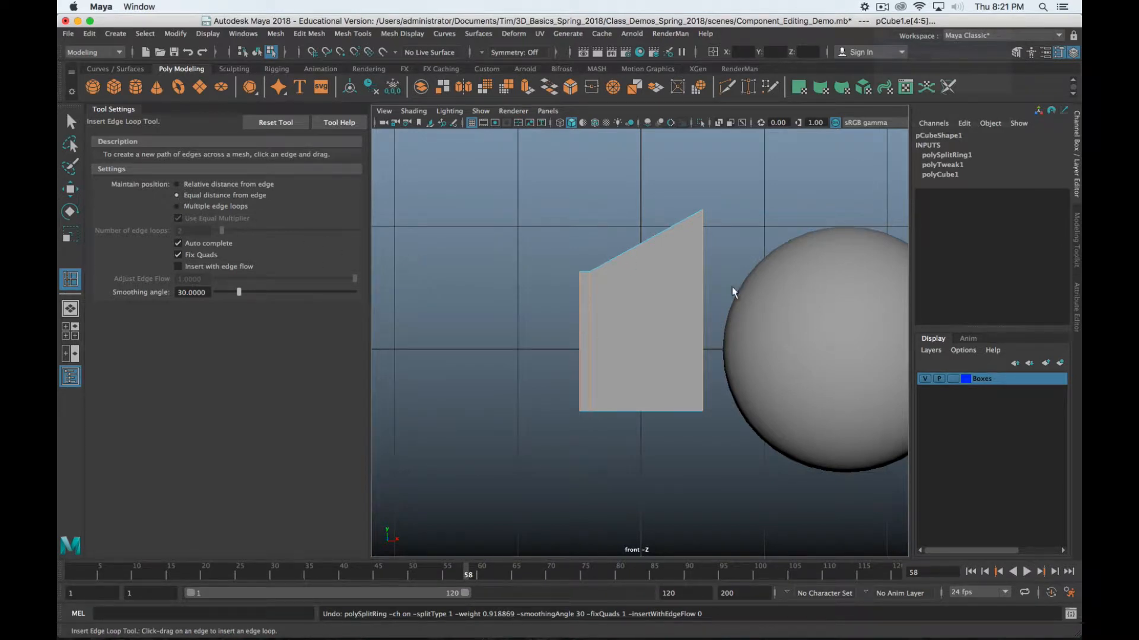
scroll(713, 268, up, 2)
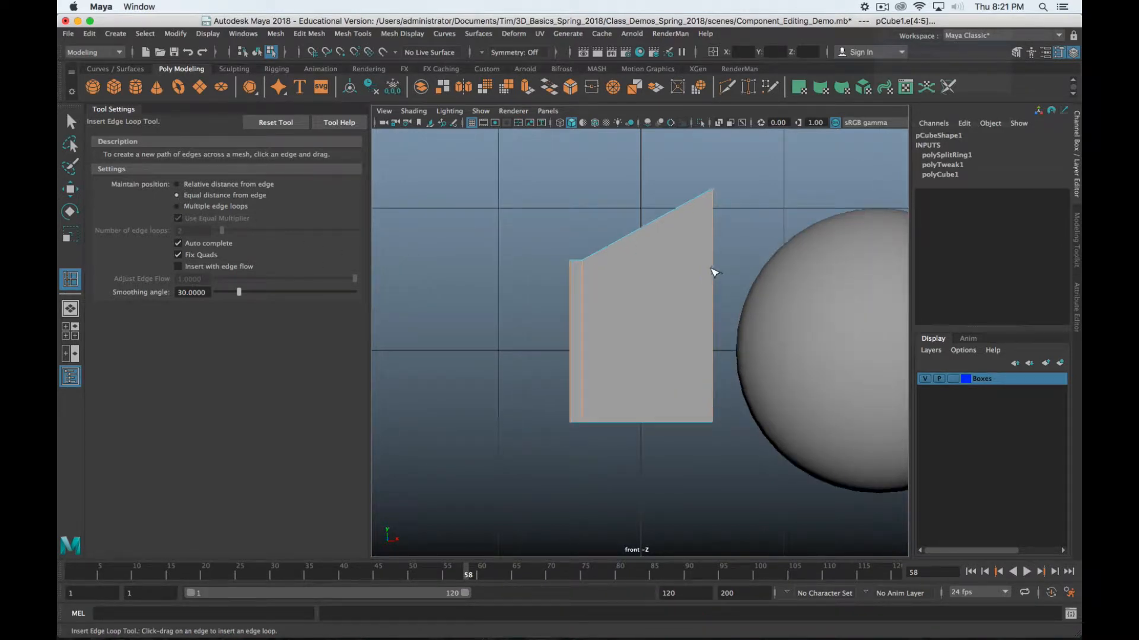
click(719, 192)
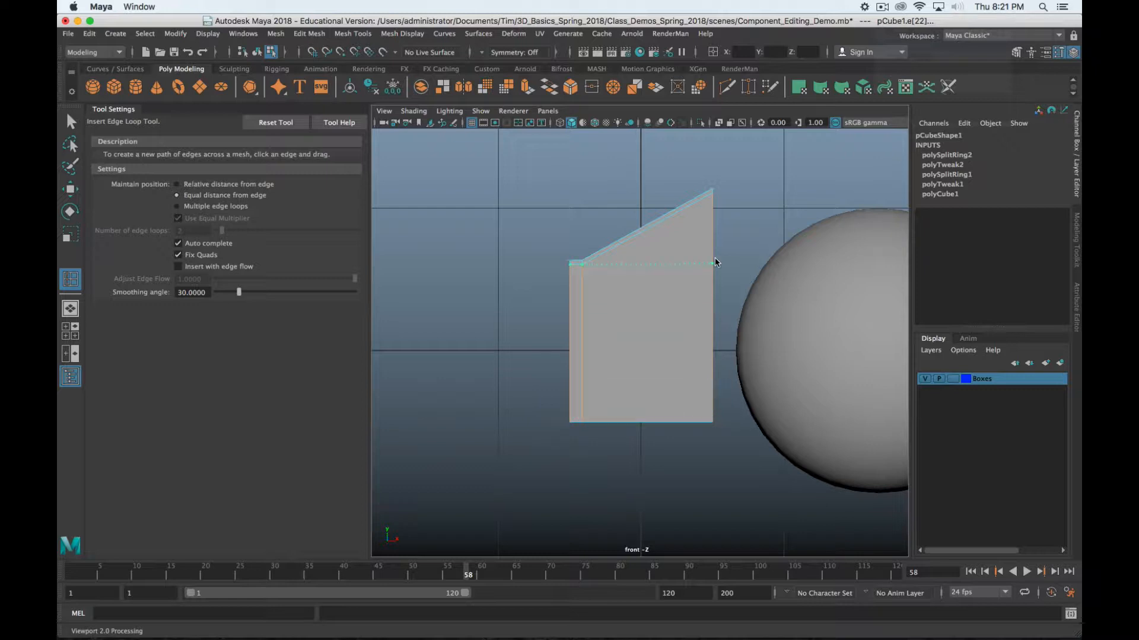
click(713, 275)
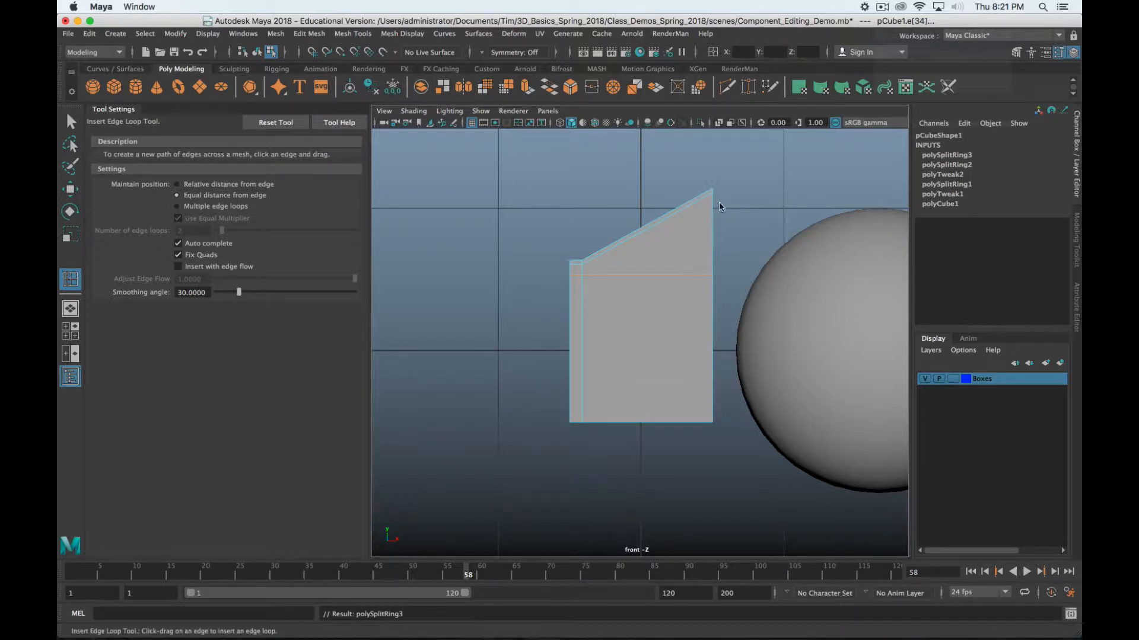
key(z)
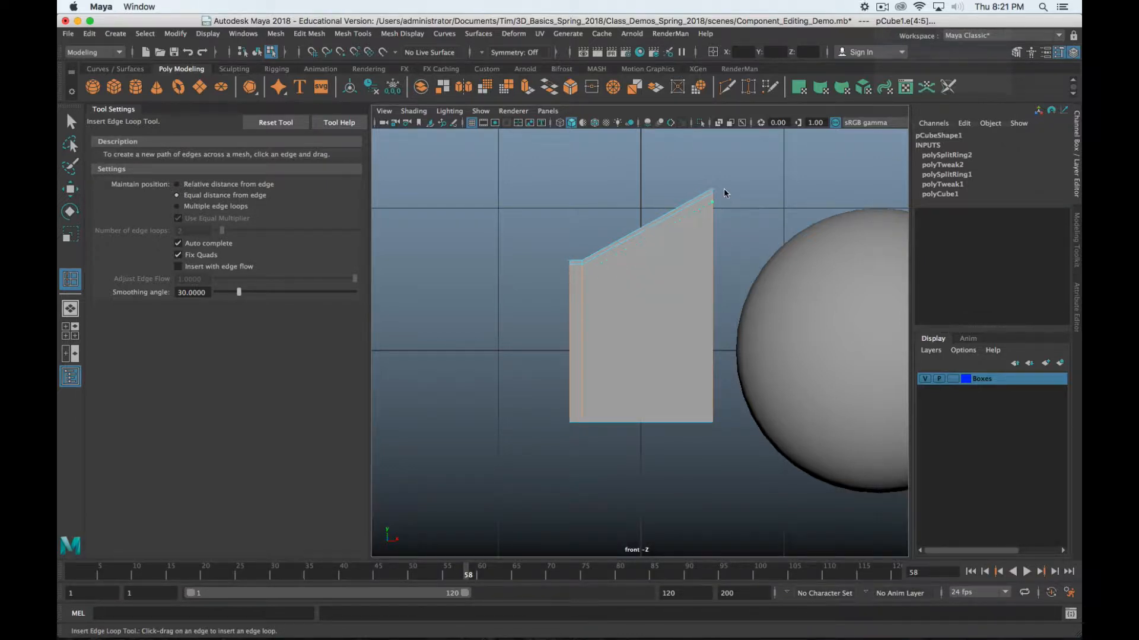
key(z)
click(714, 358)
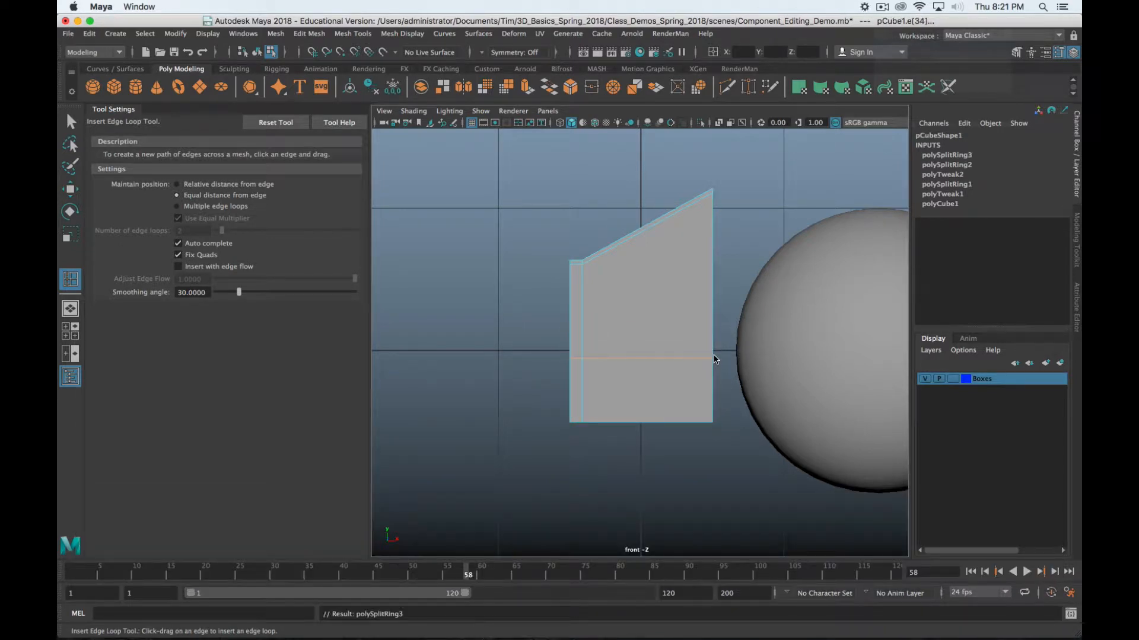
key(z)
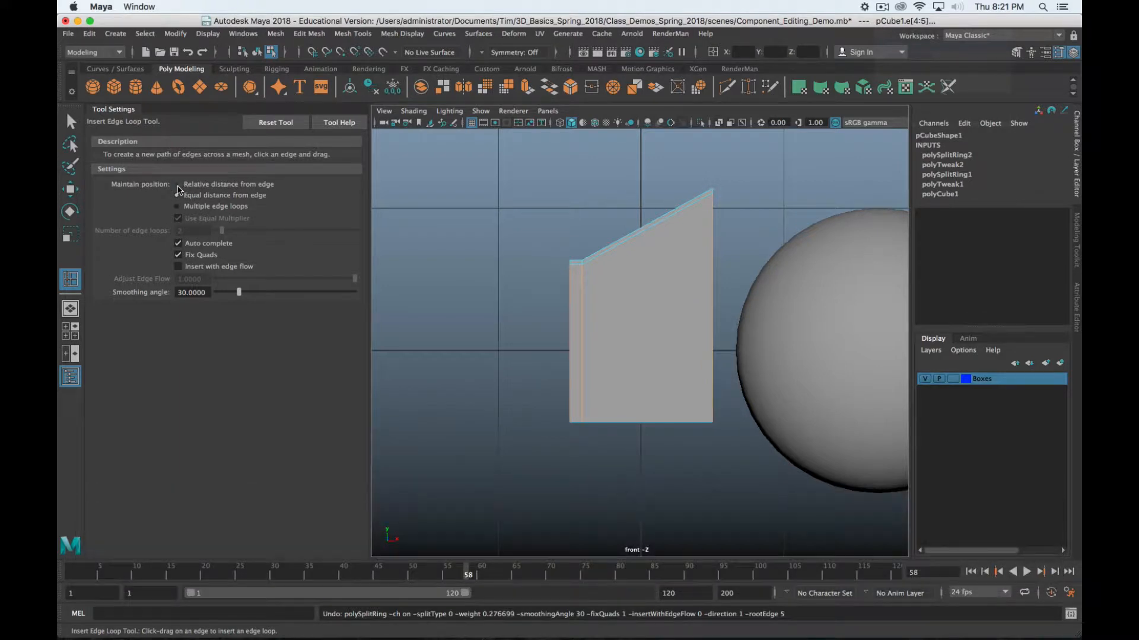
Test a relative-distance loop, undo it, and set Maintain position to Equal distance from edge
click(177, 185)
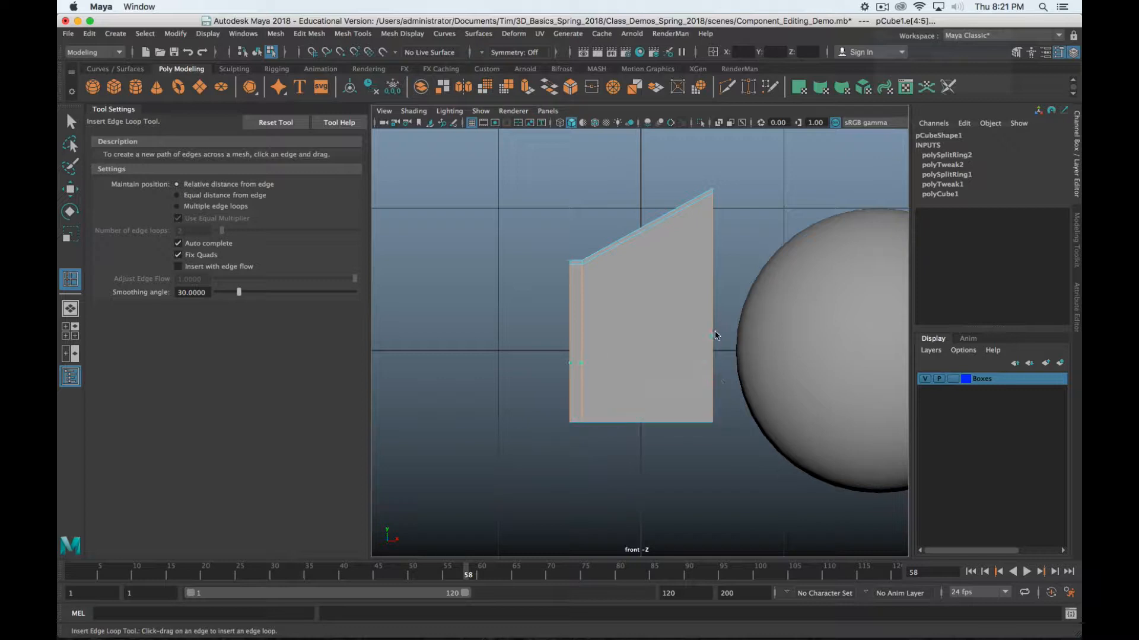
click(733, 203)
key(z)
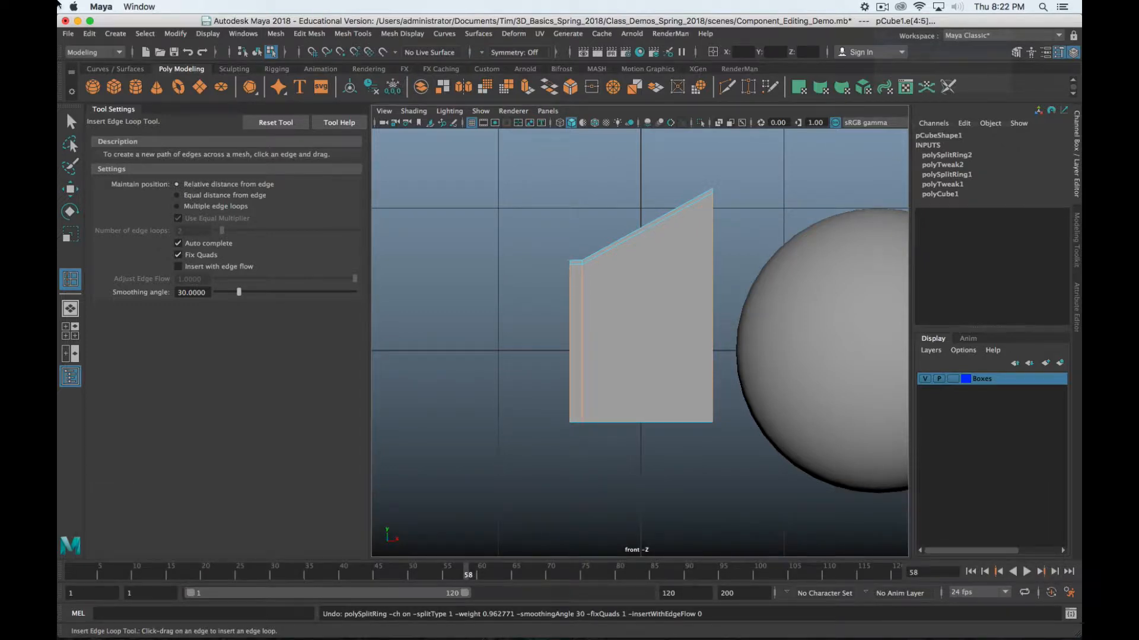
click(881, 7)
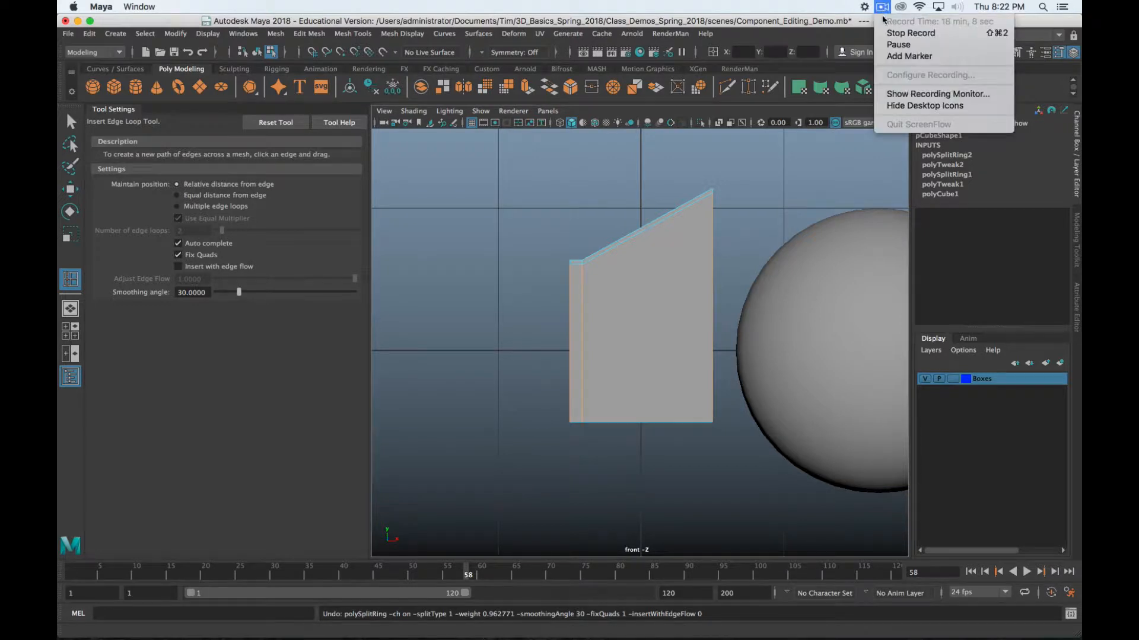
click(889, 45)
click(246, 196)
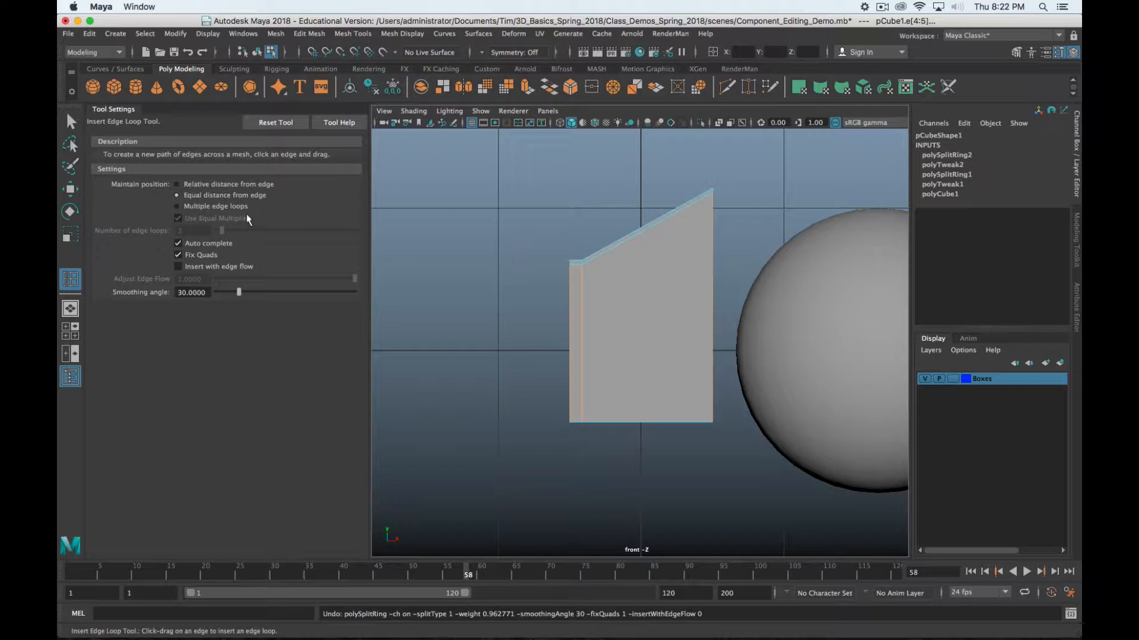
Switch to Multiple edge loops, insert two loops across the box, and undo them
click(231, 208)
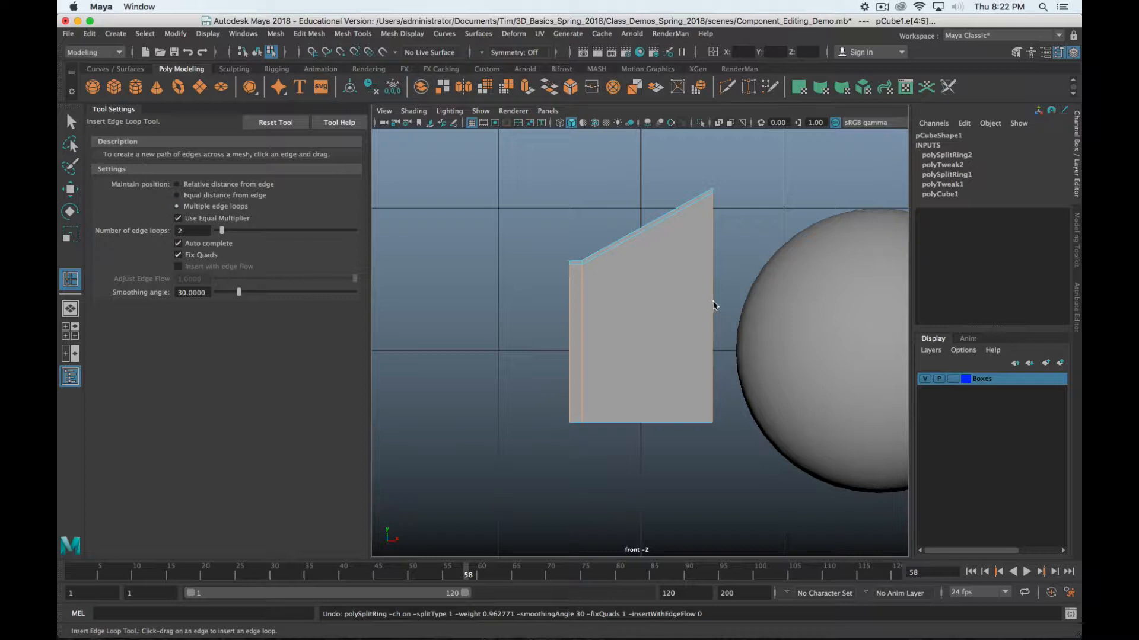
drag(714, 305, 714, 324)
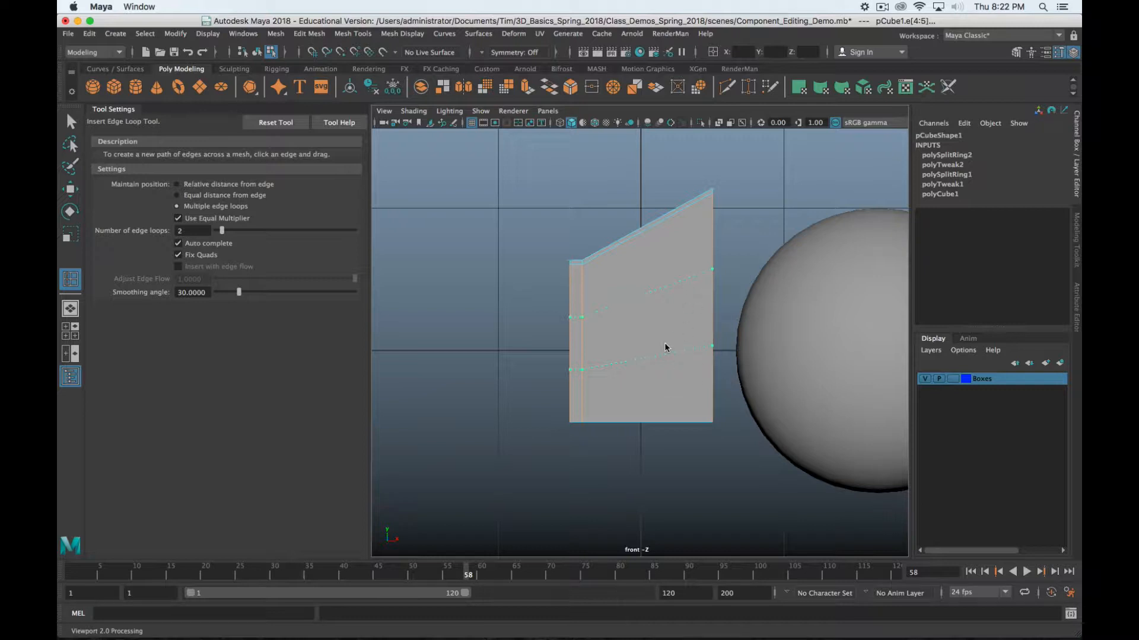
drag(666, 339, 663, 349)
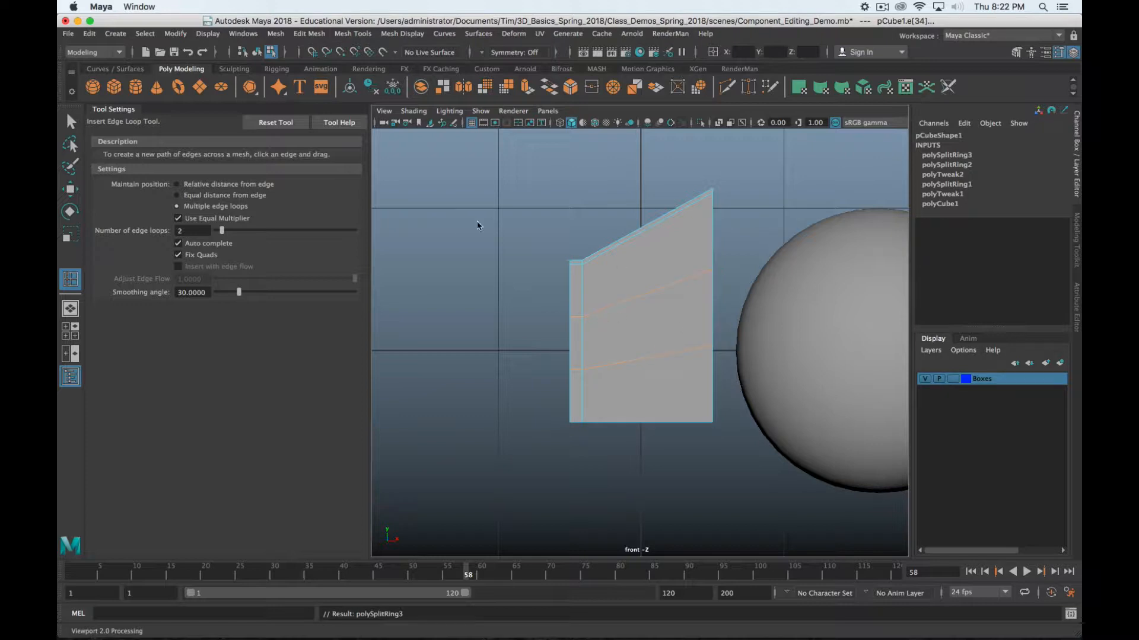
key(z)
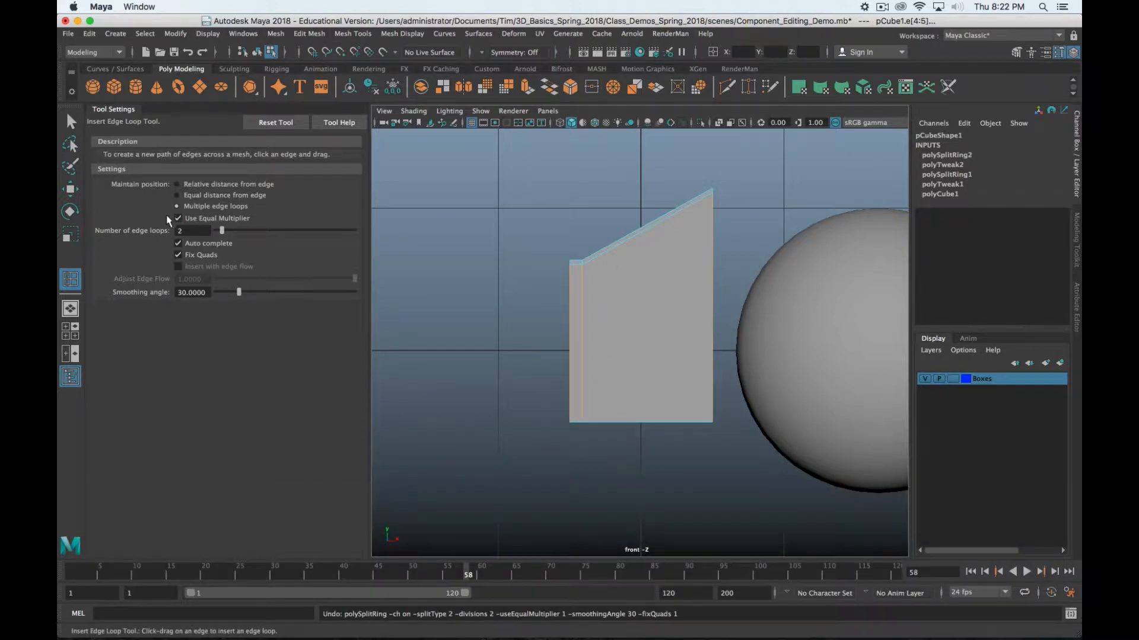
Uncheck Use Equal Multiplier and Fix Quads, keep Auto complete on, then test two loops and undo
click(178, 219)
drag(712, 345, 714, 344)
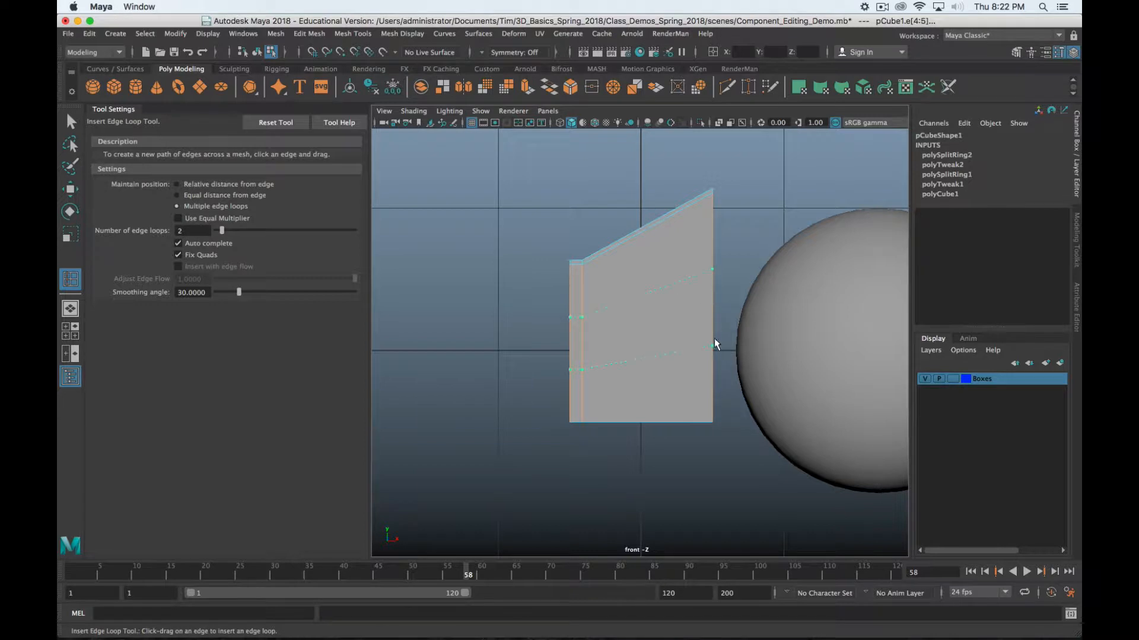
key(z)
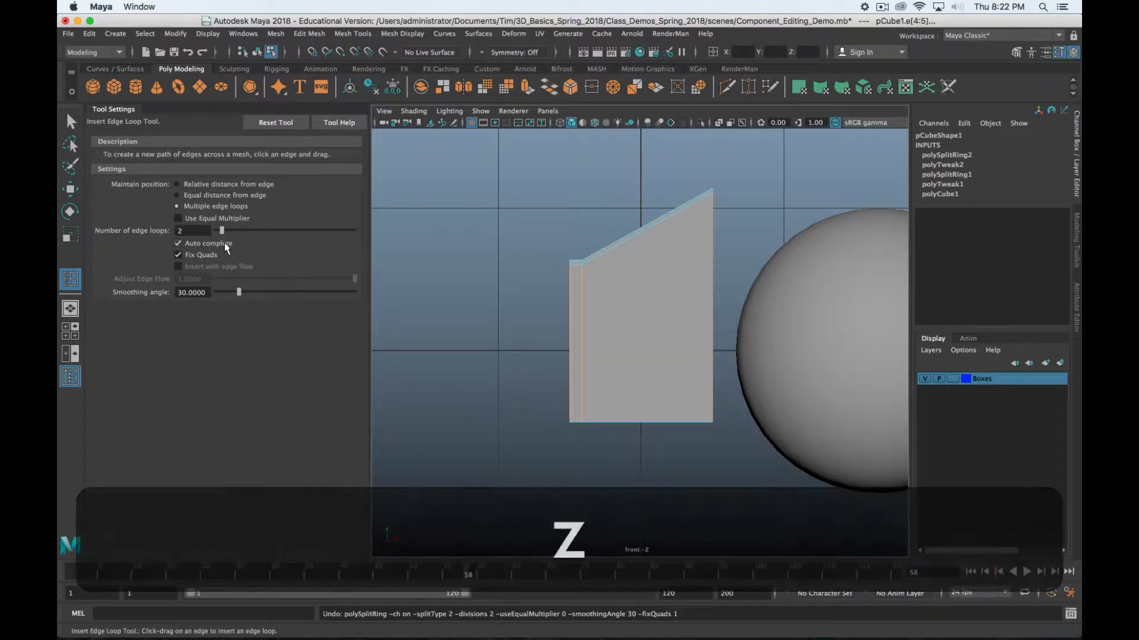
click(224, 243)
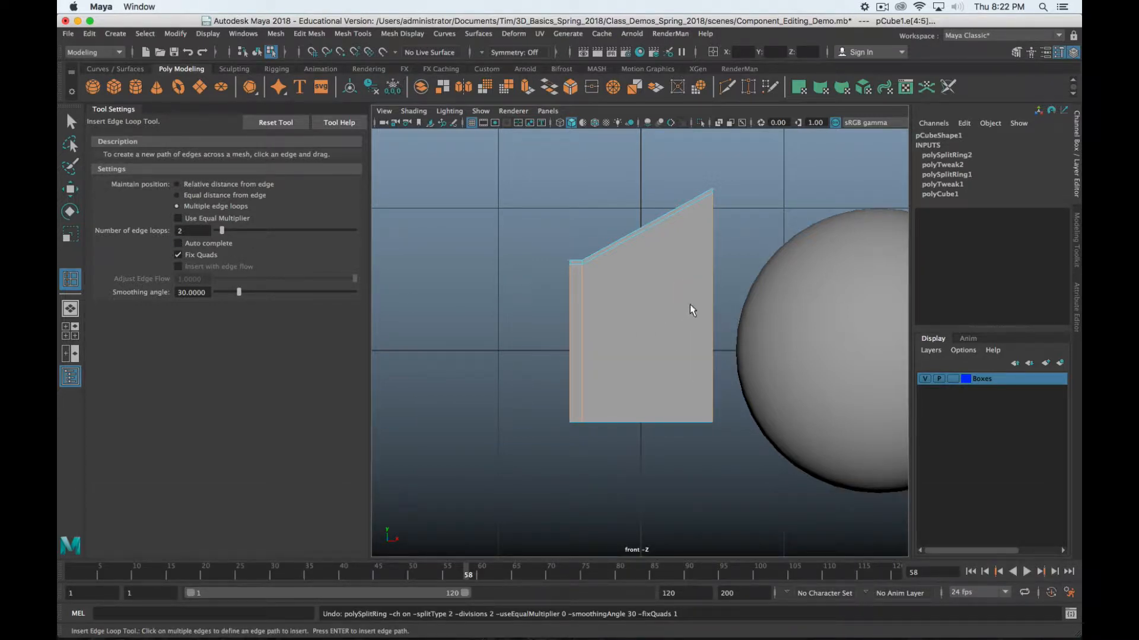
key(z)
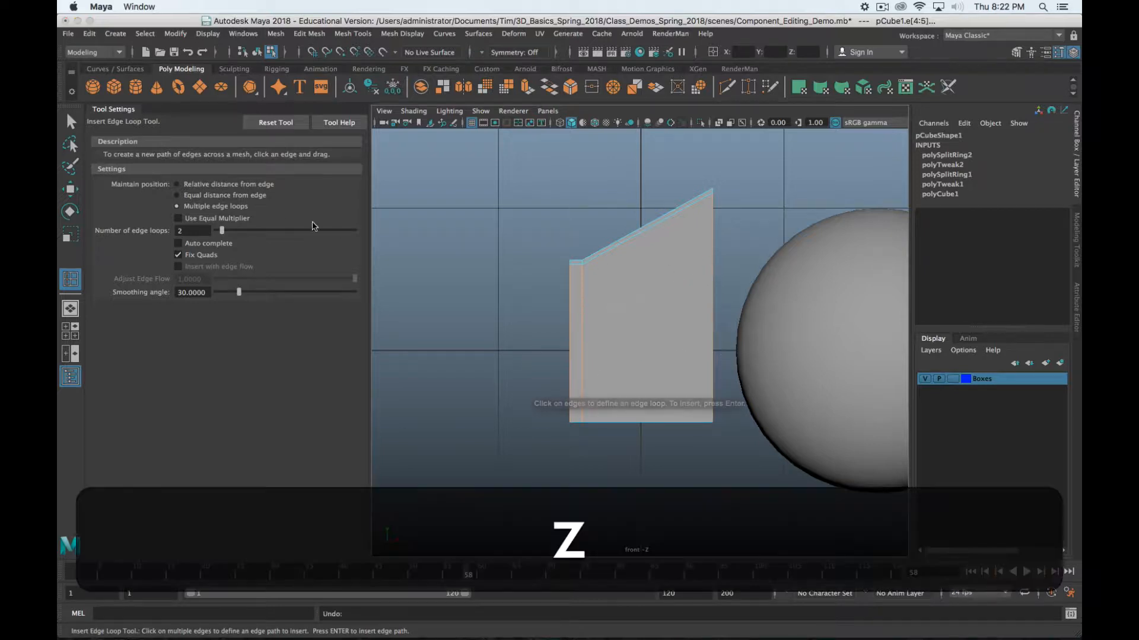
click(177, 254)
click(178, 243)
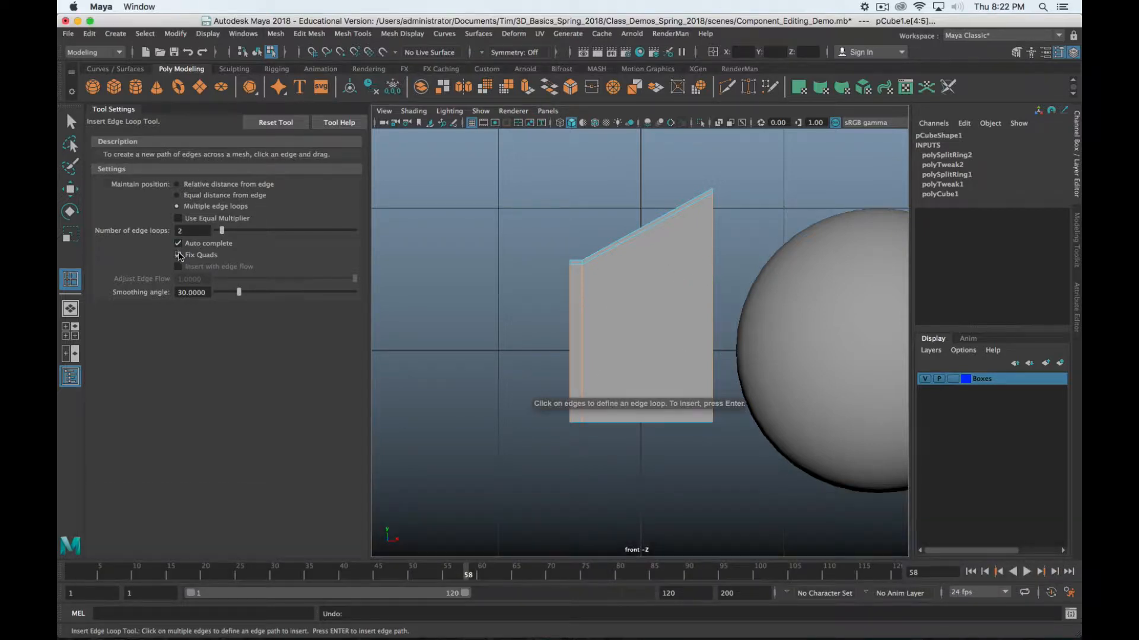
click(712, 305)
drag(714, 305, 716, 353)
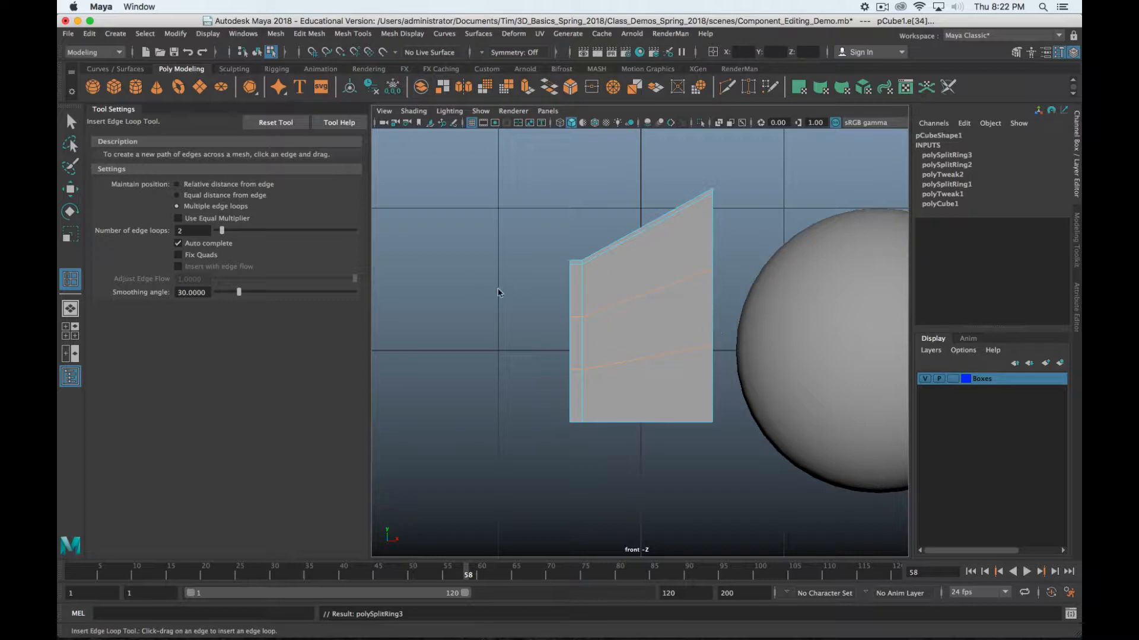
key(z)
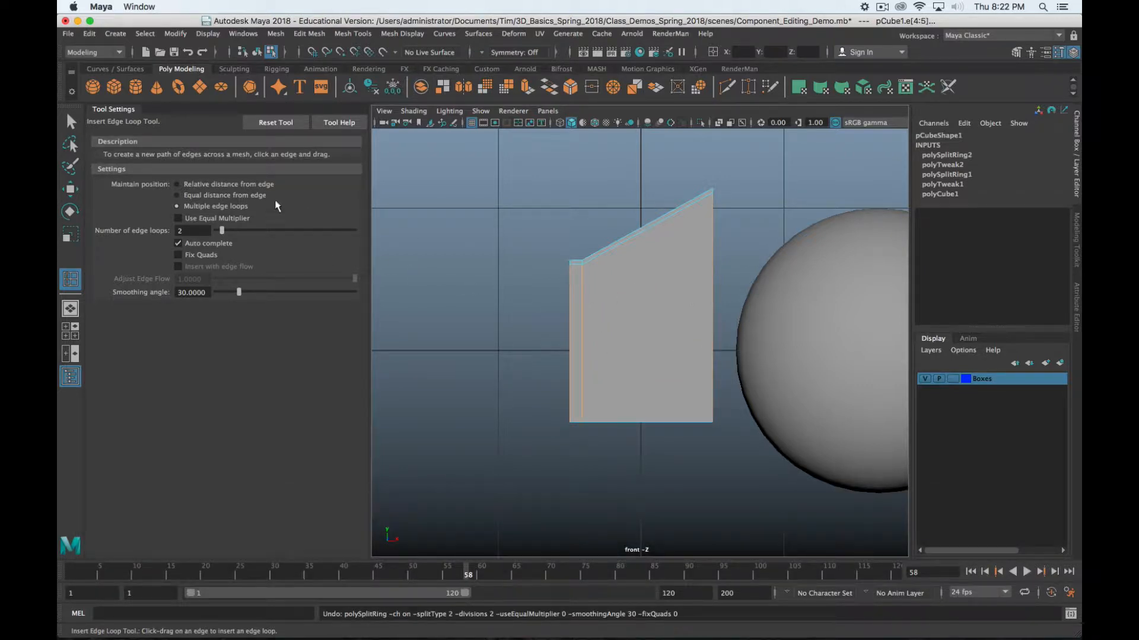
Set Number of edge loops to 5, insert five loops across the box, and undo them
double_click(195, 230)
text(5)
key(Return)
click(712, 314)
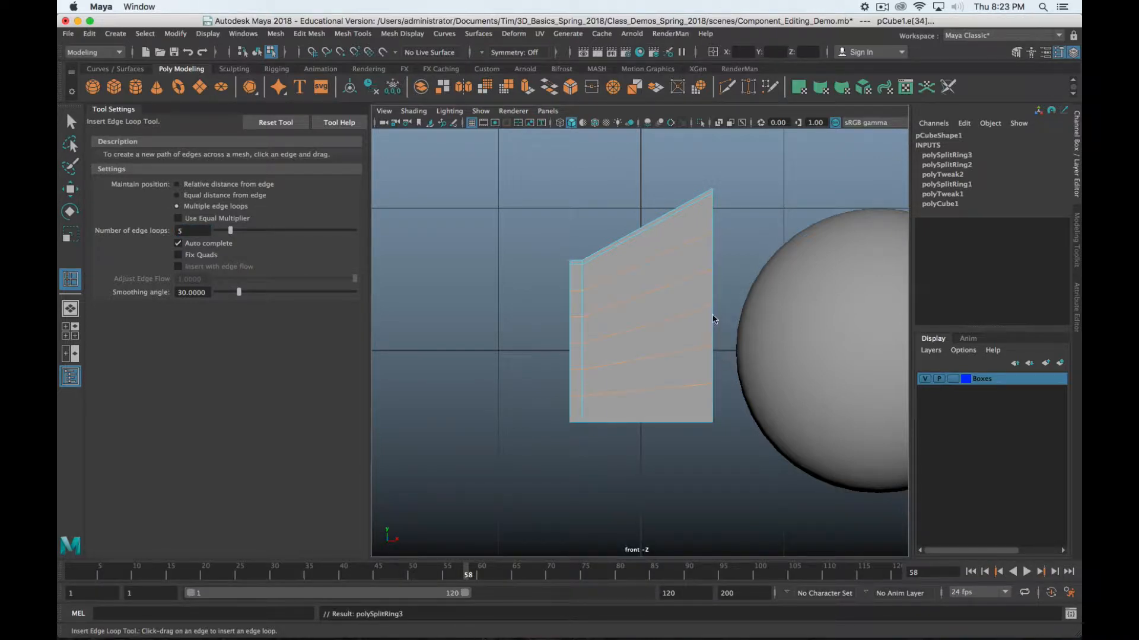
key(z)
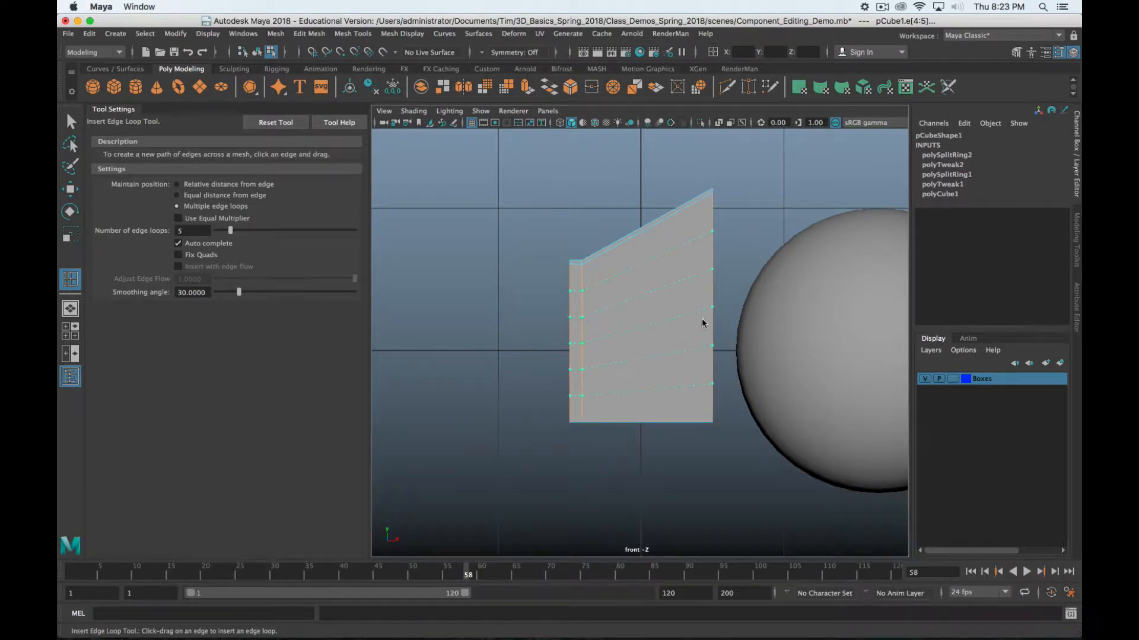
key(z)
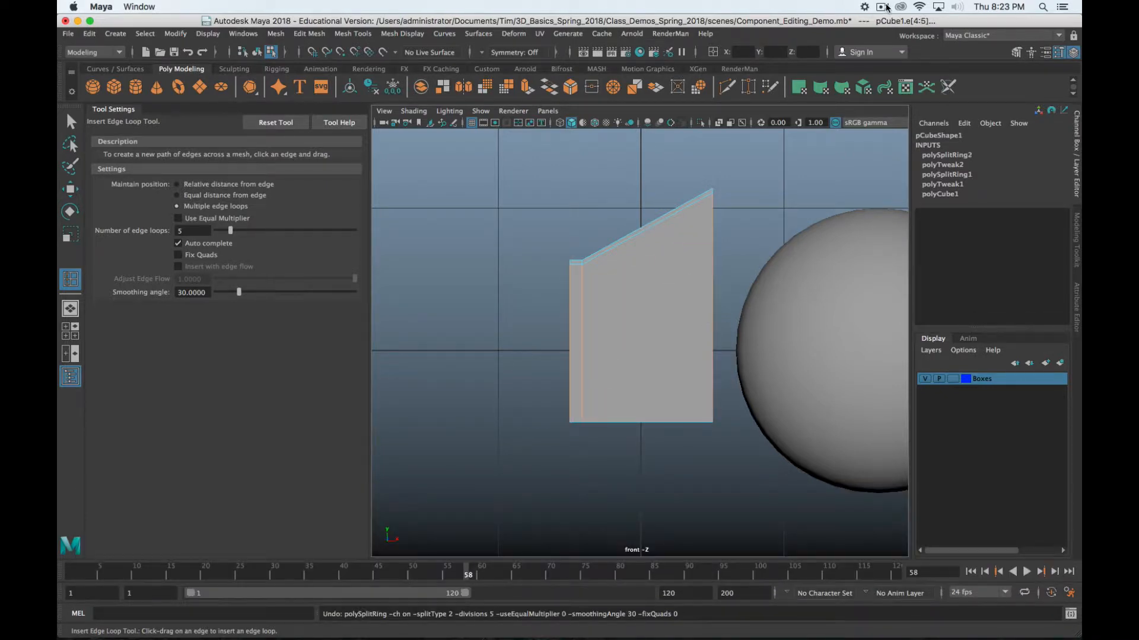
Select the Number of edge loops value to change it
click(886, 7)
click(891, 45)
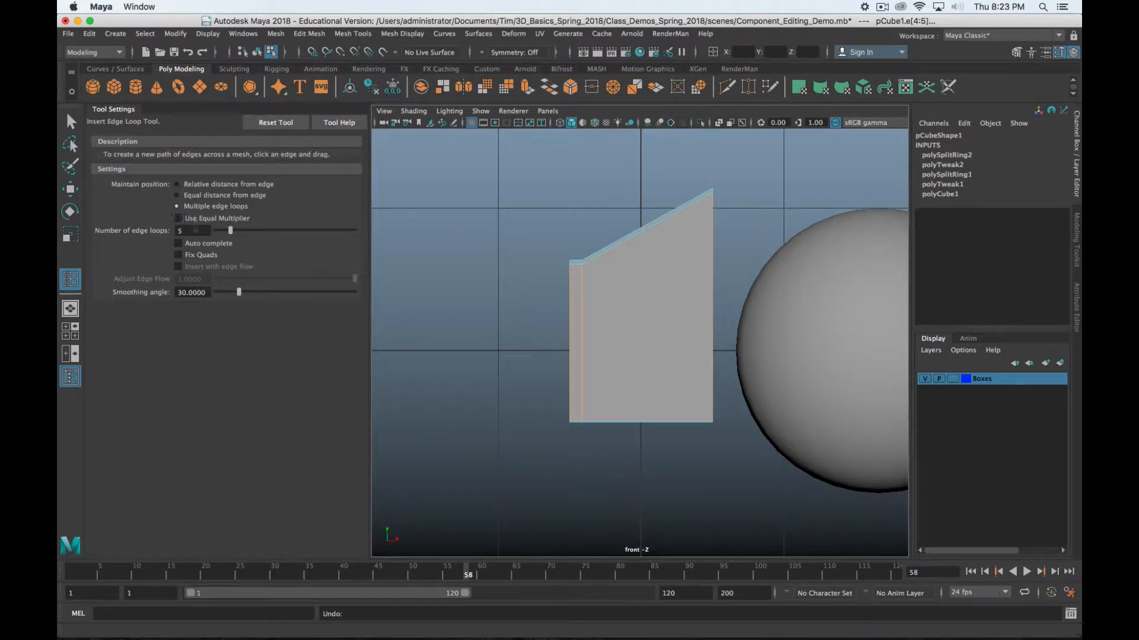
drag(193, 231, 158, 233)
Set the loop count to 1 and insert one horizontal loop around the box's lower part
text(1)
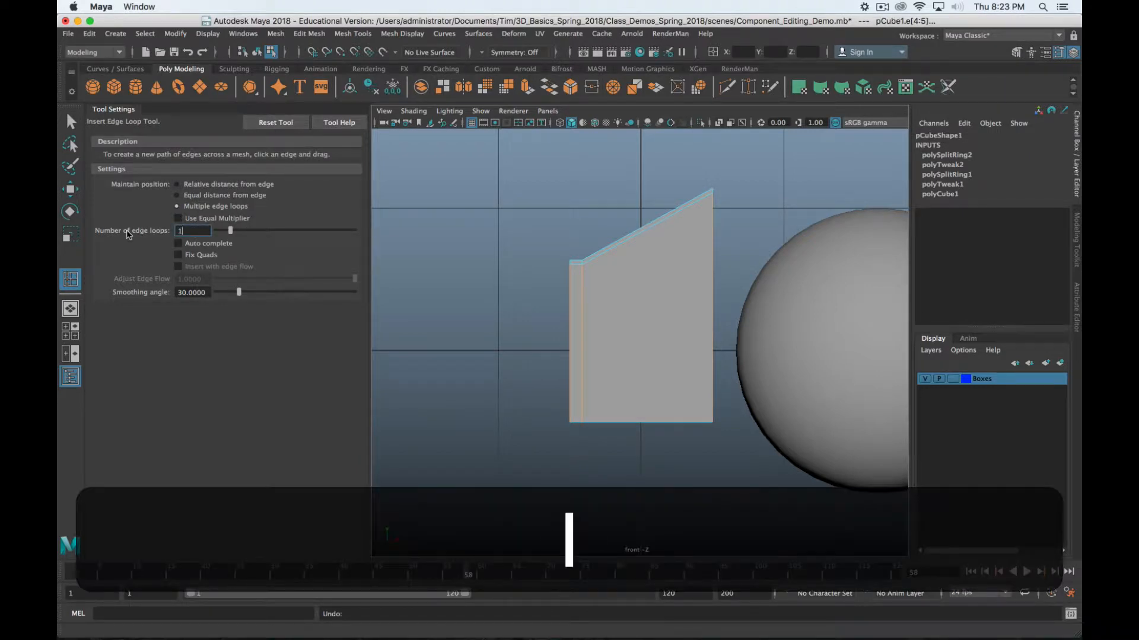
key(Return)
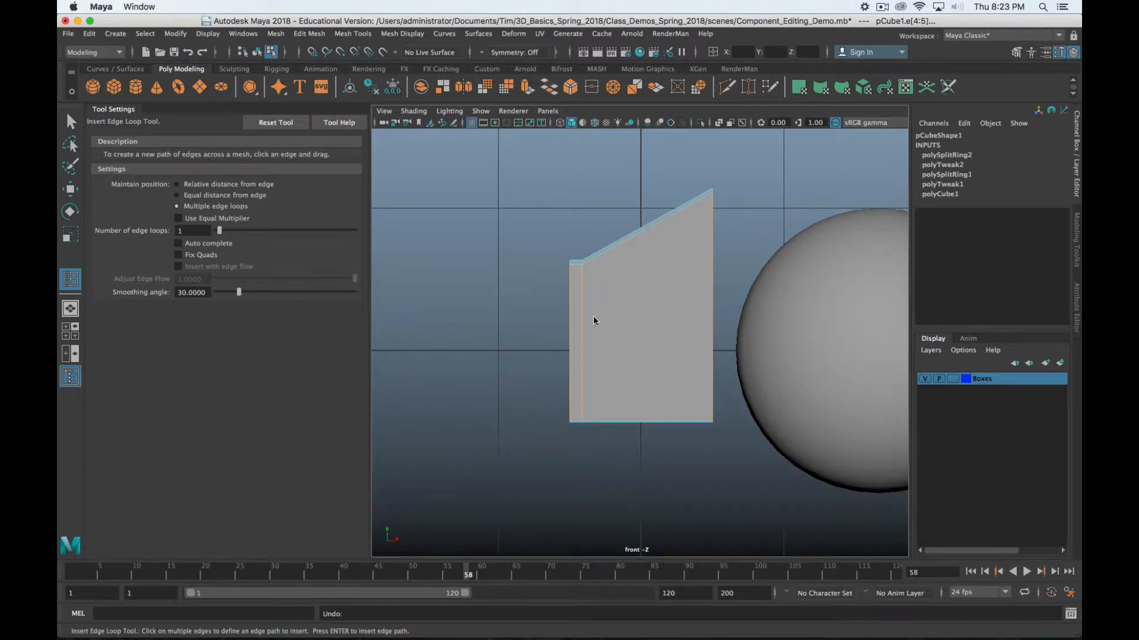
click(583, 343)
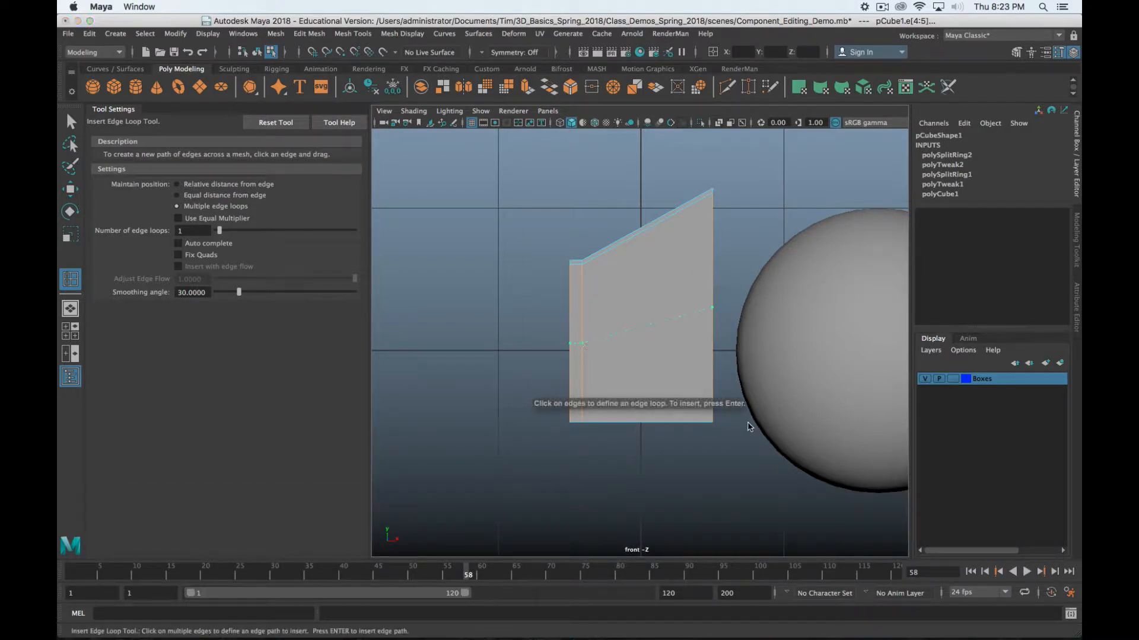
alt+drag(628, 262, 737, 277)
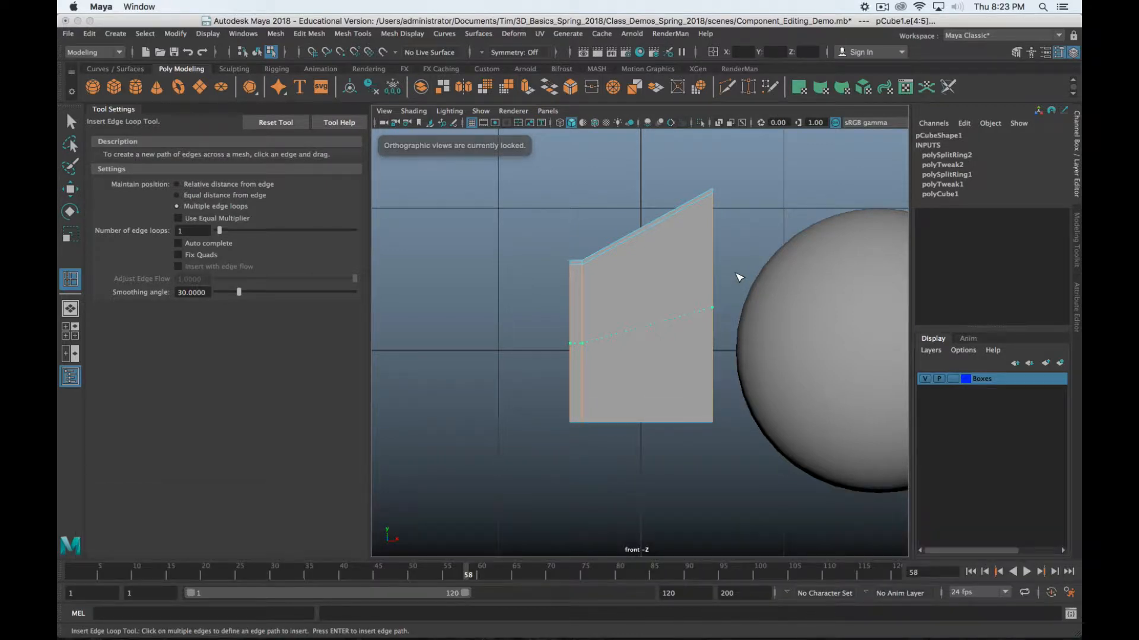
key(space)
key(space)
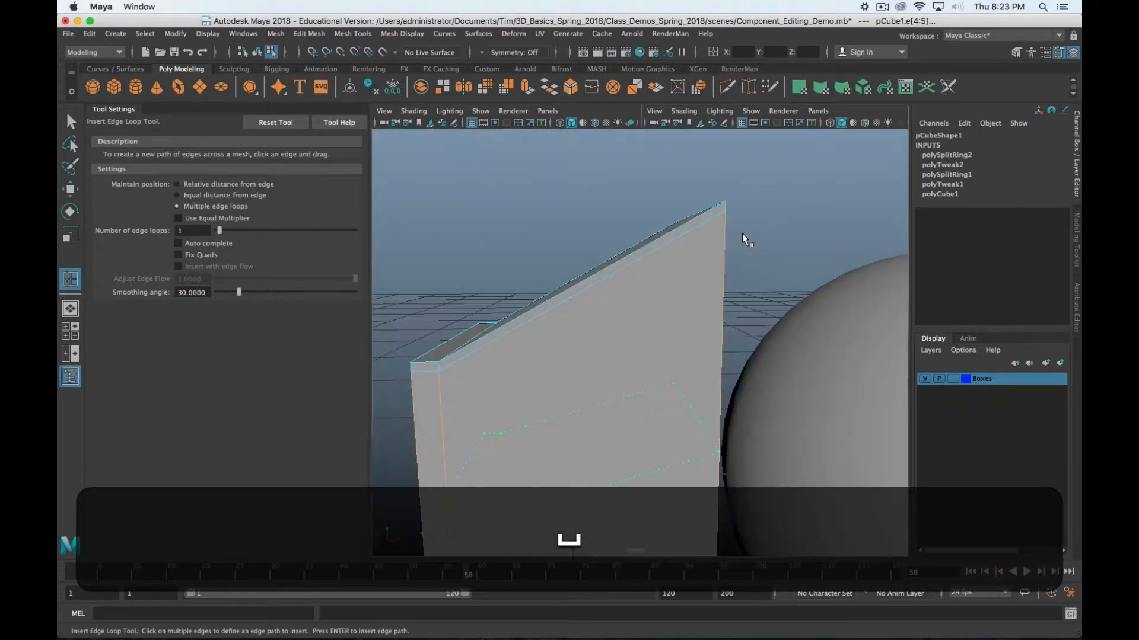
alt+drag(742, 233, 759, 275)
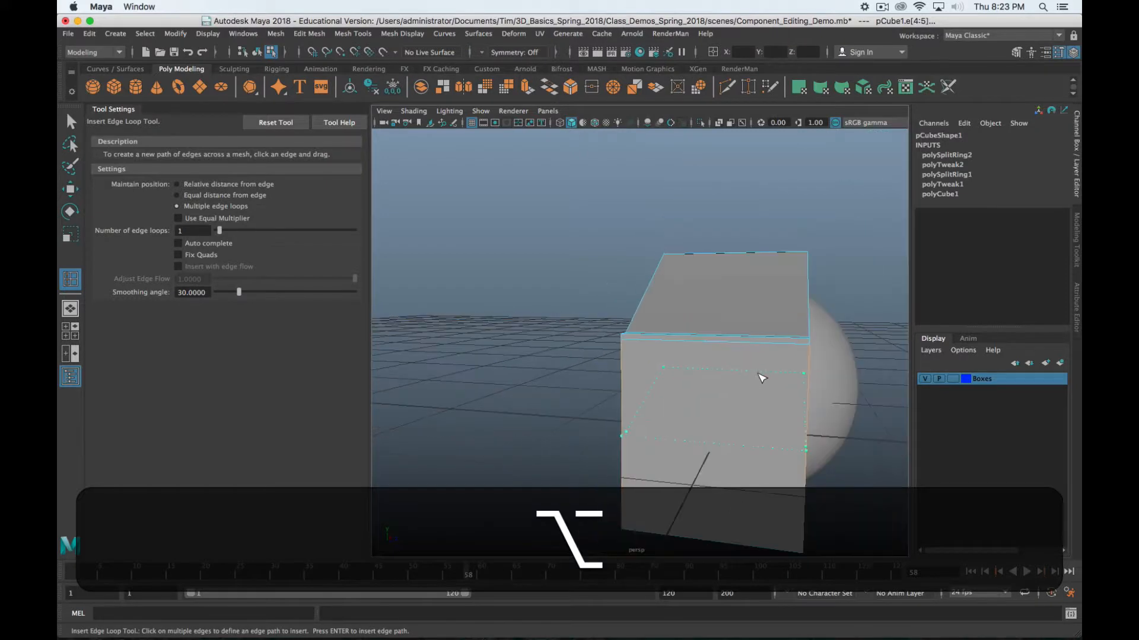
key(Return)
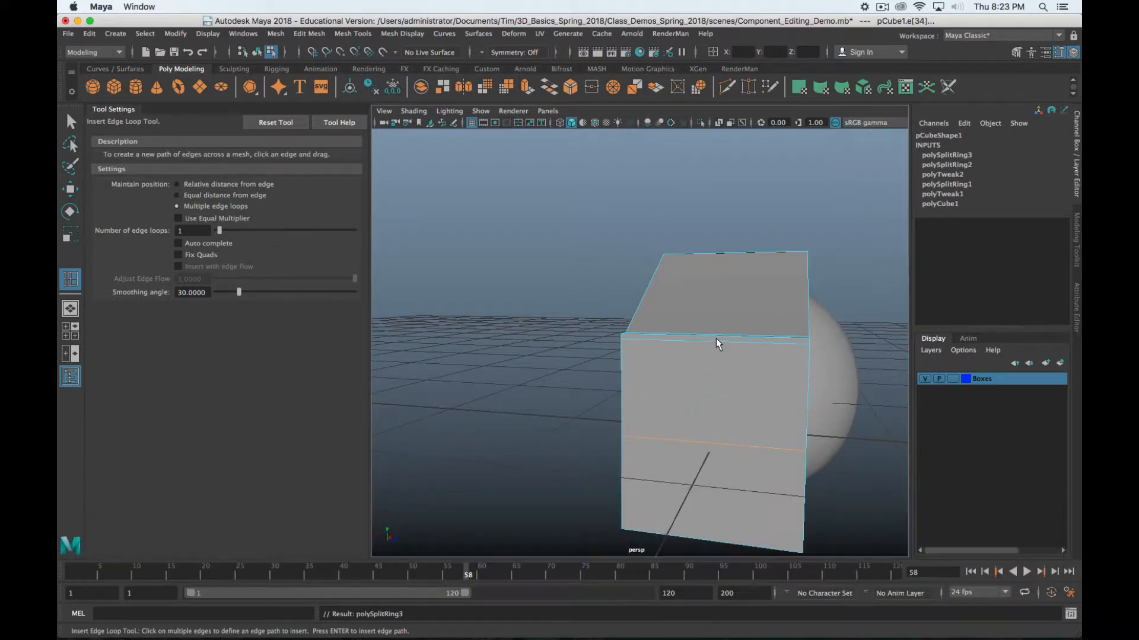
Try picking edges on the box's upper seam from above, undoing each trial loop
alt+drag(762, 353, 762, 393)
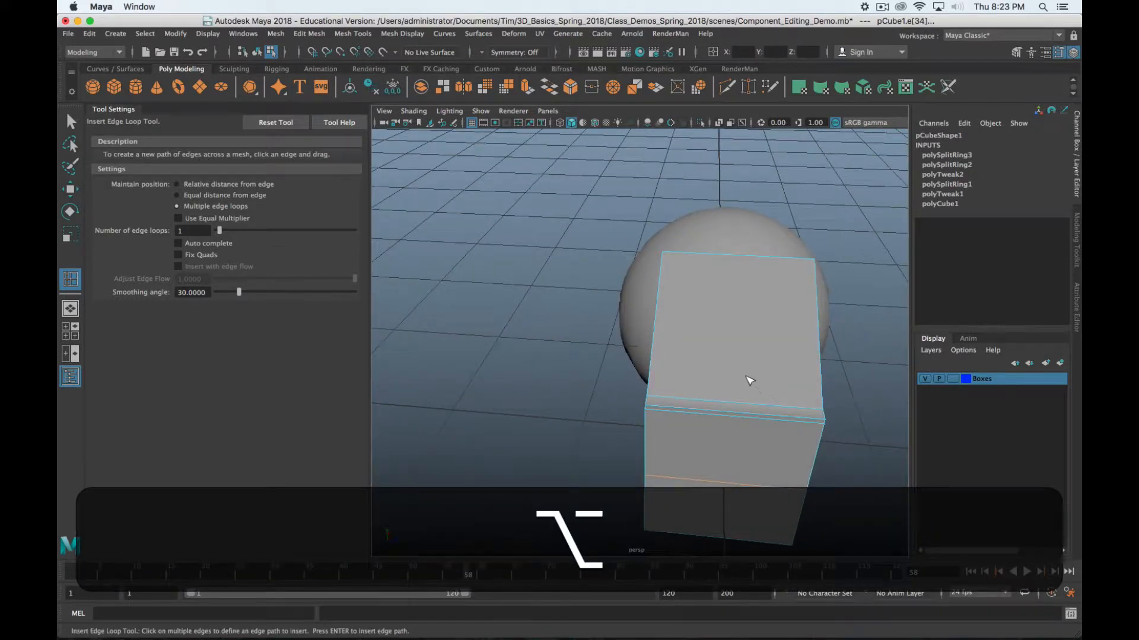
click(735, 414)
key(z)
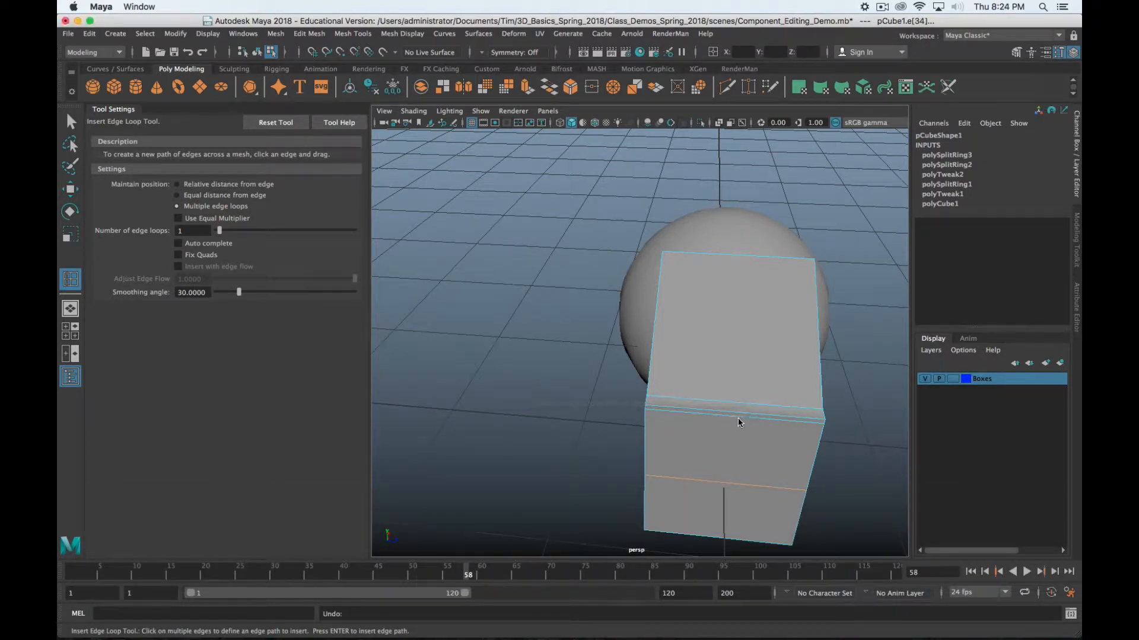
key(z)
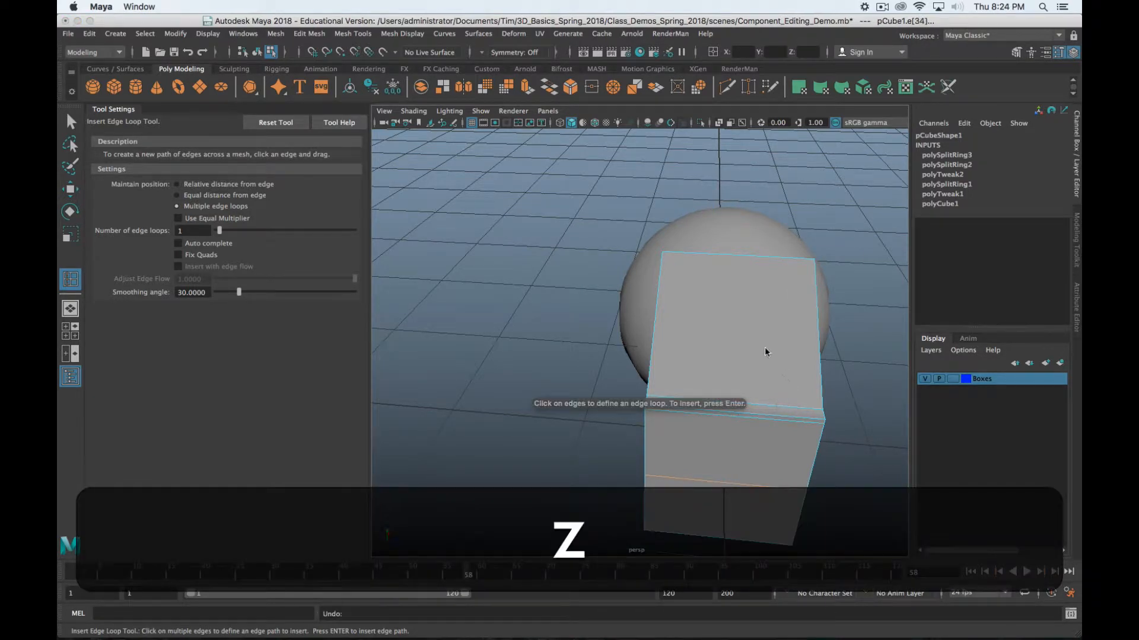
right_drag(766, 276, 771, 265)
click(766, 415)
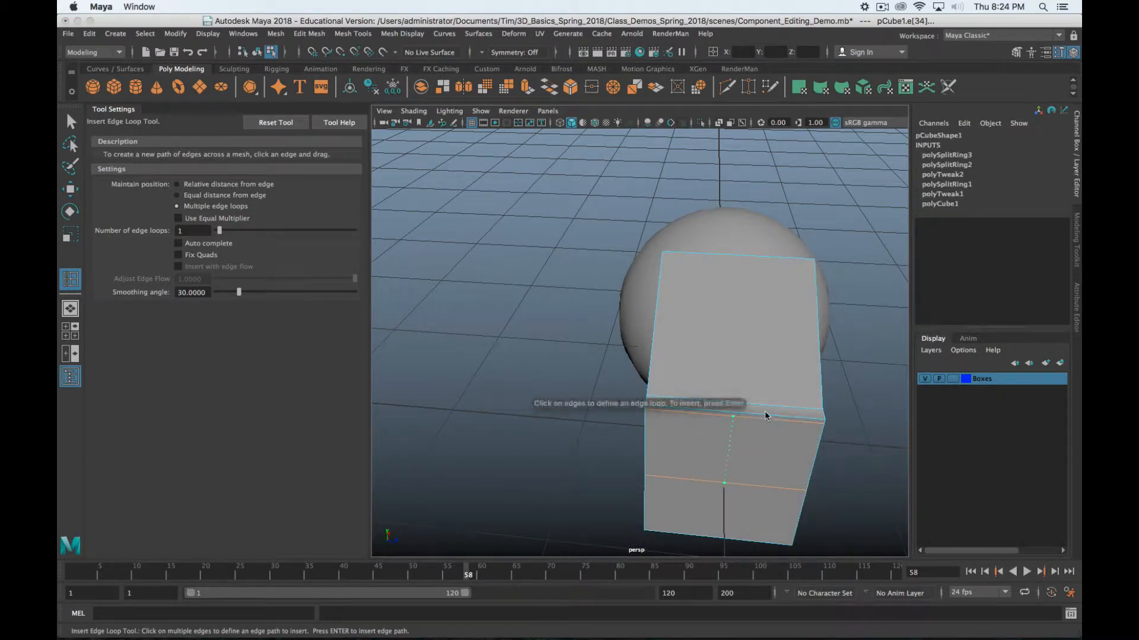
key(z)
Select an edge with the Select Tool, then return to the Insert Edge Loop Tool
key(q)
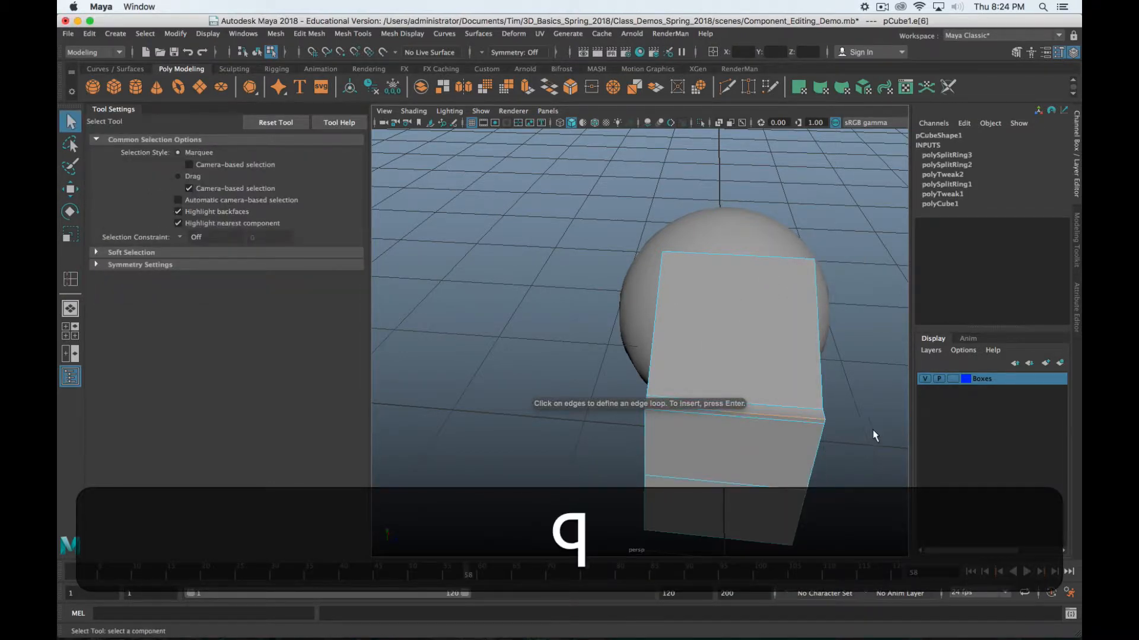
click(740, 414)
alt+drag(753, 417, 738, 403)
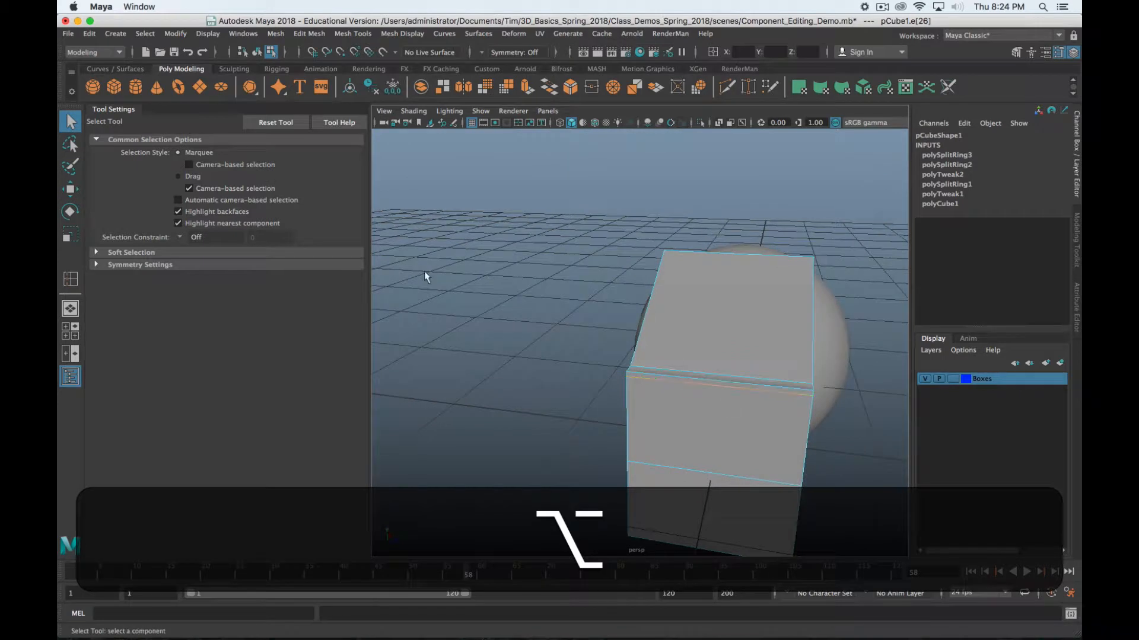
shift+right_drag(734, 369, 738, 464)
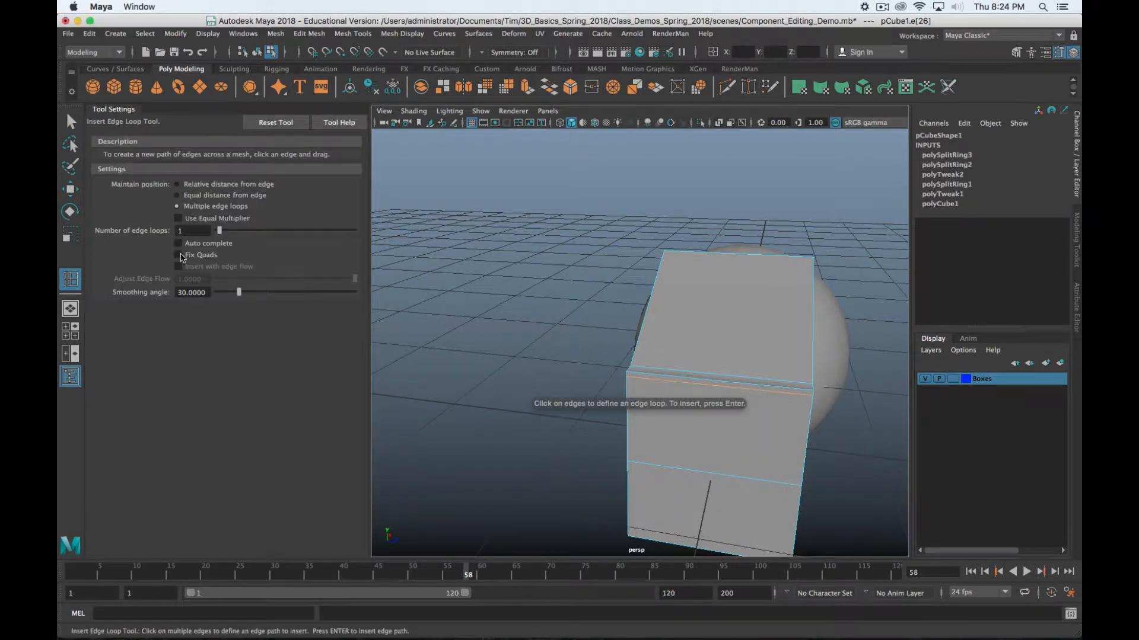
Re-enable Fix Quads and Use Equal Multiplier, then insert a vertical loop through the box's middle
click(178, 244)
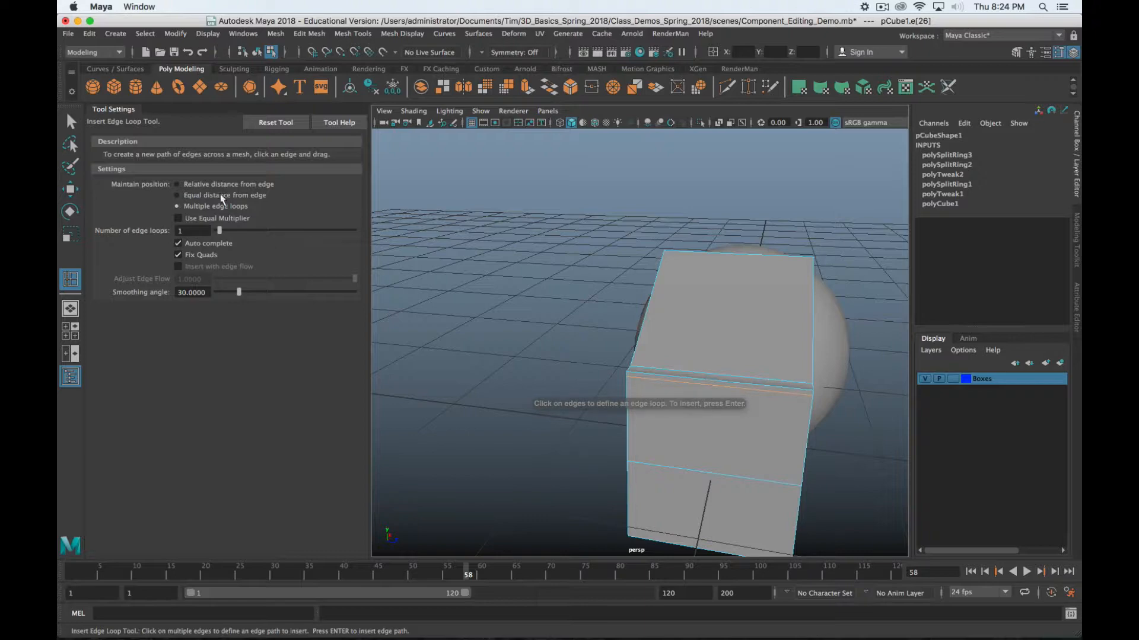
click(178, 218)
click(720, 379)
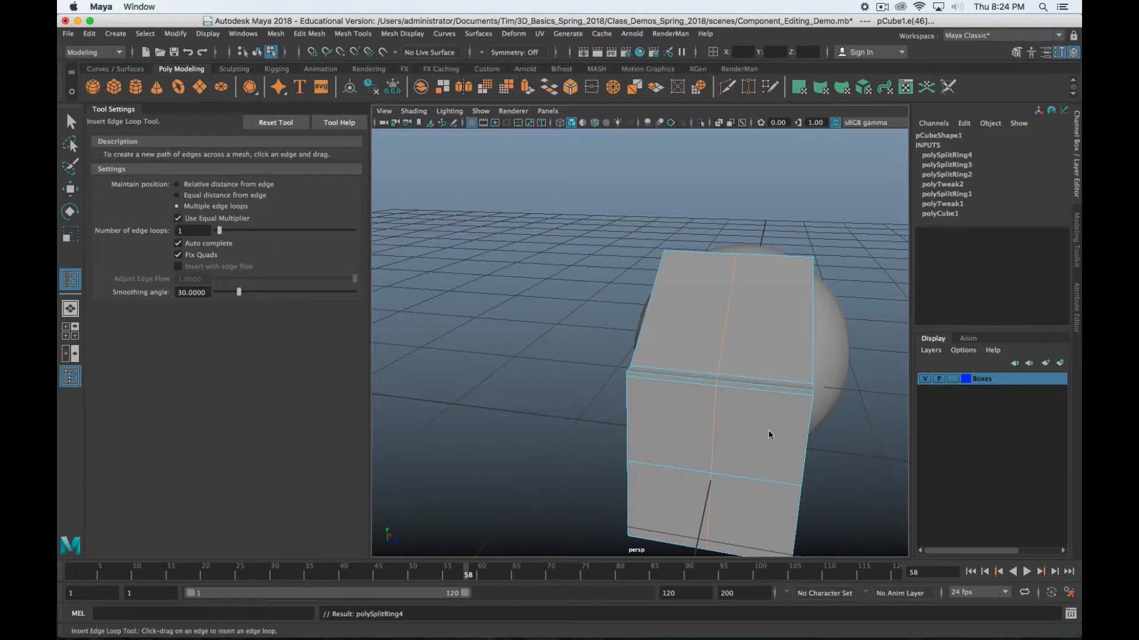
alt+drag(768, 429, 723, 427)
scroll(669, 358, up, 5)
scroll(669, 358, down, 5)
alt+drag(691, 348, 648, 374)
key(w)
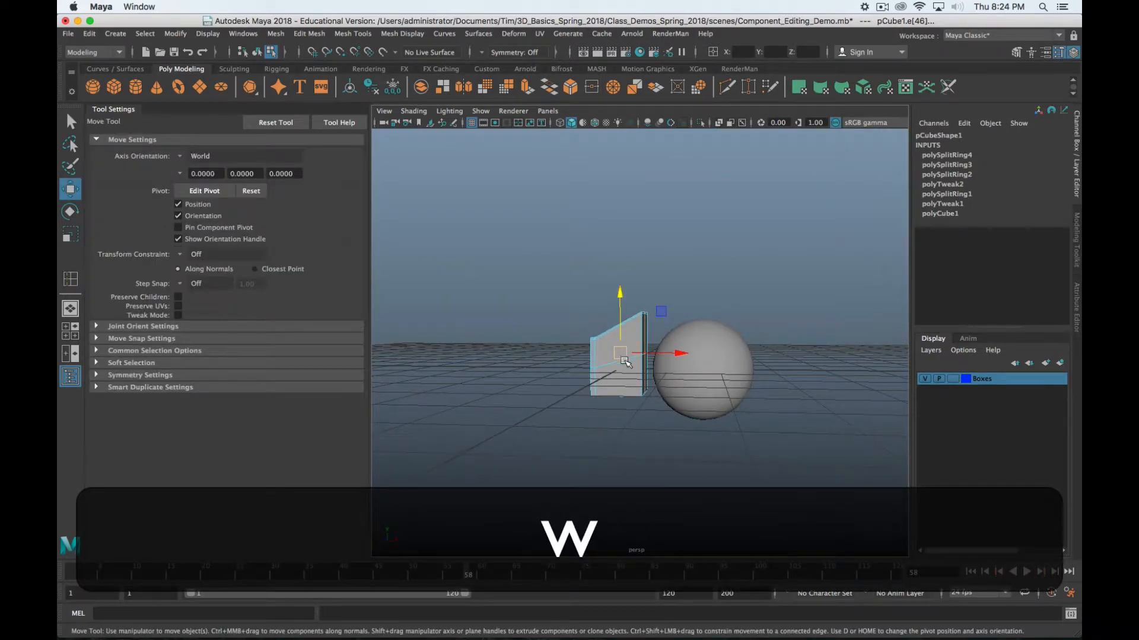
scroll(609, 371, up, 8)
alt+middle_drag(641, 384, 741, 341)
scroll(741, 341, down, 6)
alt+drag(734, 326, 701, 386)
click(717, 386)
middle_drag(717, 280, 721, 320)
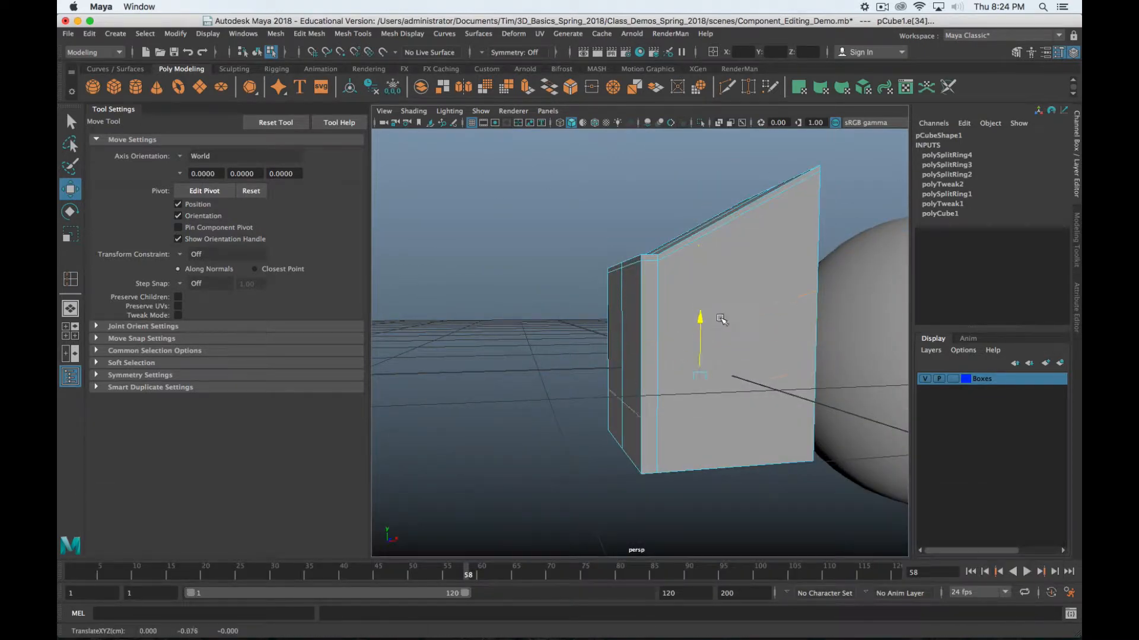
key(z)
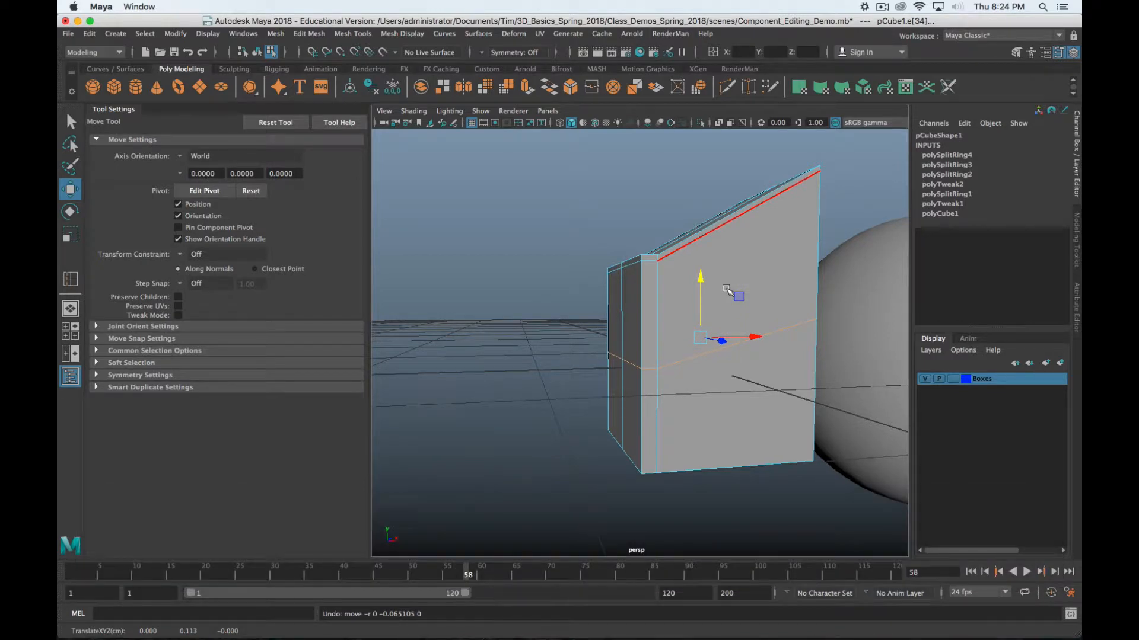
mouse_move(800, 323)
shift+right_down()
mouse_move(766, 378)
mouse_move(796, 425)
mouse_move(762, 245)
mouse_move(801, 328)
shift+right_up()
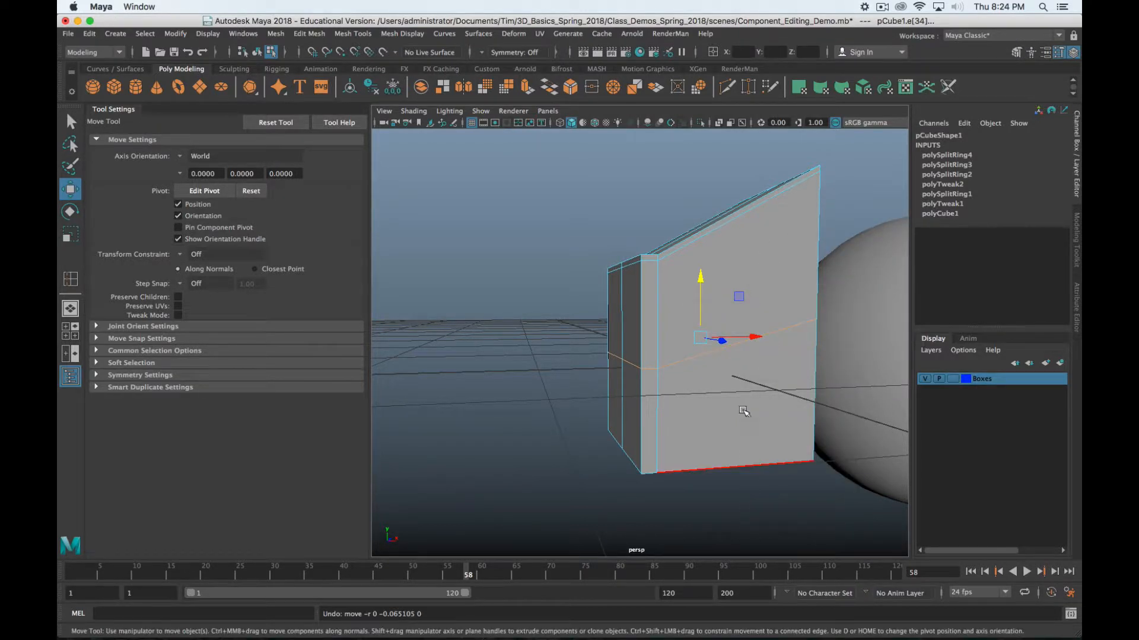
alt+drag(742, 408, 778, 375)
alt+drag(782, 379, 722, 372)
click(722, 371)
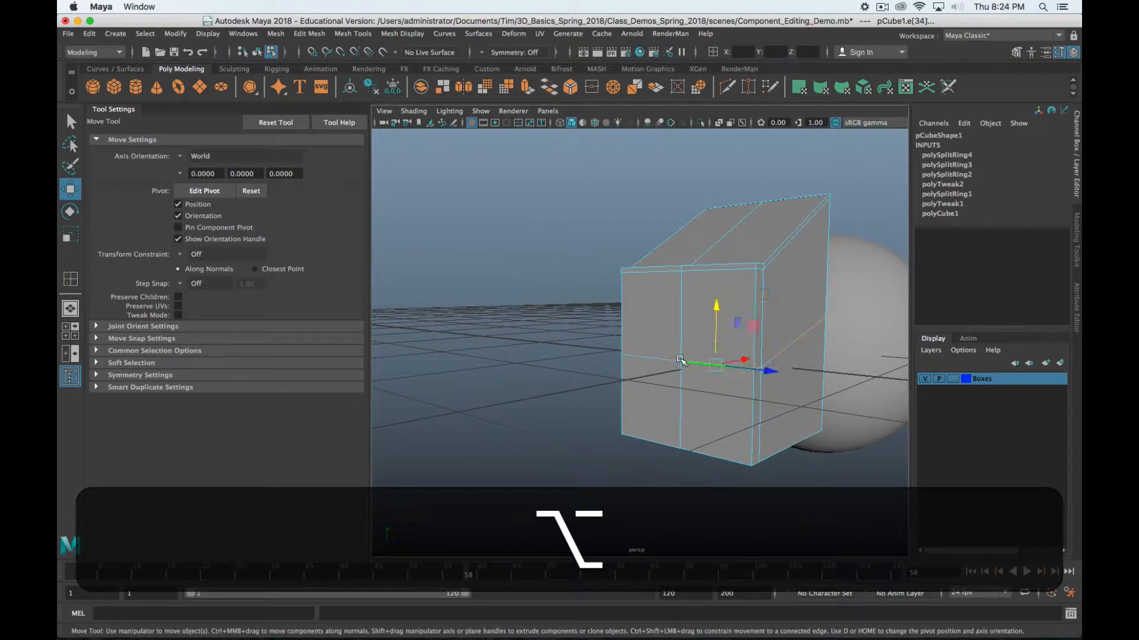
alt+shift+drag(822, 332, 739, 354)
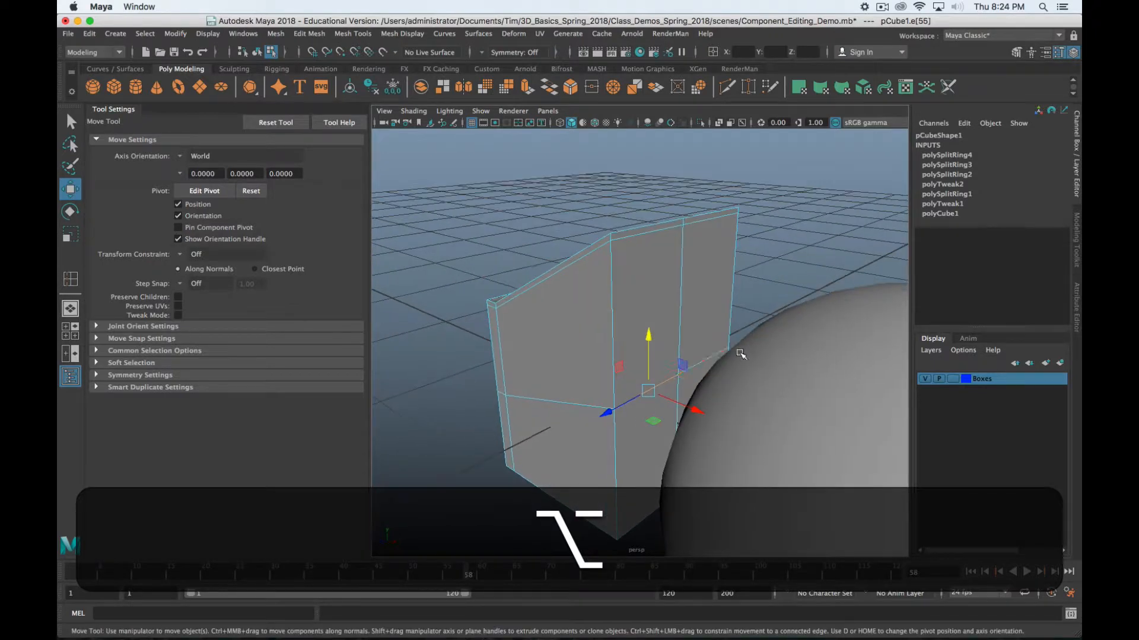
click(821, 378)
Select the whole sphere as an object and delete it
key(Delete)
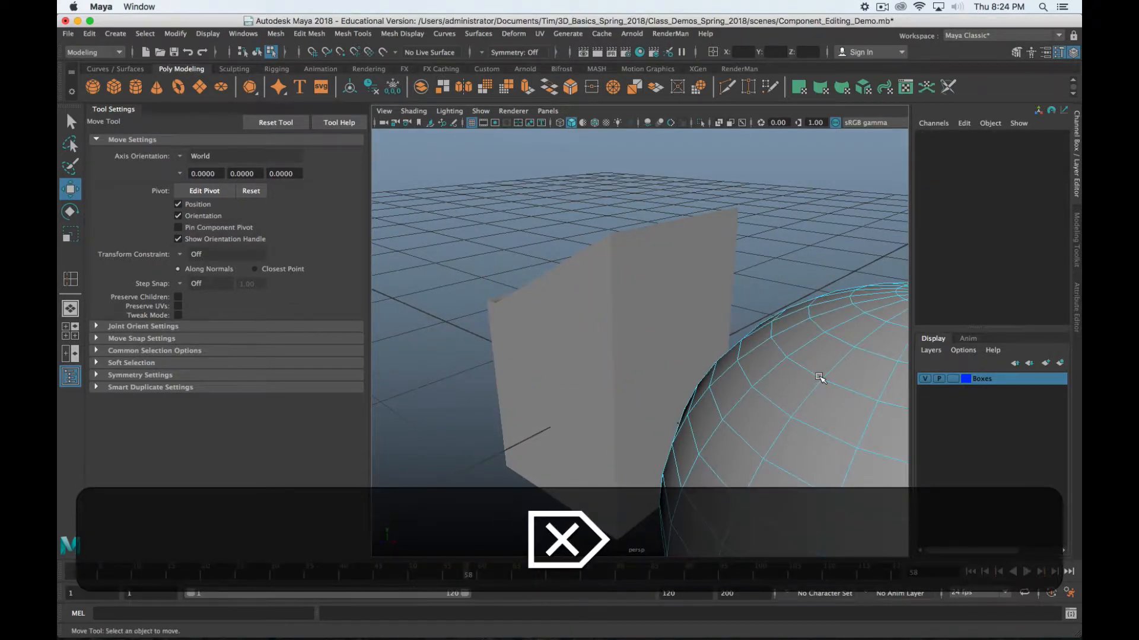
right_drag(821, 285, 877, 259)
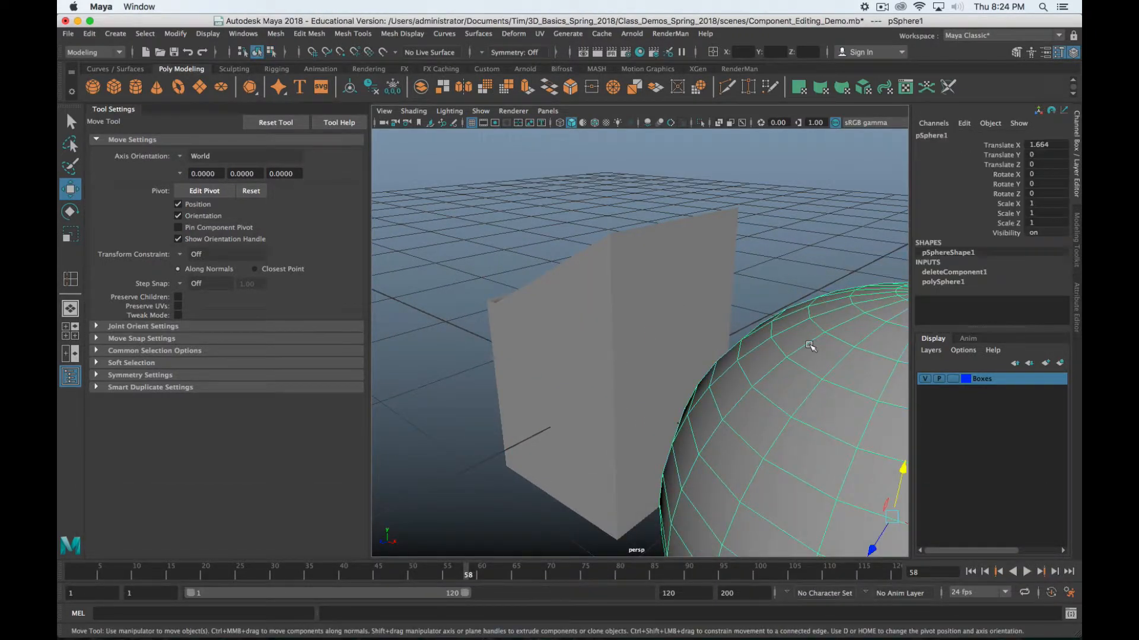
key(Delete)
Switch the box to edge mode and select two of its horizontal edges
click(700, 354)
alt+drag(700, 353, 669, 353)
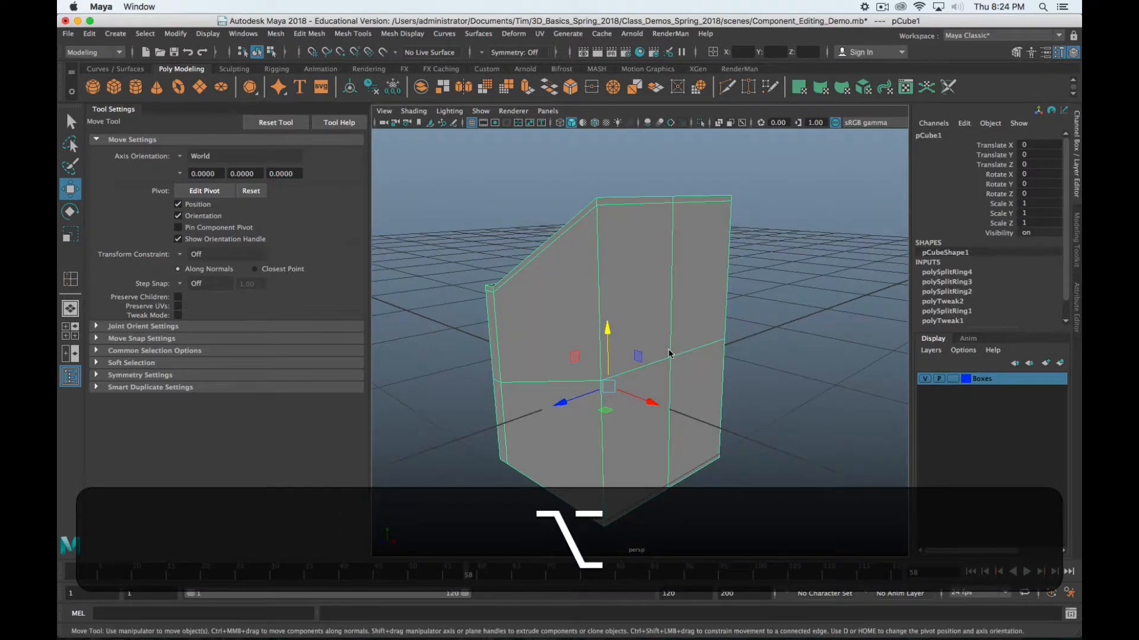
right_drag(669, 352, 655, 255)
click(636, 370)
shift+click(693, 353)
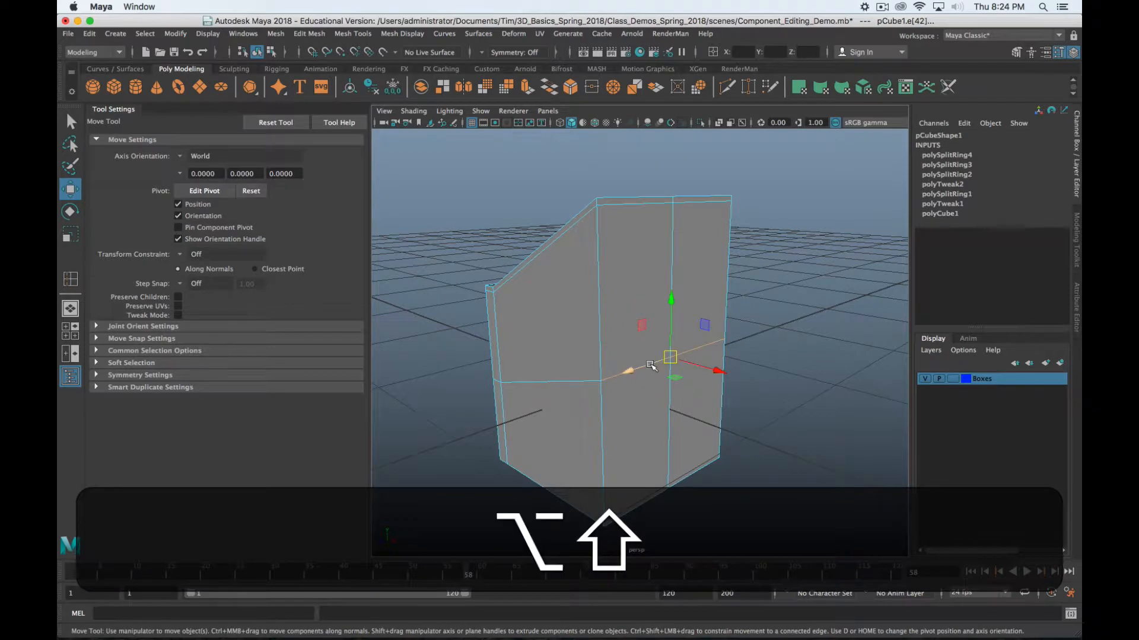
Activate the Slide Edge Tool with Use Snapping turned off
key(q)
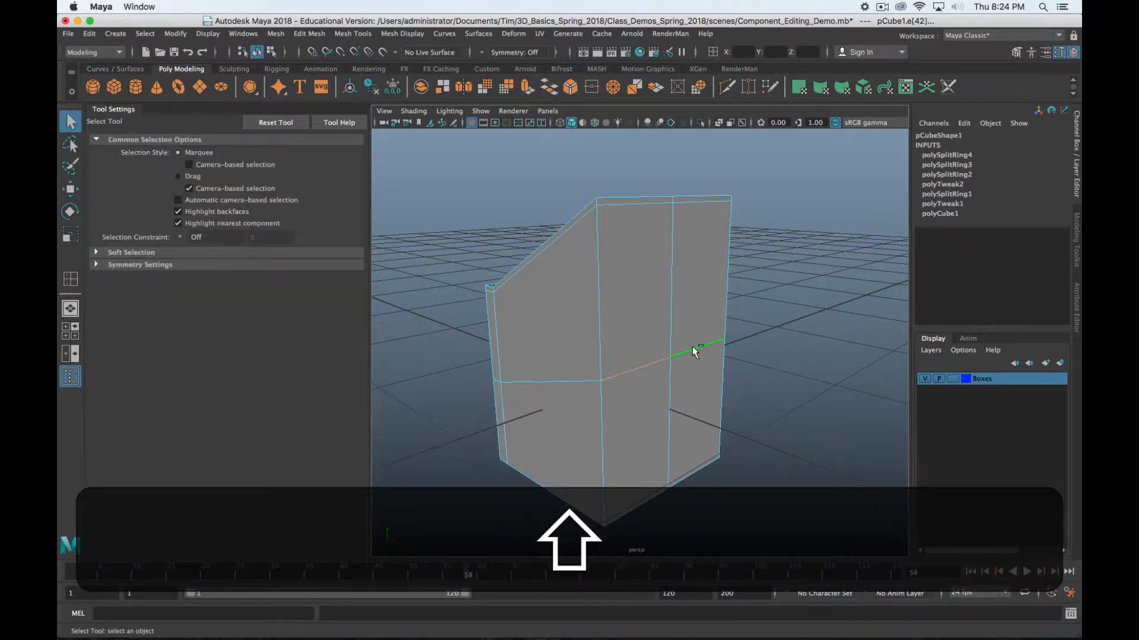
shift+right_click(692, 347)
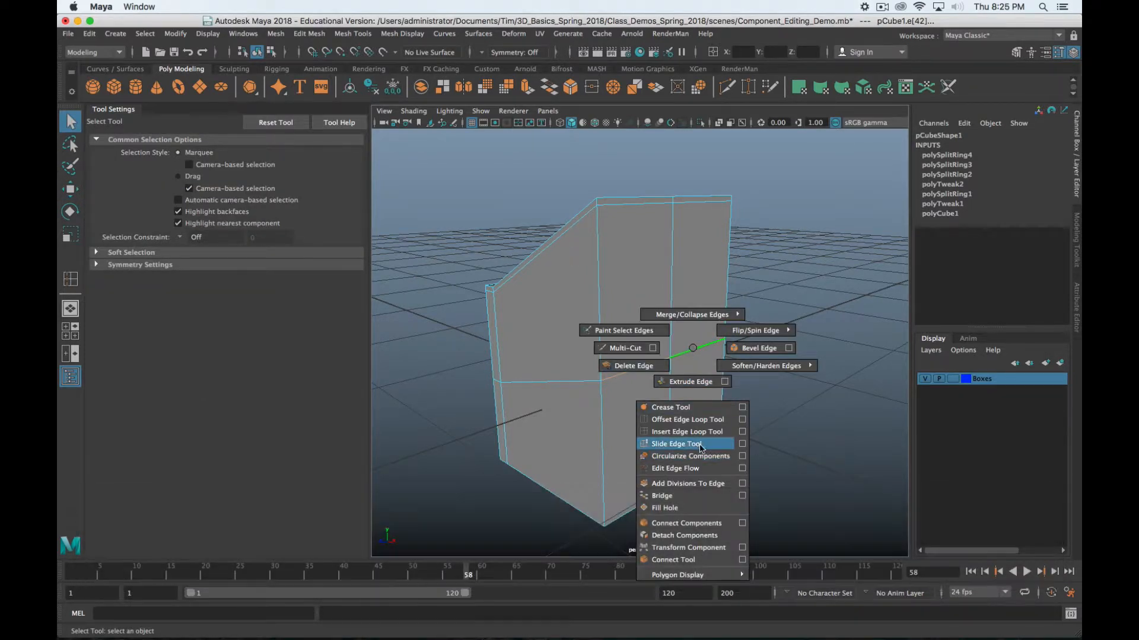
click(702, 445)
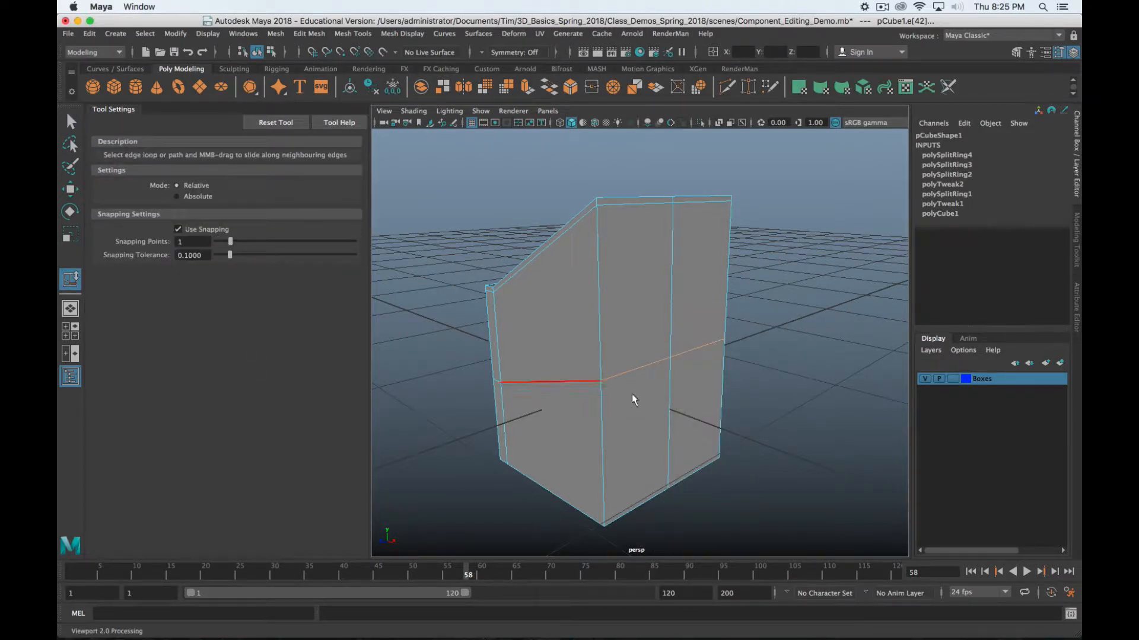
click(177, 229)
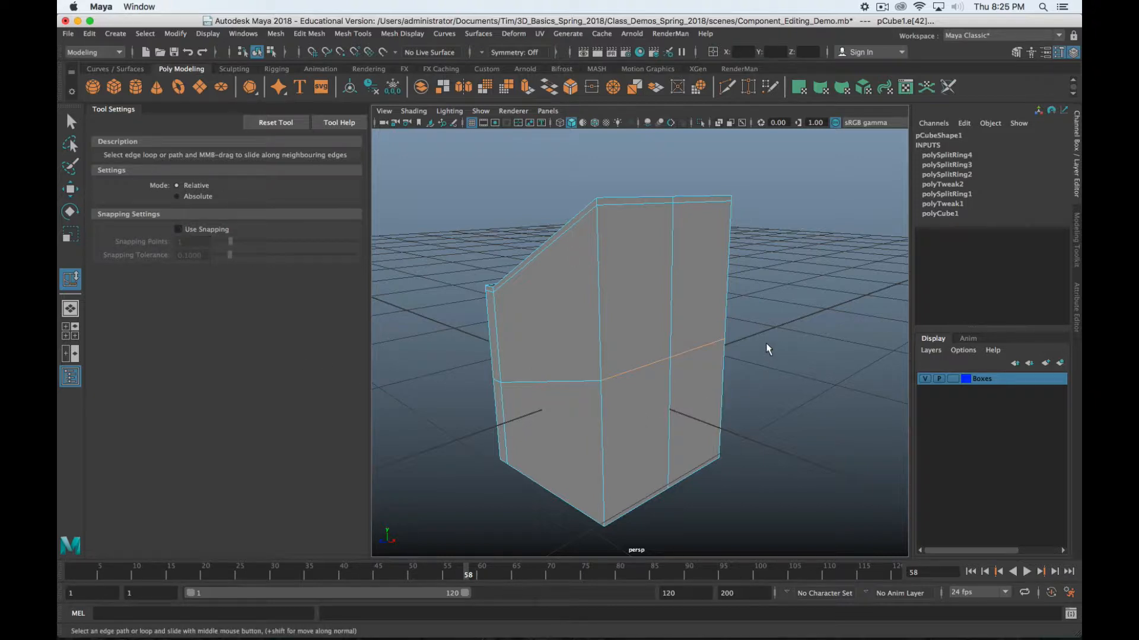
Test-slide the horizontal edge loop and the front edge, undoing each slide
middle_drag(784, 355, 803, 371)
key(z)
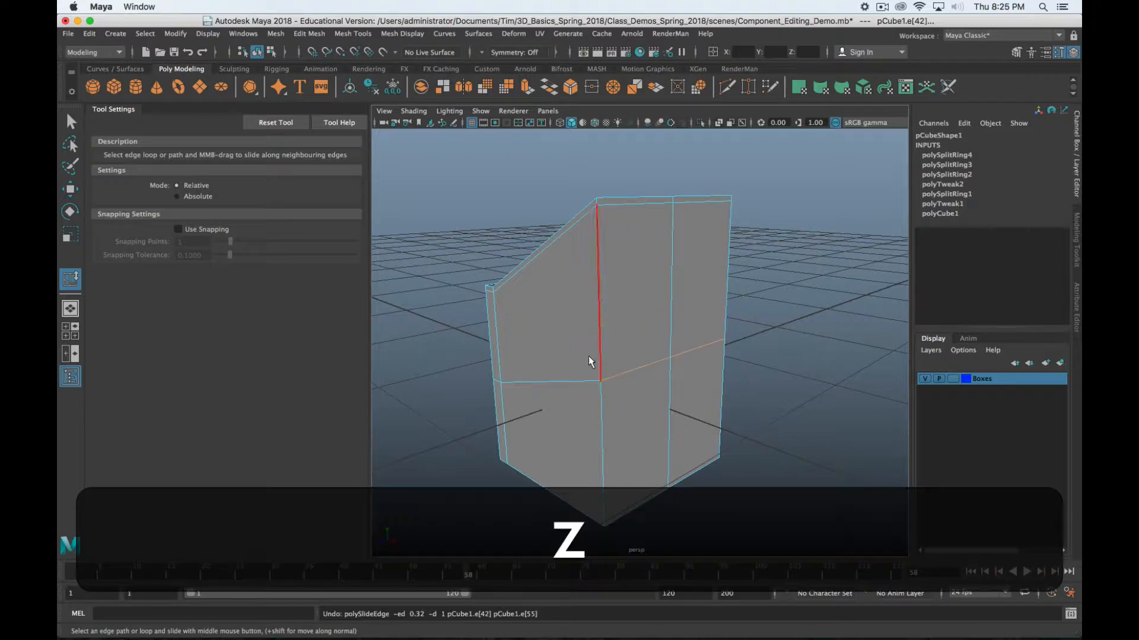
key(alt+z)
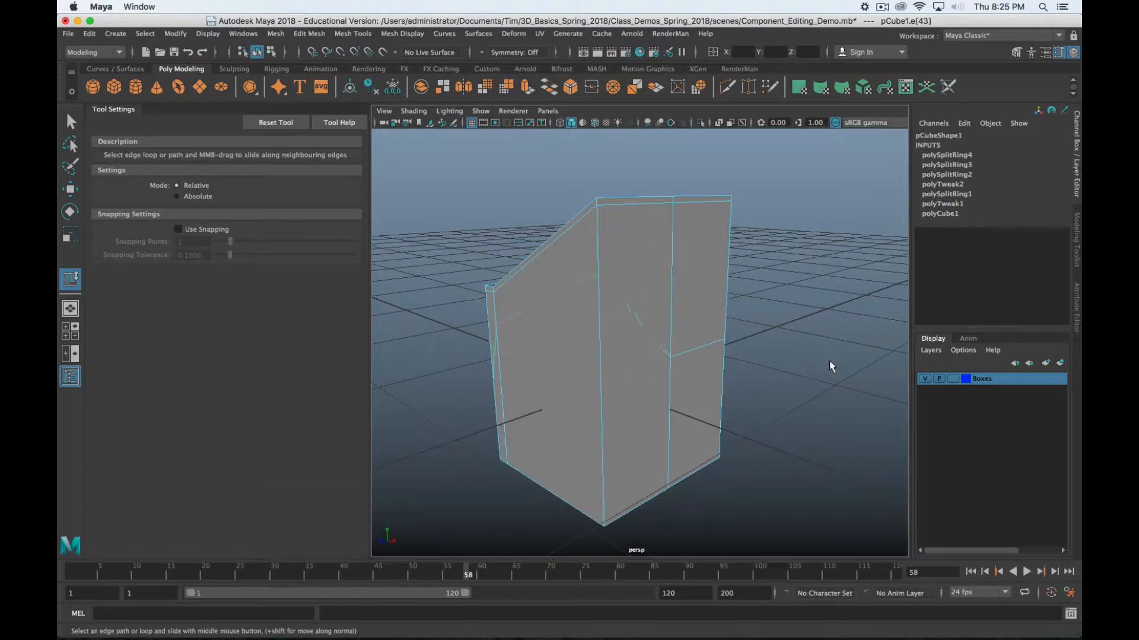
key(alt+z)
alt+drag(824, 354, 650, 363)
click(585, 348)
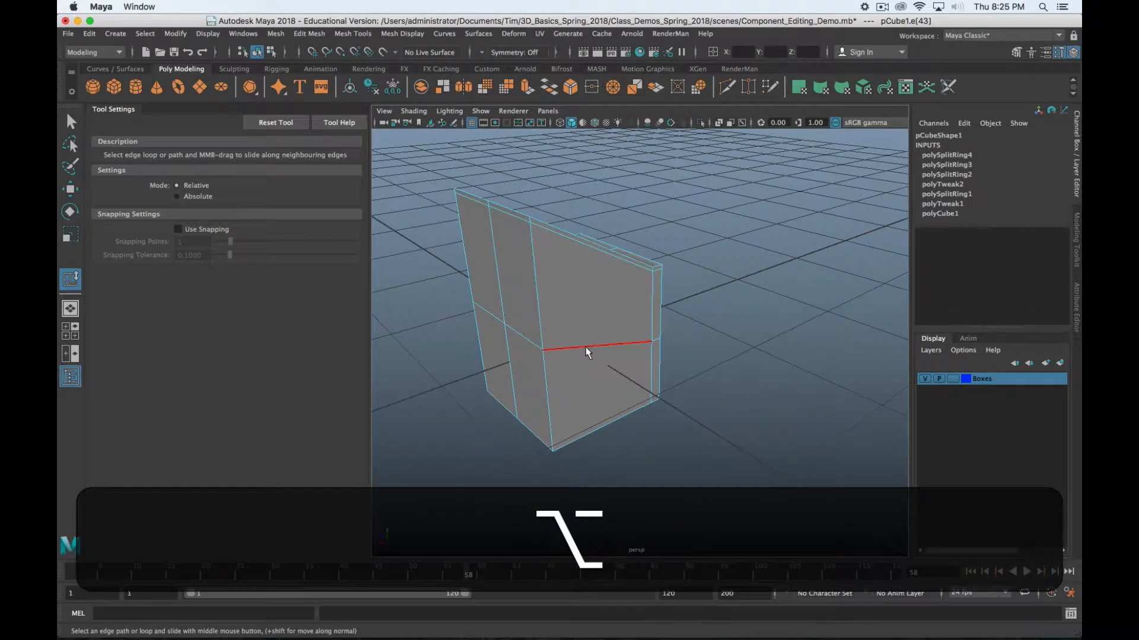
middle_drag(585, 348, 635, 352)
key(z)
Add a top edge, test-slide the top edges sideways, and undo the slide
alt+drag(635, 350, 732, 351)
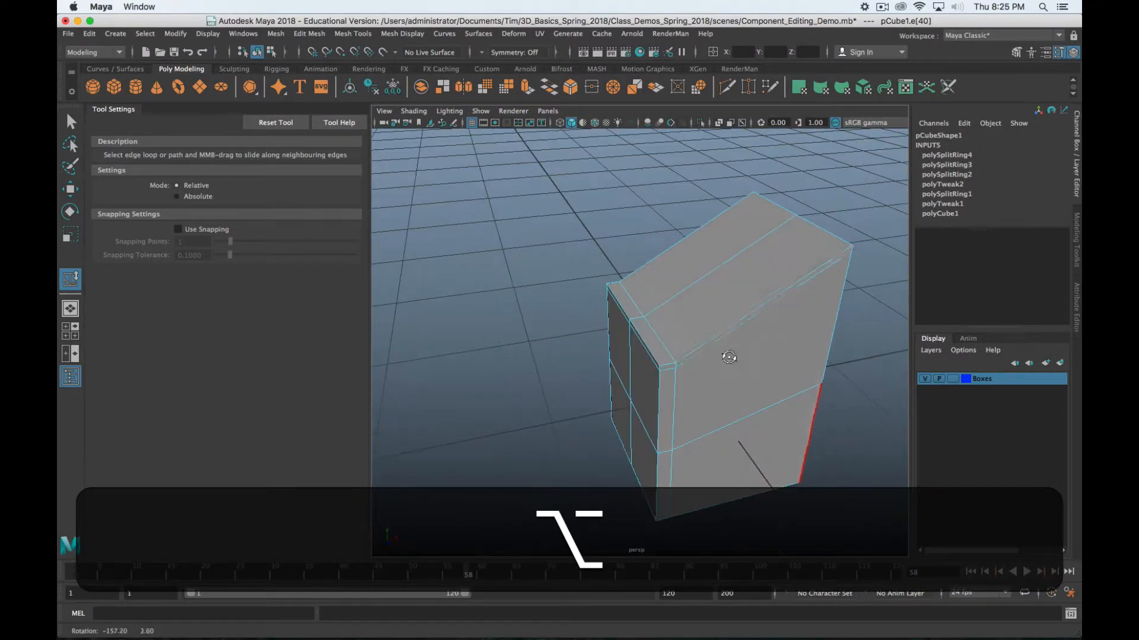
shift+click(637, 304)
mouse_move(745, 369)
middle_down()
mouse_move(798, 367)
mouse_move(754, 375)
middle_up()
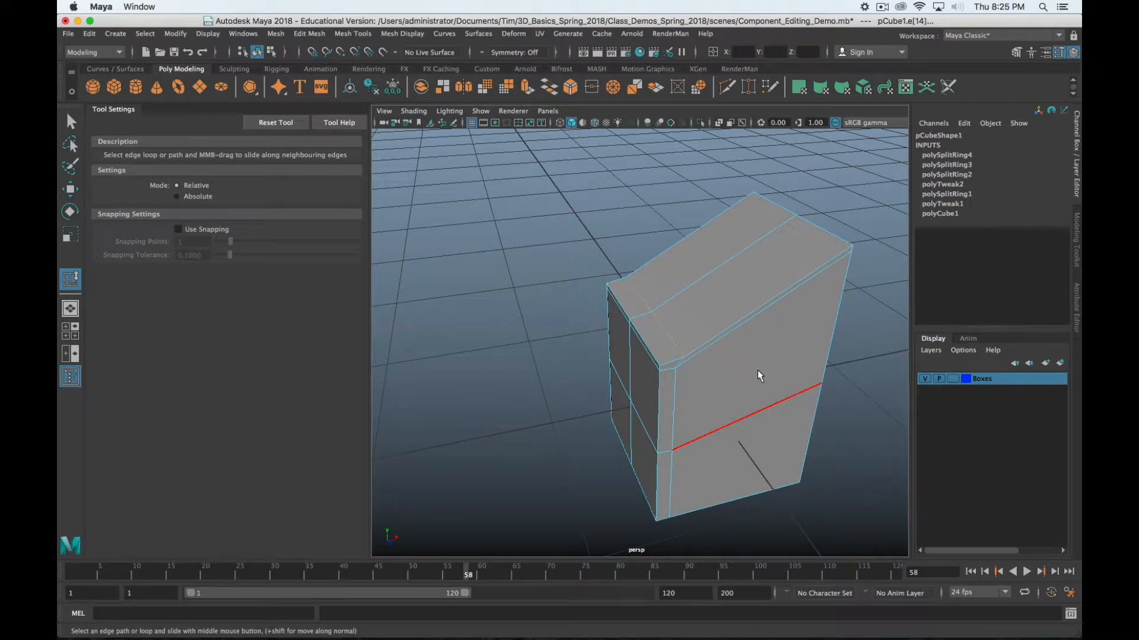
key(z)
alt+drag(676, 365, 686, 409)
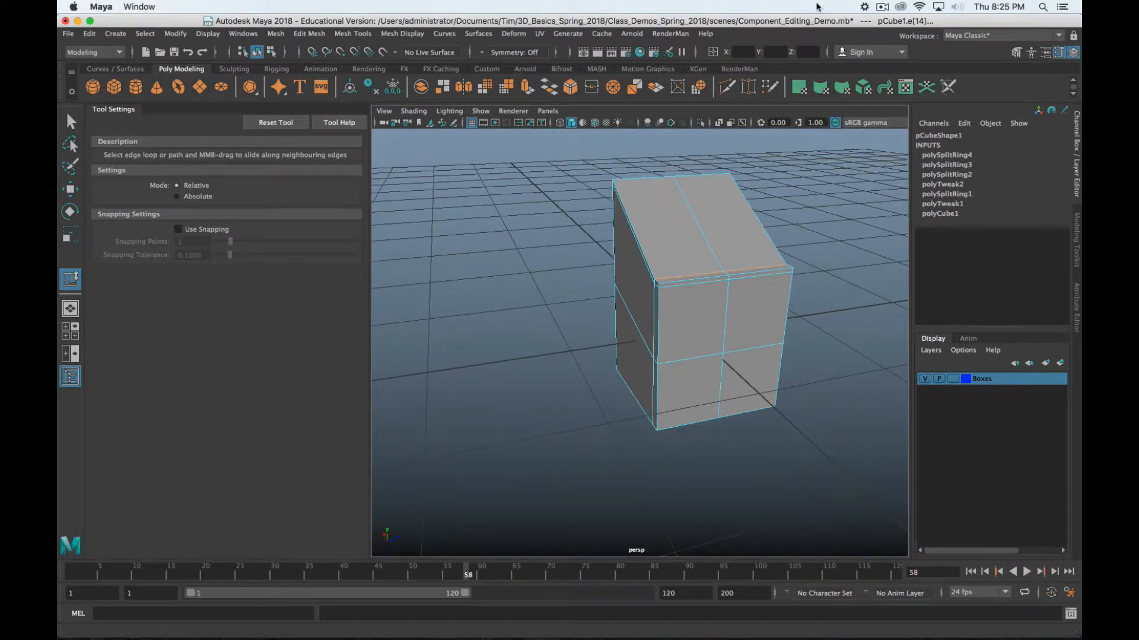
click(882, 7)
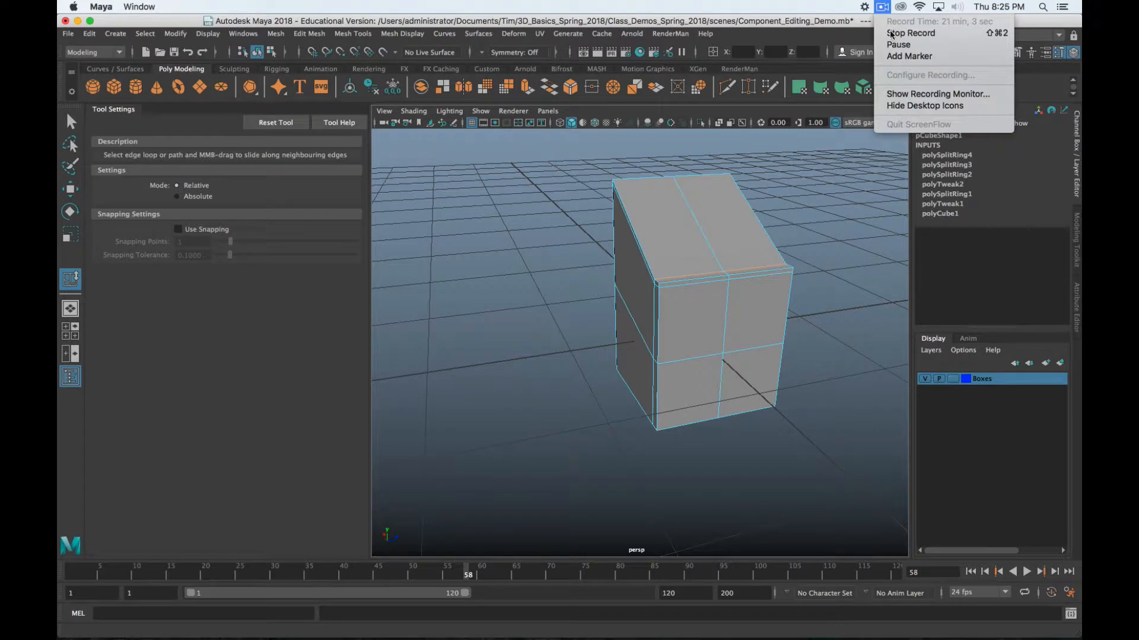
Orbit to the front and select the middle vertical edge of the box
click(924, 48)
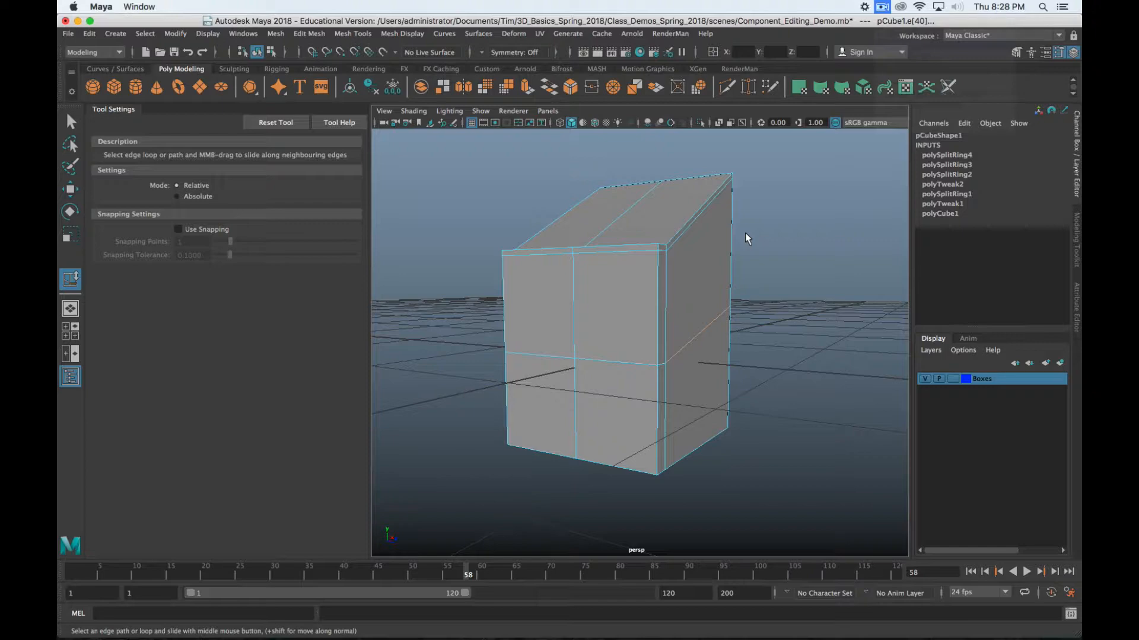
alt+drag(710, 290, 629, 345)
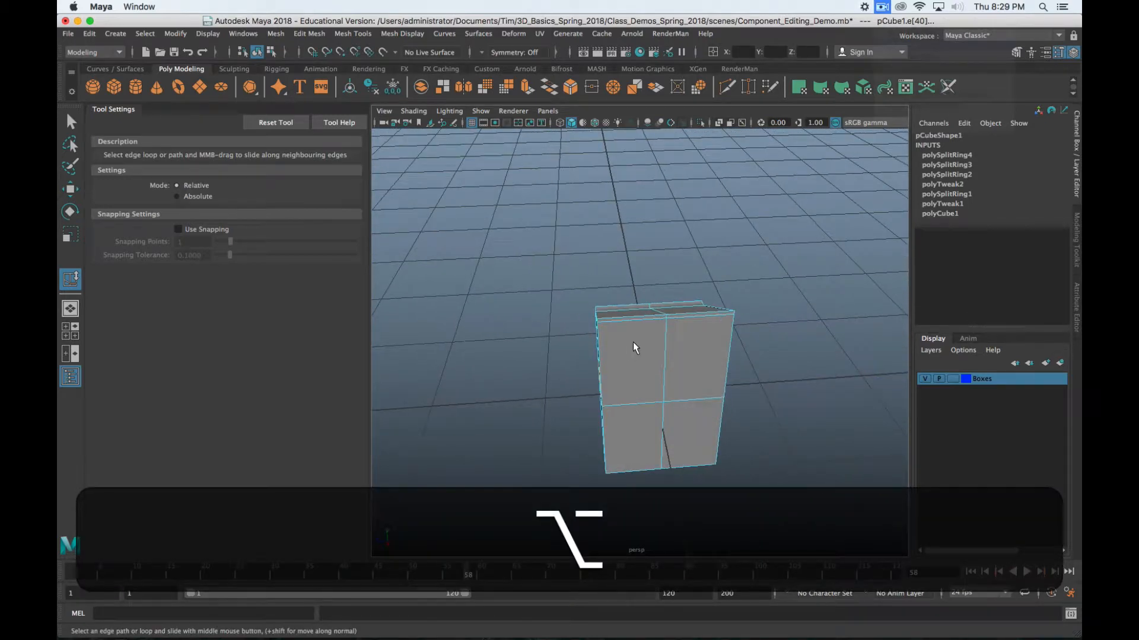
click(664, 338)
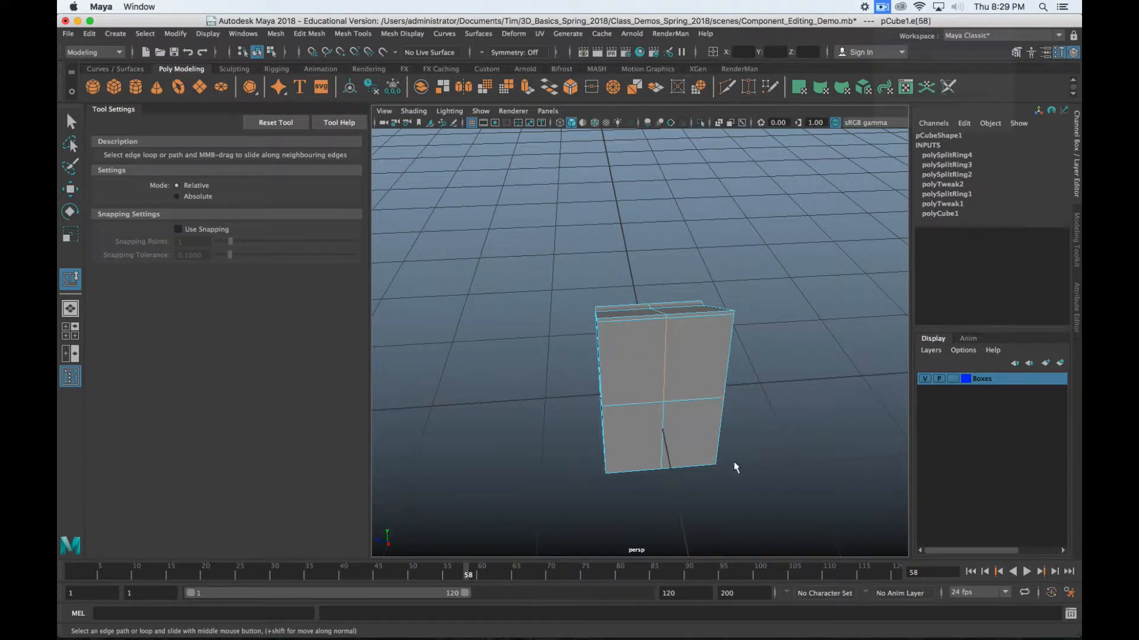
key(shift)
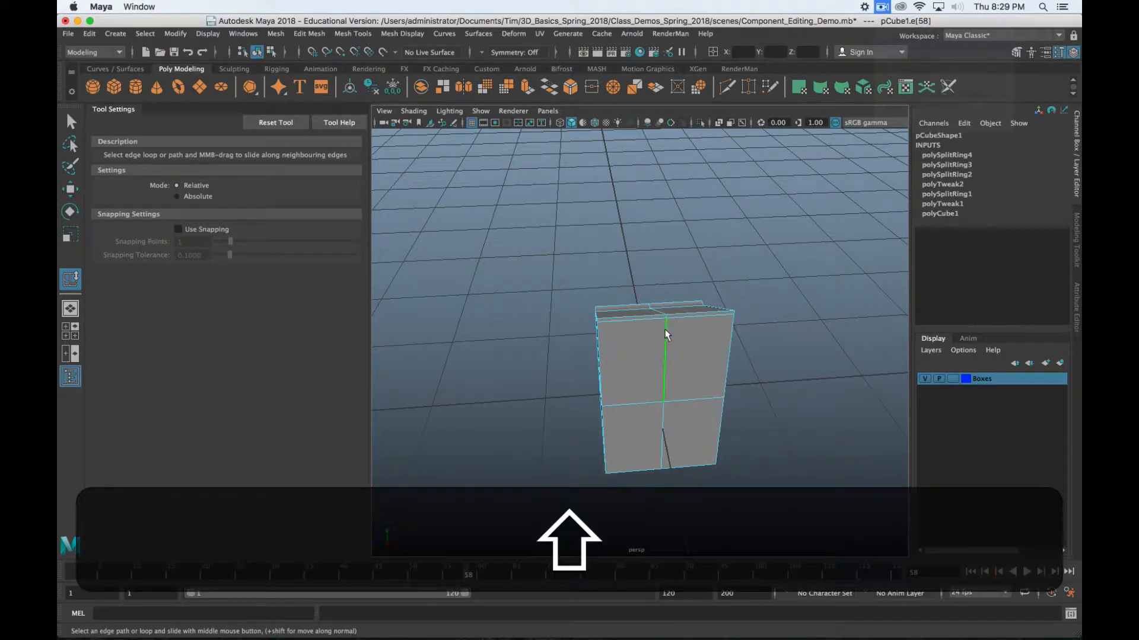
Open the Offset Edge Loop Tool options and enter the tool with default settings
shift+right_click(665, 332)
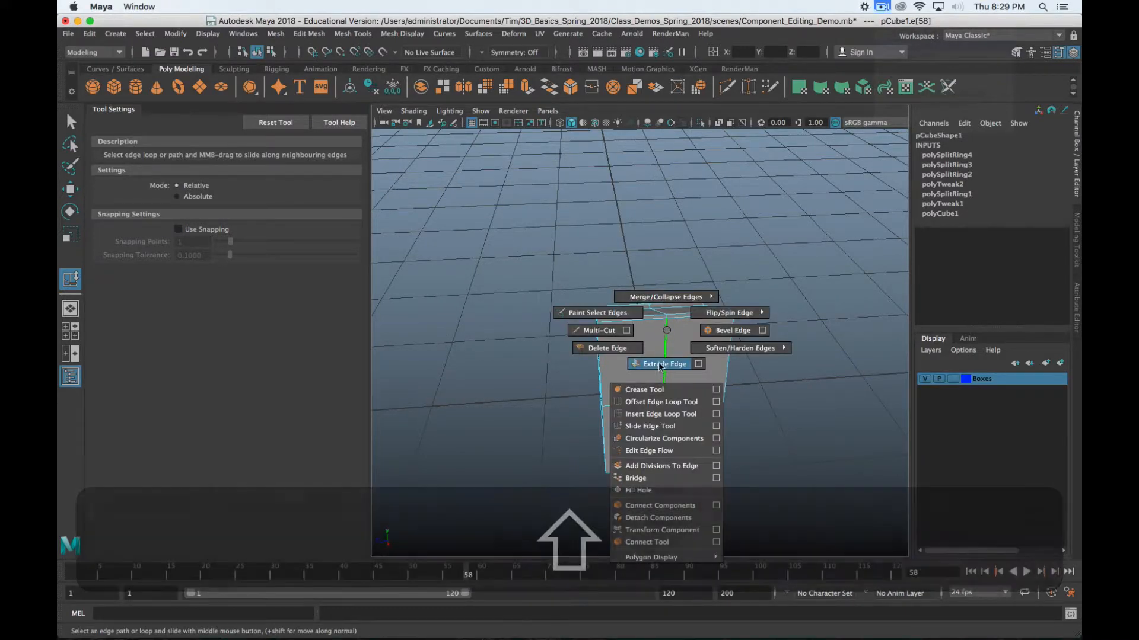
click(716, 402)
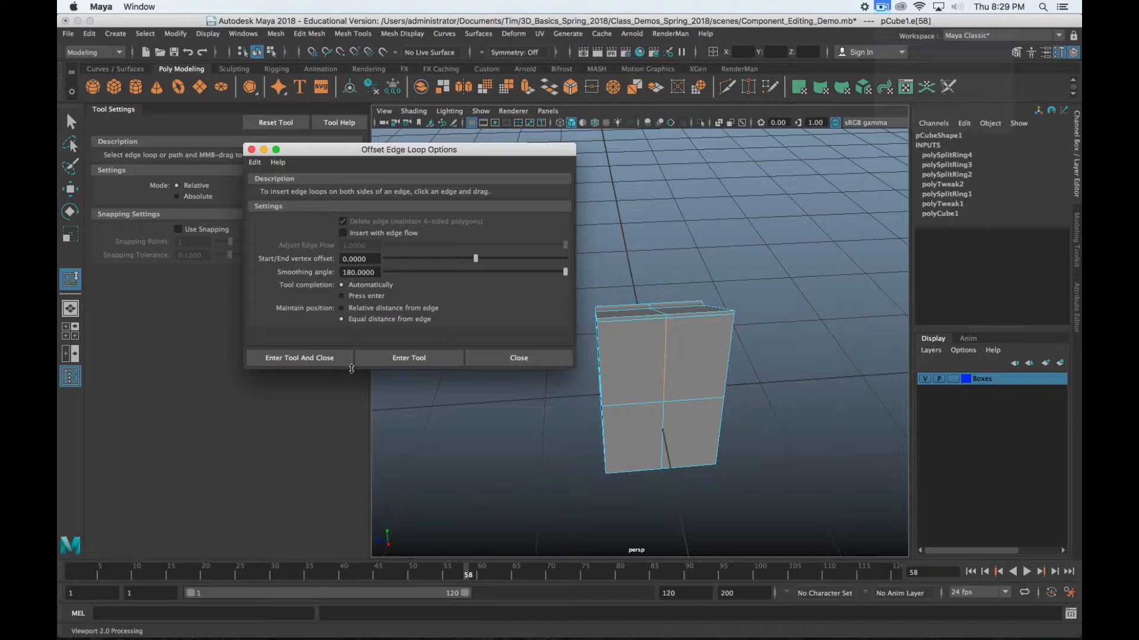
click(279, 358)
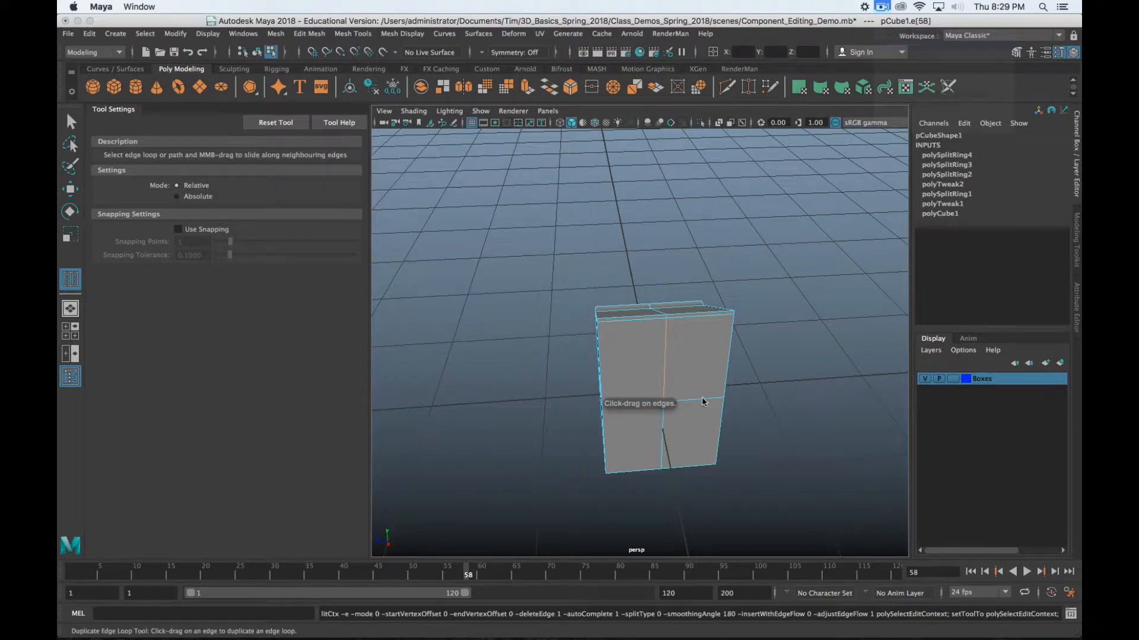
Offset edge loops around the middle vertical edge, then add a second offset pair on another edge
scroll(690, 392, up, 2)
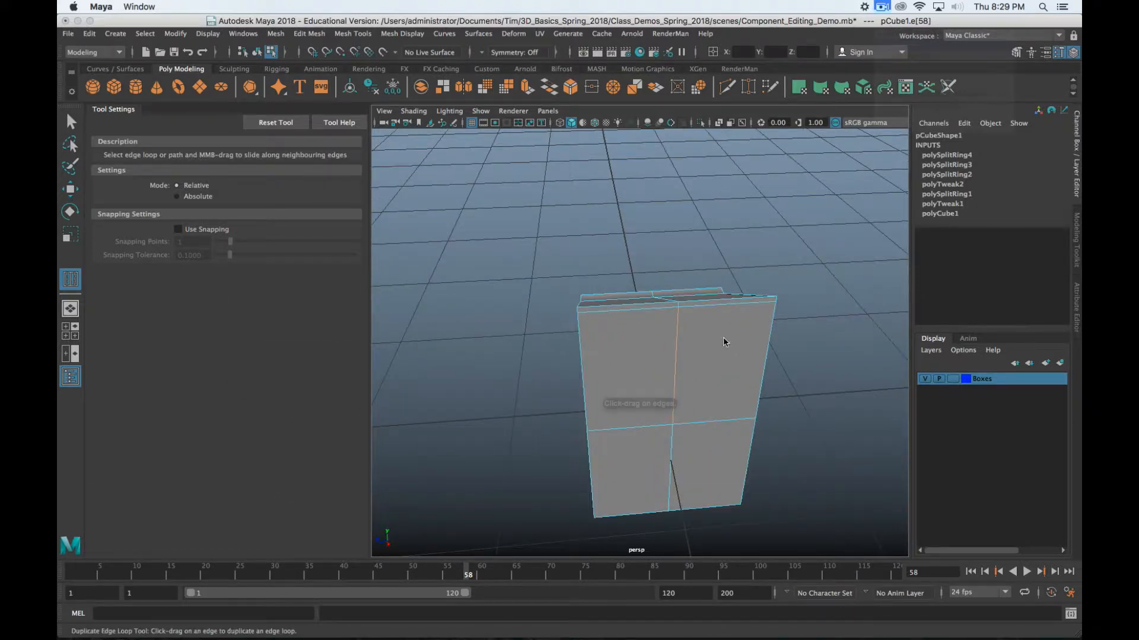
alt+drag(724, 343, 679, 300)
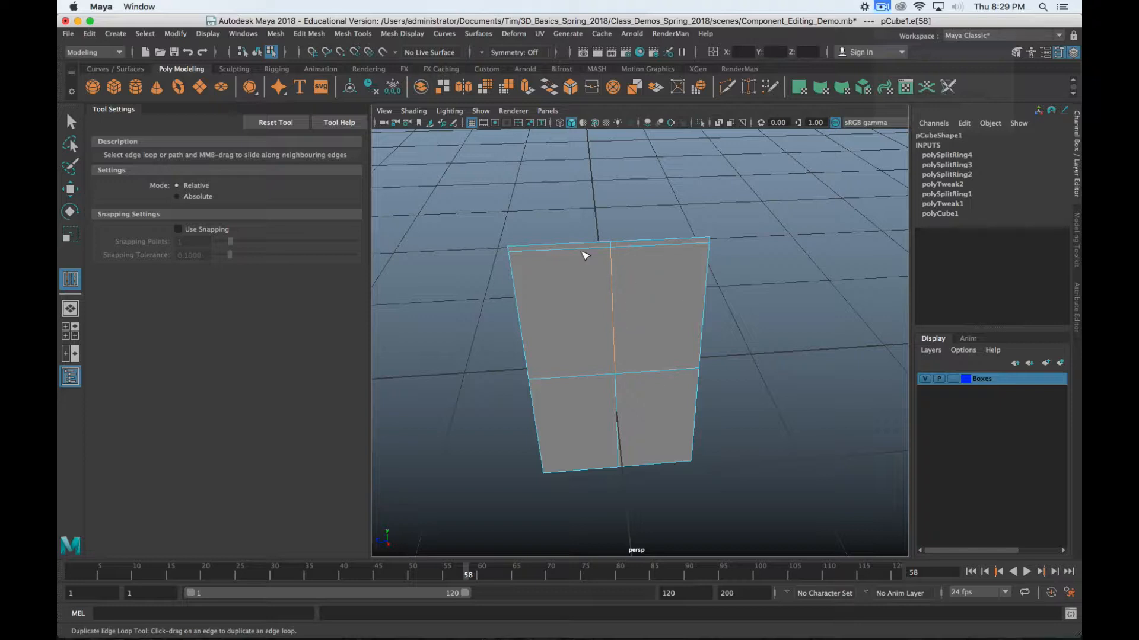
drag(587, 253, 595, 257)
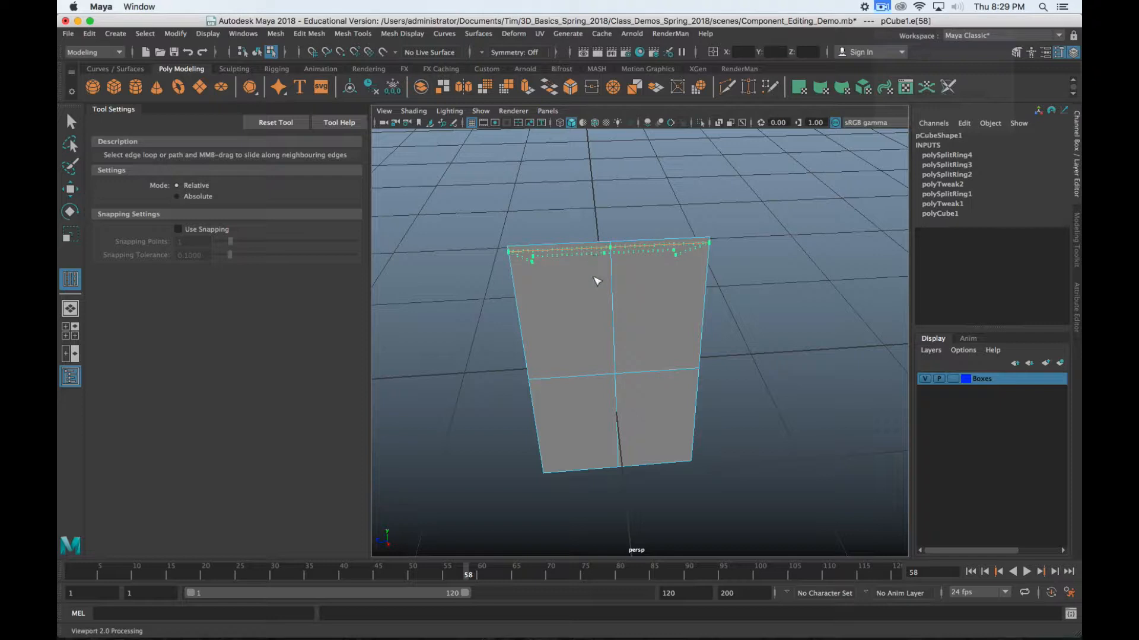
key(z)
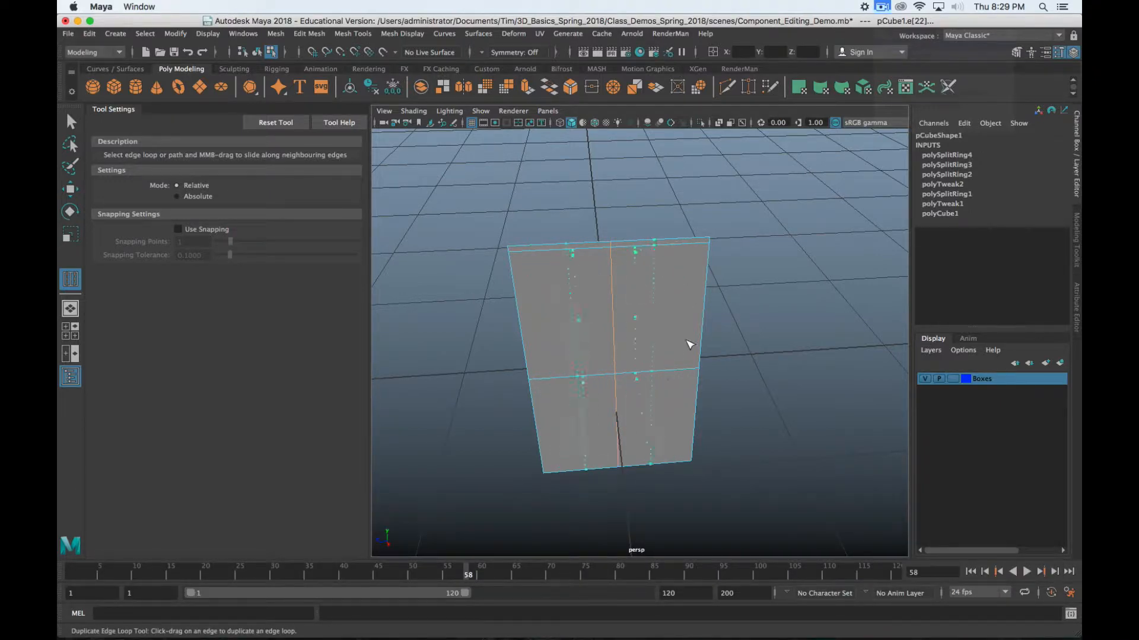
click(692, 372)
alt+drag(803, 372, 600, 348)
alt+drag(600, 348, 613, 463)
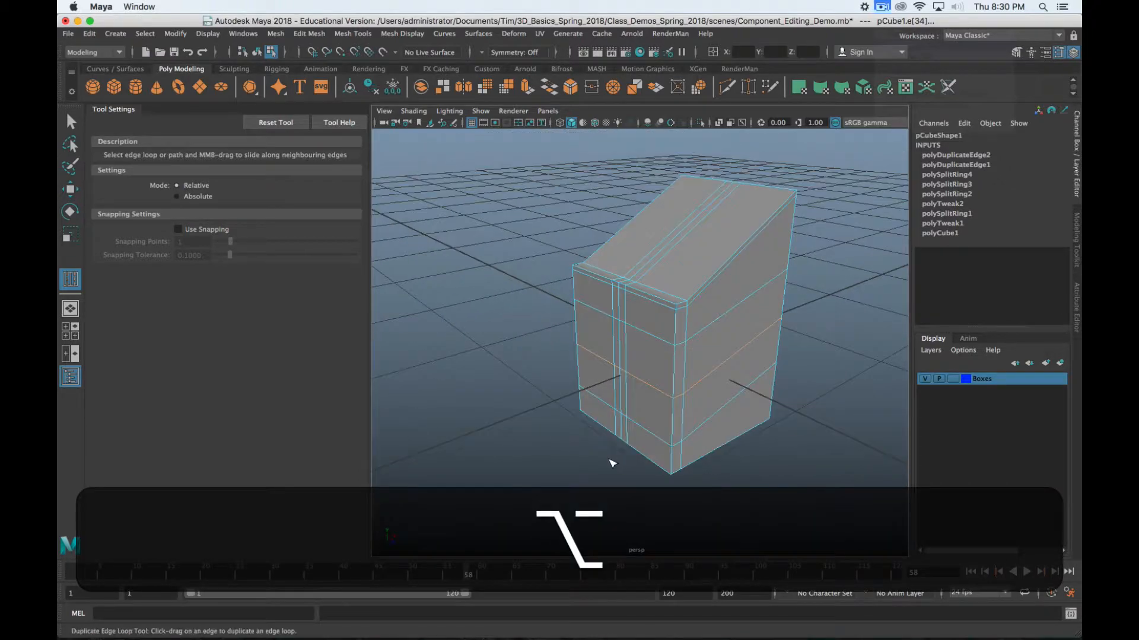
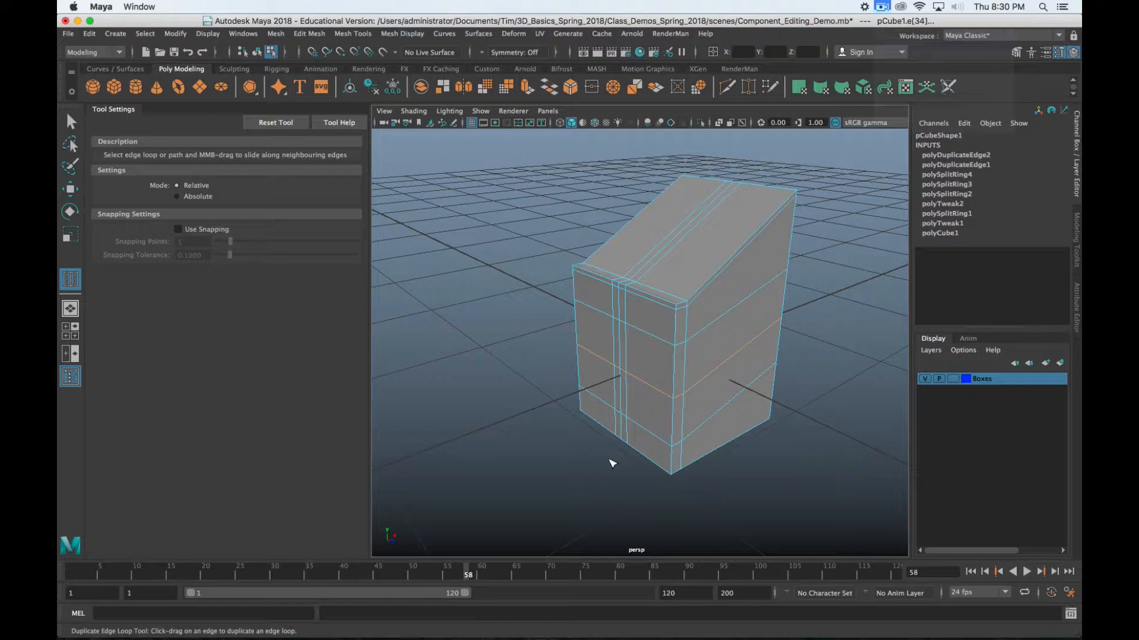
Switch to object mode, select the slanted edge-looped box, and delete it
scroll(795, 302, down, 5)
scroll(771, 321, up, 7)
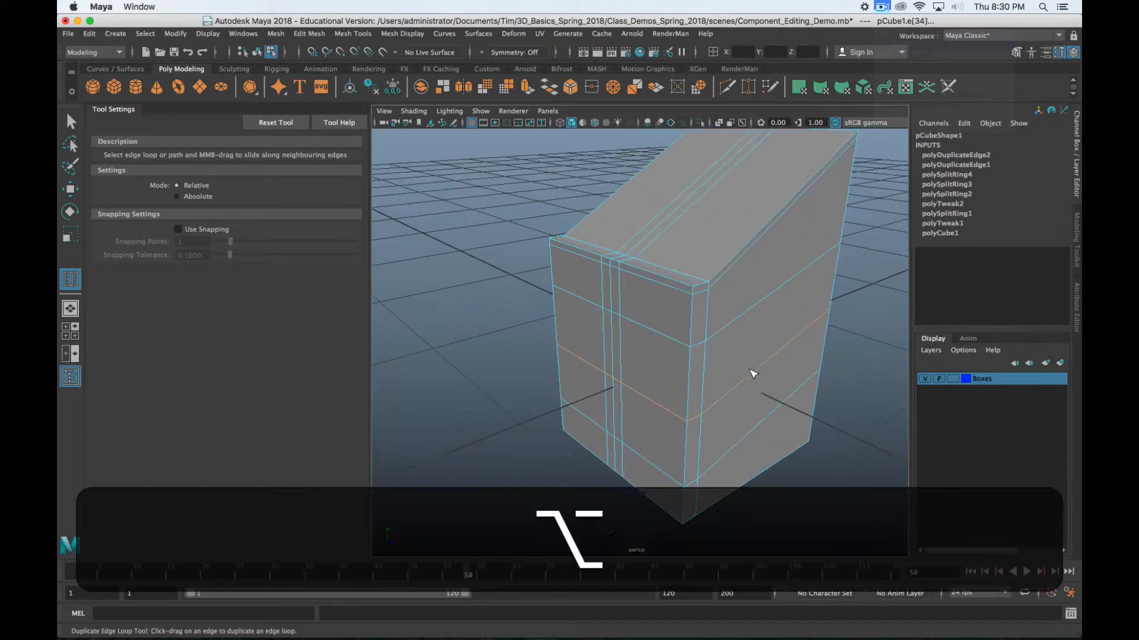
alt+middle_drag(752, 373, 684, 382)
scroll(684, 381, down, 8)
key(q)
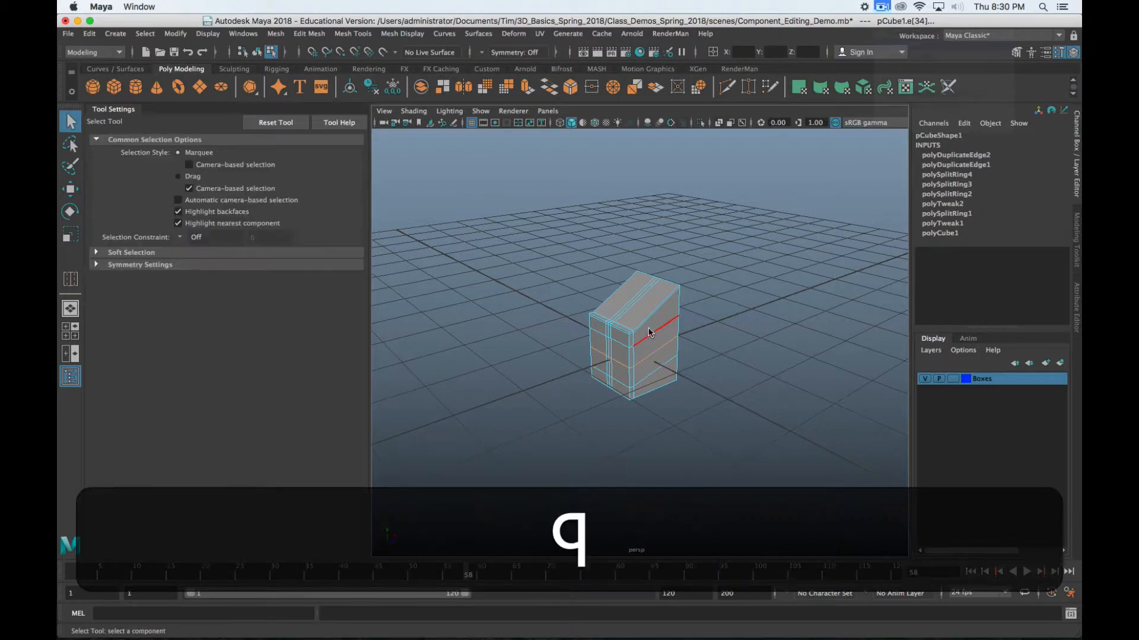
right_drag(652, 320, 714, 259)
key(Delete)
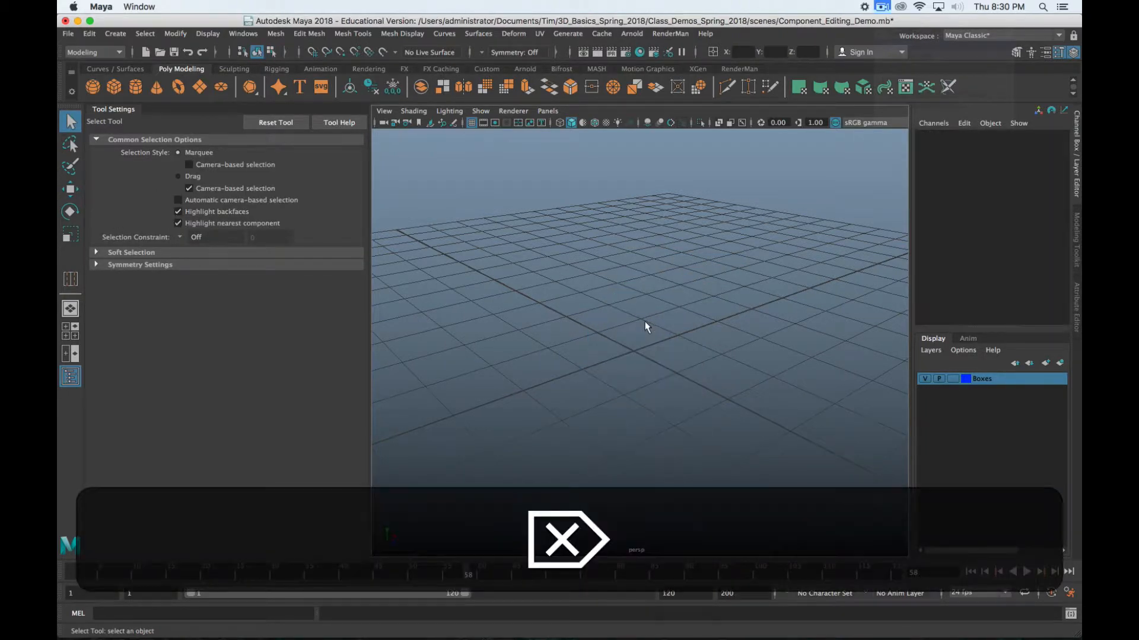
Undo the deletion to bring back a plain cube and orbit down near eye level
key(super+z)
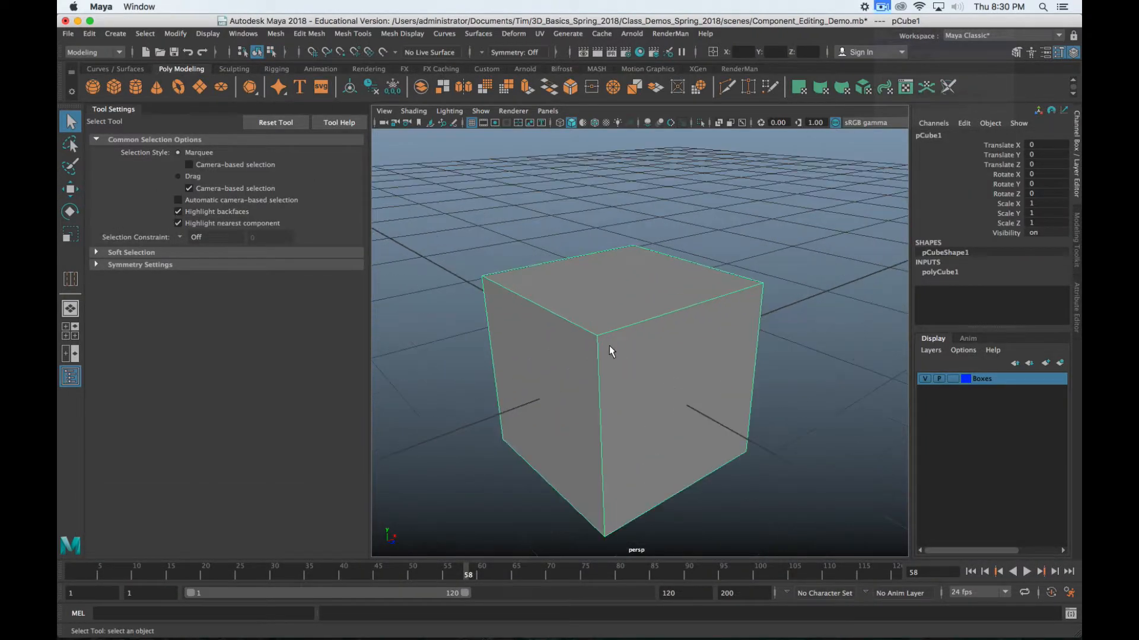
alt+drag(611, 348, 649, 299)
alt+scroll(649, 300, down, 5)
alt+middle_drag(649, 299, 656, 356)
alt+drag(656, 355, 629, 341)
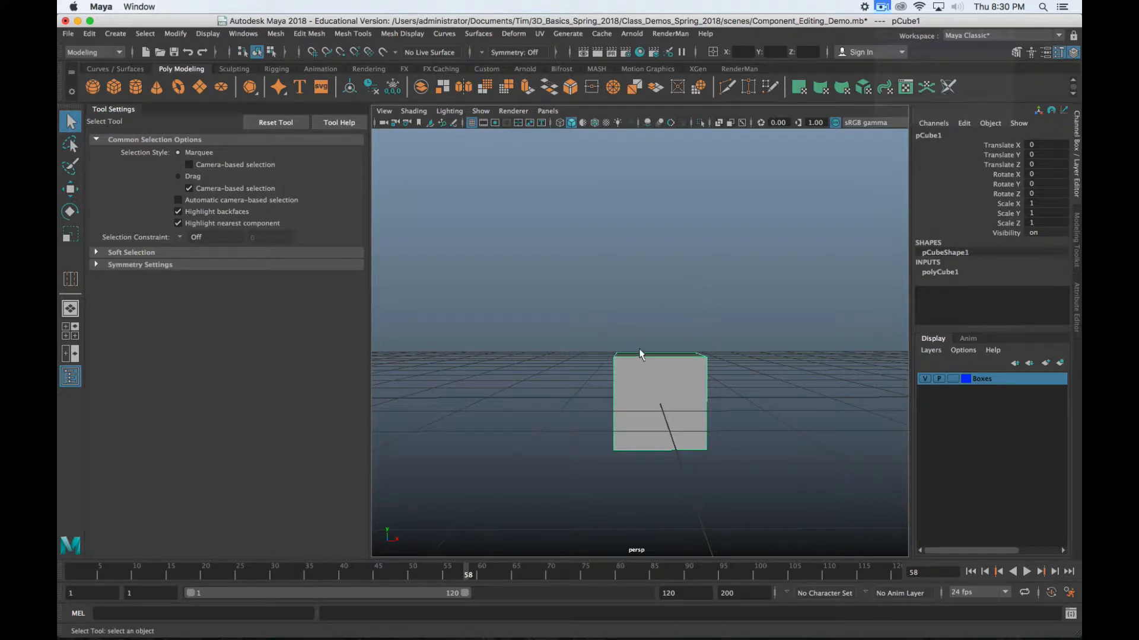
alt+scroll(656, 357, up, 3)
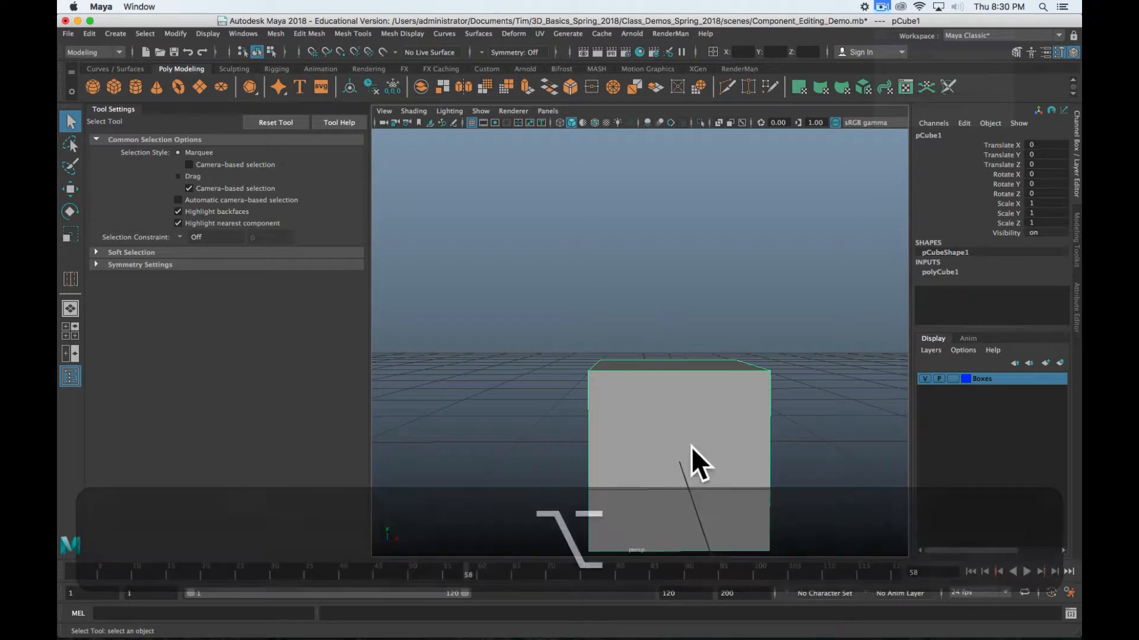
Switch the cube to edge mode and open the Insert Edge Loop Tool options
alt+drag(705, 428, 696, 319)
right_drag(696, 319, 698, 254)
shift+right_drag(688, 321, 735, 402)
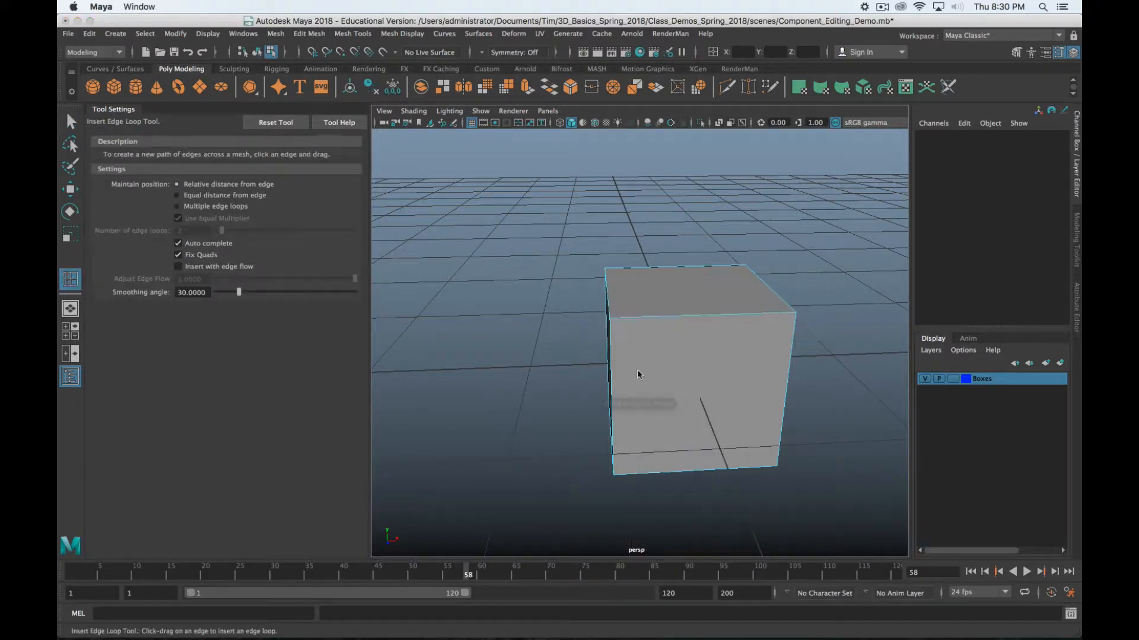
Set Multiple edge loops with a count of 4 and insert them across a top edge
click(178, 208)
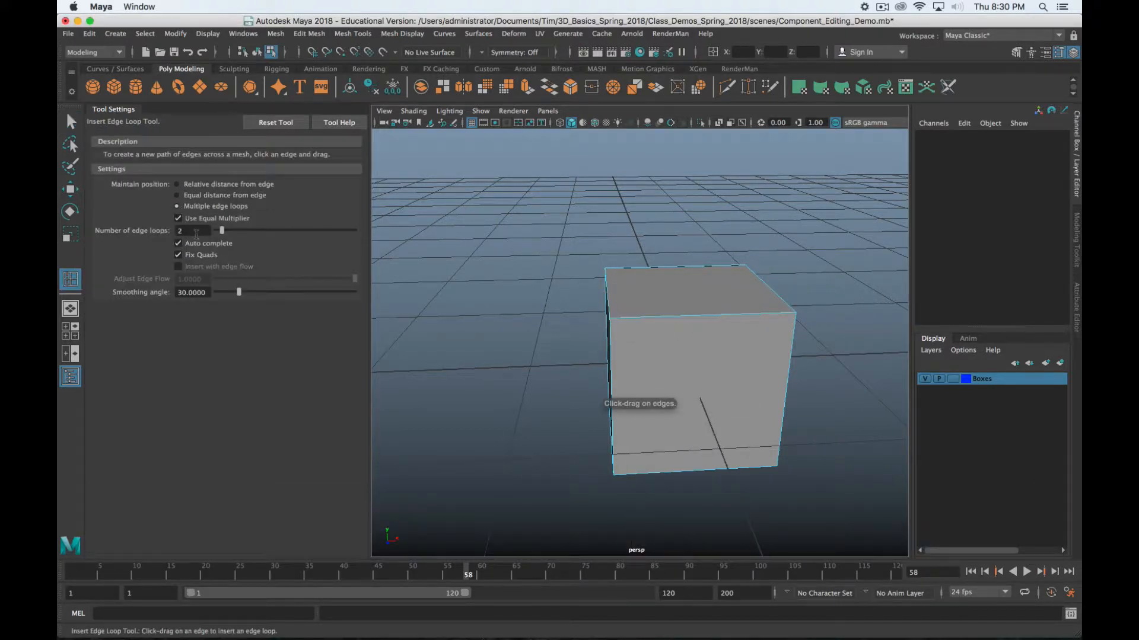
double_click(189, 230)
text(4)
key(Return)
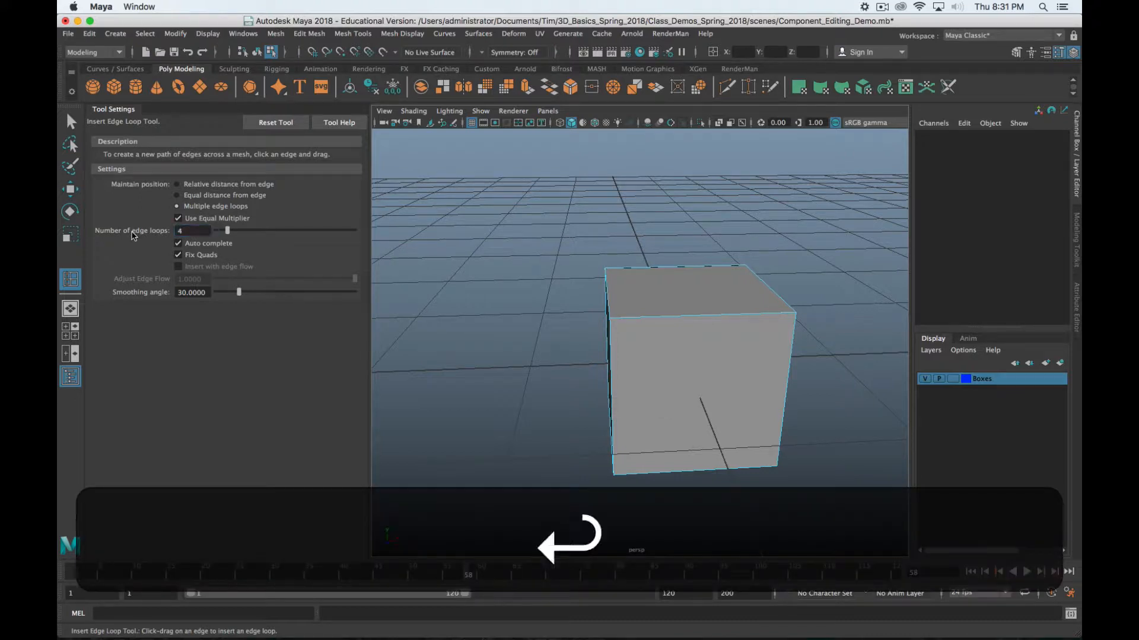
click(725, 323)
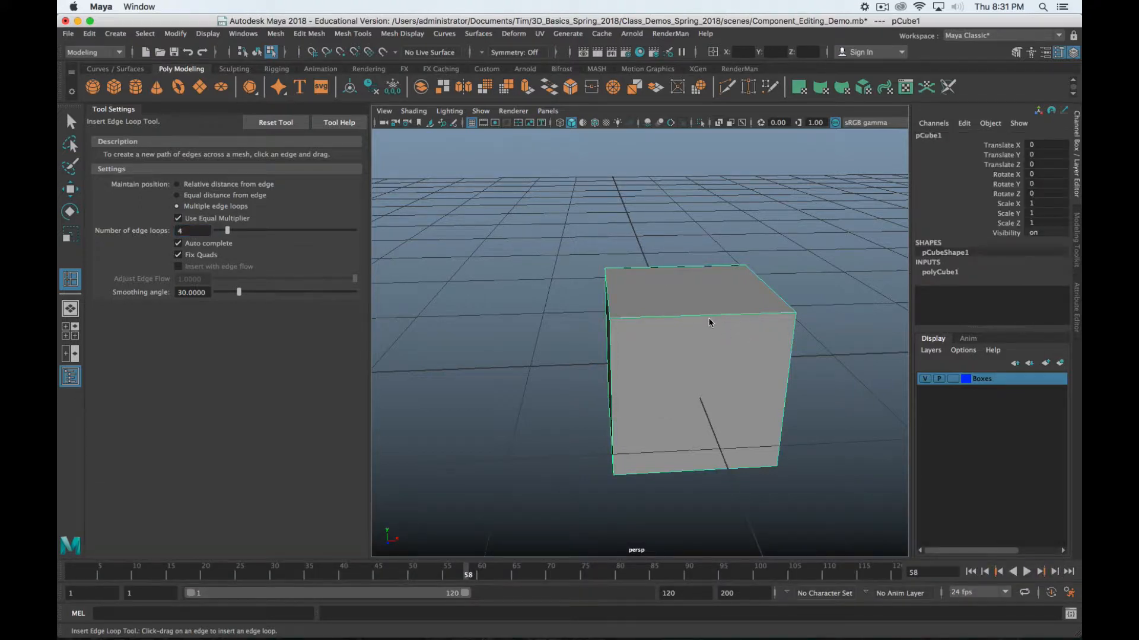
click(709, 320)
alt+drag(707, 330, 703, 333)
right_drag(703, 332, 703, 245)
Select four top edges of the cube and raise them with the Move tool
key(w)
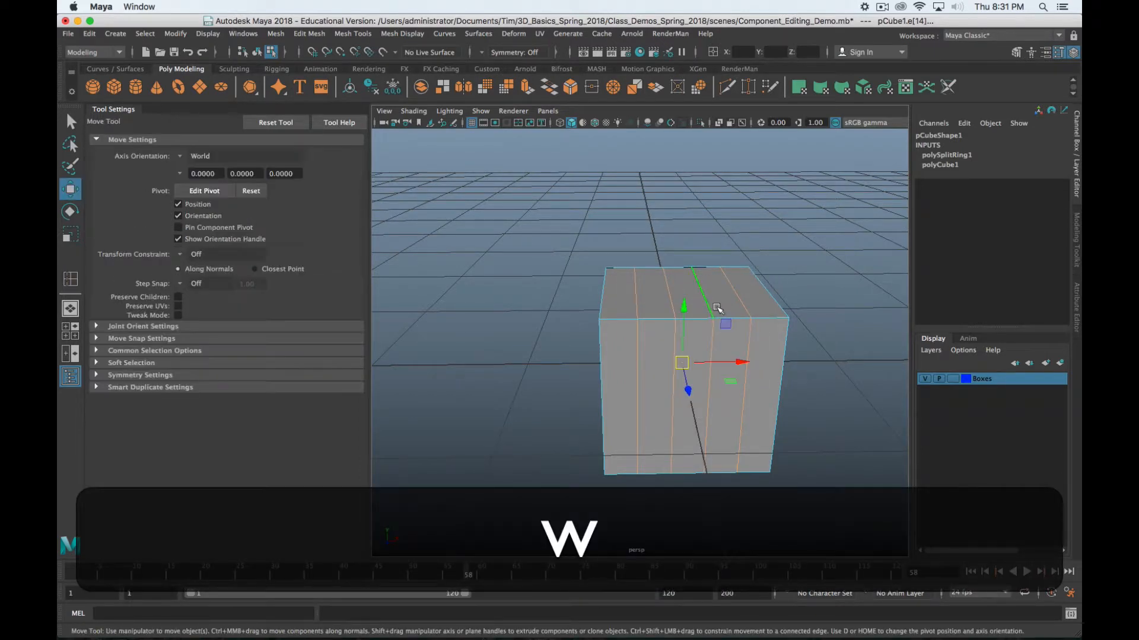
click(667, 292)
shift+click(705, 300)
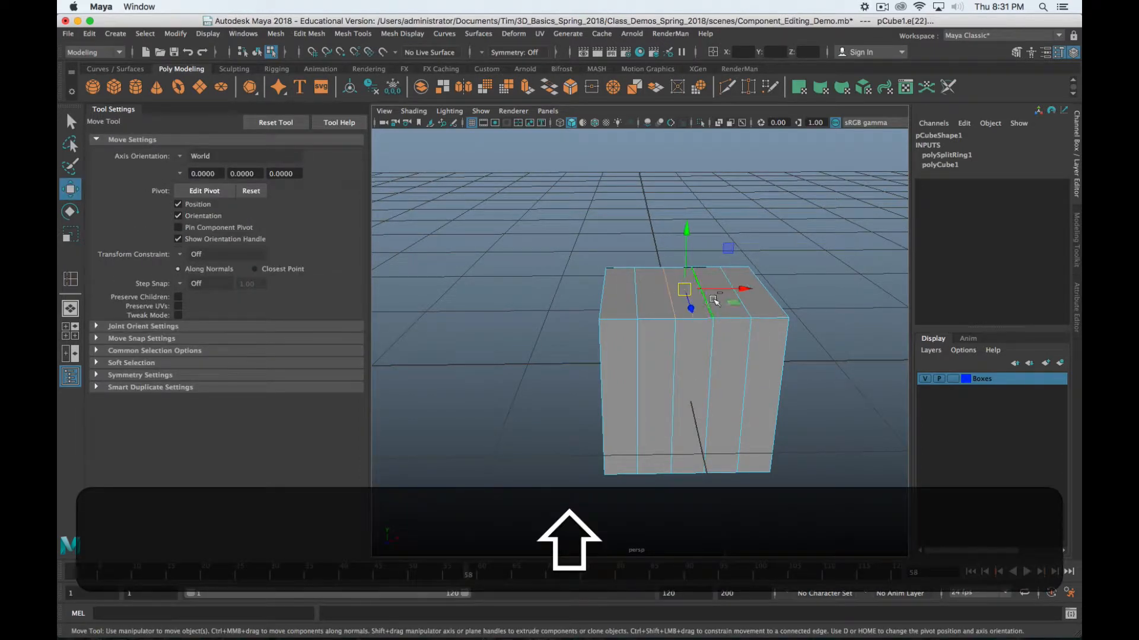
shift+click(745, 310)
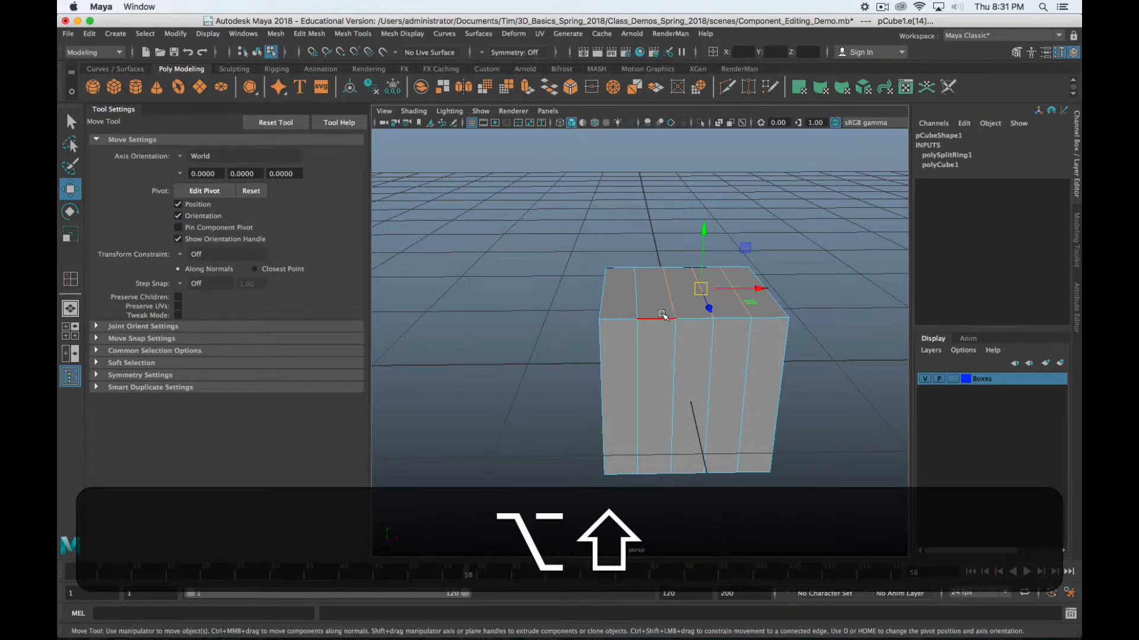
alt+shift+drag(743, 309, 637, 284)
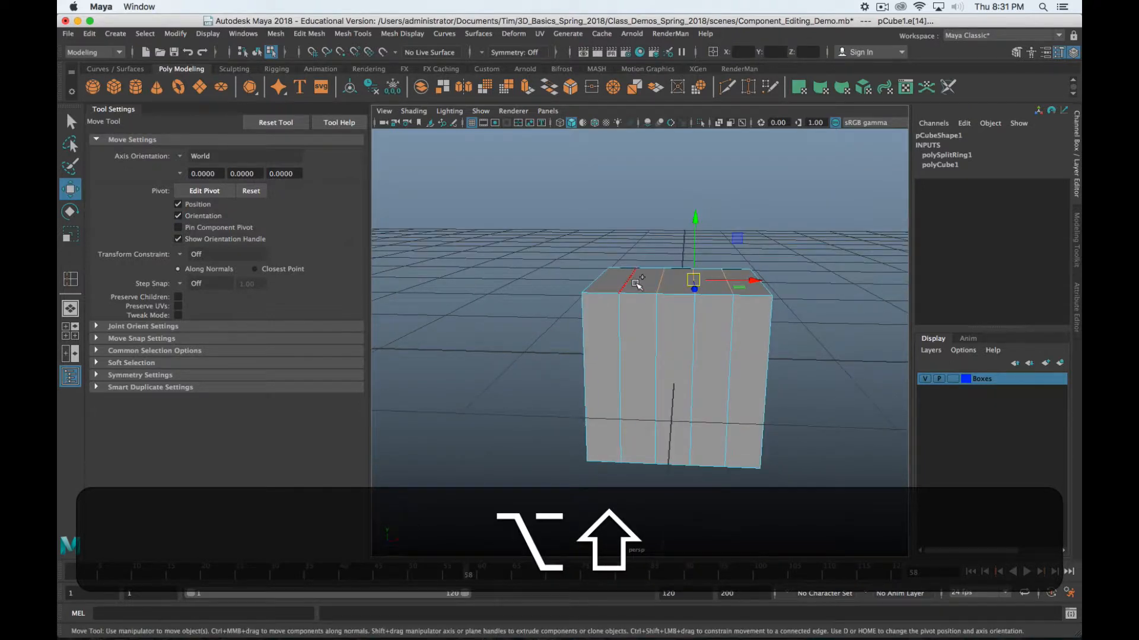
shift+click(762, 285)
drag(697, 218, 697, 201)
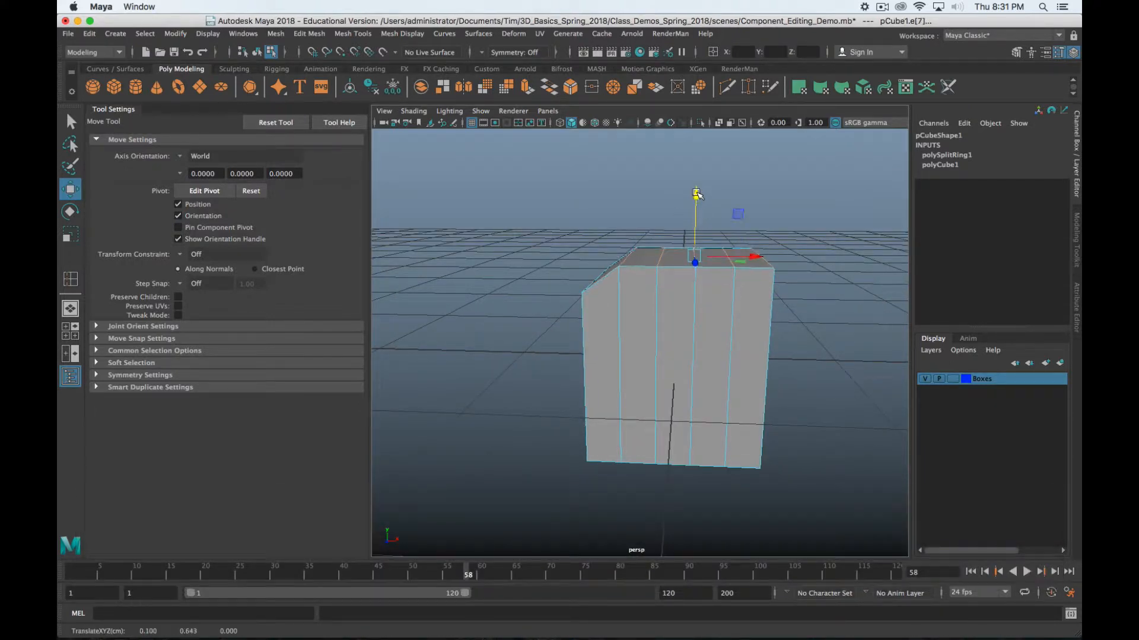
Select another set of top edges and raise them higher
alt+drag(651, 267, 649, 275)
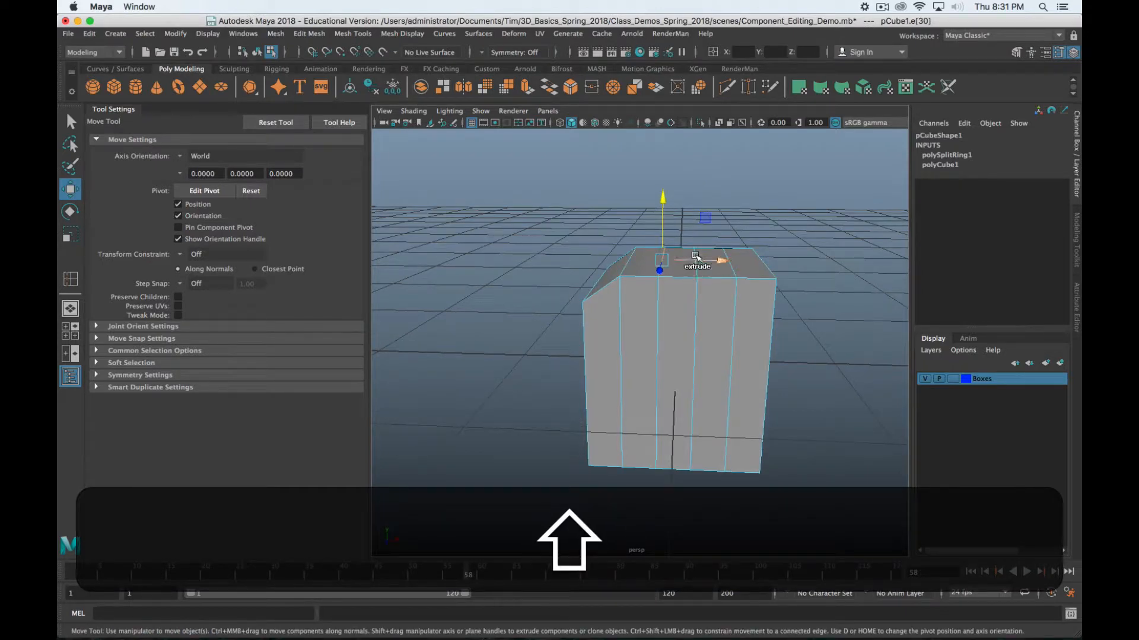
shift+click(693, 254)
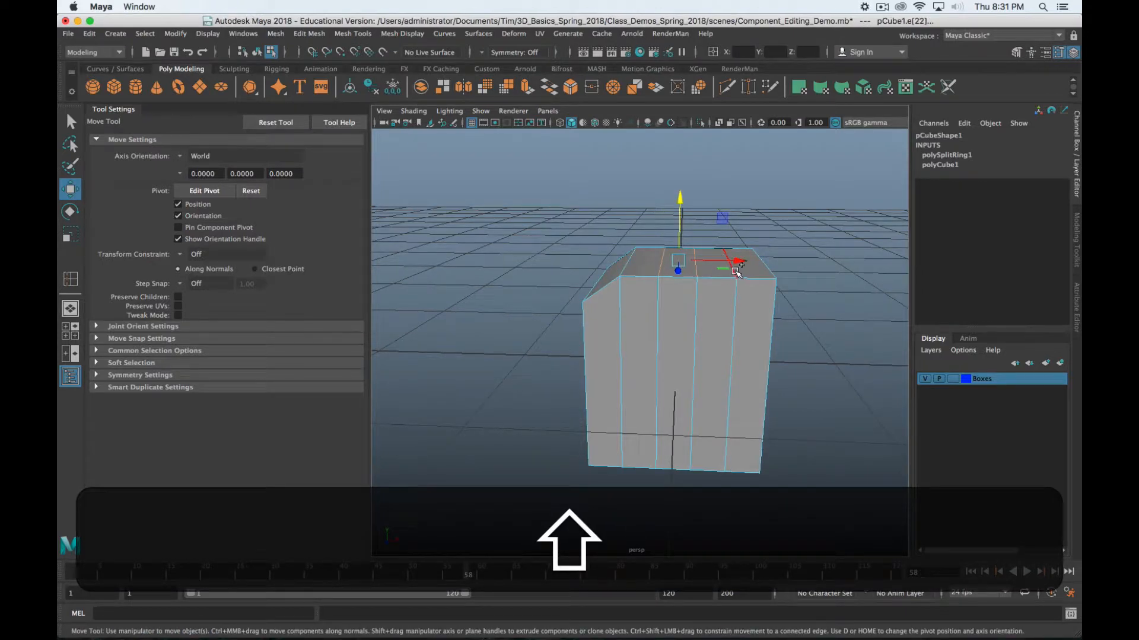
shift+click(735, 272)
shift+click(764, 267)
shift+click(770, 271)
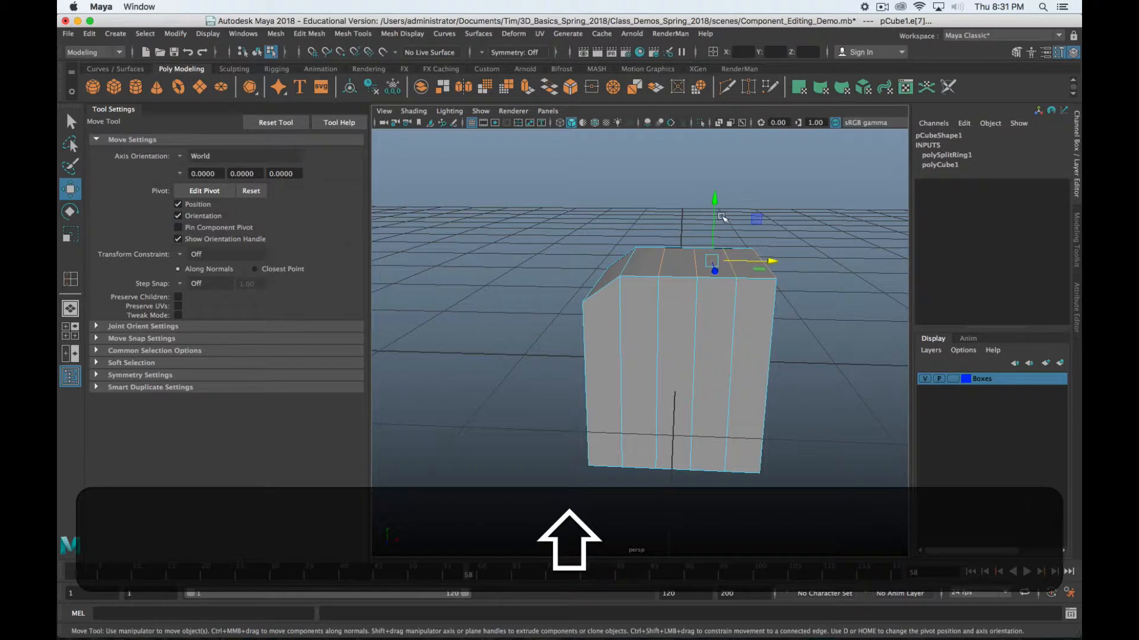
drag(715, 204, 714, 164)
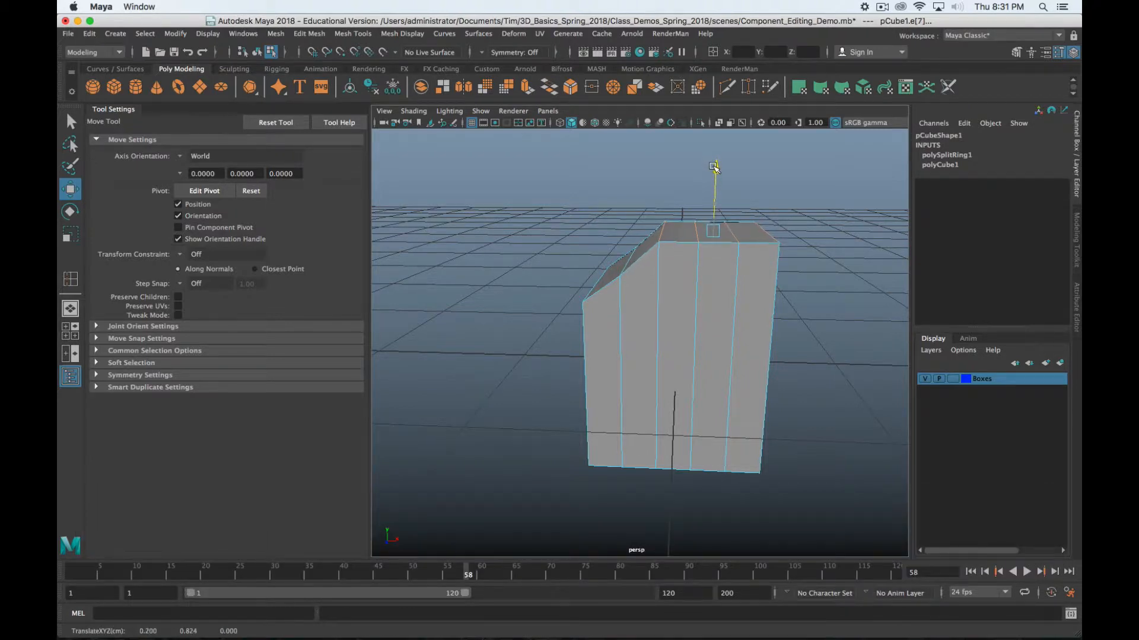
Select the middle top edge and pull it up into a ridge
alt+drag(688, 288, 689, 337)
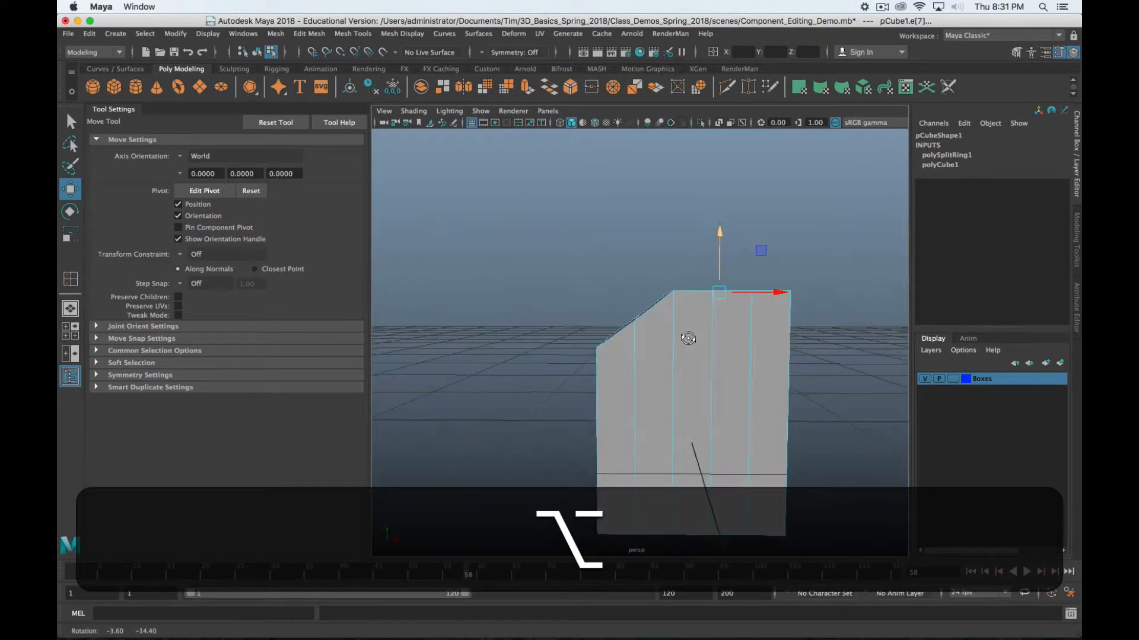
alt+drag(719, 393, 687, 331)
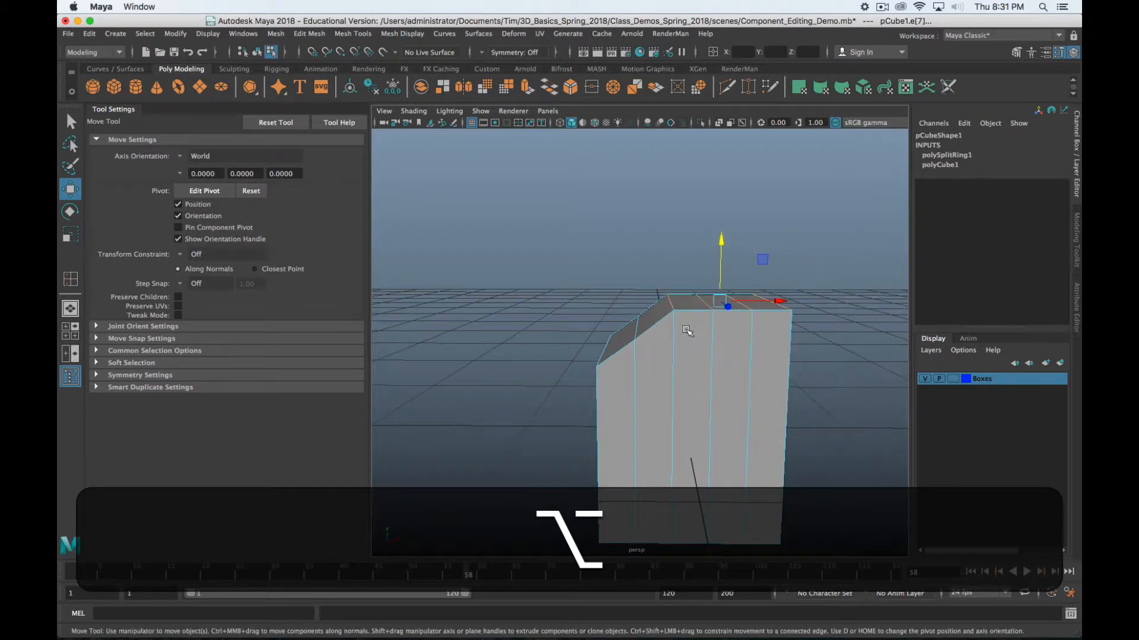
click(701, 301)
alt+drag(707, 214, 729, 318)
click(735, 298)
drag(728, 236, 728, 208)
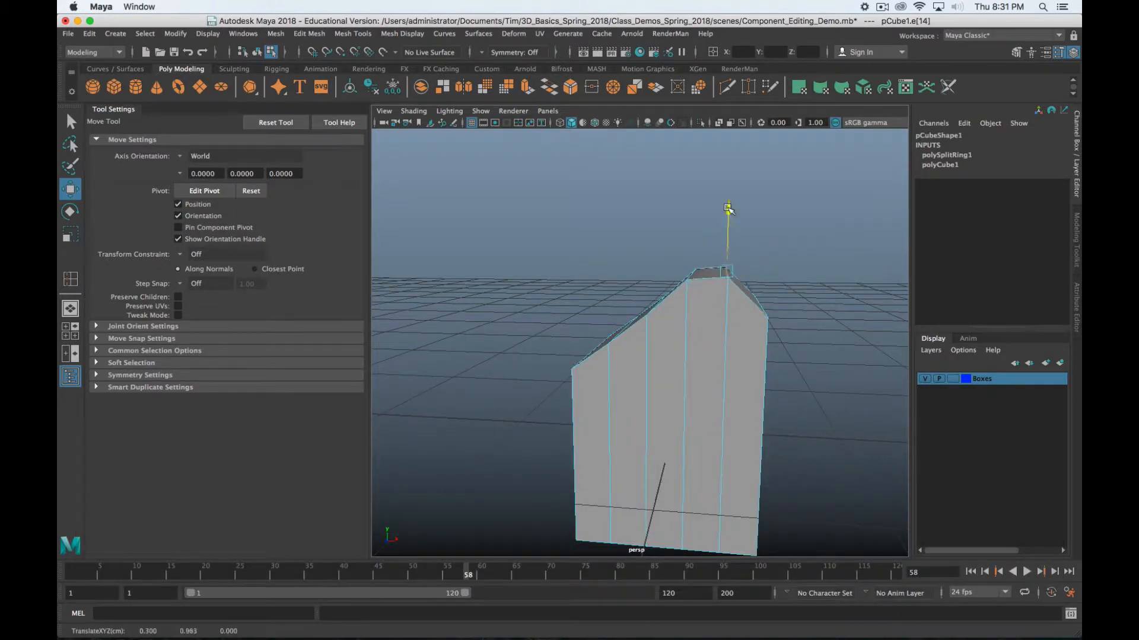
Undo back past the four edge loops, then raise one top edge to slope the top
key(z)
key(z)
key(z)
key(z)
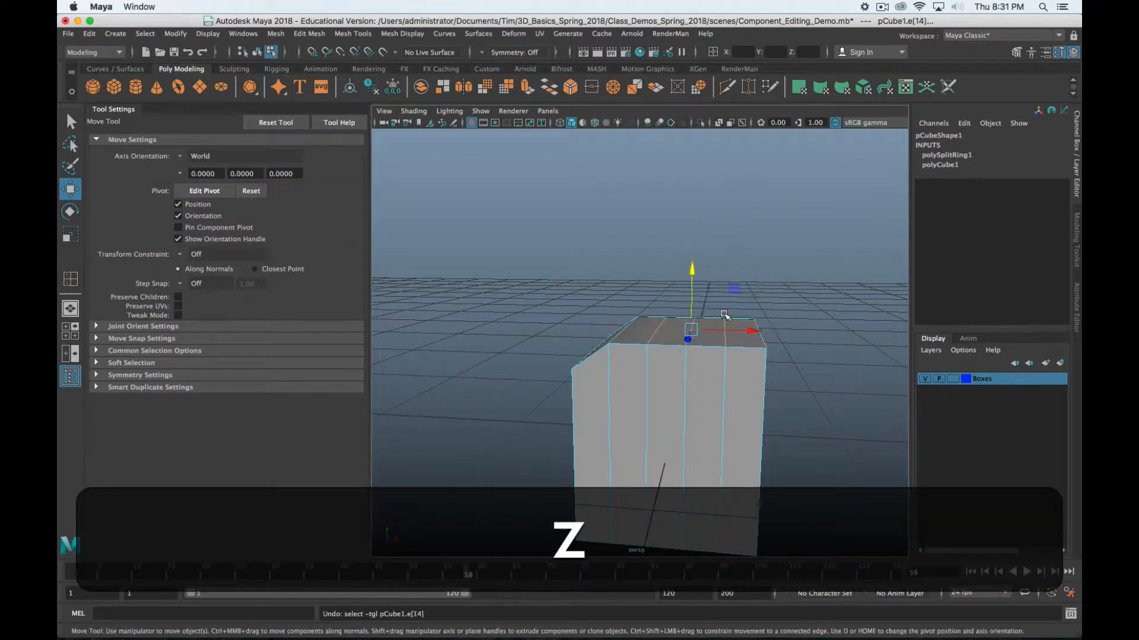
key(z)
alt+drag(724, 314, 551, 410)
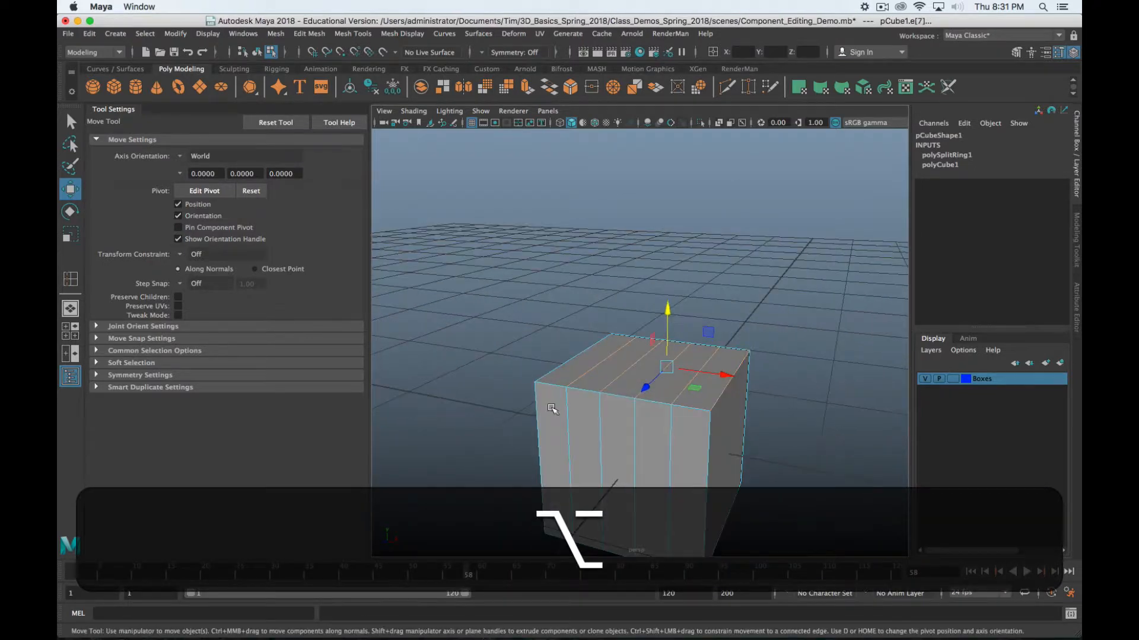
key(z)
key(z)
key(z)
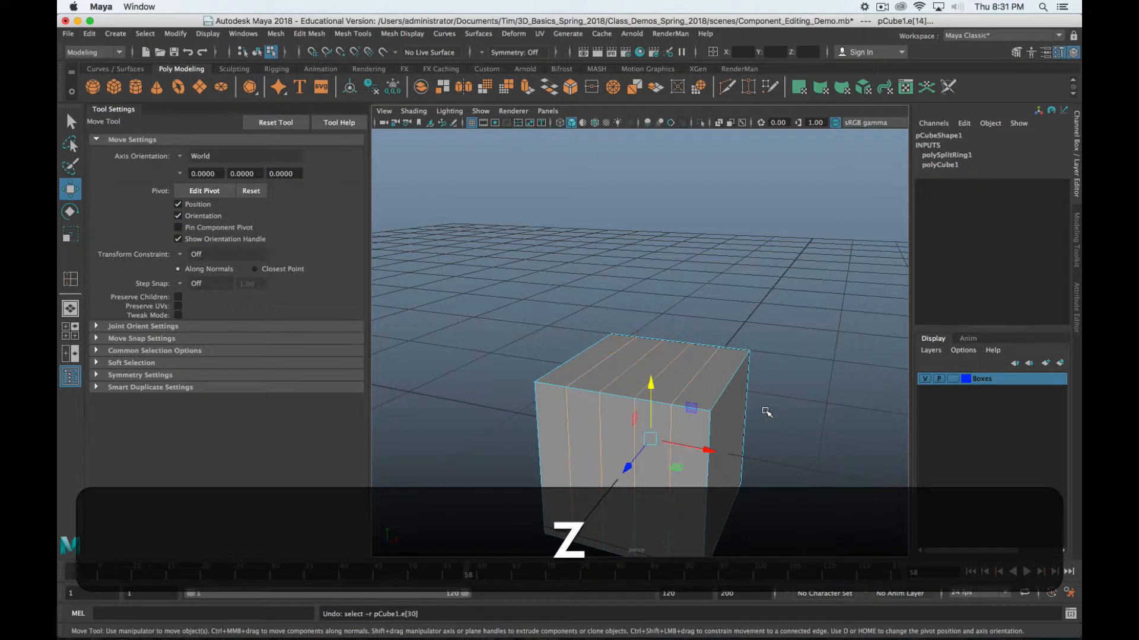
key(z)
alt+drag(744, 451, 761, 171)
alt+drag(716, 342, 718, 334)
Set the Insert Edge Loop Tool to 1 loop and insert one loop through the box
shift+right_drag(680, 292, 726, 376)
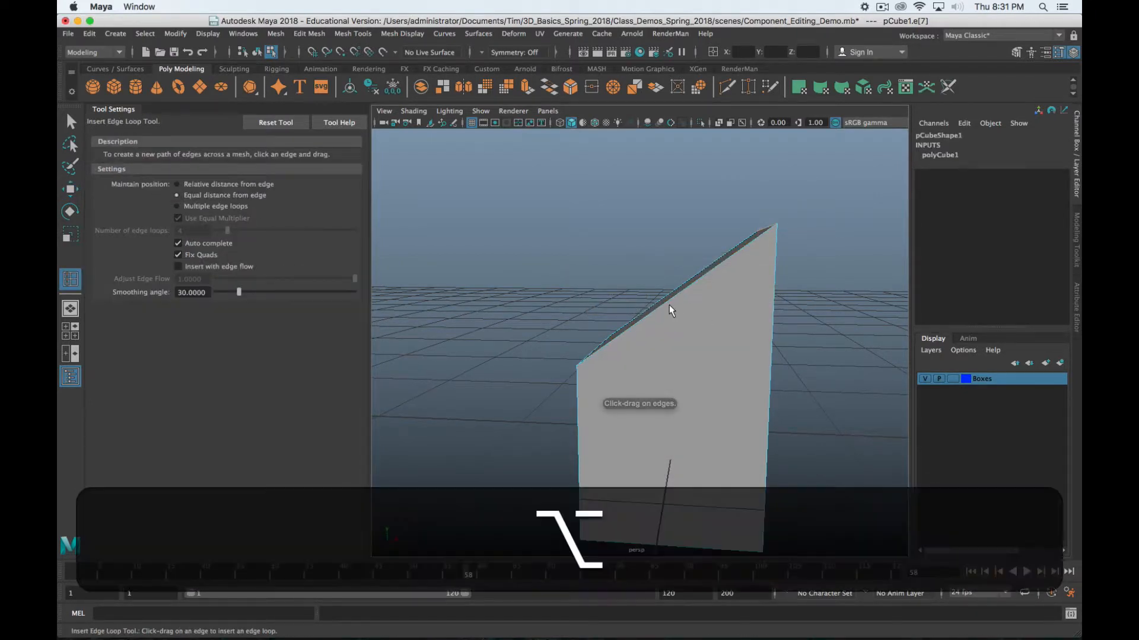
alt+drag(669, 304, 668, 310)
click(181, 206)
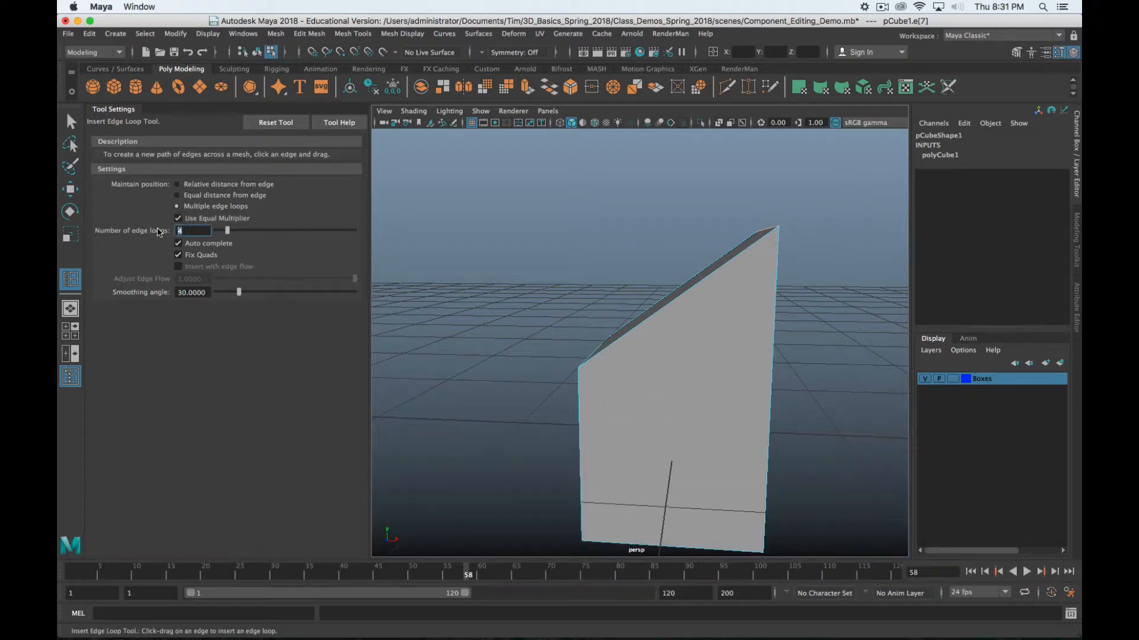
text(1)
key(Return)
click(674, 298)
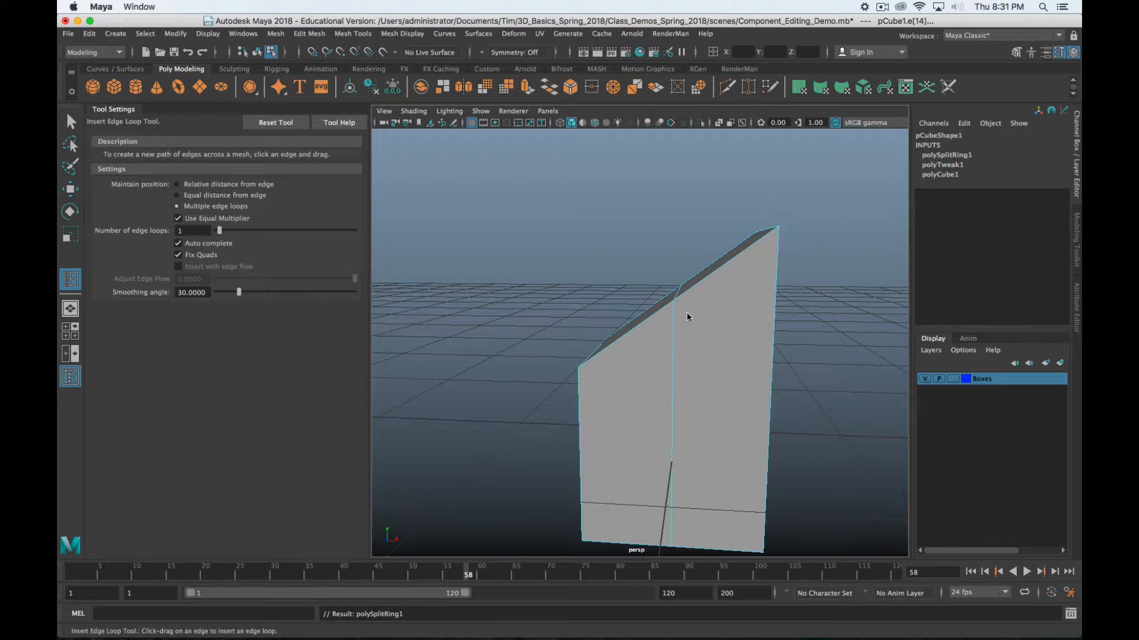
Insert another edge loop across the box
key(q)
key(w)
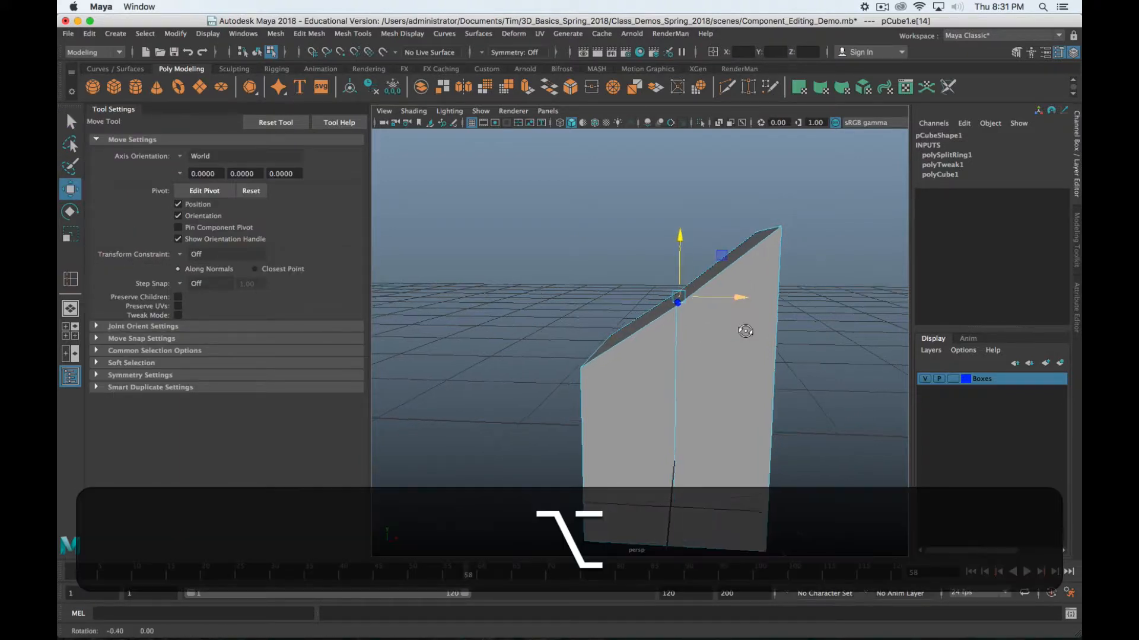
alt+drag(745, 331, 675, 337)
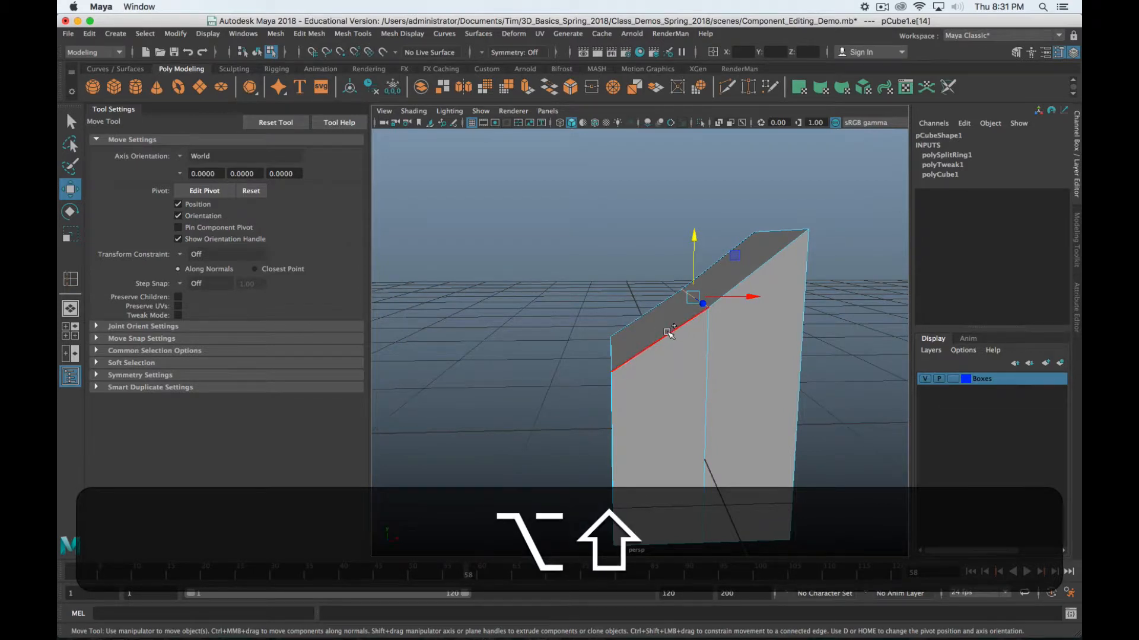
shift+right_drag(667, 333, 685, 418)
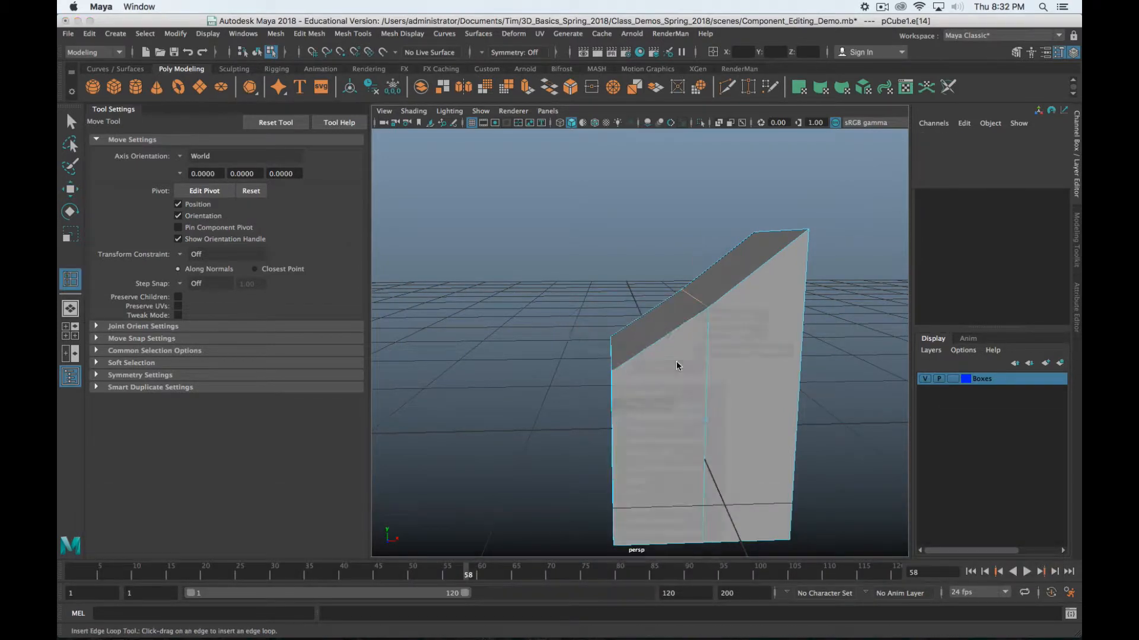
click(662, 342)
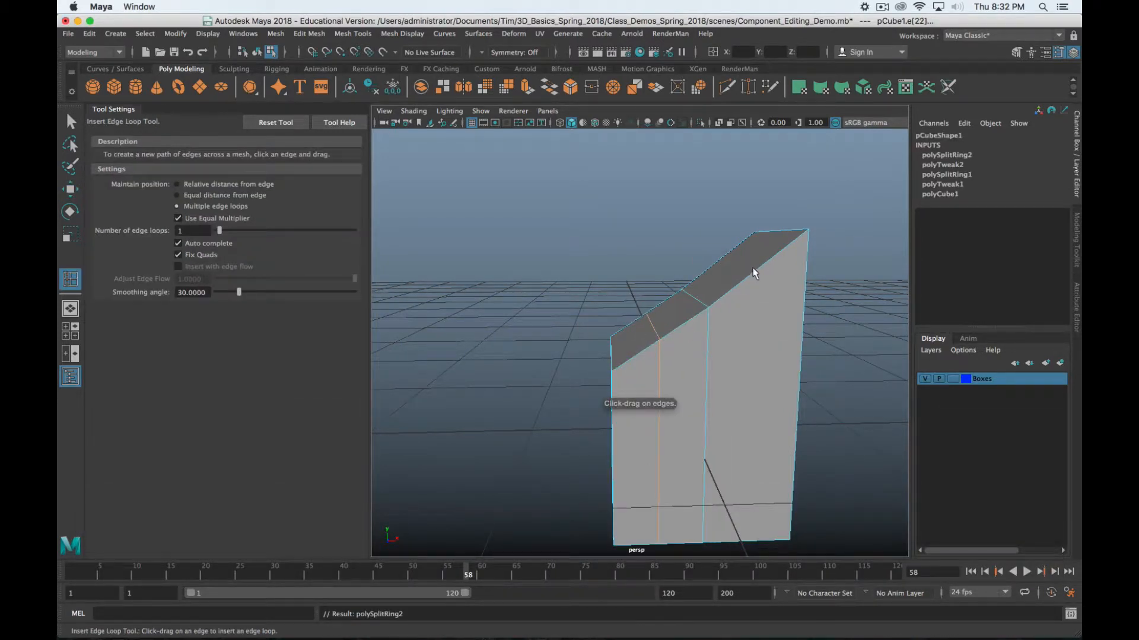
Raise the new loop's top edge upward and select the front top edge
key(w)
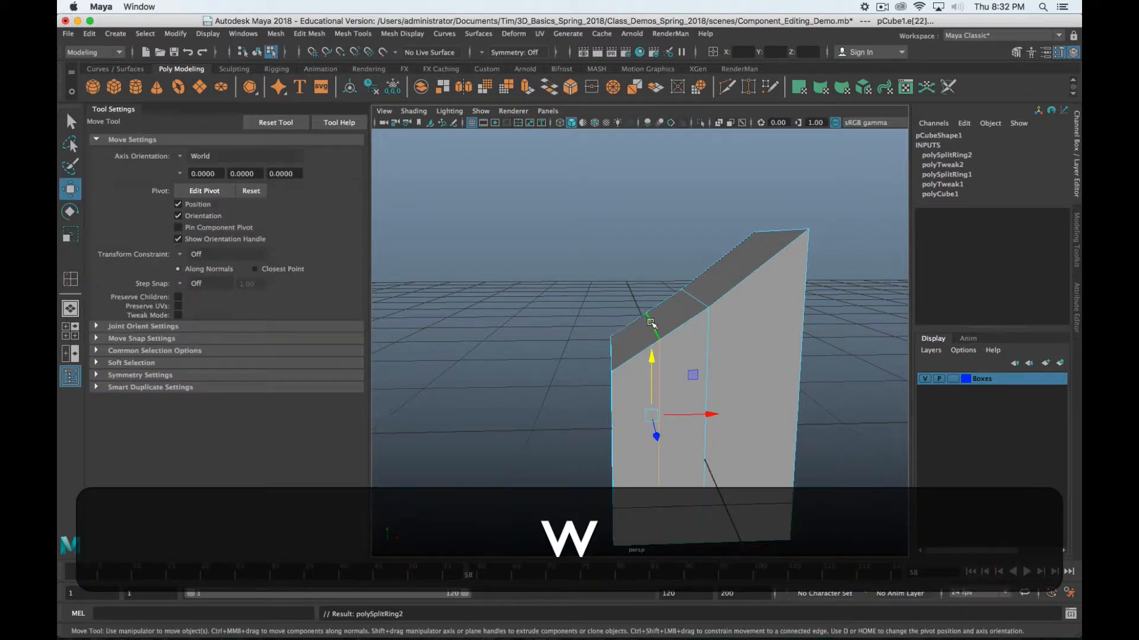
drag(651, 323, 701, 330)
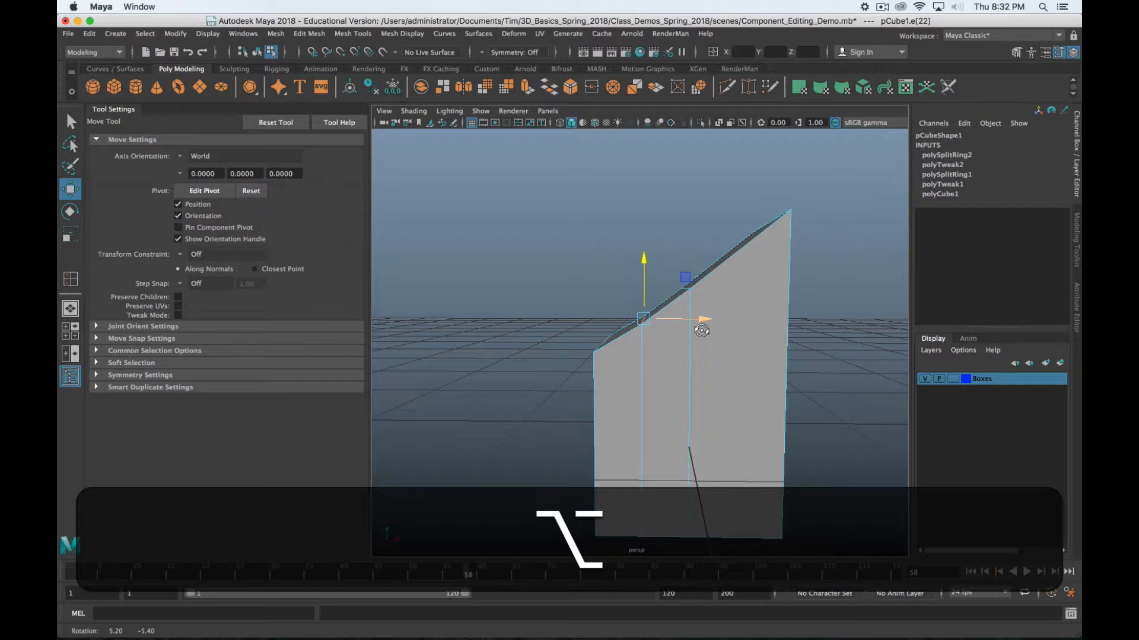
alt+drag(725, 260, 732, 273)
click(743, 273)
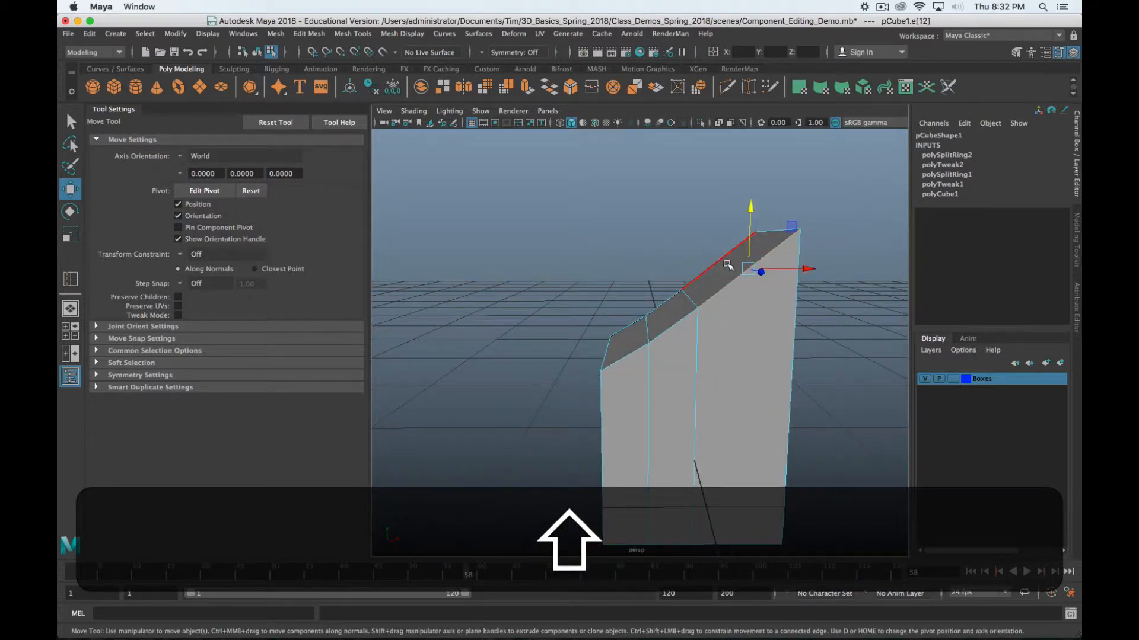
shift+right_drag(732, 289, 739, 372)
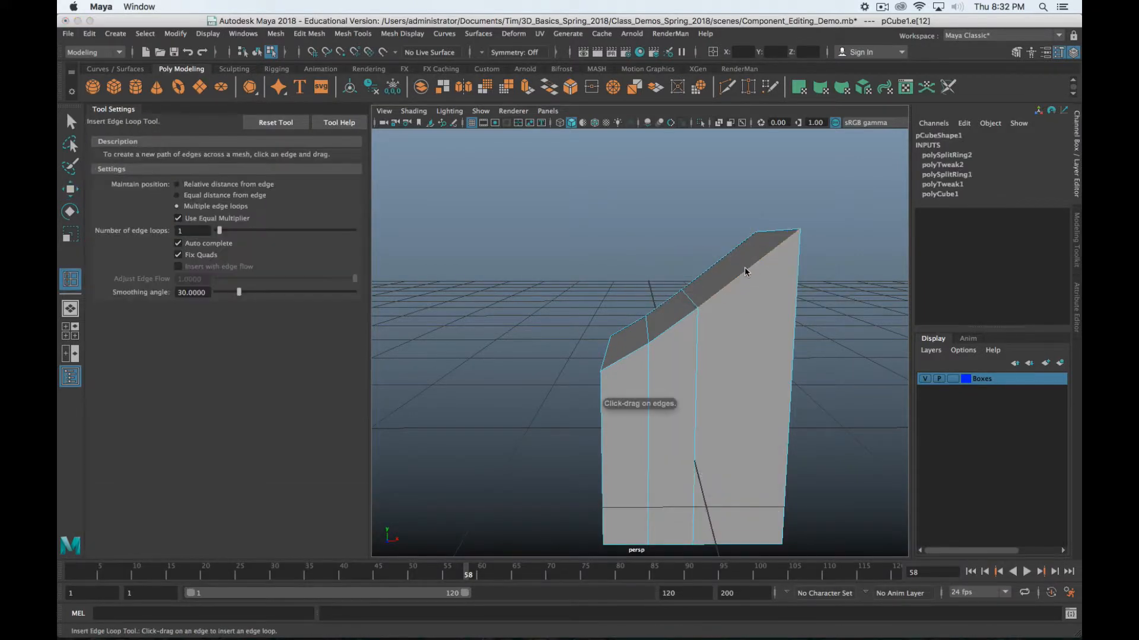
Insert a third edge loop (polySplitRing3) and select its top edge and a vertical edge
click(744, 267)
key(w)
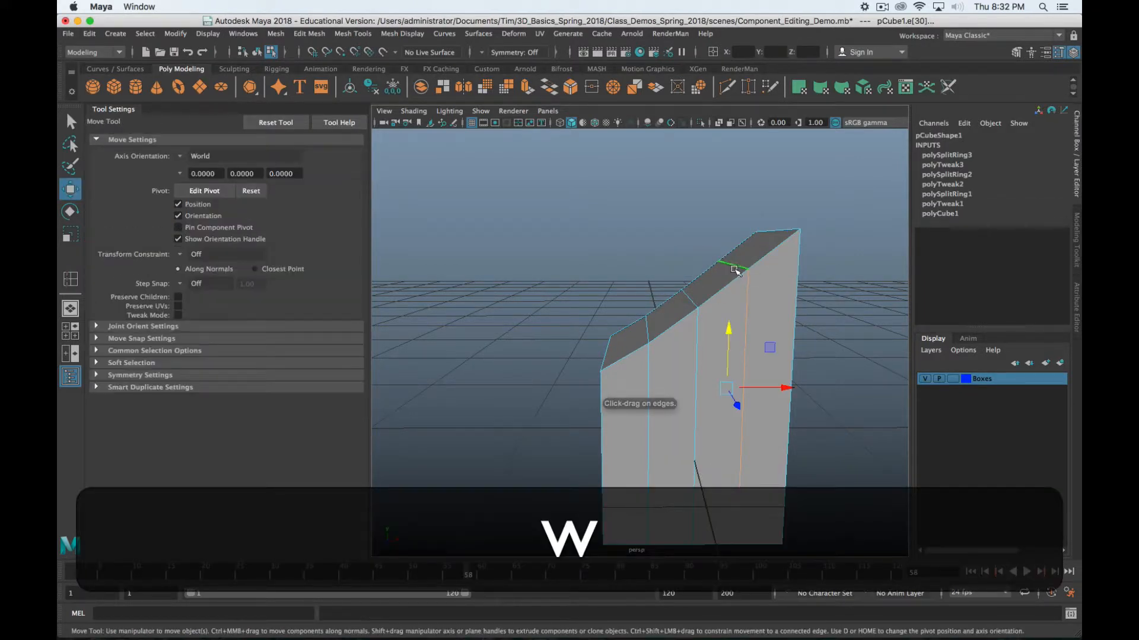
click(727, 255)
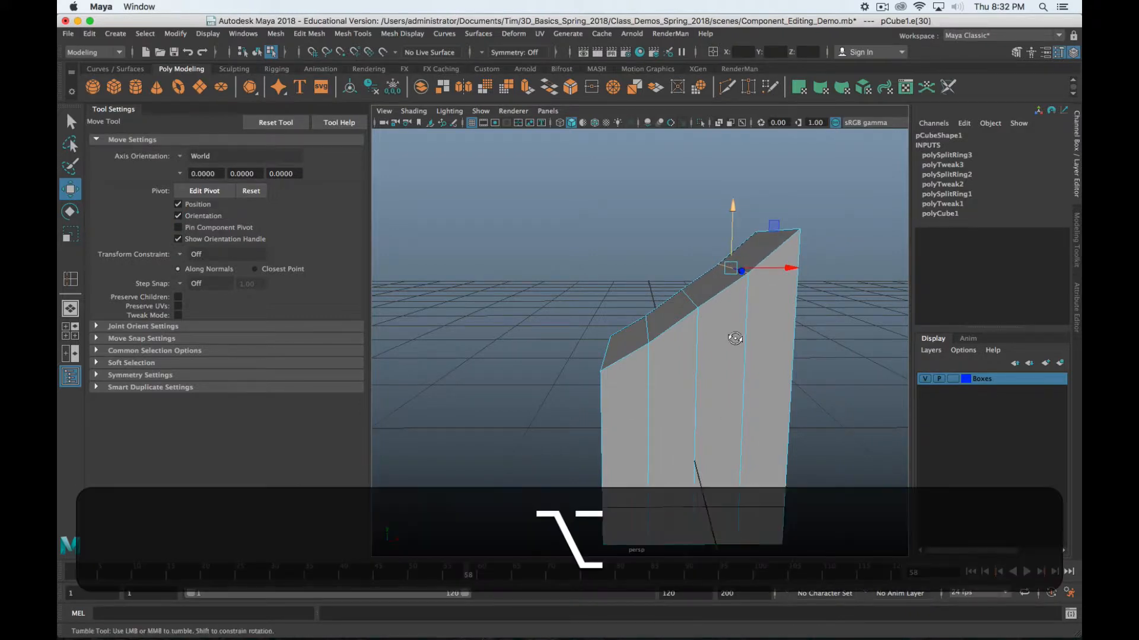
alt+drag(737, 338, 709, 344)
click(714, 355)
alt+drag(745, 501, 691, 380)
alt+drag(736, 291, 706, 312)
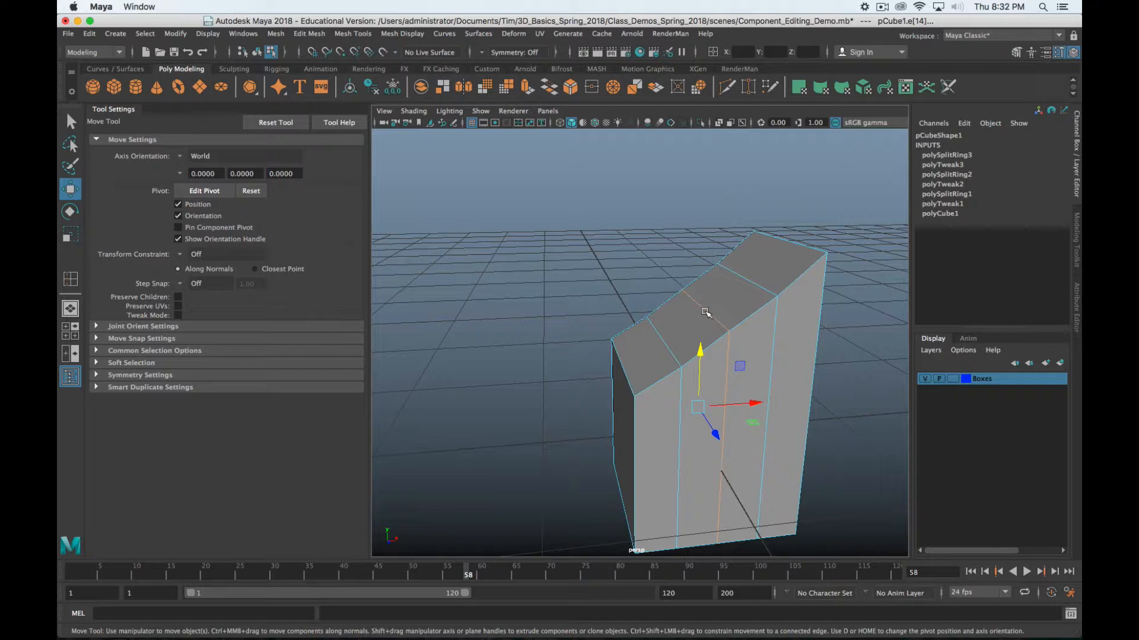
Delete the box's top face, inspect the hole, then undo the deletion
scroll(705, 312, down, 5)
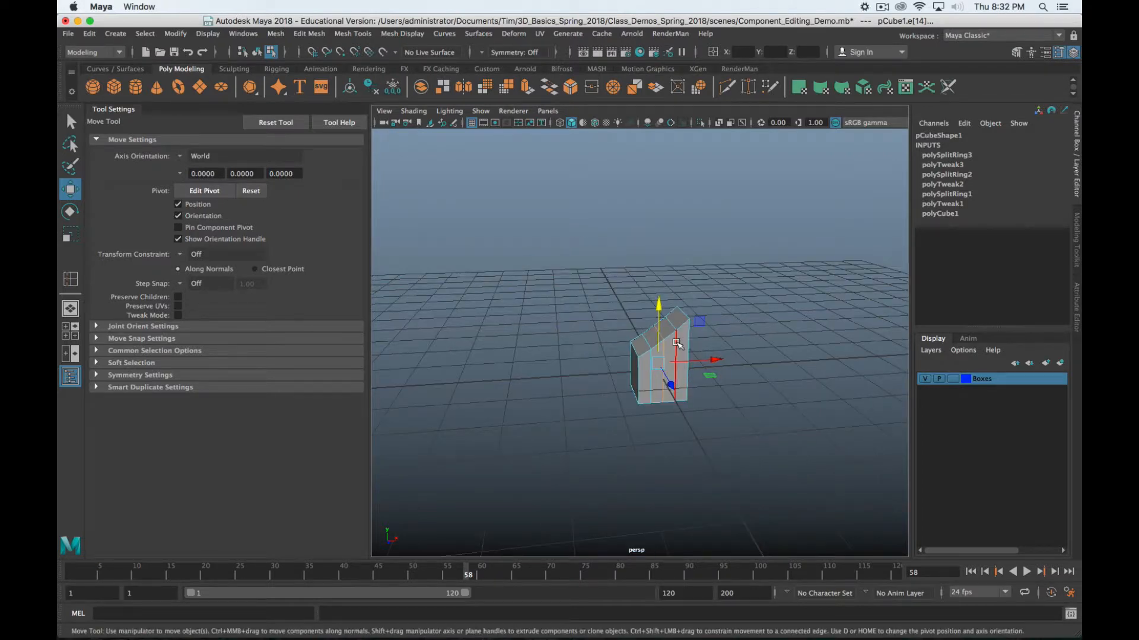
scroll(677, 342, up, 5)
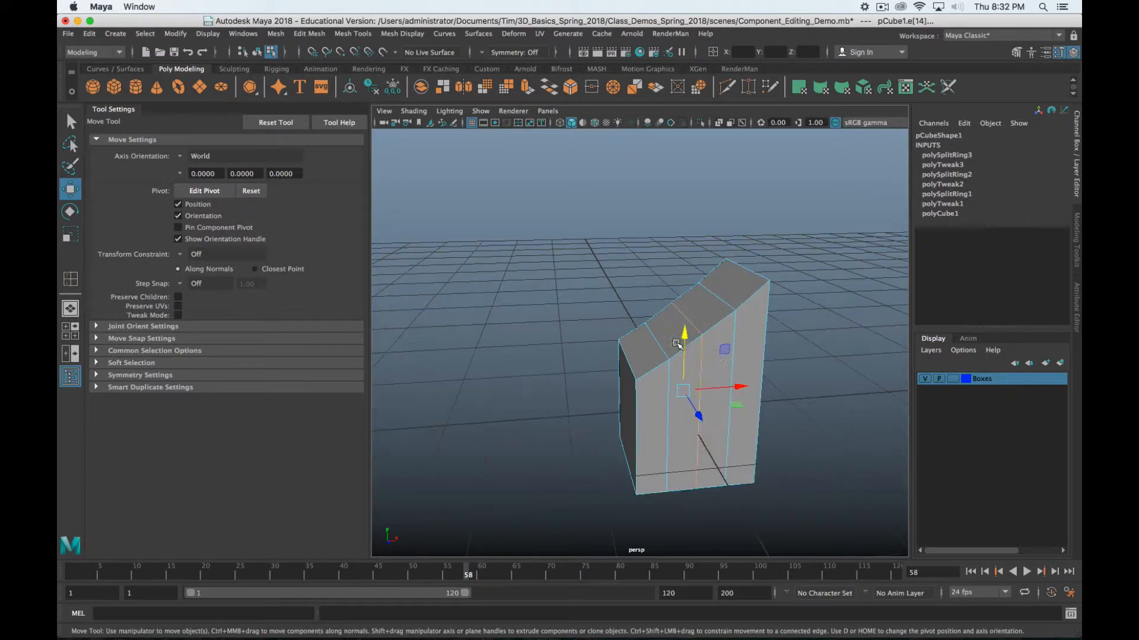
alt+drag(699, 352, 662, 301)
key(alt+w)
key(alt+w)
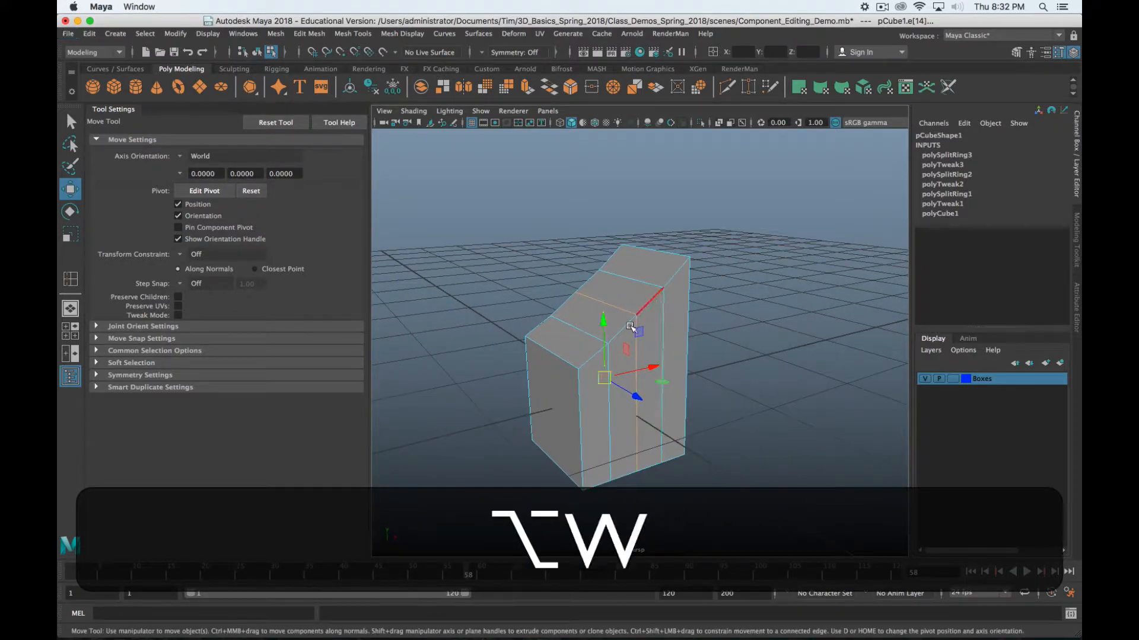
alt+drag(560, 350, 632, 283)
right_click(650, 260)
right_drag(650, 266, 649, 294)
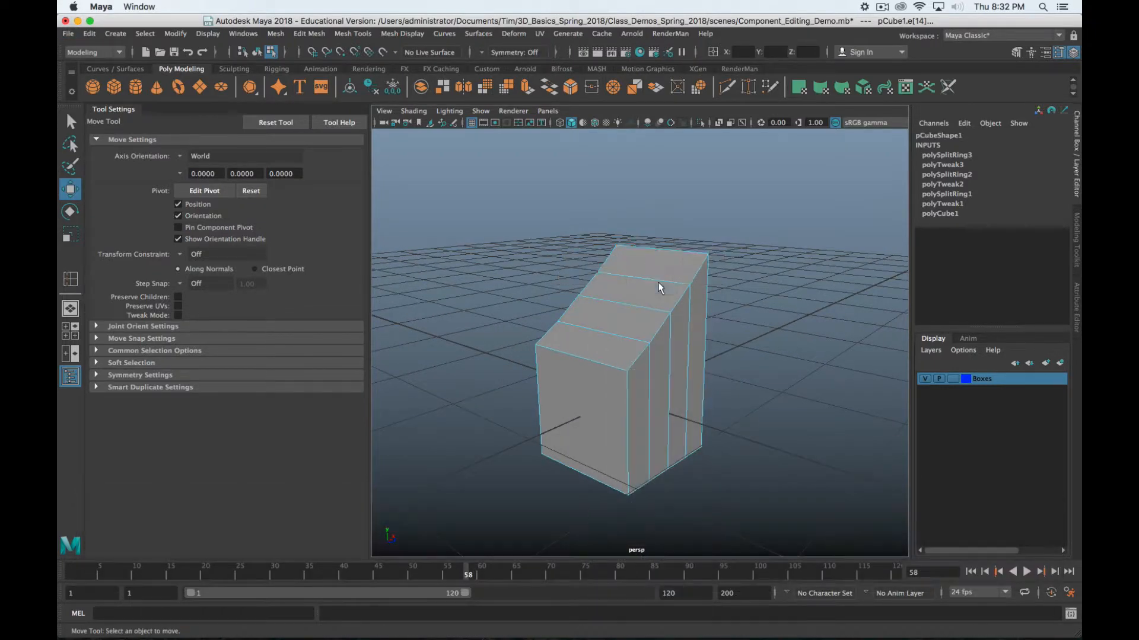
click(668, 262)
key(Delete)
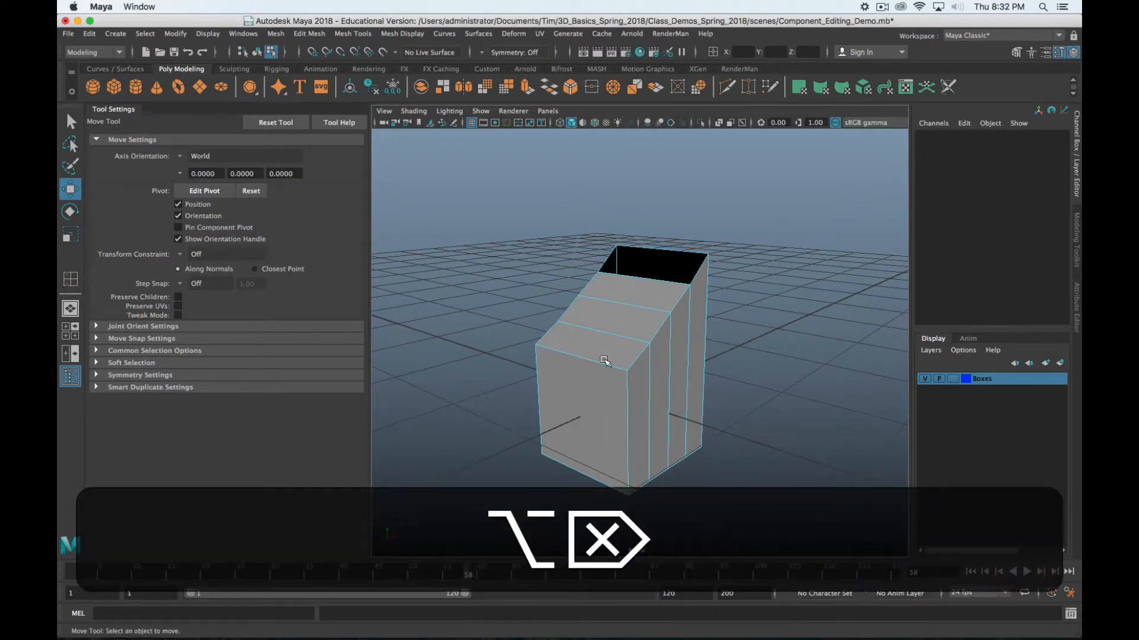
alt+drag(669, 265, 539, 408)
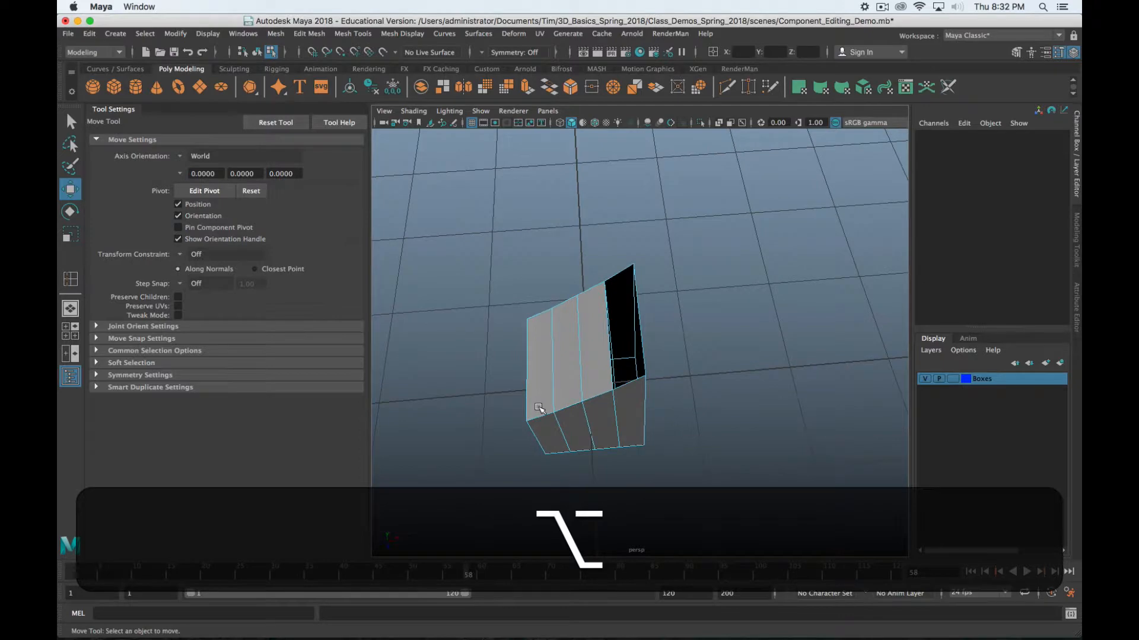
key(alt+z)
key(alt+z)
key(alt+z)
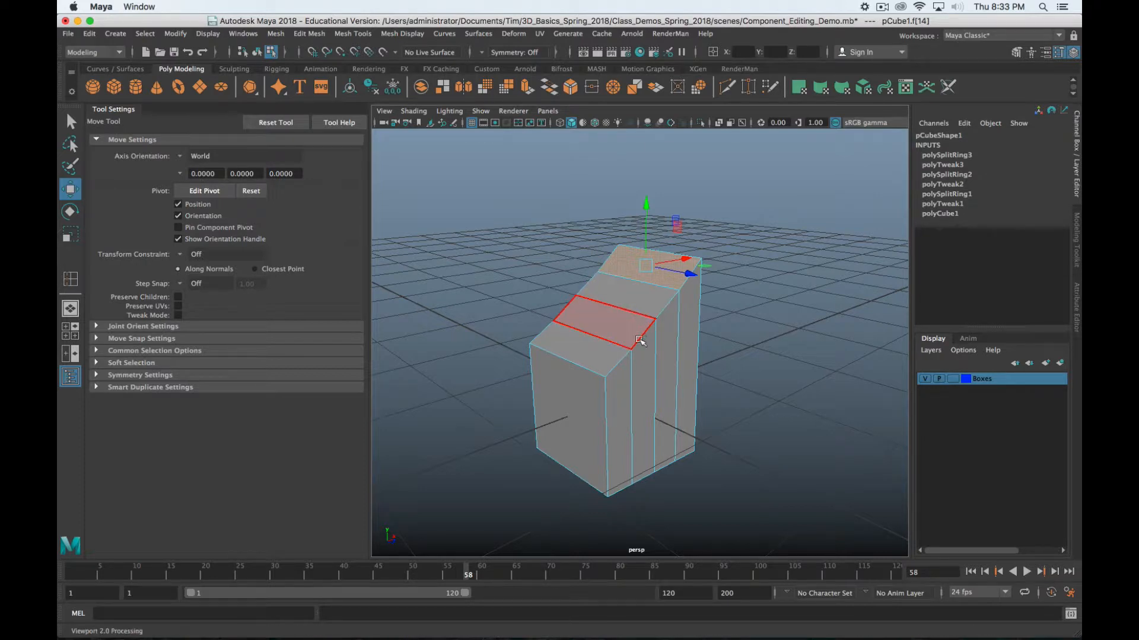
In edge mode, select an edge across the box's top and delete it
right_click(649, 276)
click(656, 257)
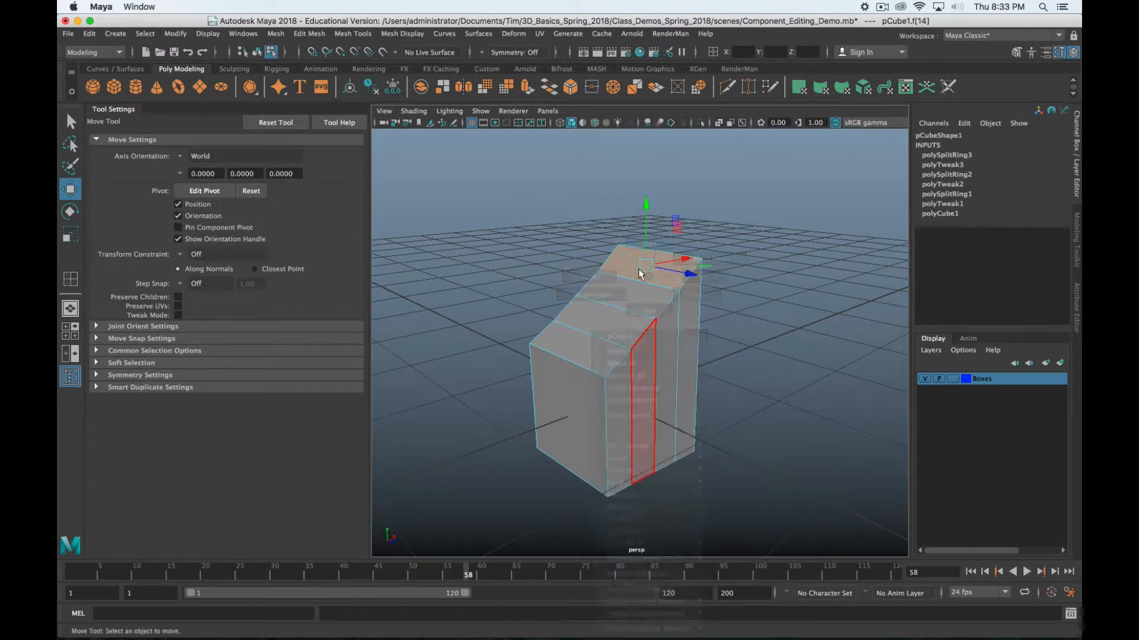
click(632, 311)
alt+middle_drag(620, 344, 621, 372)
key(Delete)
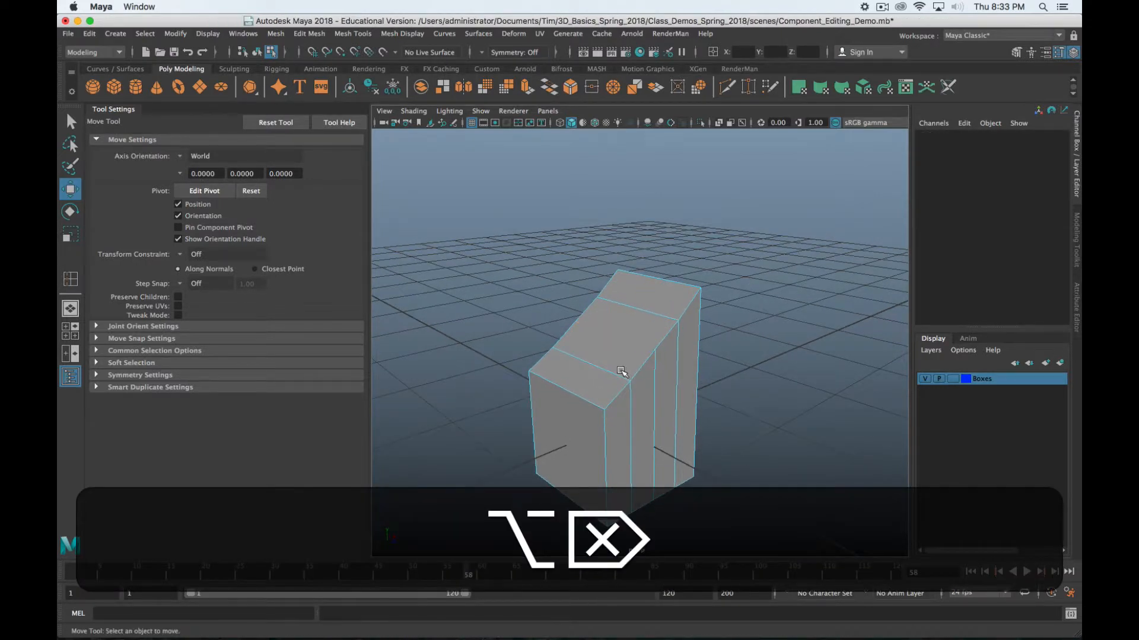
alt+drag(679, 409, 609, 342)
Select the top face, then switch to vertex mode and pick a top corner vertex
right_drag(600, 277, 599, 313)
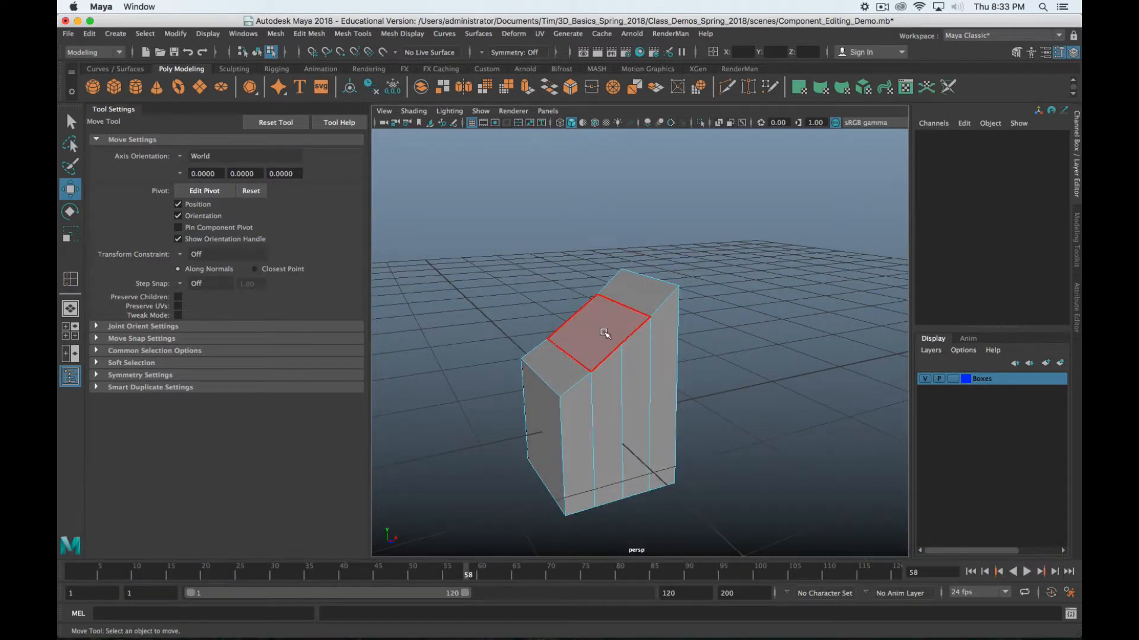
click(599, 312)
alt+drag(528, 402, 554, 399)
alt+right_drag(554, 399, 582, 419)
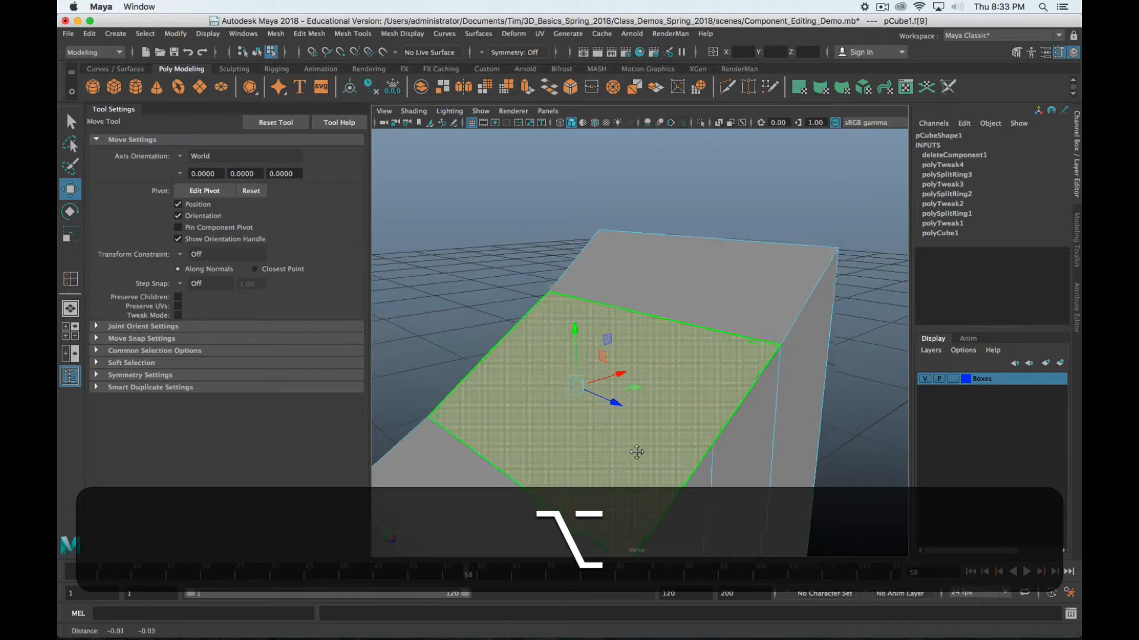
alt+drag(636, 453, 727, 237)
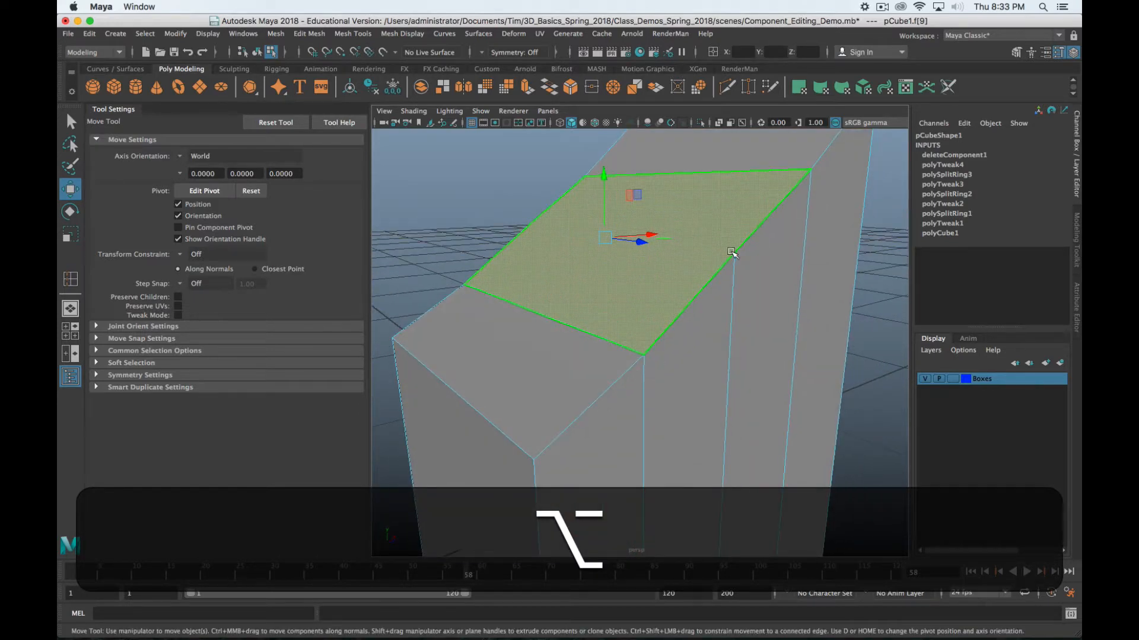
right_drag(734, 252, 694, 254)
click(736, 251)
alt+drag(664, 421, 618, 293)
scroll(642, 416, down, 5)
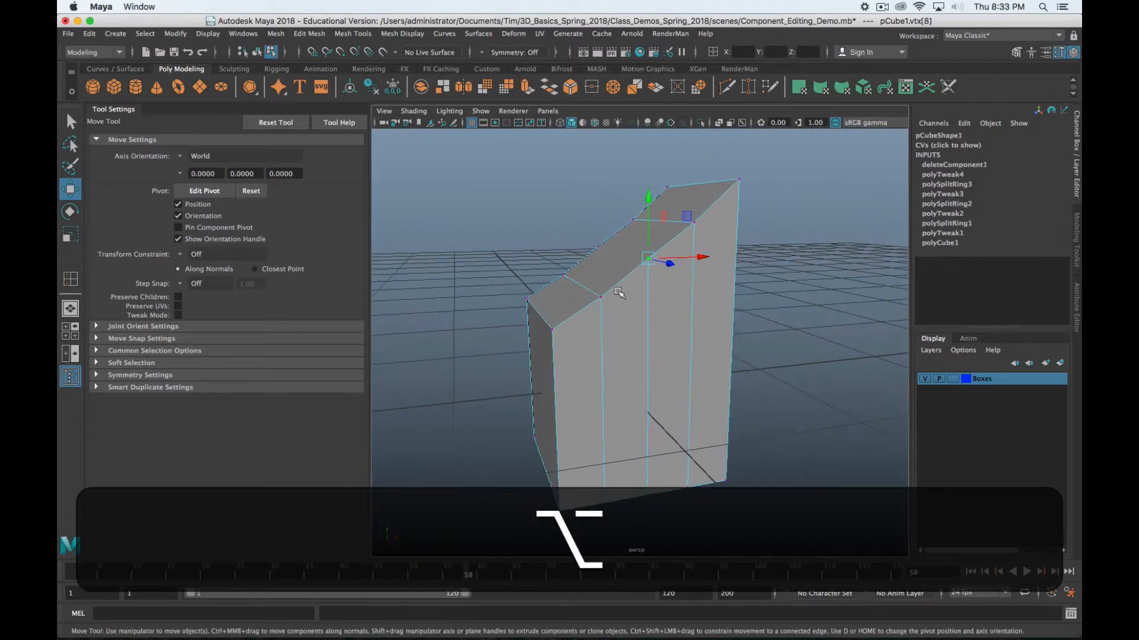
alt+drag(641, 340, 678, 369)
Insert an edge loop around the middle of the box (polySplitRing4)
right_drag(666, 276, 669, 250)
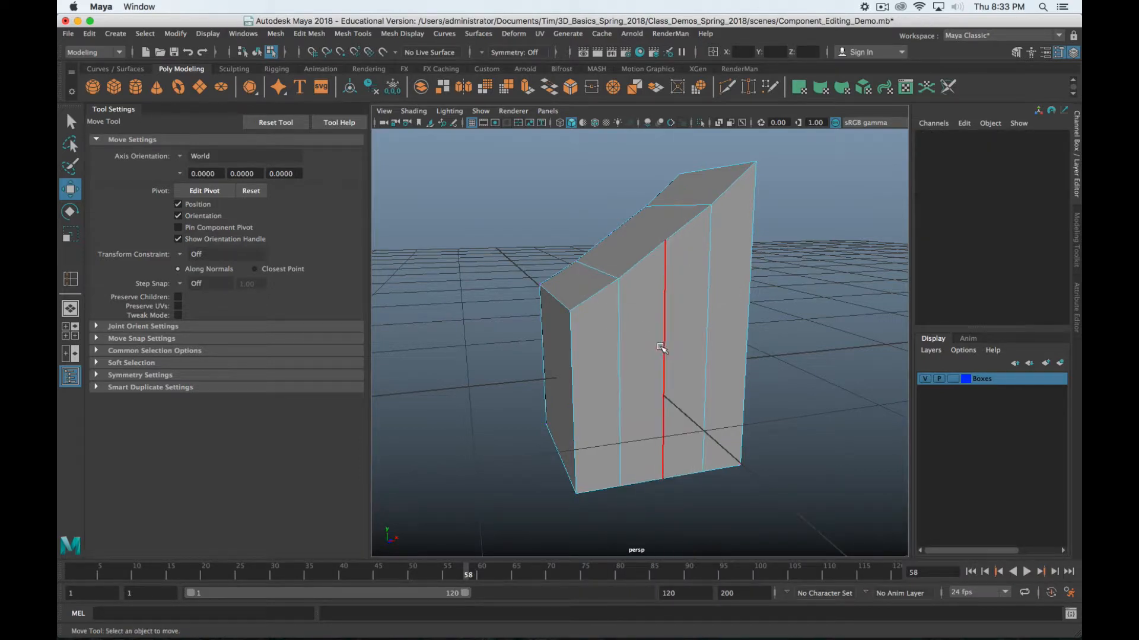
shift+right_drag(666, 355, 685, 443)
click(665, 377)
alt+drag(721, 404, 676, 416)
Delete the newly inserted edge loop and switch the box to vertex editing
key(Delete)
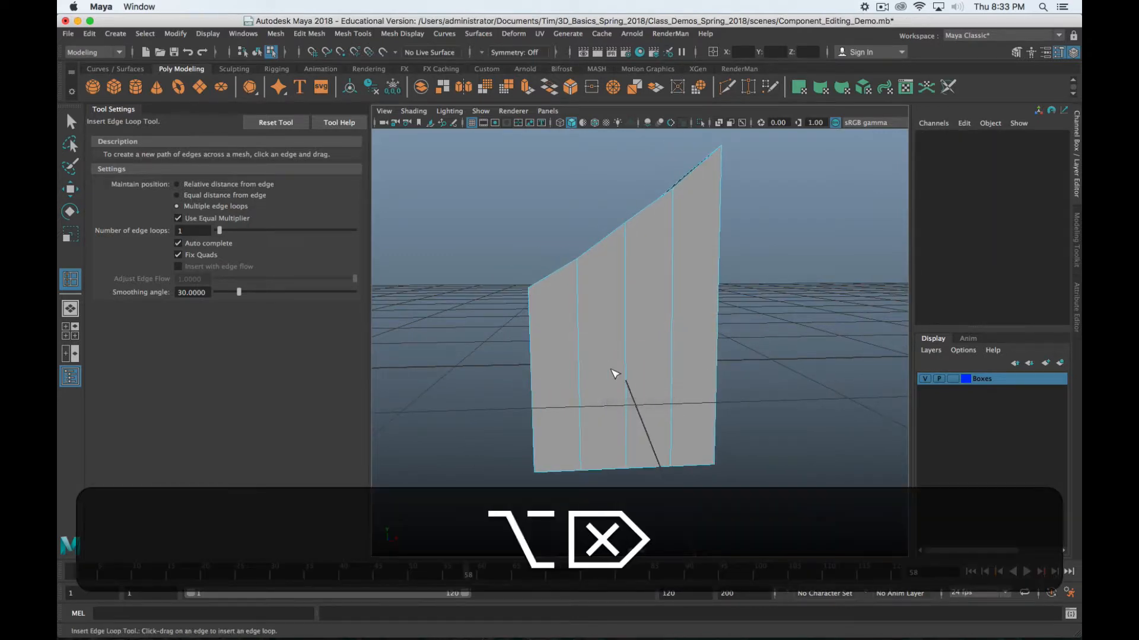
alt+drag(614, 373, 710, 356)
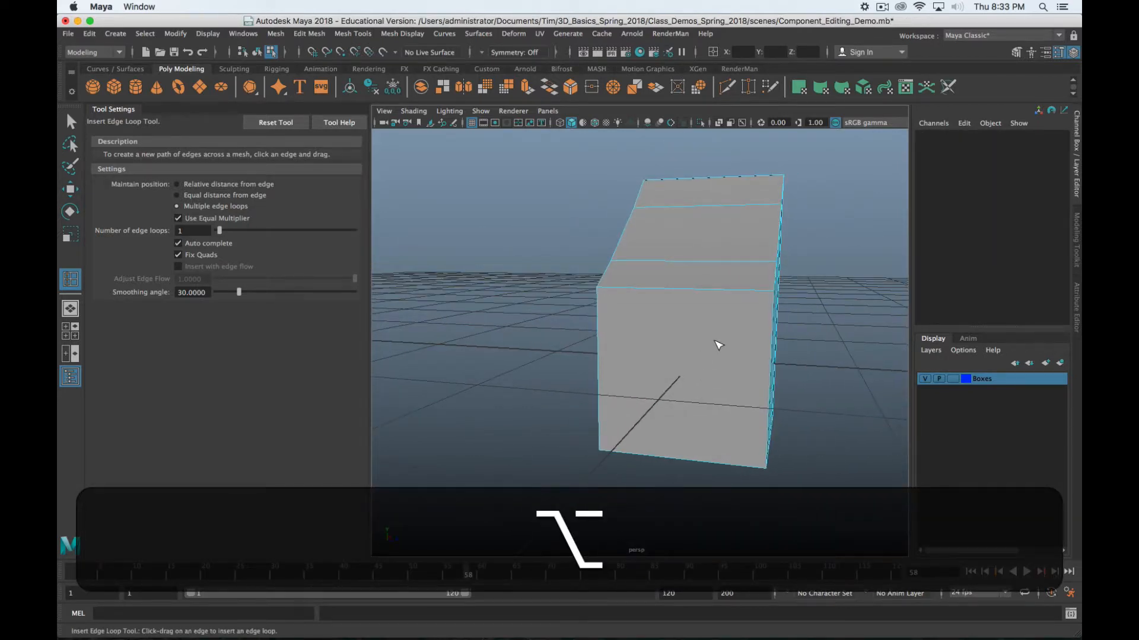
key(q)
right_drag(715, 284, 717, 313)
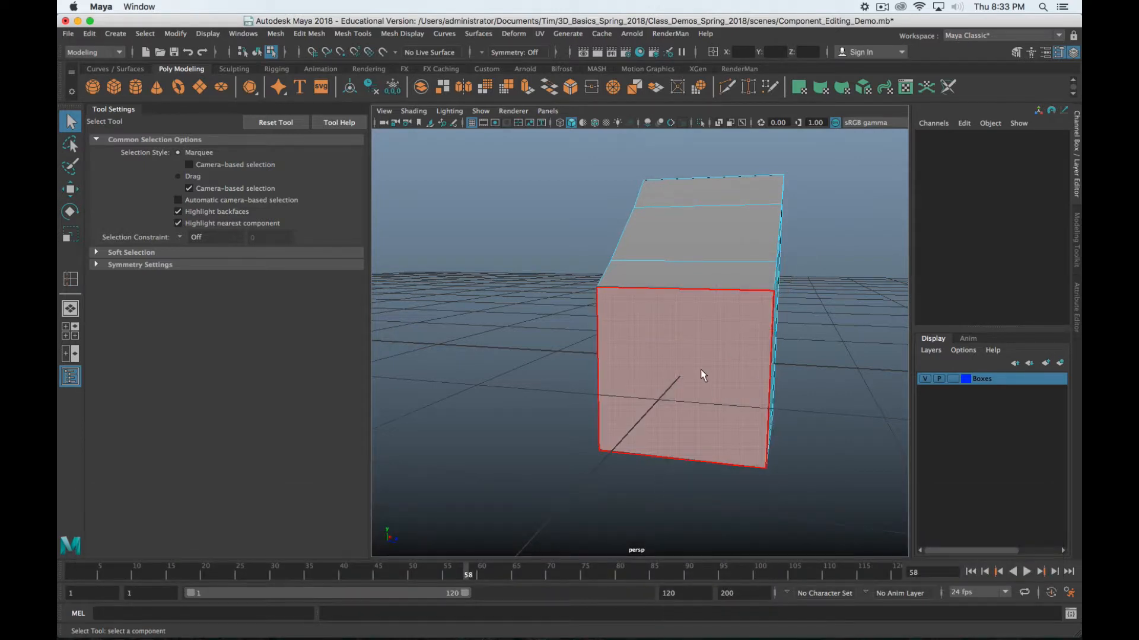
alt+drag(701, 375, 676, 376)
right_drag(675, 276, 632, 274)
mouse_move(699, 407)
alt+mouse_down()
mouse_move(756, 361)
mouse_move(687, 370)
mouse_move(764, 393)
mouse_move(704, 407)
mouse_move(688, 398)
alt+mouse_up()
Slide one corner vertex sideways along X, then select the box's front face
click(754, 316)
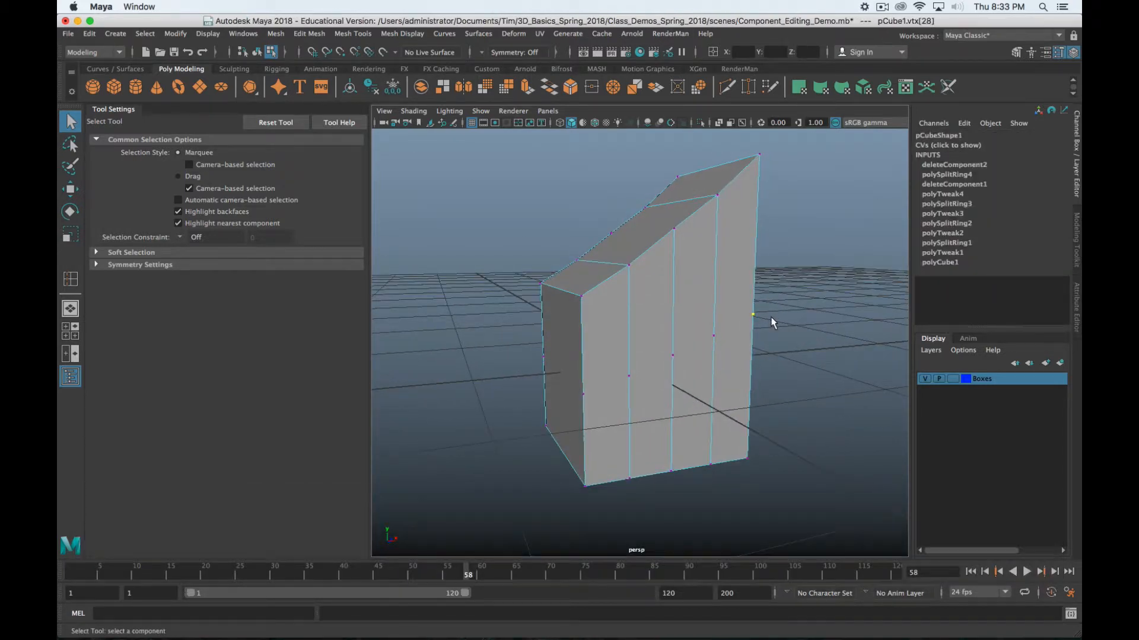
key(w)
drag(767, 313, 610, 321)
right_drag(581, 289, 564, 317)
click(634, 341)
alt+drag(820, 392, 700, 506)
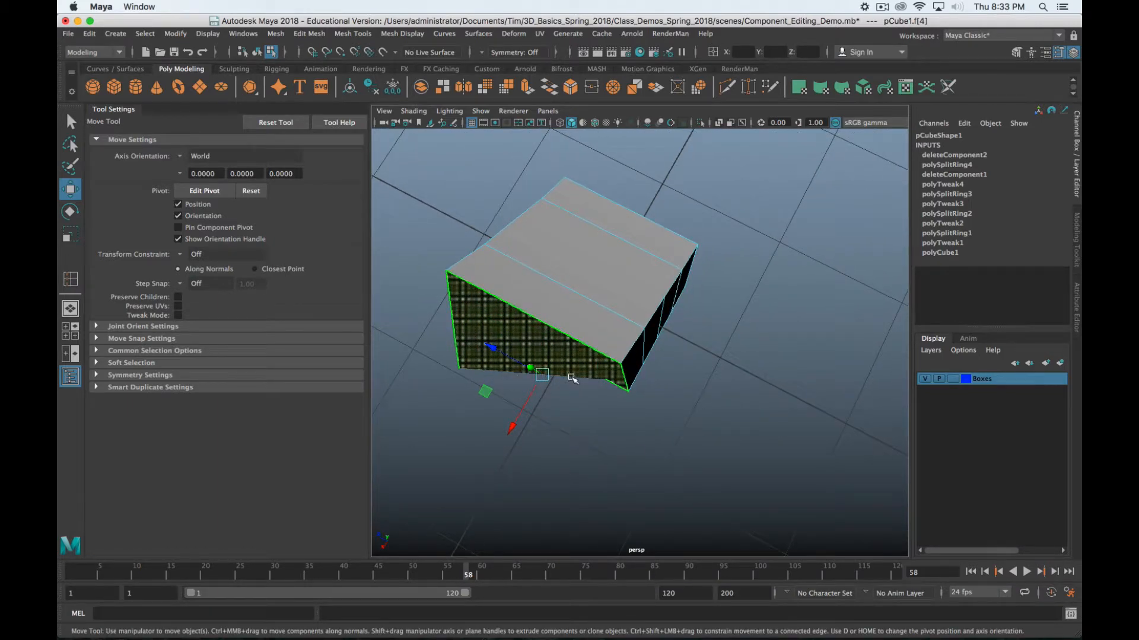
alt+drag(679, 463, 669, 427)
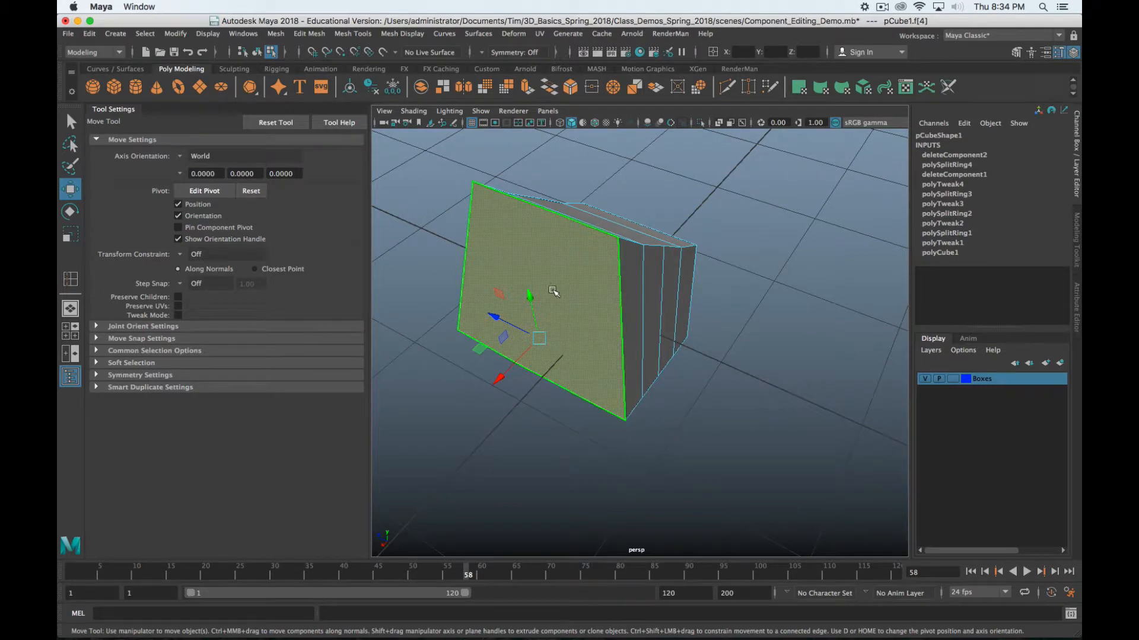
mouse_move(553, 290)
alt+mouse_down()
mouse_move(578, 345)
mouse_move(612, 318)
mouse_move(656, 308)
mouse_move(615, 269)
mouse_move(539, 338)
mouse_move(554, 303)
mouse_move(526, 308)
mouse_move(484, 256)
mouse_move(516, 211)
mouse_move(539, 311)
mouse_move(553, 287)
alt+mouse_up()
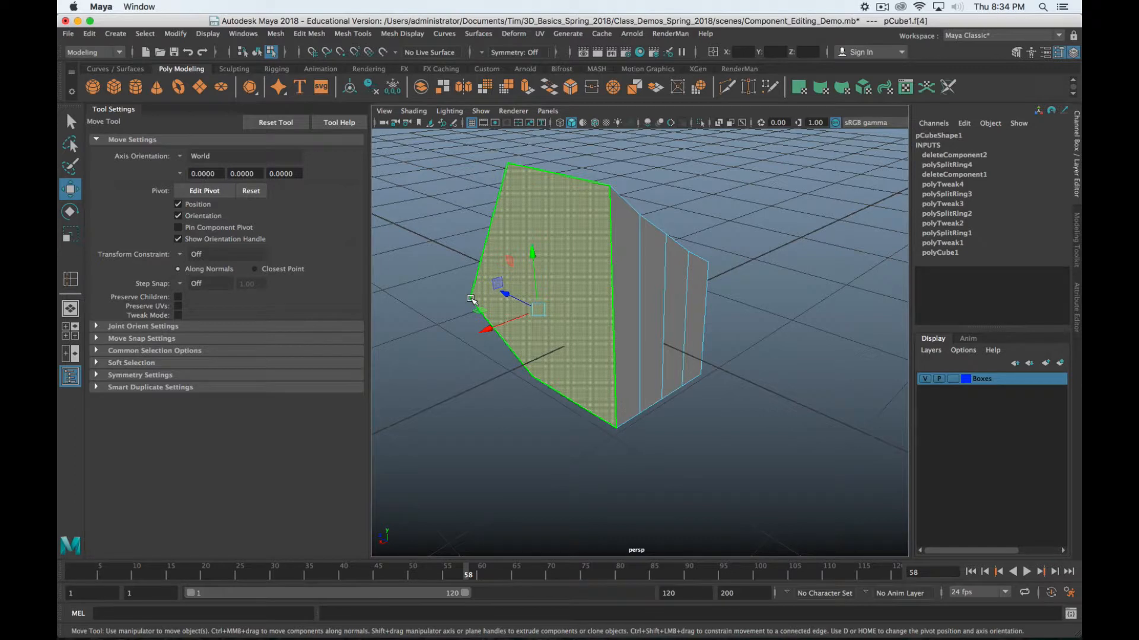
key(alt+z)
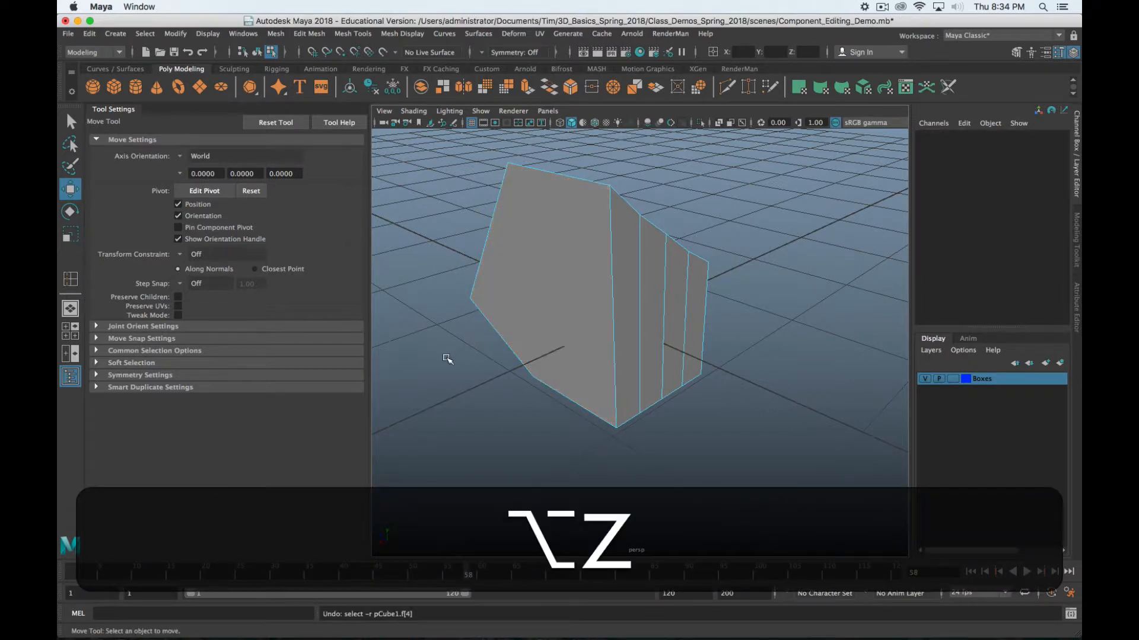
Undo recent edits back to the edge loop state and clear the selection
key(alt+z)
key(z)
key(alt+z)
key(alt+z)
key(alt+z)
key(alt+z)
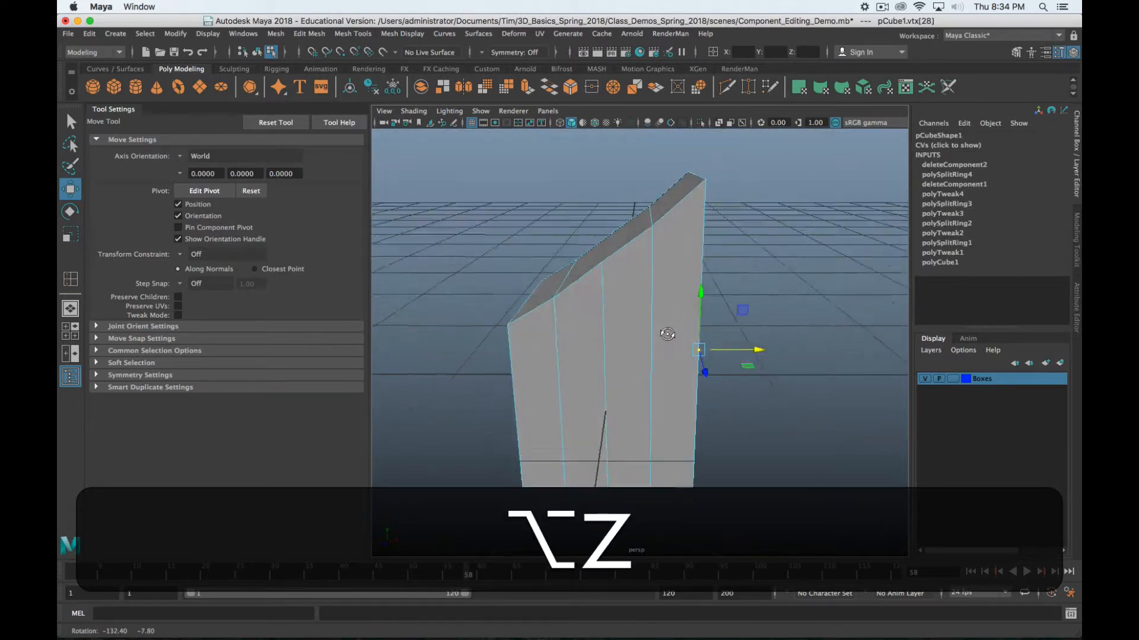
right_drag(657, 277, 647, 246)
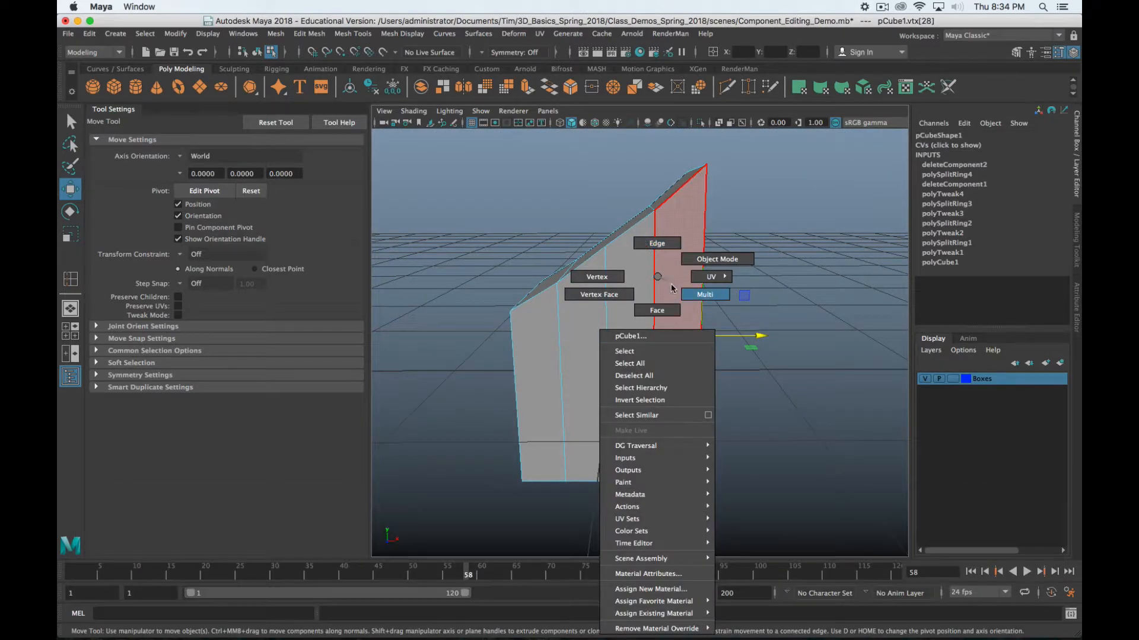
right_drag(673, 288, 689, 295)
alt+drag(659, 427, 657, 425)
key(z)
key(z)
key(z)
key(z)
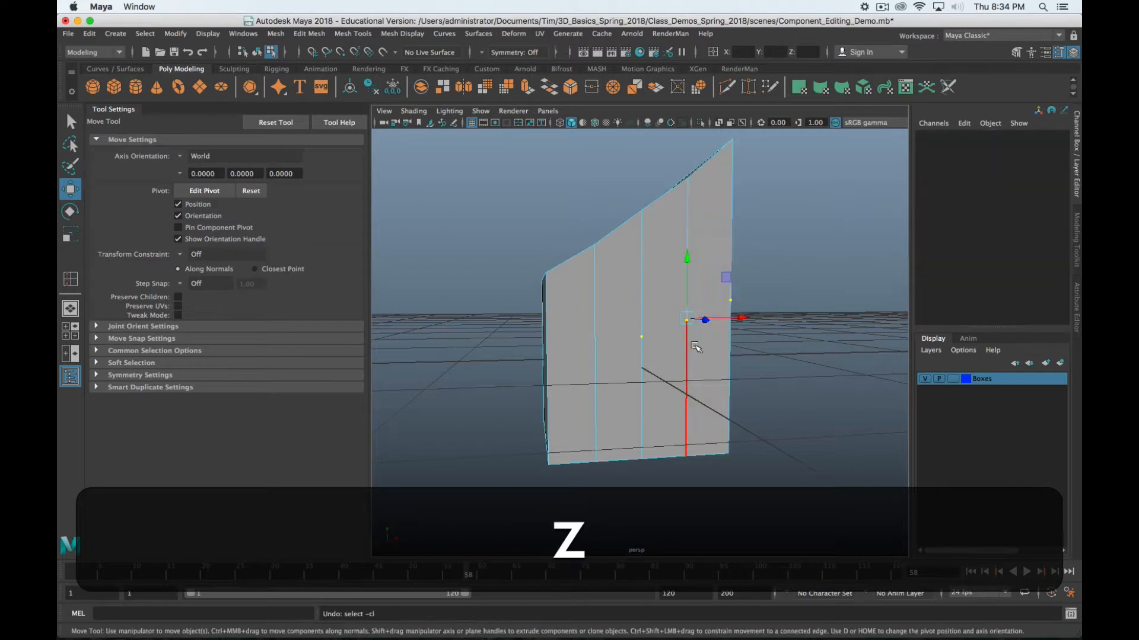
key(z)
key(z)
key(z)
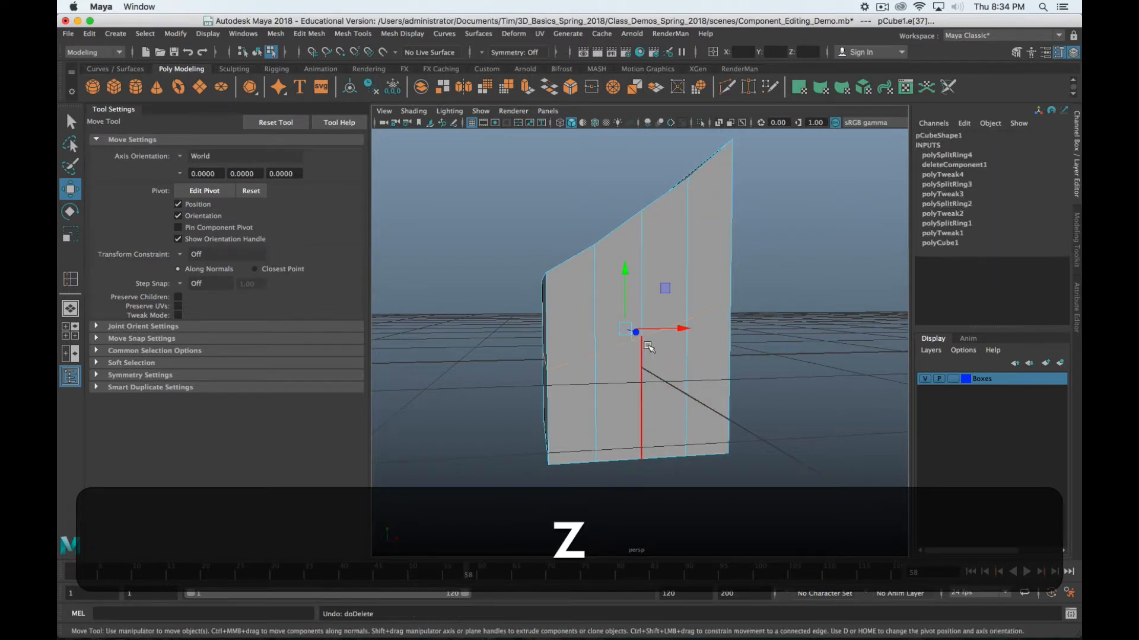
click(898, 365)
Select the horizontal edge loop across the sides and remove it with Ctrl+Delete
click(663, 345)
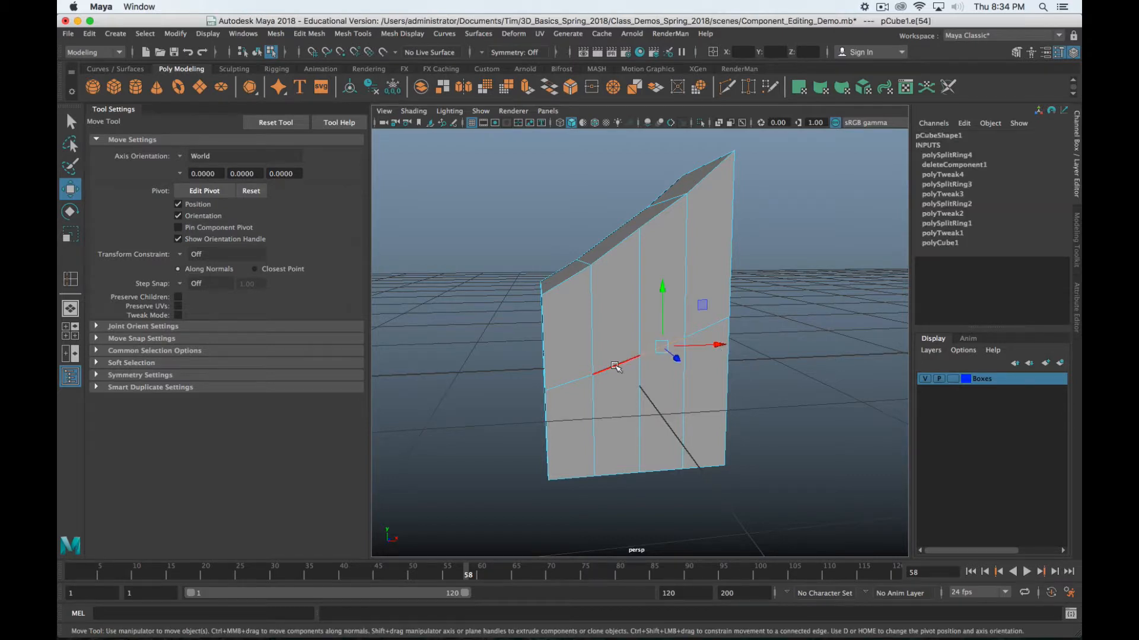
click(625, 370)
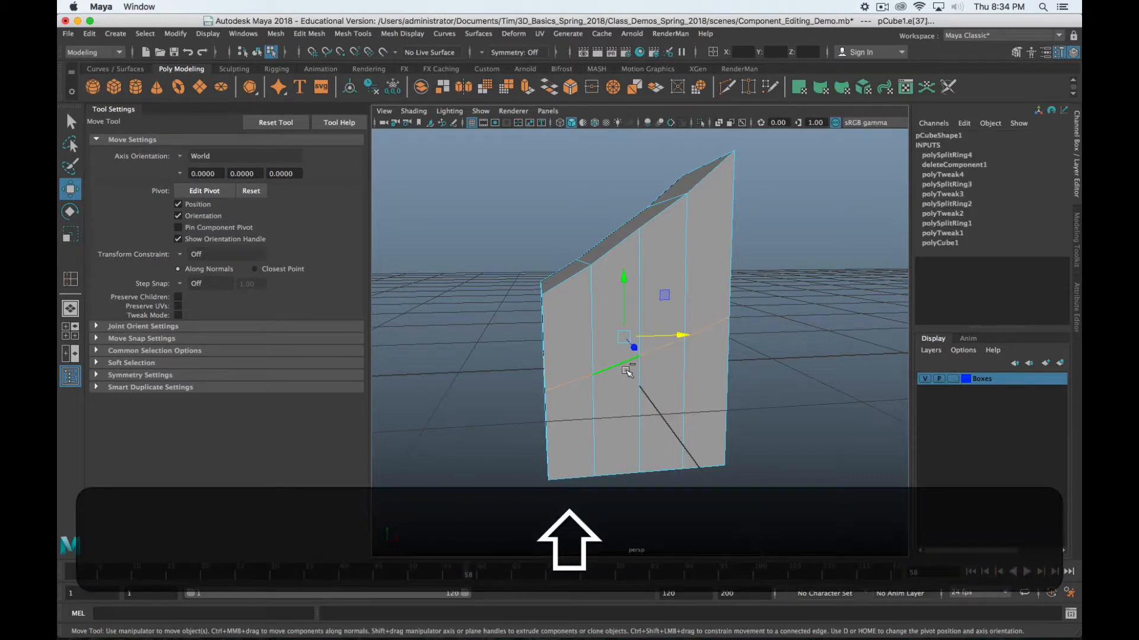
key(shift+Delete)
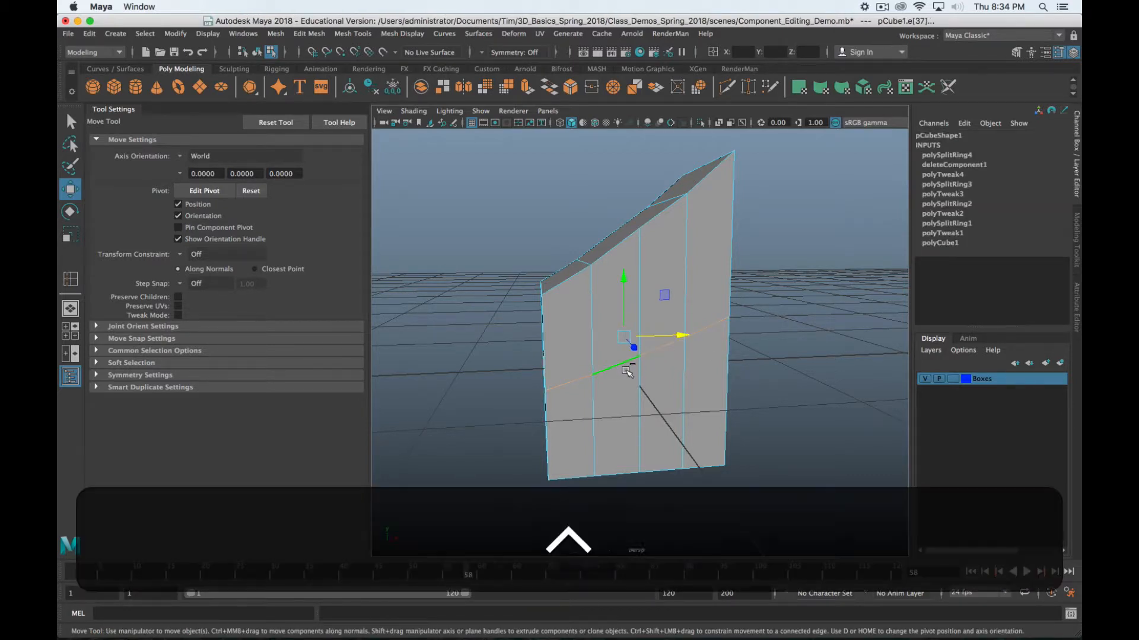
key(ctrl+Delete)
Check the result by selecting the side vertical edges, the narrow face strip, and the front face
click(682, 367)
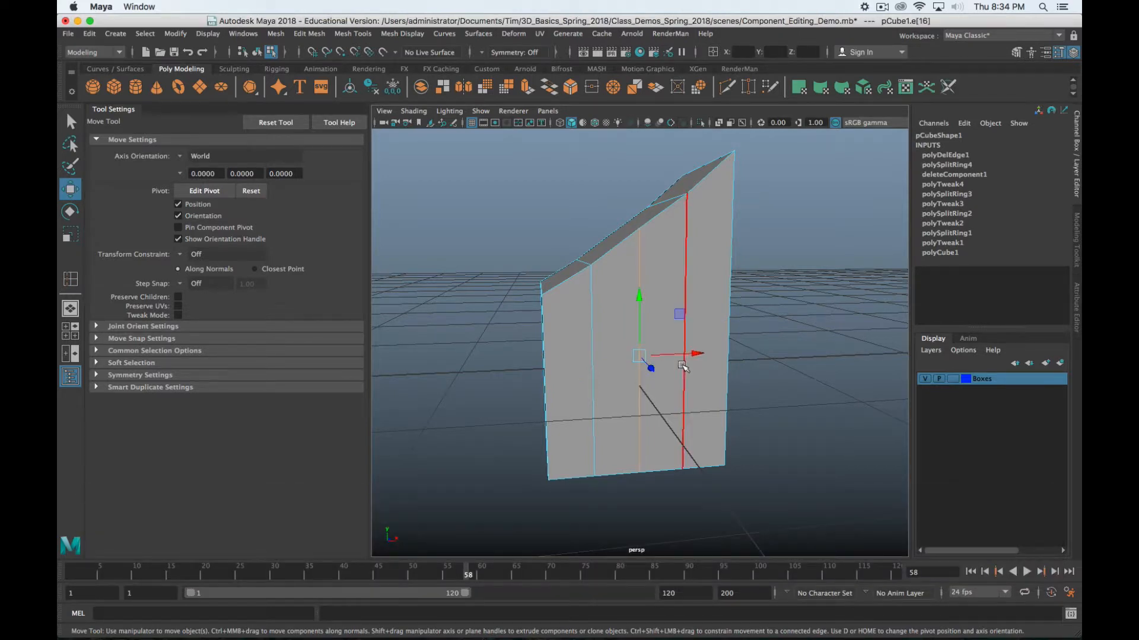
click(684, 368)
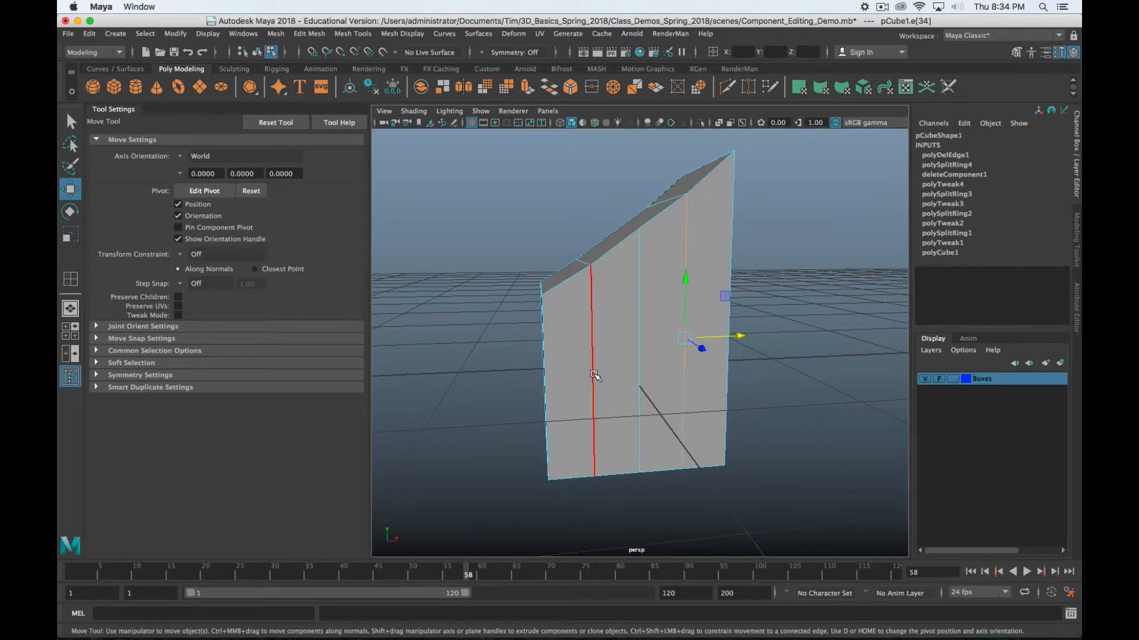
click(593, 375)
click(668, 337)
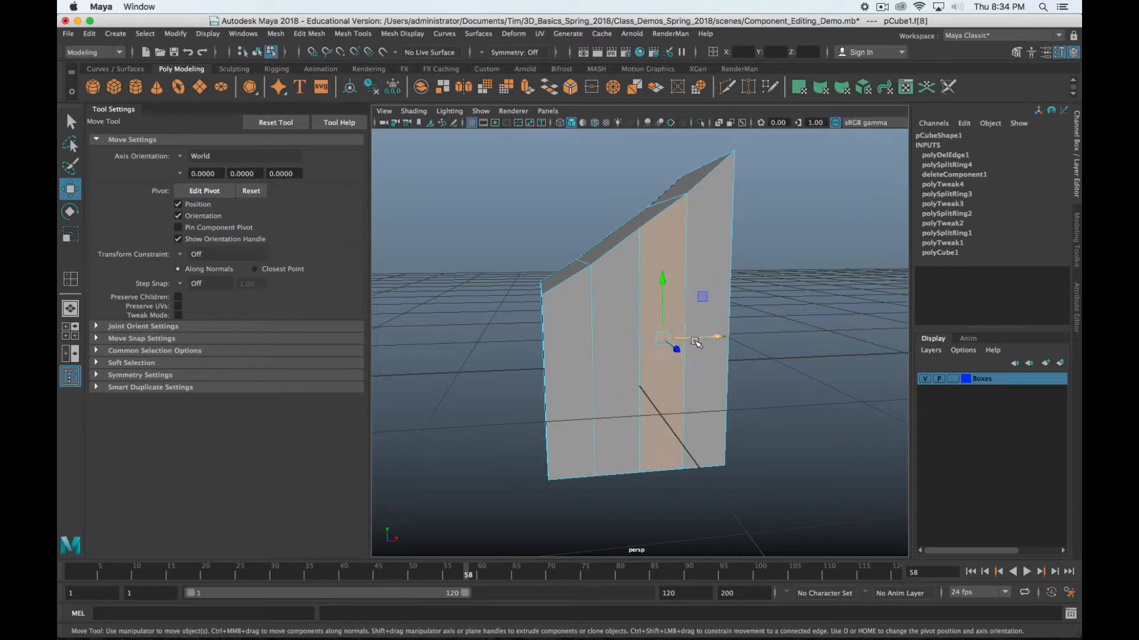
click(688, 355)
alt+drag(707, 364, 679, 414)
click(640, 343)
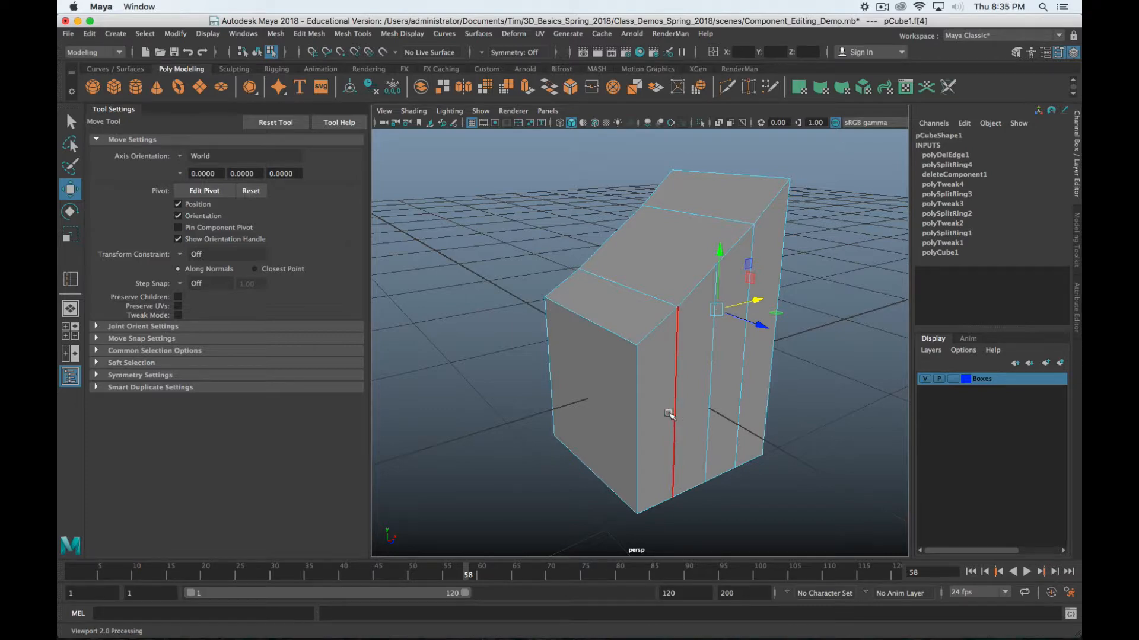
Select the sloped, segmented pCube1 box and delete it, leaving only the grid
click(676, 413)
alt+drag(676, 413, 719, 316)
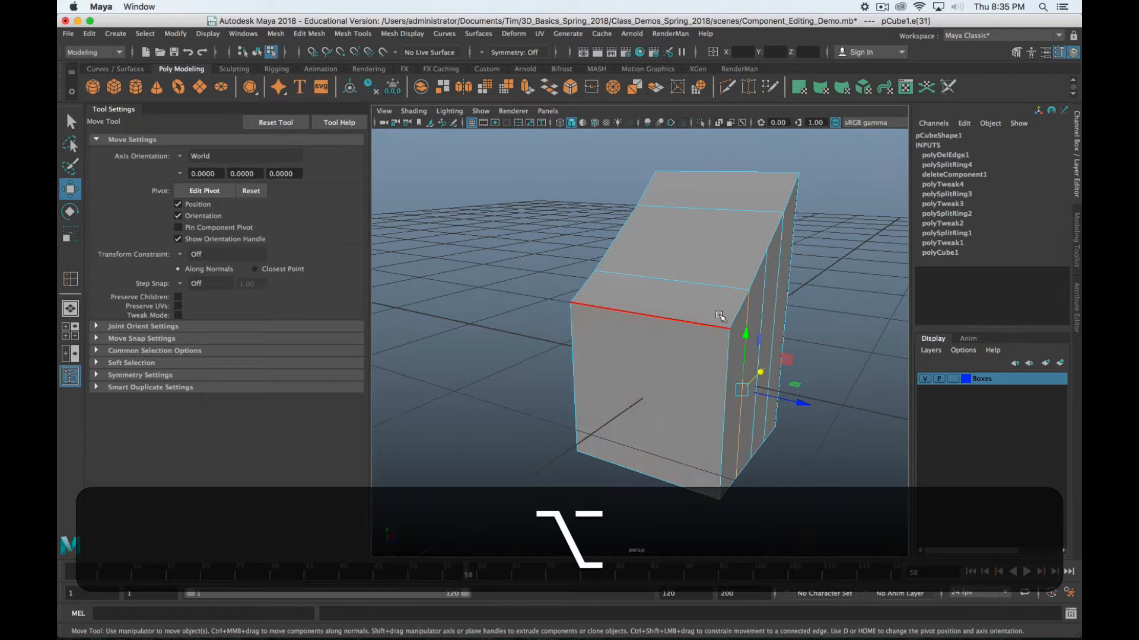
click(785, 214)
alt+middle_drag(823, 214, 771, 248)
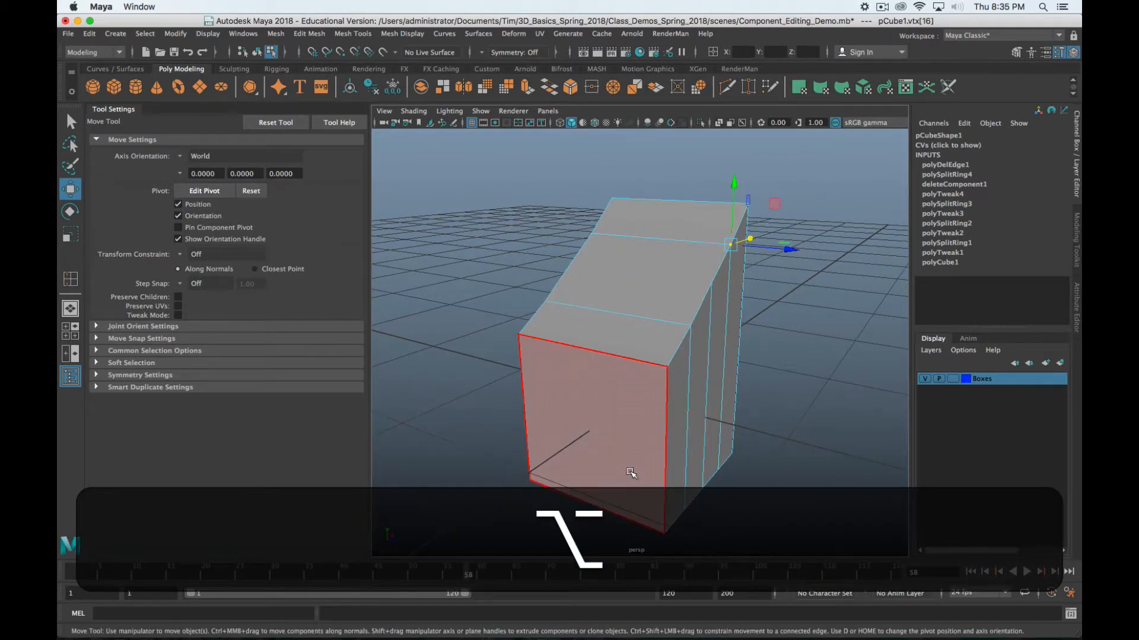
click(884, 7)
click(890, 43)
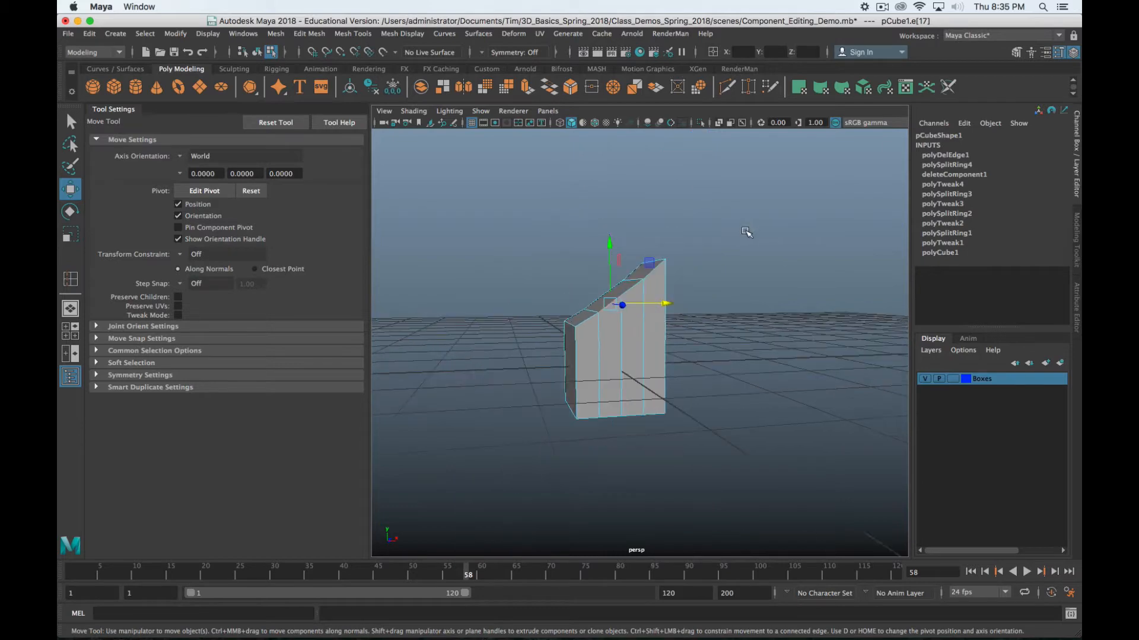
alt+drag(682, 284, 700, 317)
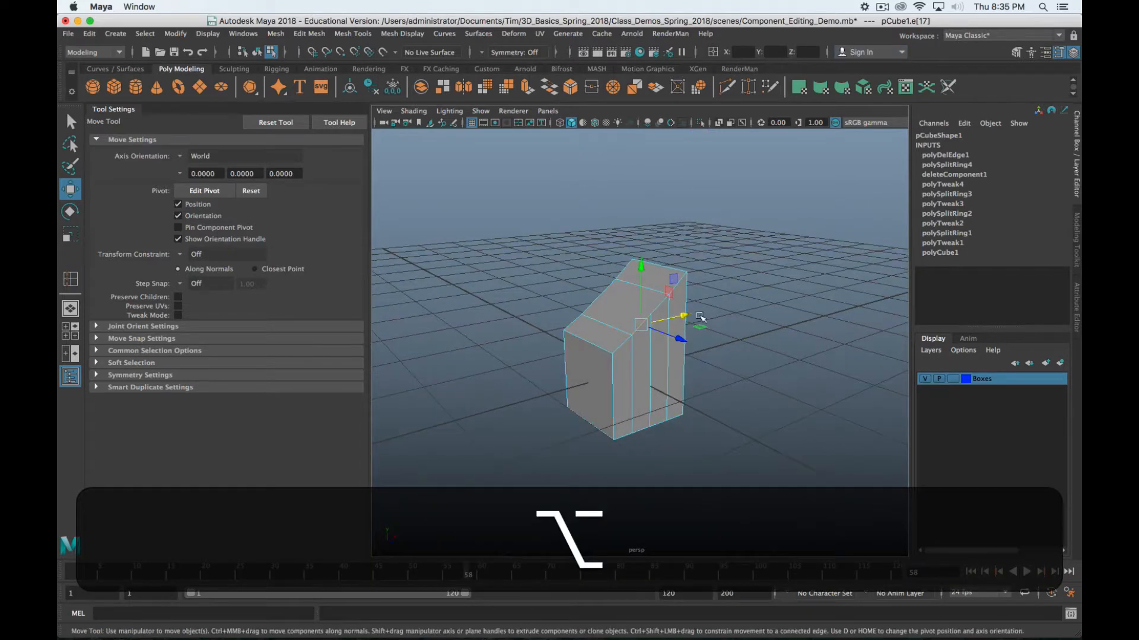
right_drag(614, 339, 679, 266)
key(BackSpace)
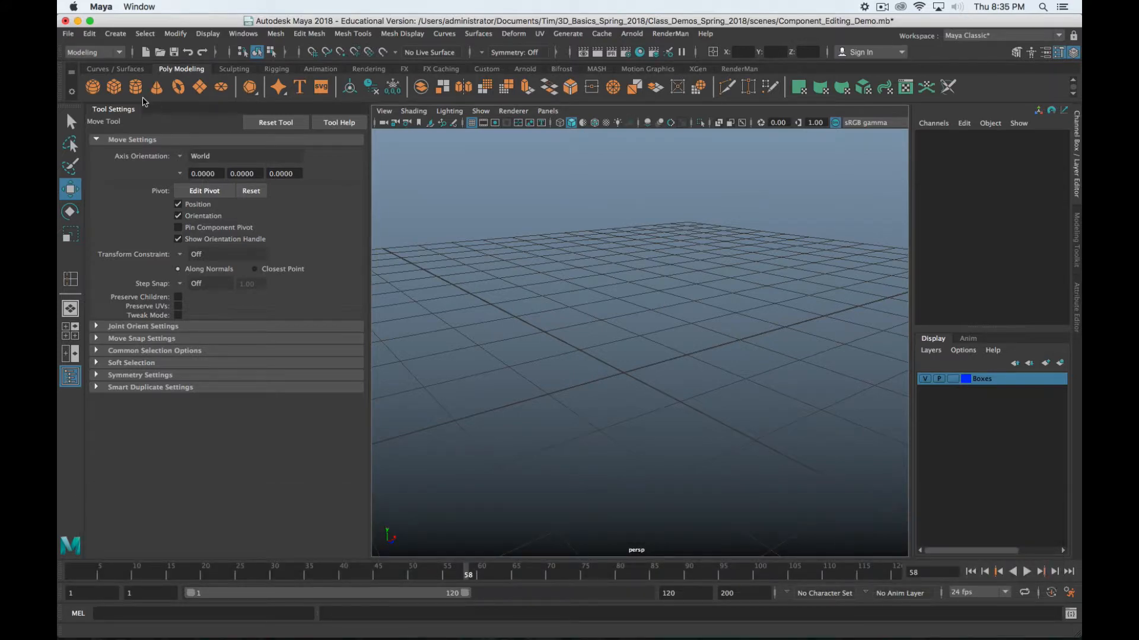
Create a new default polygon cube, pCube1
click(114, 87)
scroll(691, 398, up, 5)
scroll(690, 397, down, 3)
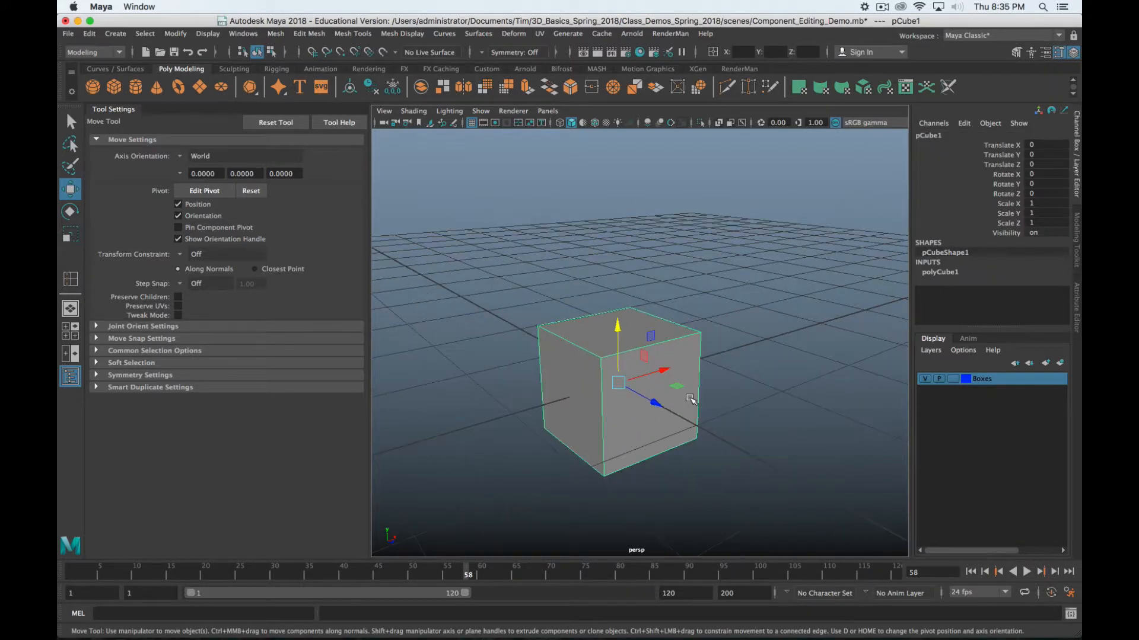
alt+drag(691, 399, 582, 296)
Switch the cube to face mode, select its top face and activate the Move tool
right_drag(583, 247, 584, 278)
alt+drag(607, 226, 604, 365)
click(635, 286)
key(w)
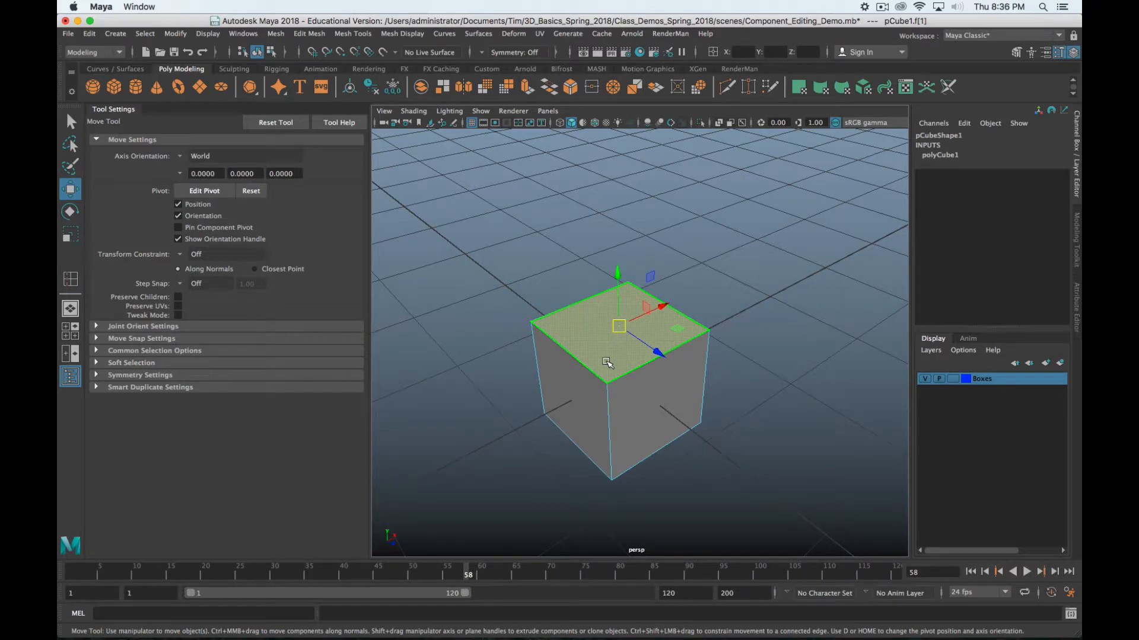
alt+drag(593, 375, 622, 353)
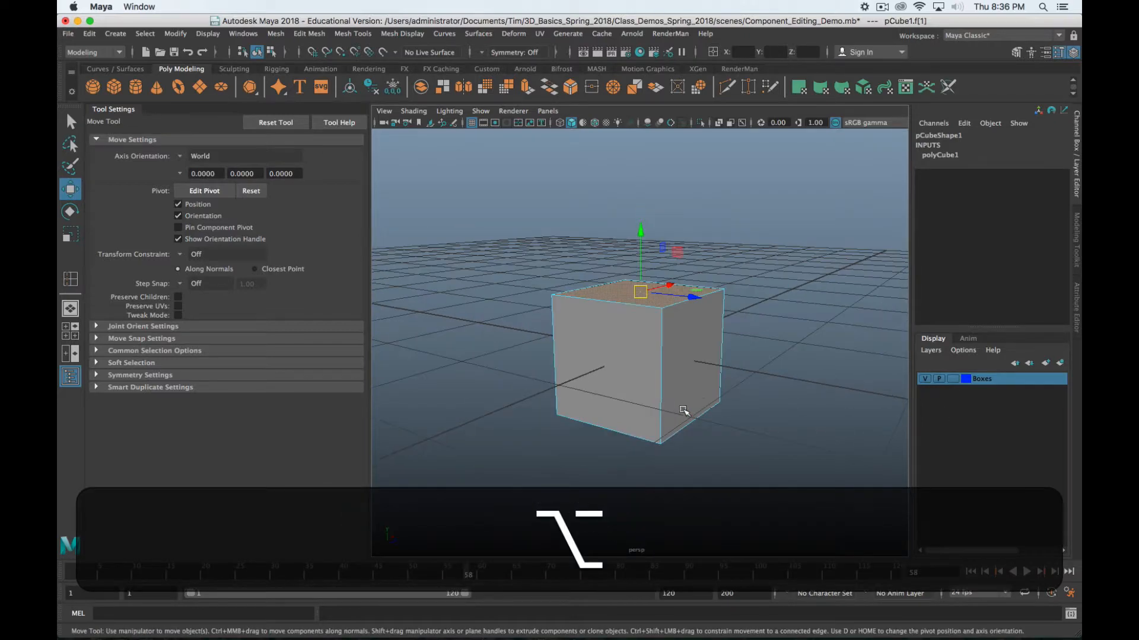
alt+drag(682, 406, 714, 367)
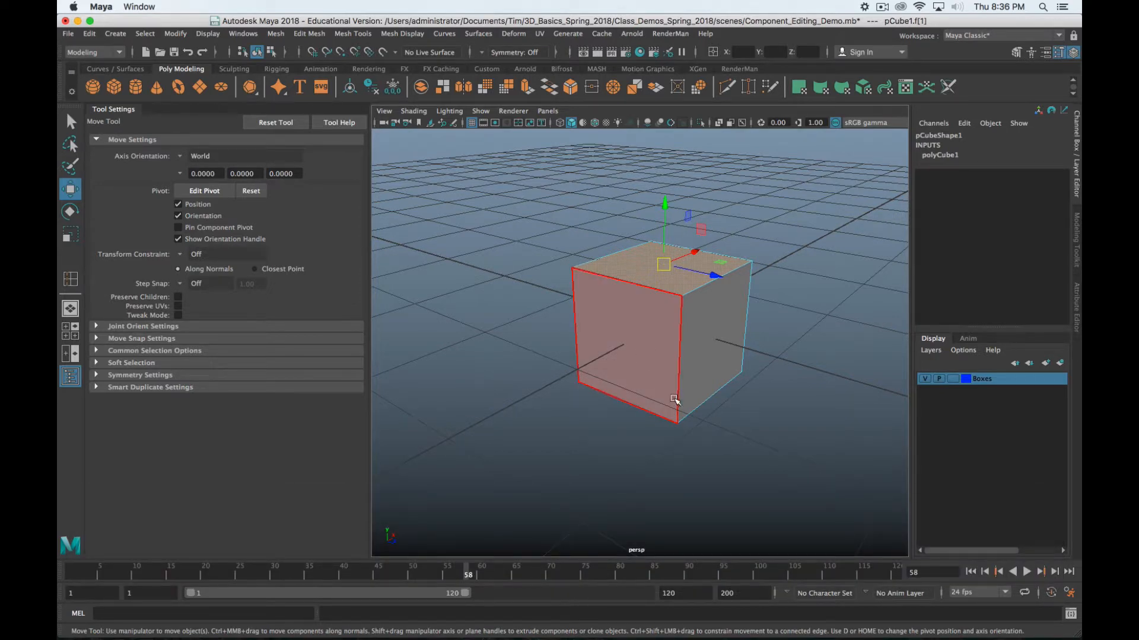
right_click(632, 269)
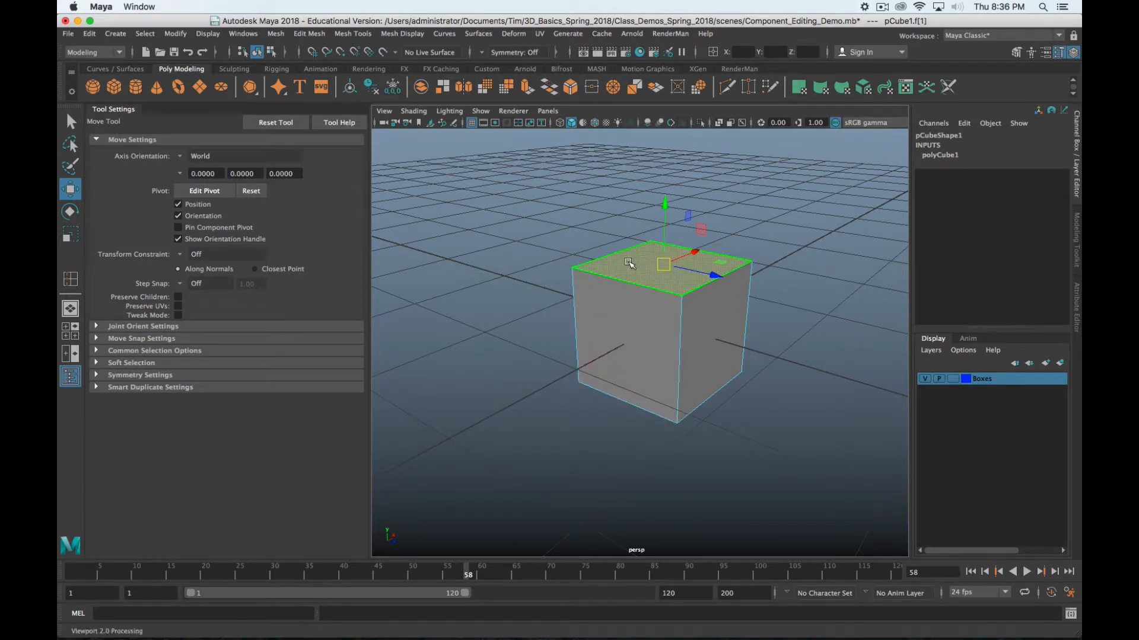
Extrude the cube's top face with Extrude Face and pull it upward
click(305, 34)
mouse_move(349, 35)
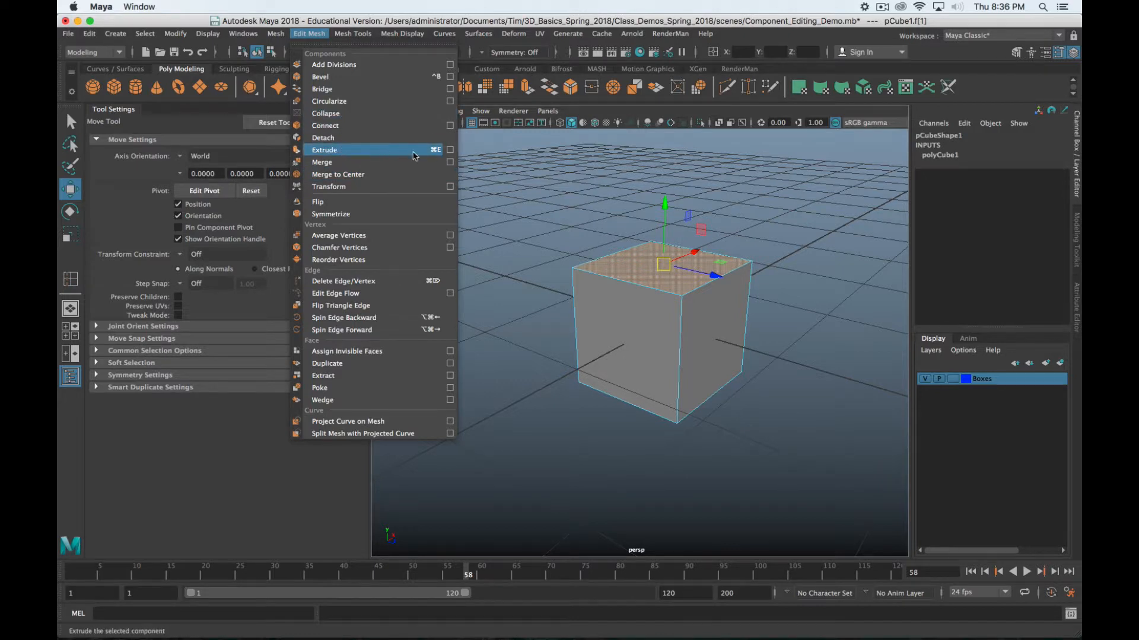
click(449, 150)
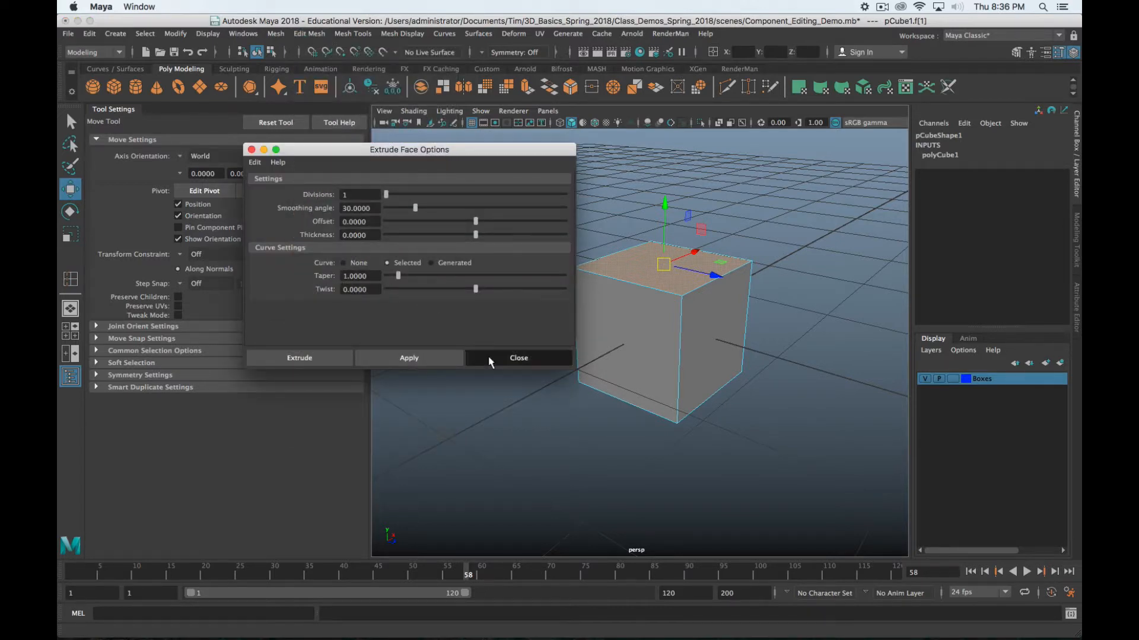
click(517, 358)
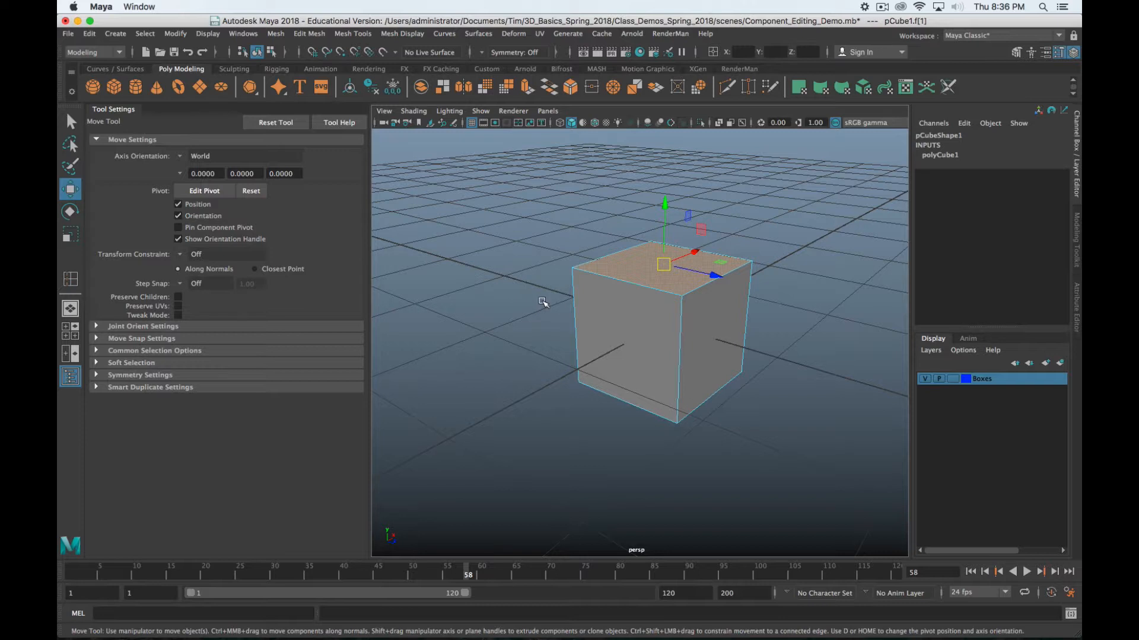
shift+right_click(621, 273)
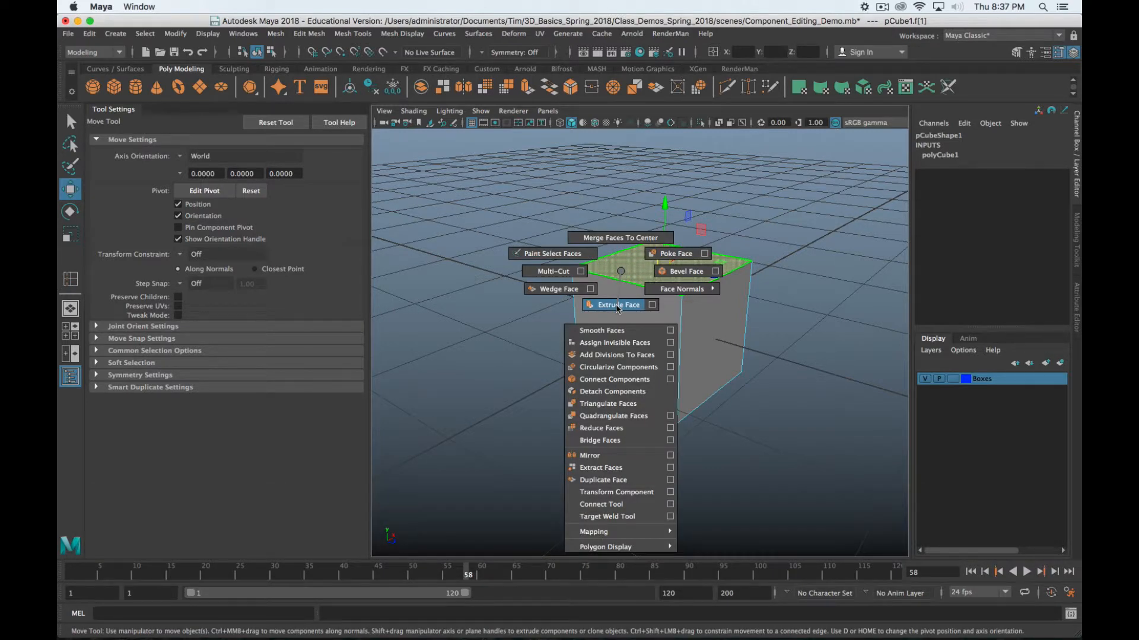
click(619, 295)
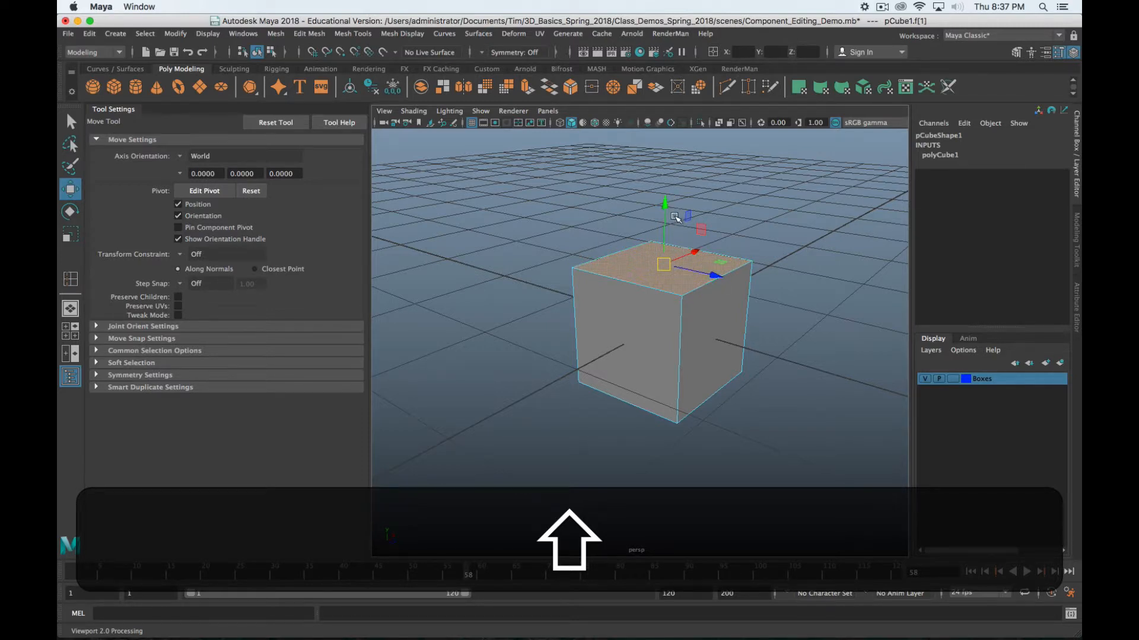
shift+drag(665, 204, 667, 151)
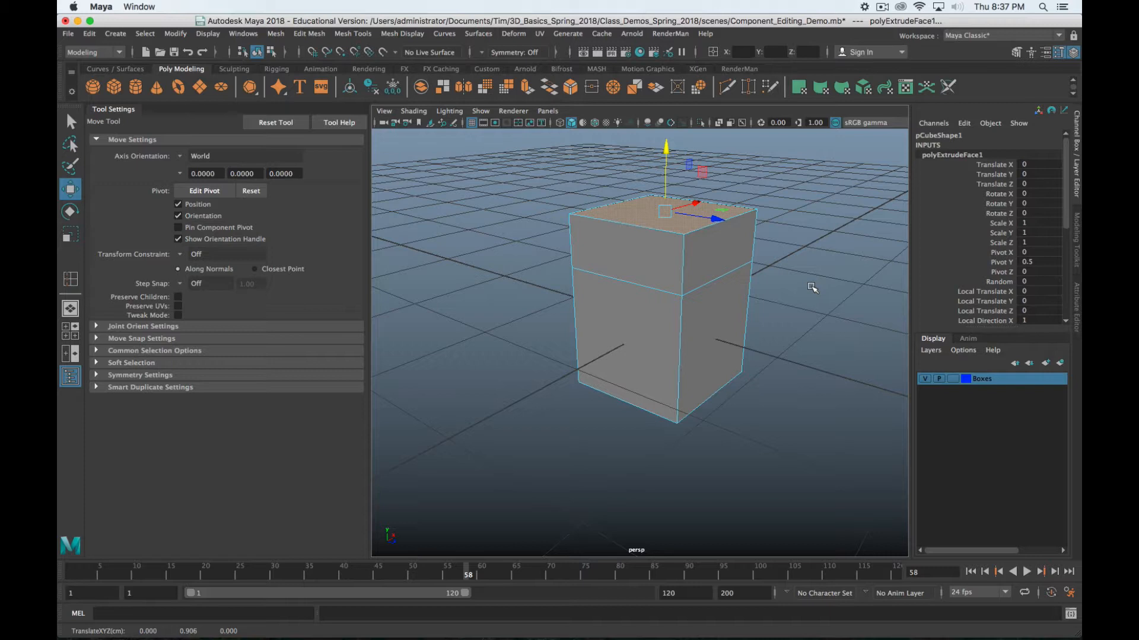
Undo the first extrusion and extrude the cube's top face again
key(z)
key(z)
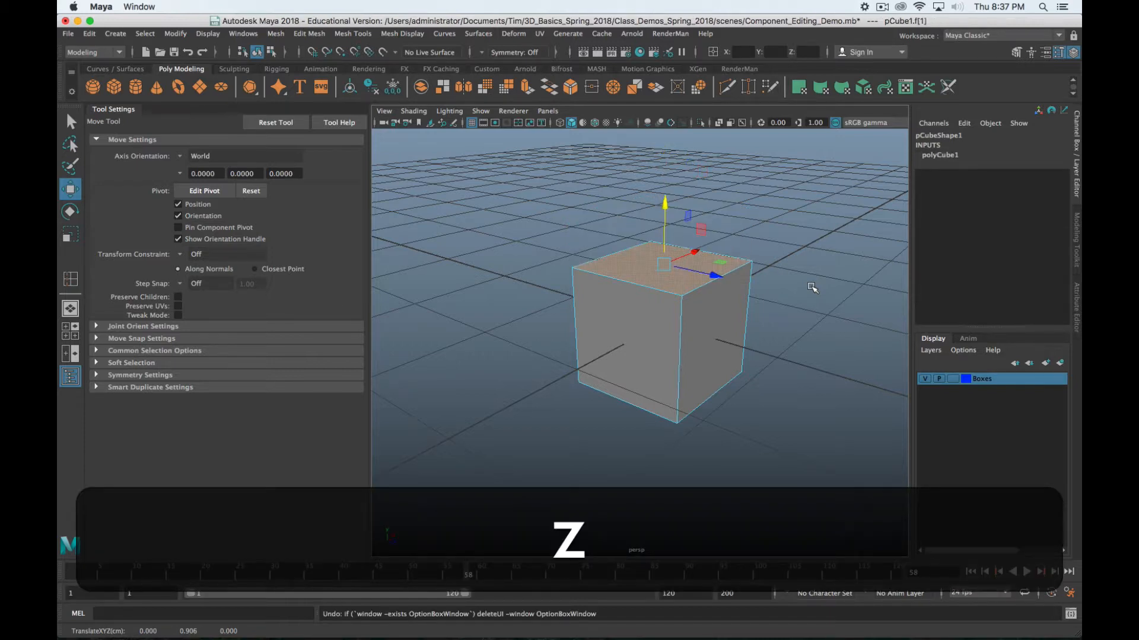
key(shift+z)
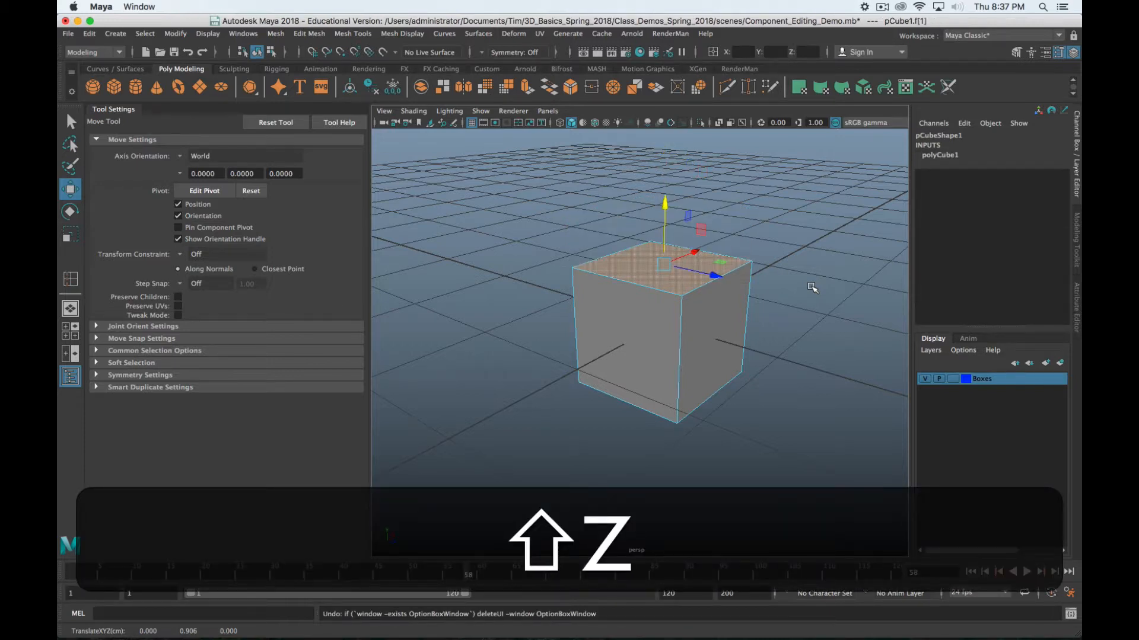
key(z)
key(shift+z)
alt+drag(691, 279, 629, 291)
shift+right_drag(627, 290, 634, 332)
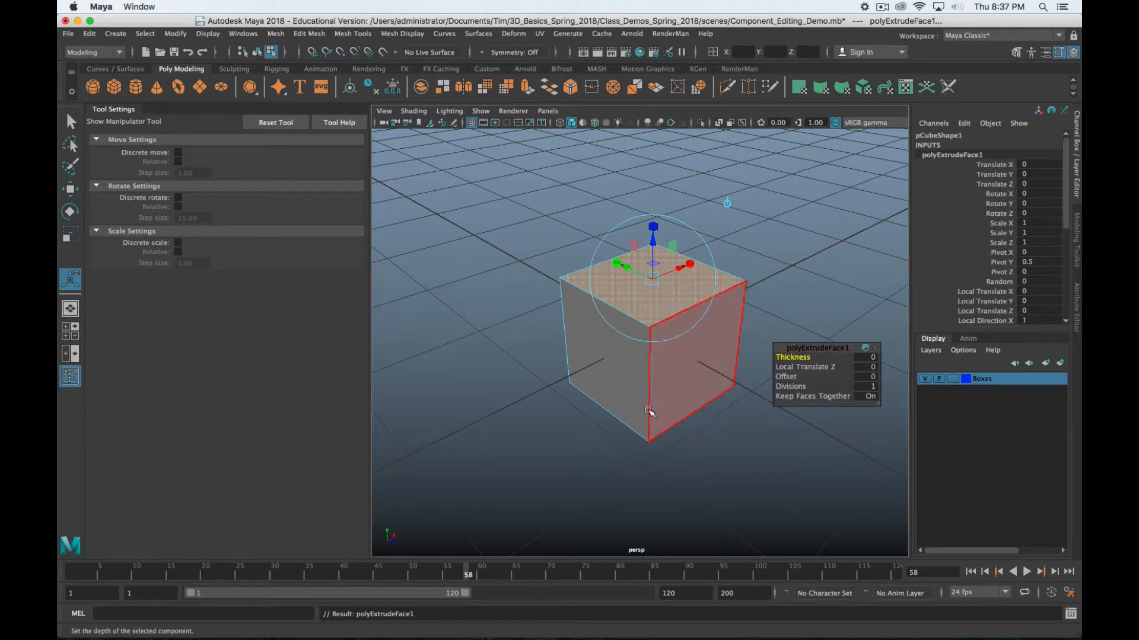
Set the new extrusion's forward distance and thickness values to 0
key(alt)
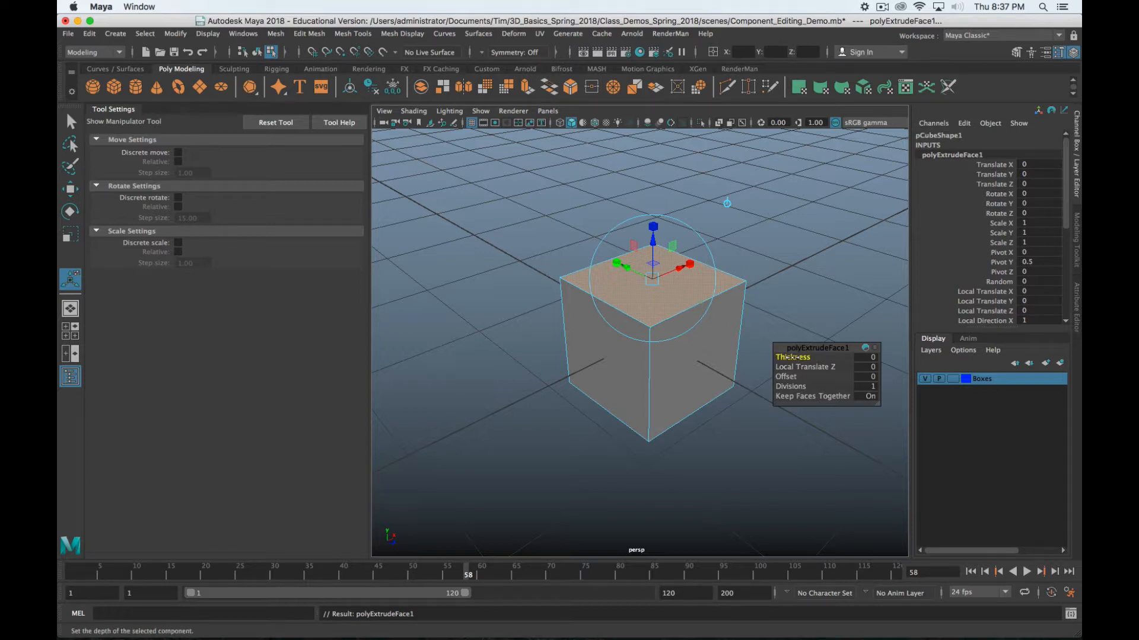
mouse_move(789, 357)
middle_down()
mouse_move(802, 357)
mouse_move(790, 360)
middle_up()
middle_drag(793, 364, 801, 359)
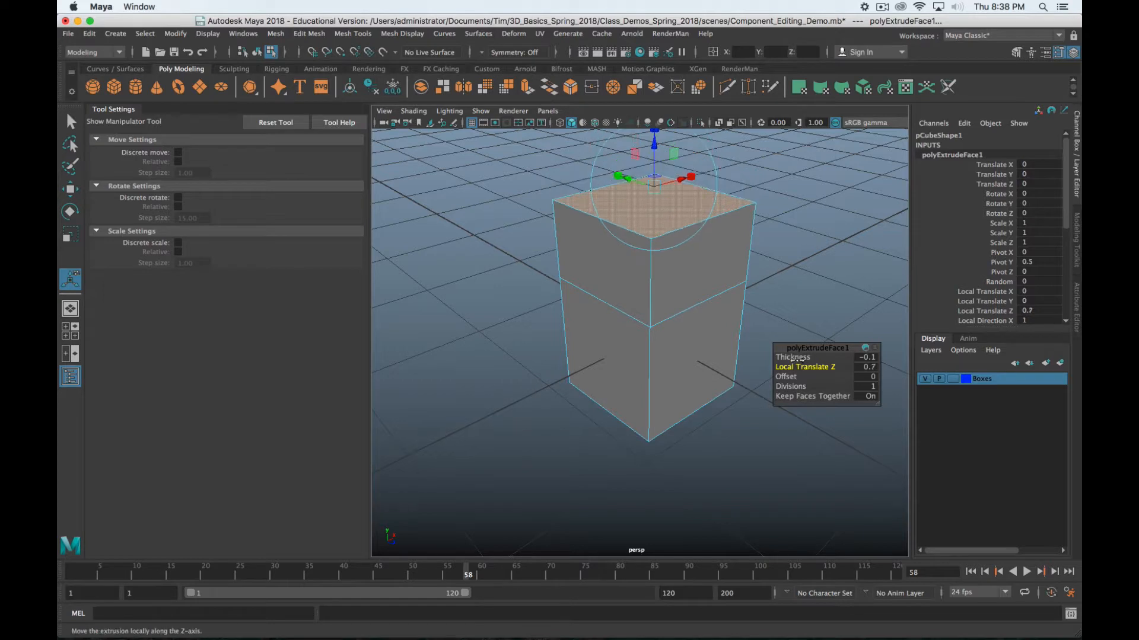
click(862, 366)
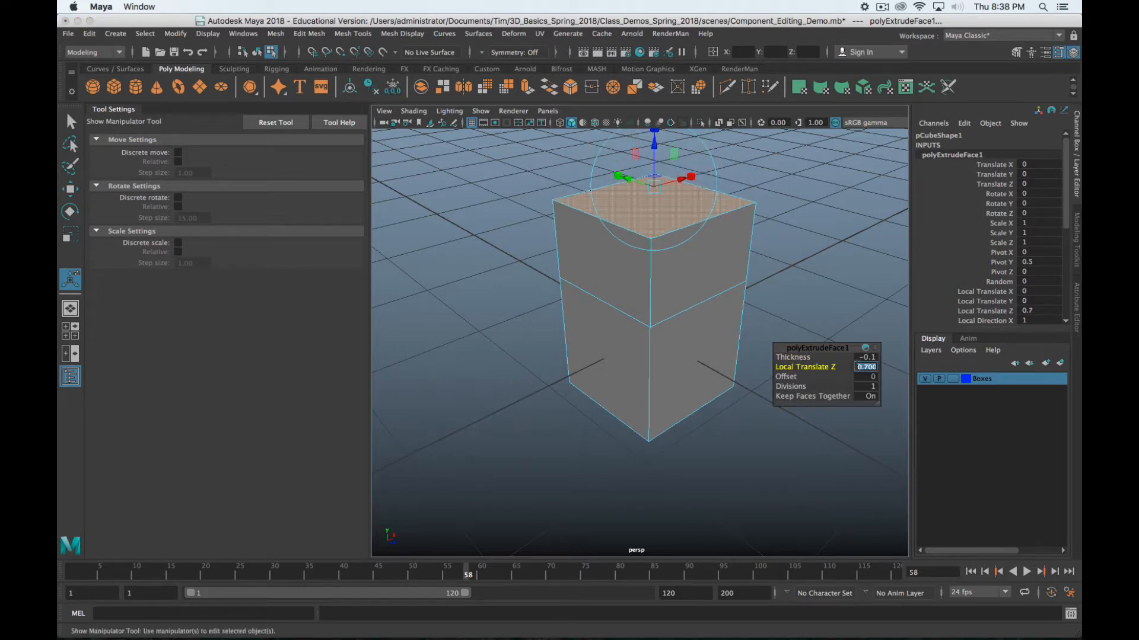
text(0)
key(Return)
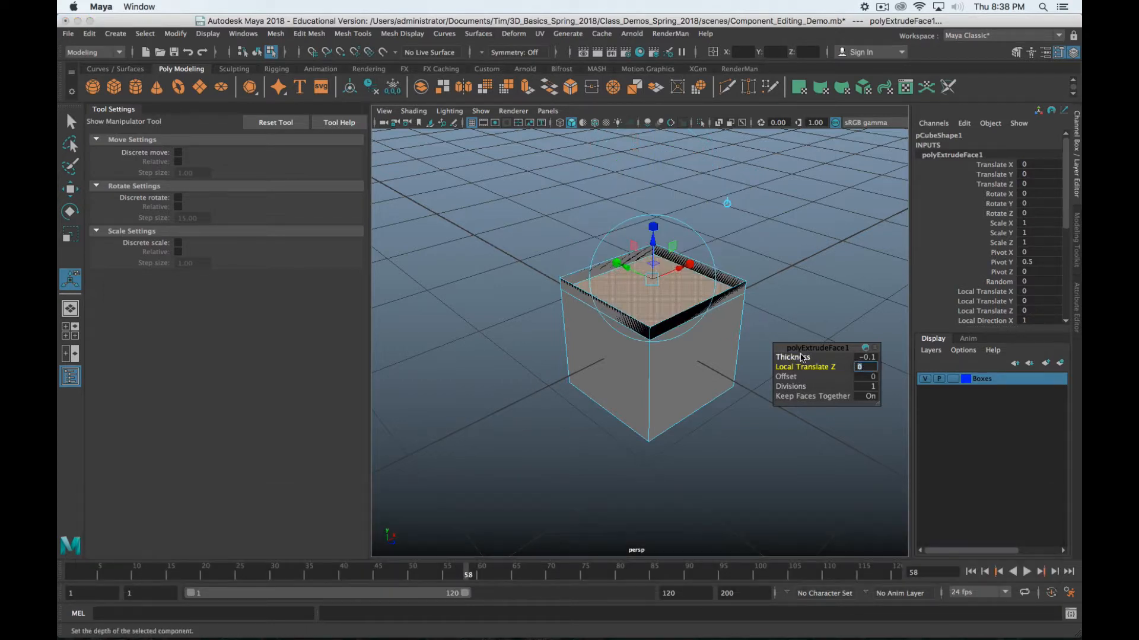
click(865, 358)
text(0)
key(Return)
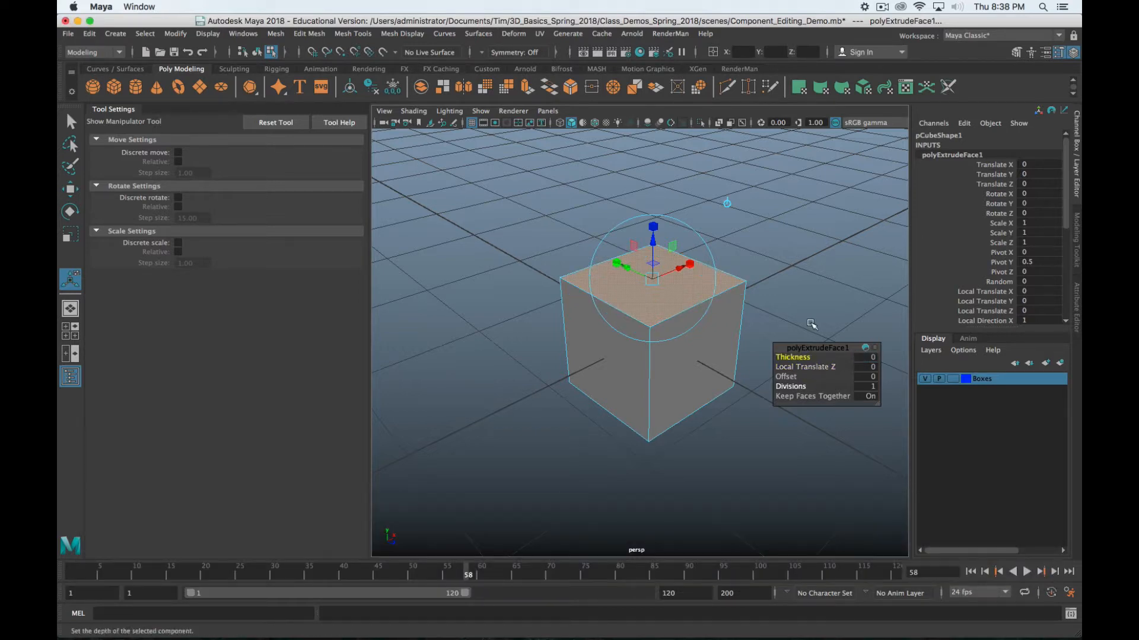
Raise the extruded top face by 0.3 and inset it with an offset of 0.3
mouse_move(798, 367)
mouse_down()
mouse_move(821, 367)
mouse_move(805, 366)
mouse_move(810, 374)
mouse_up()
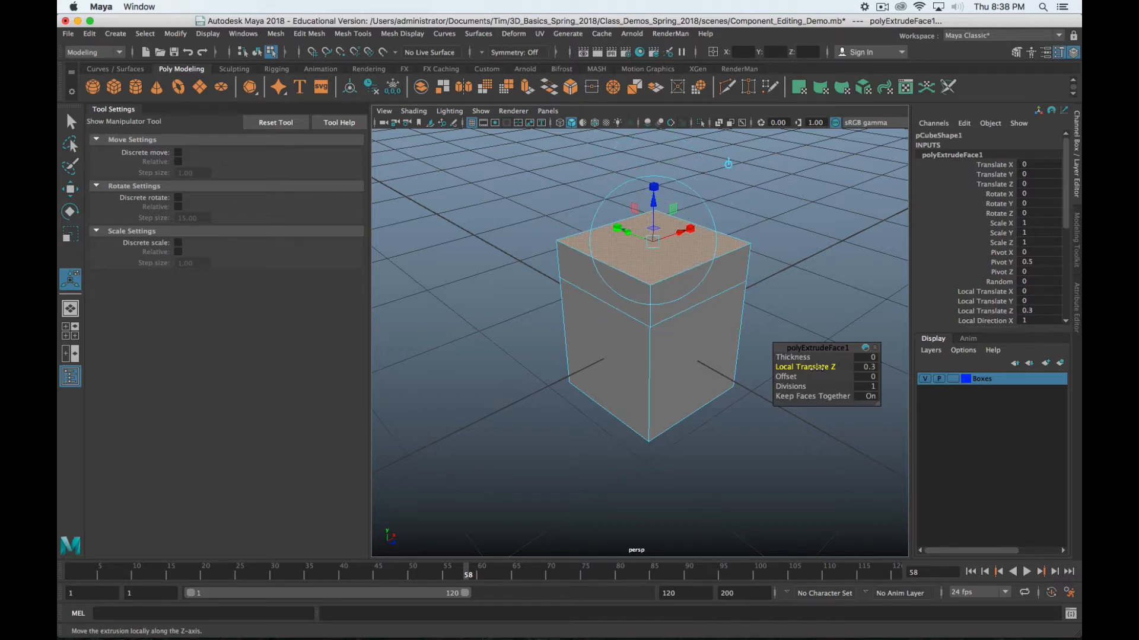
mouse_move(810, 368)
mouse_down()
mouse_move(817, 387)
mouse_move(797, 378)
mouse_up()
drag(789, 376, 800, 376)
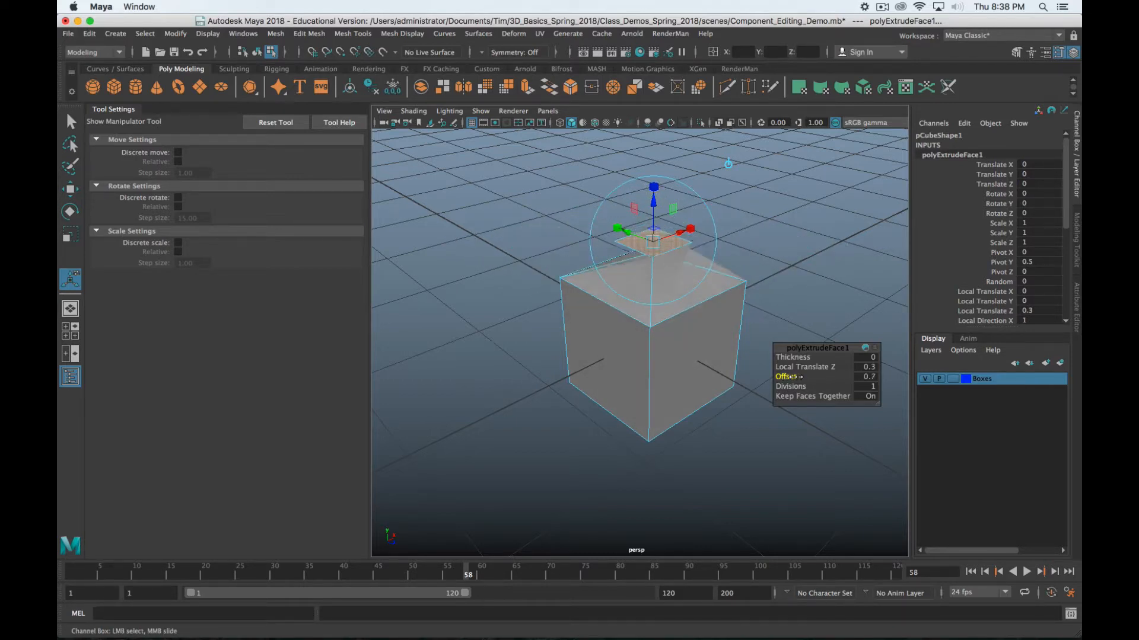
alt+drag(599, 312, 730, 326)
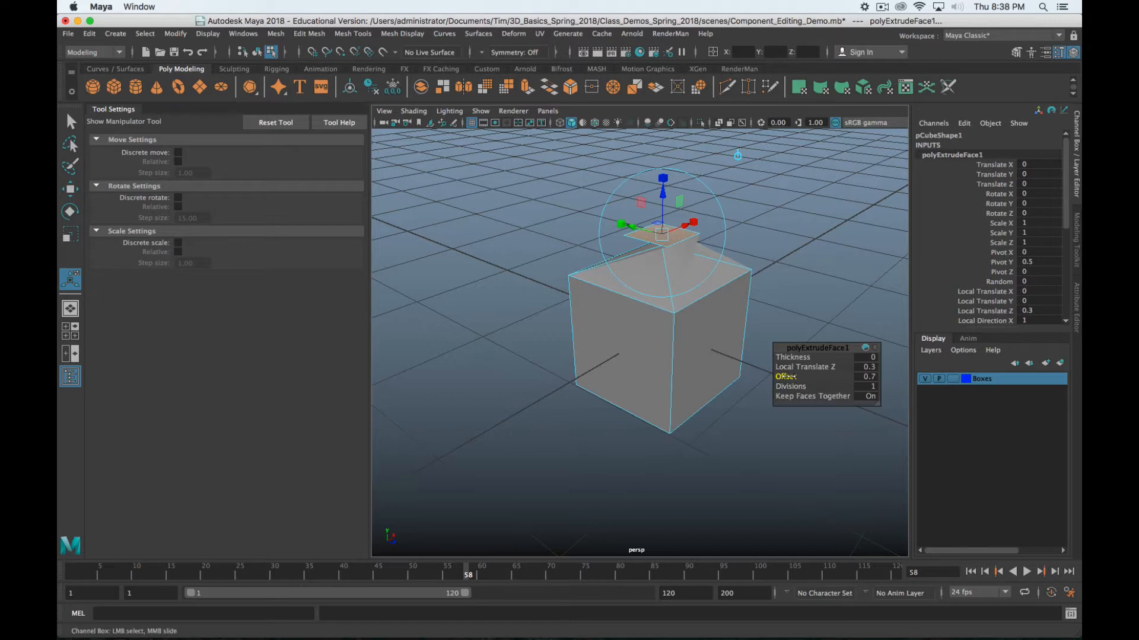
drag(788, 377, 786, 375)
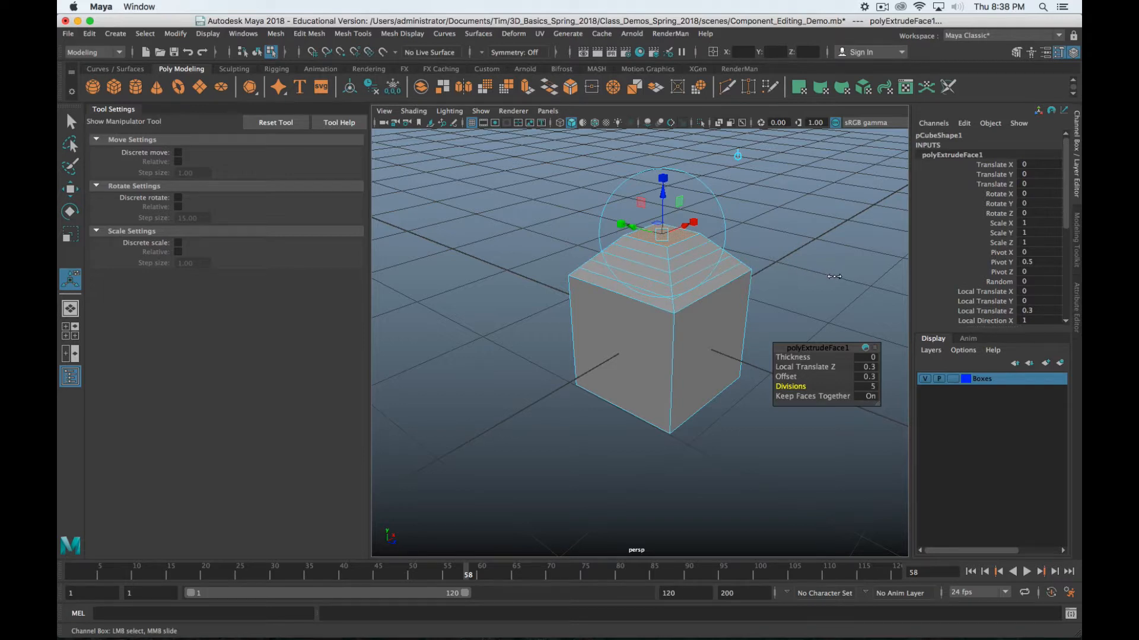
Set polyExtrudeFace1 Divisions to 3, splitting the sloped top sides into three bands
middle_drag(848, 279, 858, 283)
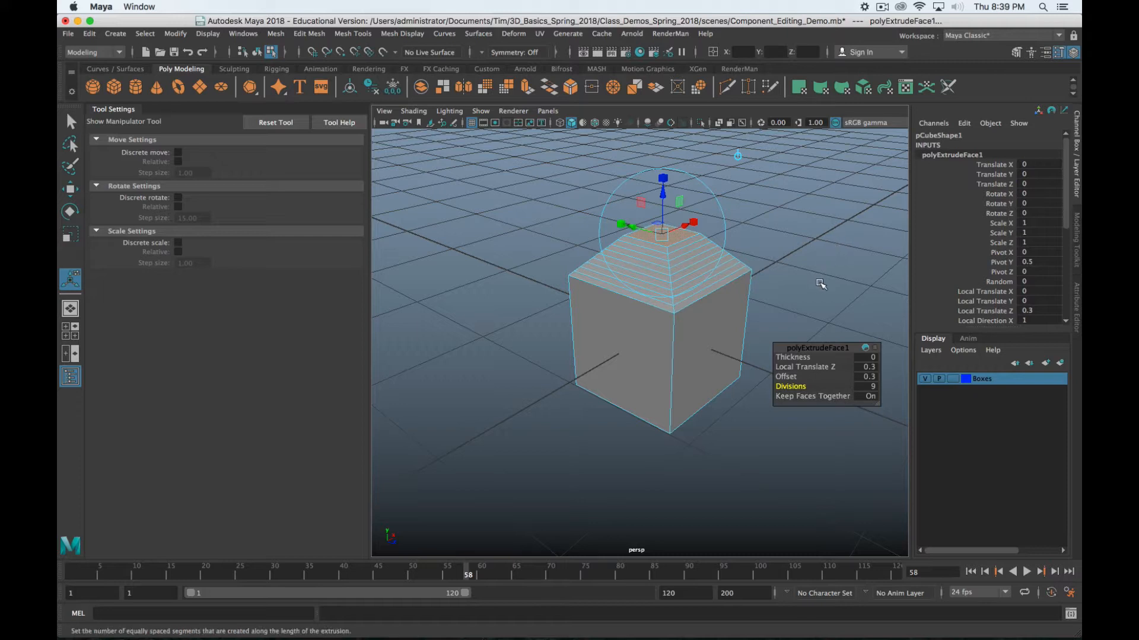
middle_drag(820, 284, 796, 287)
scroll(816, 291, up, 4)
alt+drag(714, 283, 752, 204)
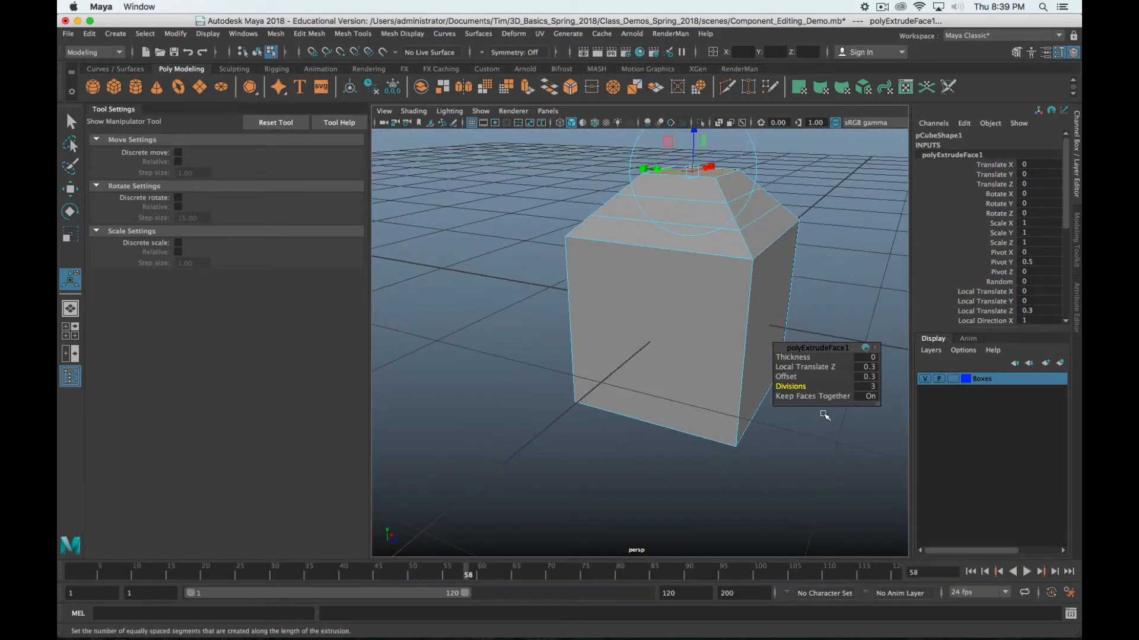
Switch to edge mode and select a horizontal edge loop around the tapered top
key(w)
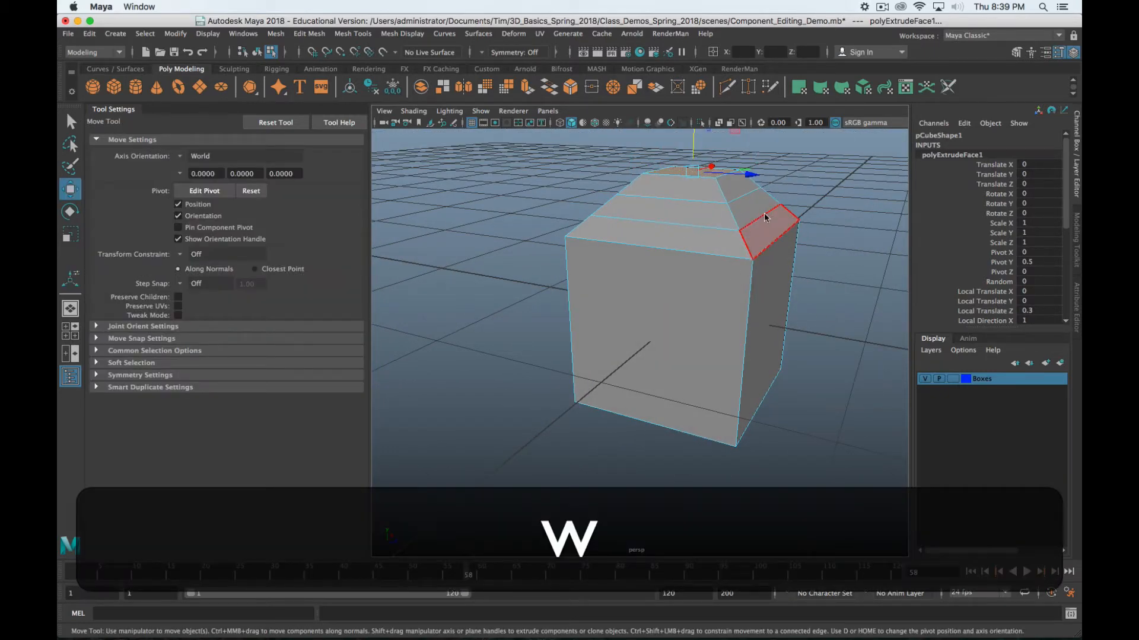
right_drag(764, 218, 765, 180)
double_click(763, 218)
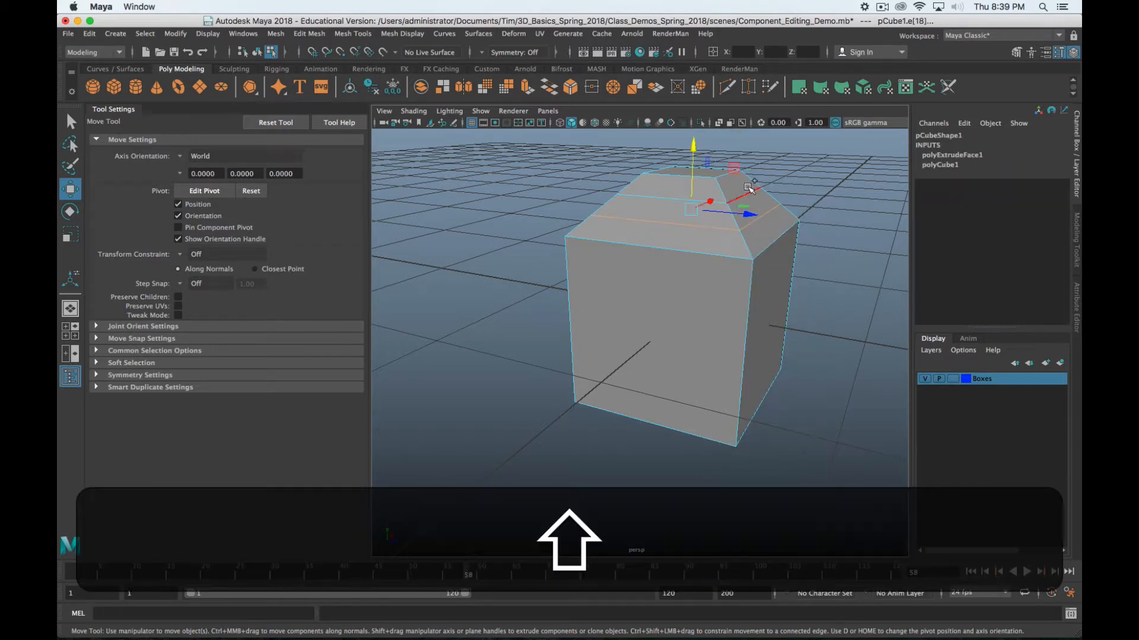
shift+double_click(748, 192)
key(alt+shift+z)
click(724, 251)
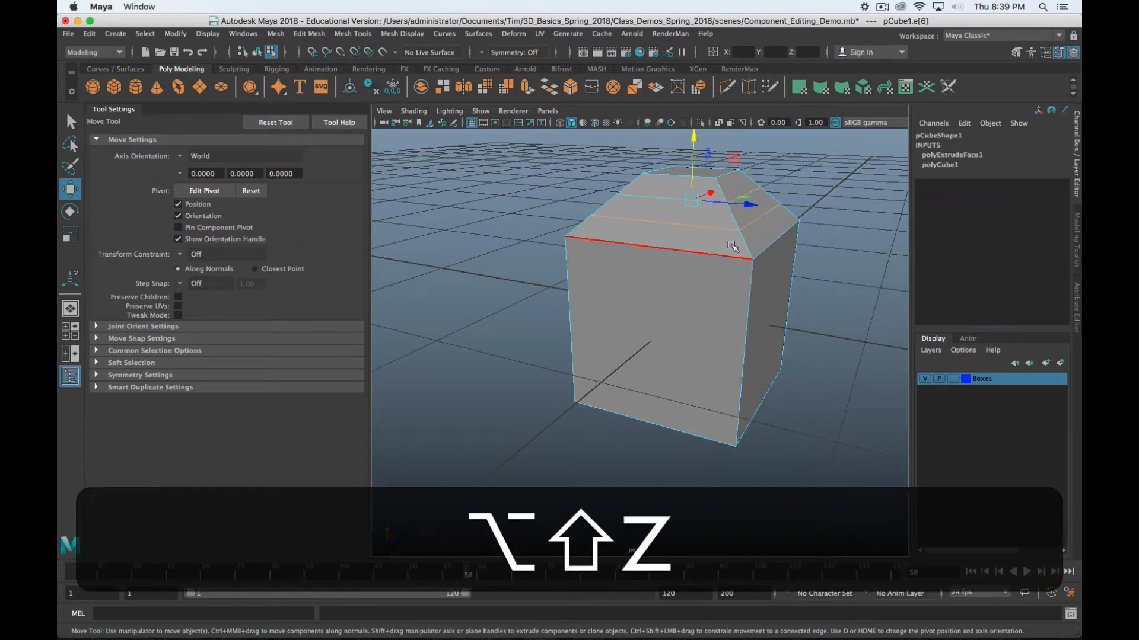
click(768, 210)
double_click(715, 229)
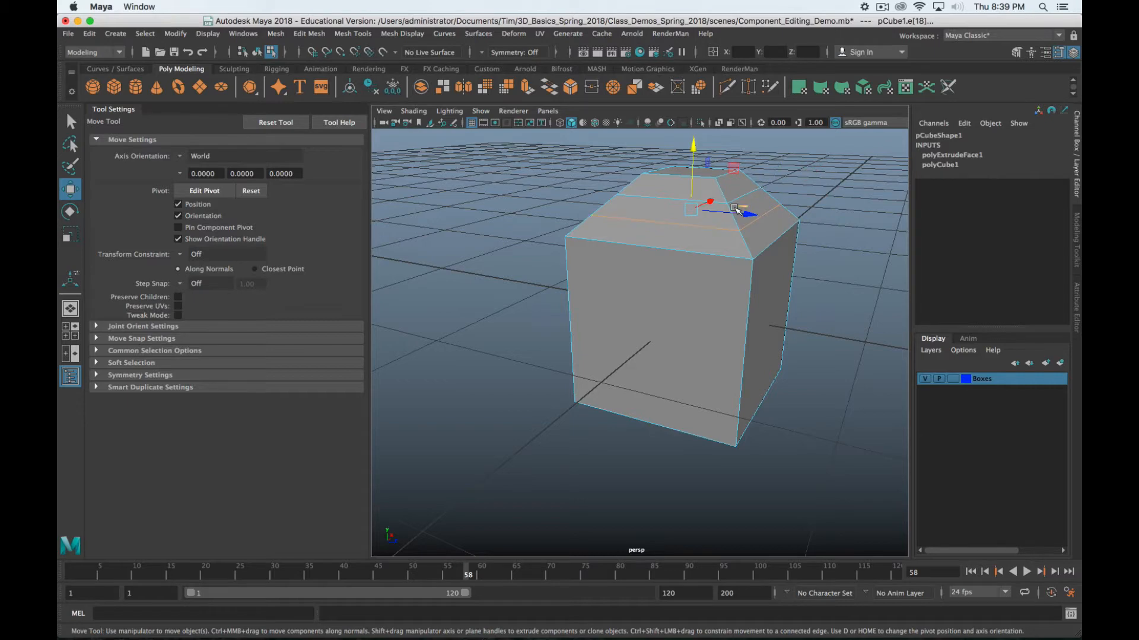
Add a second top edge loop to the selection and activate the Scale tool
key(q)
shift+click(695, 201)
alt+shift+drag(707, 212, 773, 257)
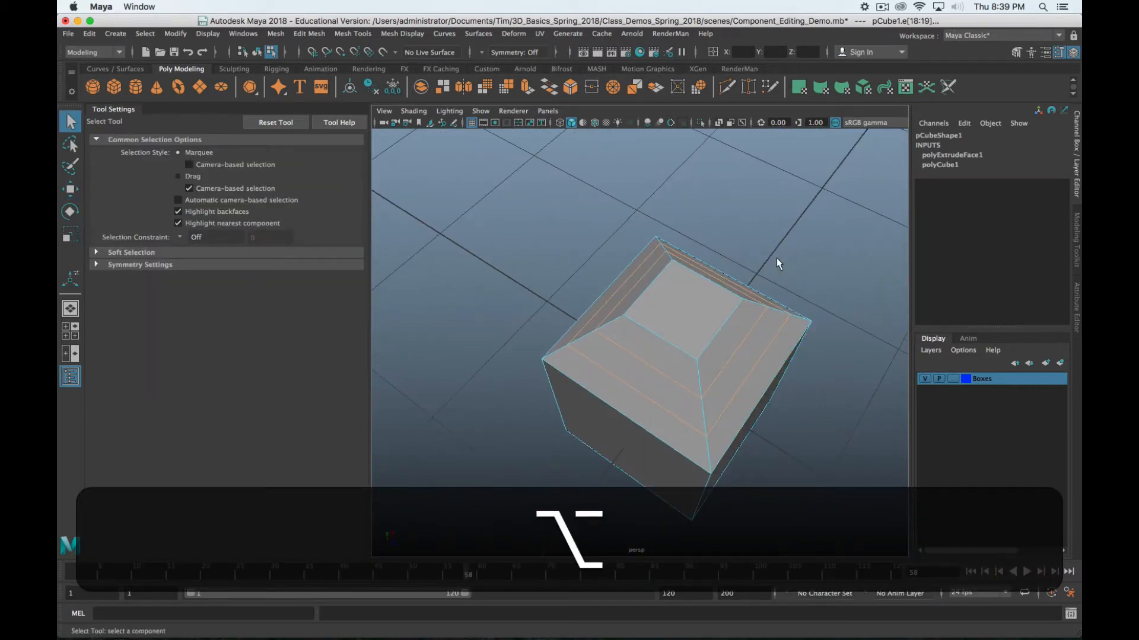
key(r)
alt+drag(755, 305, 701, 201)
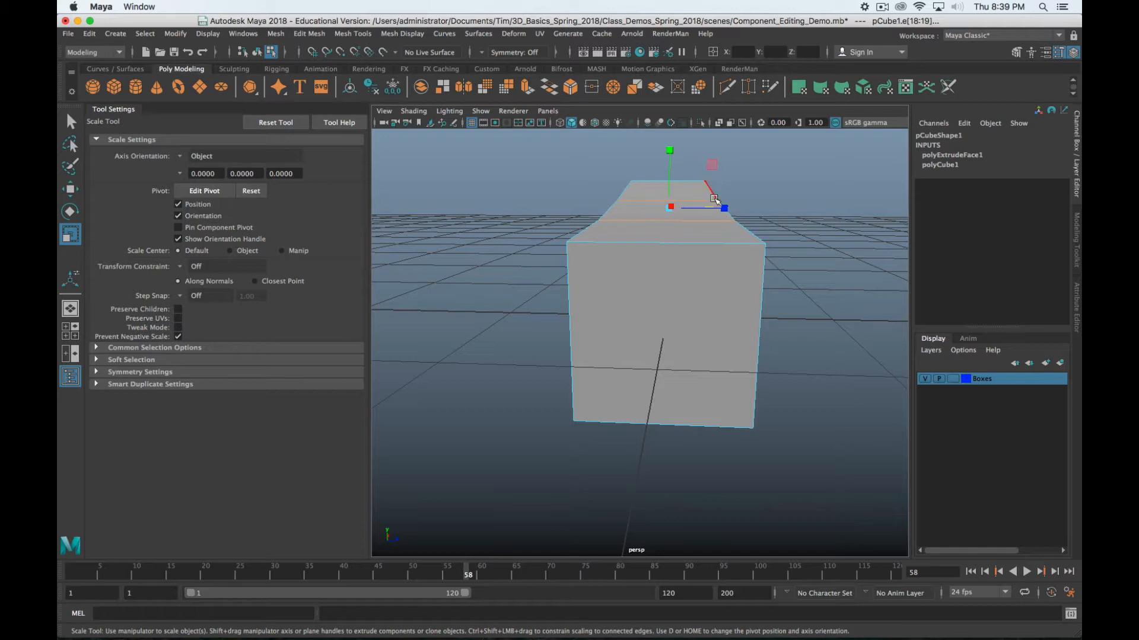
alt+drag(723, 243, 695, 250)
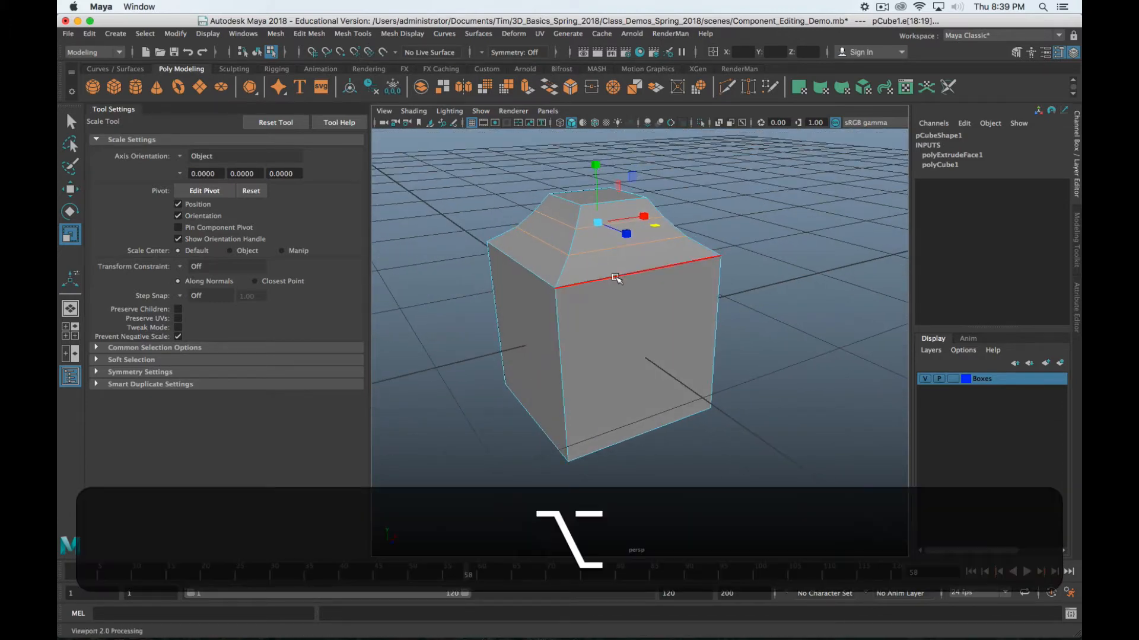
alt+drag(696, 251, 640, 305)
scroll(636, 301, down, 4)
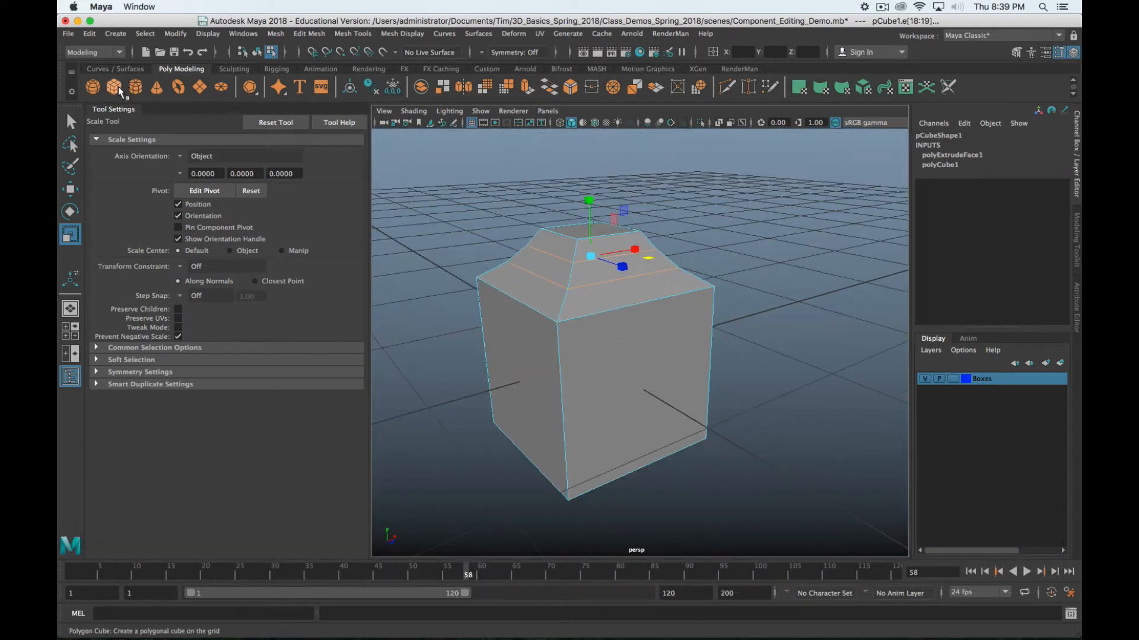
Create a new polygon cylinder and squash its height with the Scale tool
click(136, 87)
alt+drag(795, 389, 656, 287)
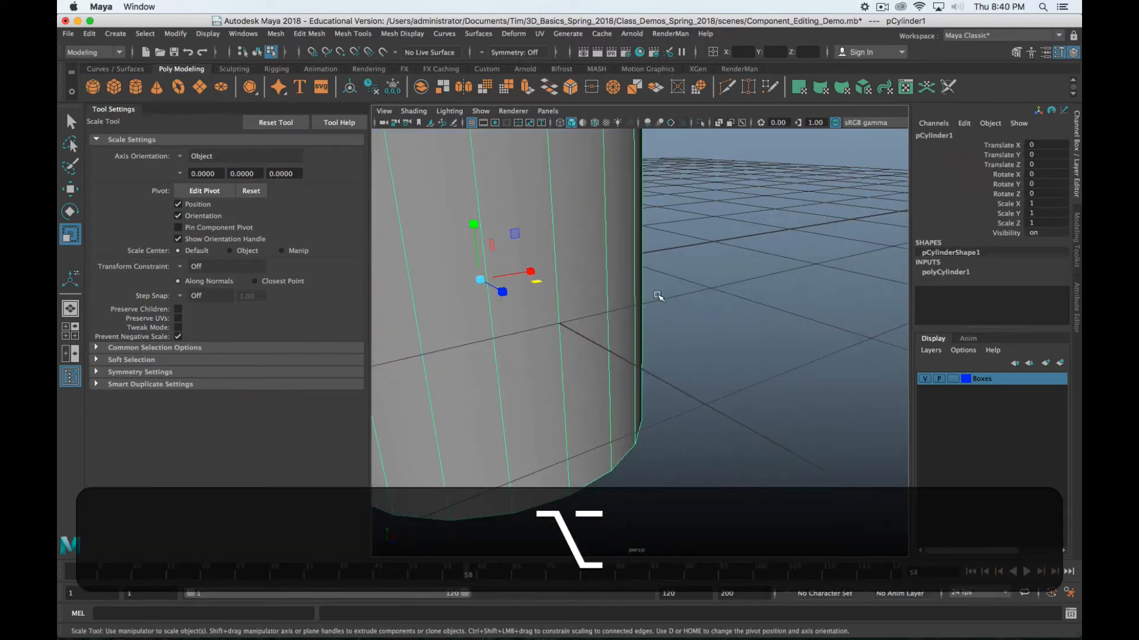
key(w)
scroll(618, 334, down, 5)
key(e)
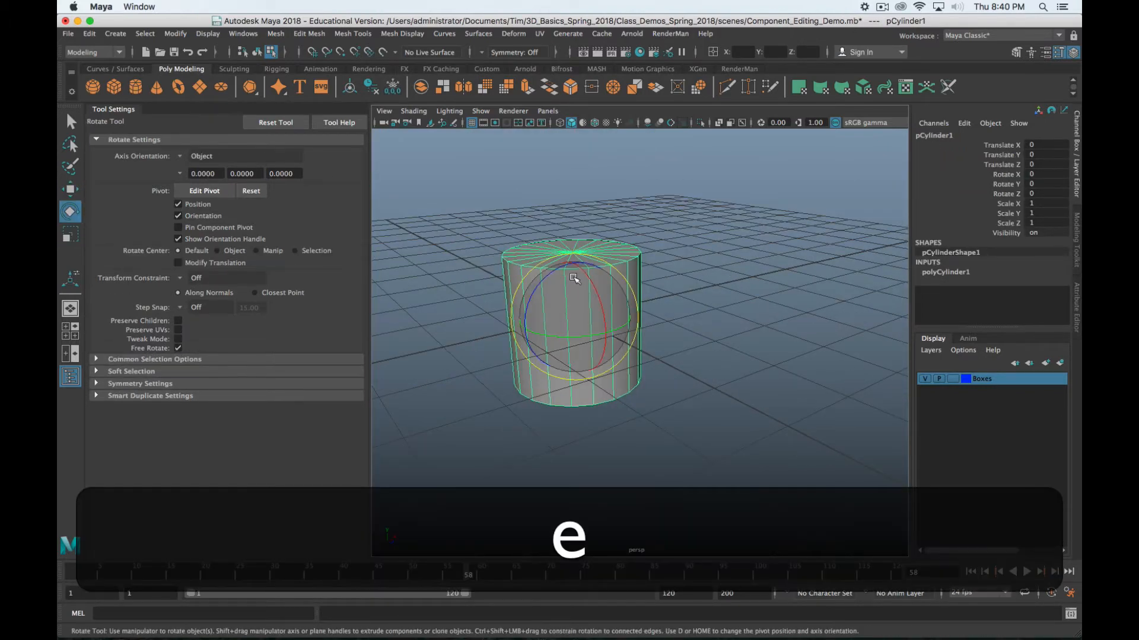
key(r)
drag(572, 262, 704, 408)
key(w)
Select the cylinder's ring of side faces, then undo back to its original height
right_drag(703, 408, 703, 310)
click(694, 410)
shift+double_click(731, 414)
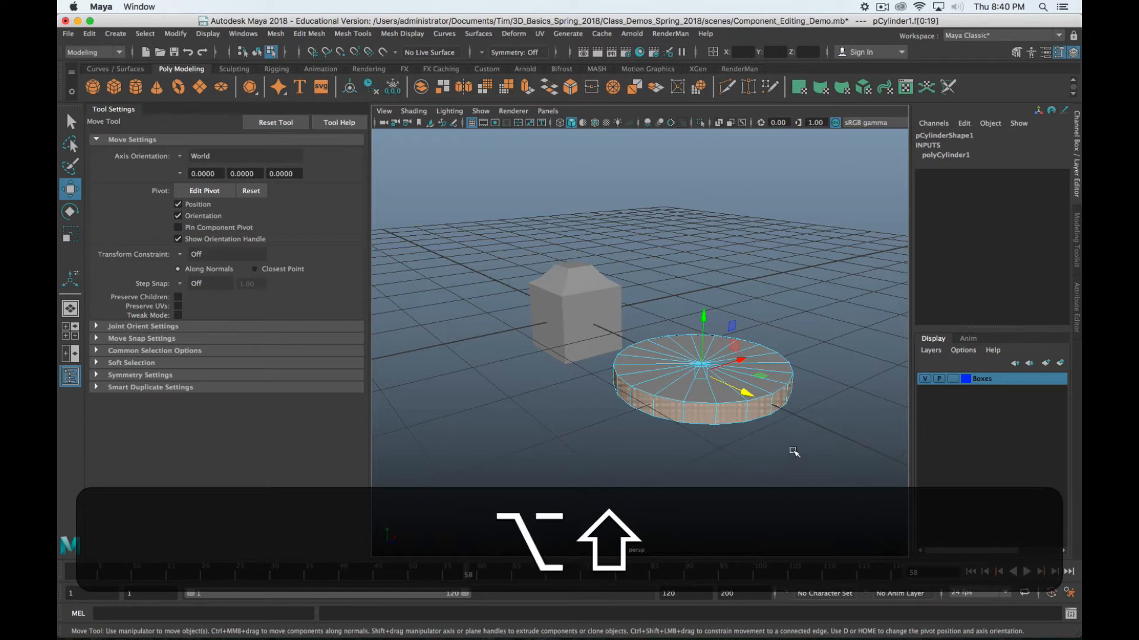
alt+drag(793, 452, 785, 437)
key(alt+w)
key(w)
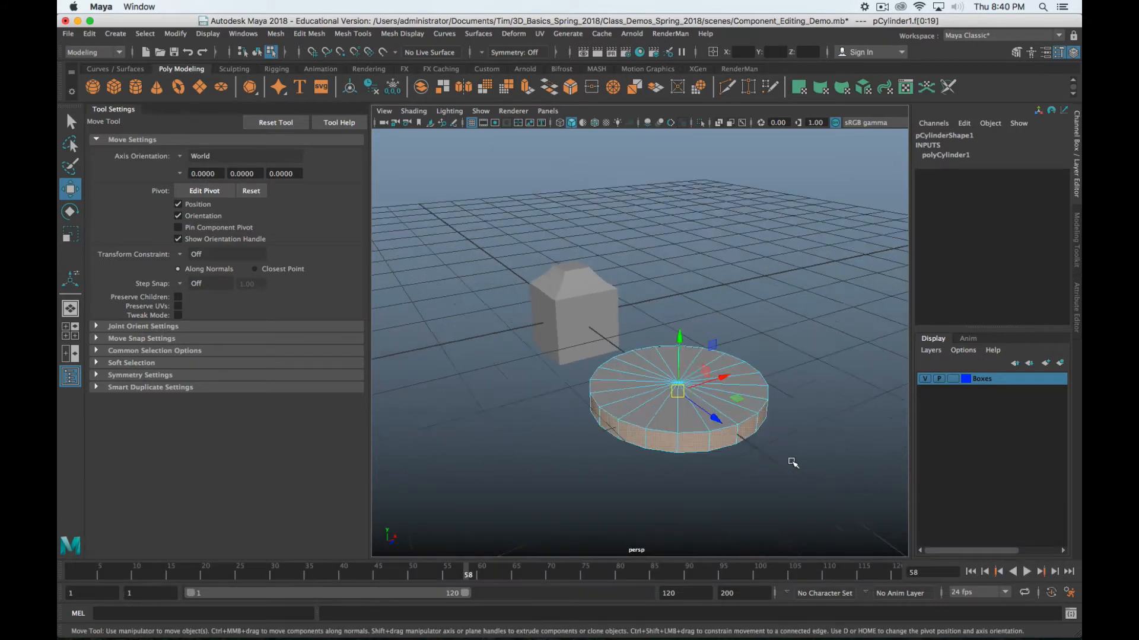
scroll(792, 463, up, 5)
alt+middle_drag(786, 465, 796, 394)
alt+drag(733, 413, 760, 397)
alt+middle_drag(758, 398, 620, 432)
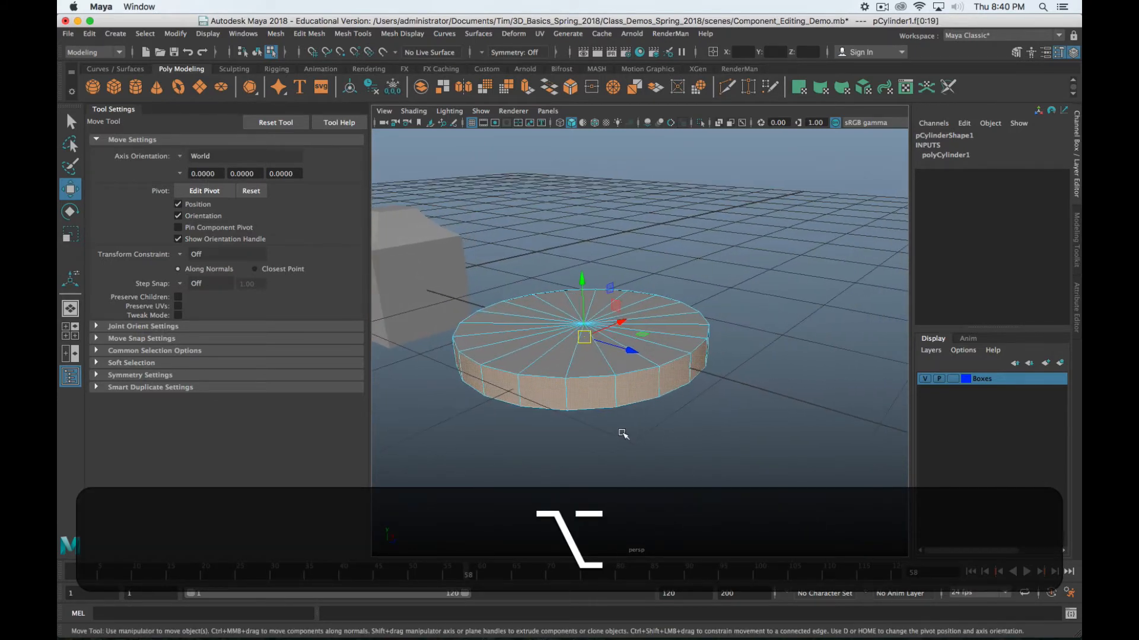
key(z)
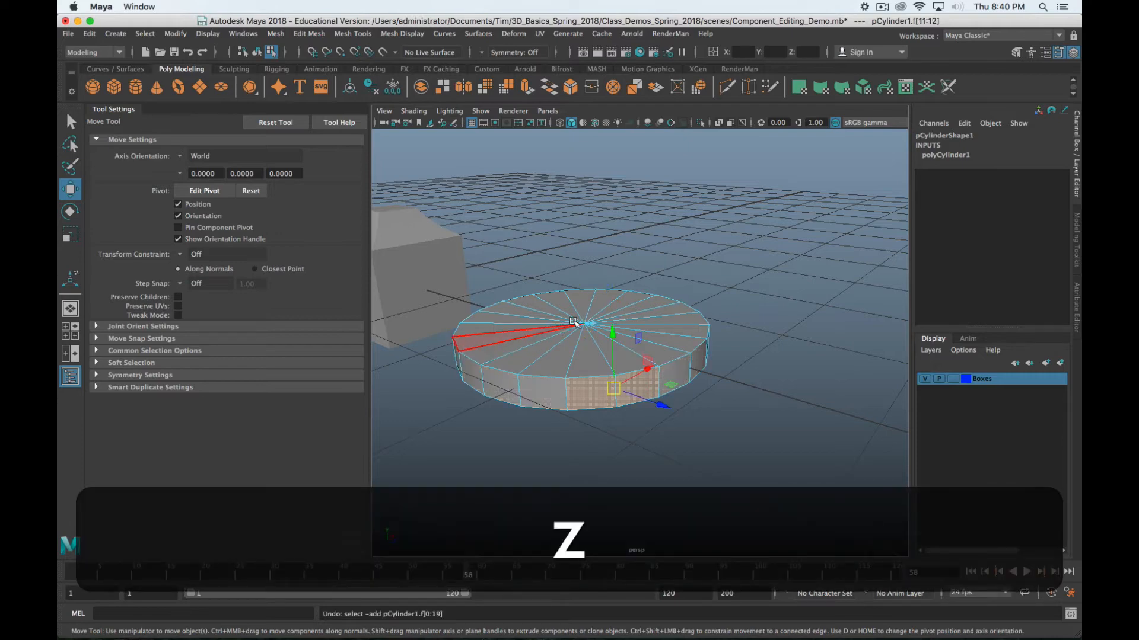
key(z)
key(z)
key(z)
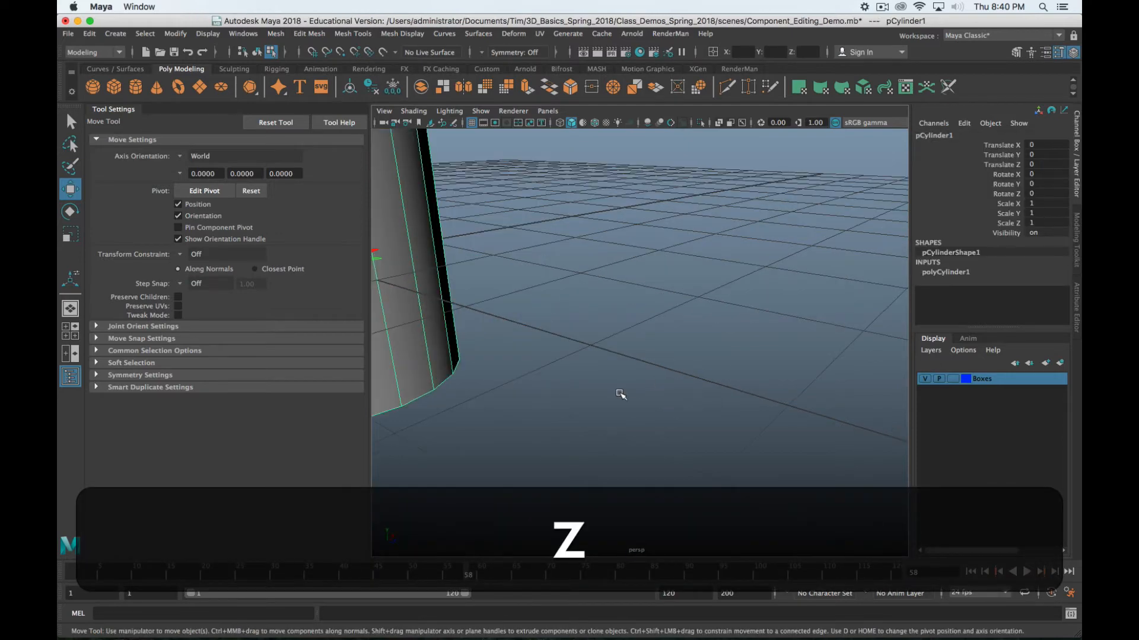
alt+middle_drag(636, 376, 742, 357)
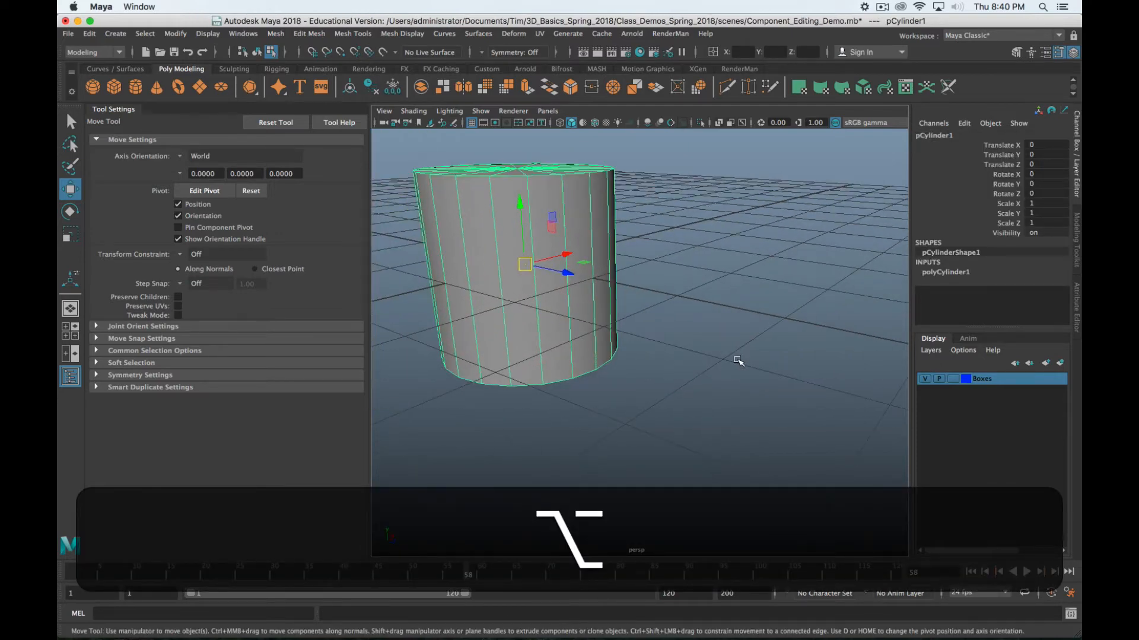
Flatten the cylinder to Scale Y 0.071 and move it to Translate Z 2.519
key(r)
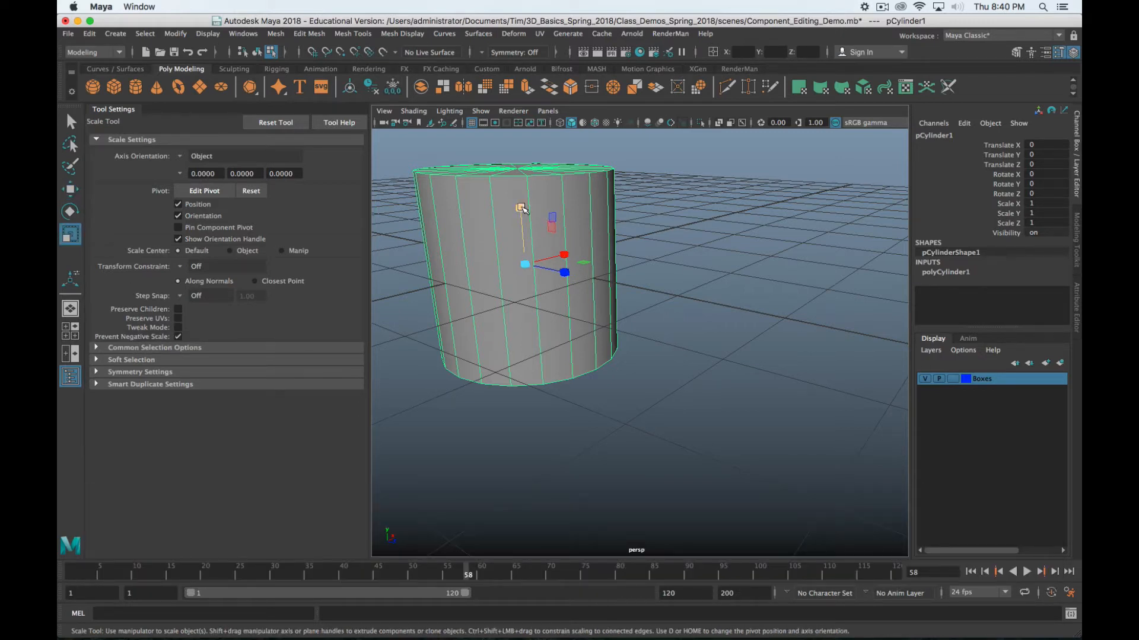
drag(522, 207, 530, 261)
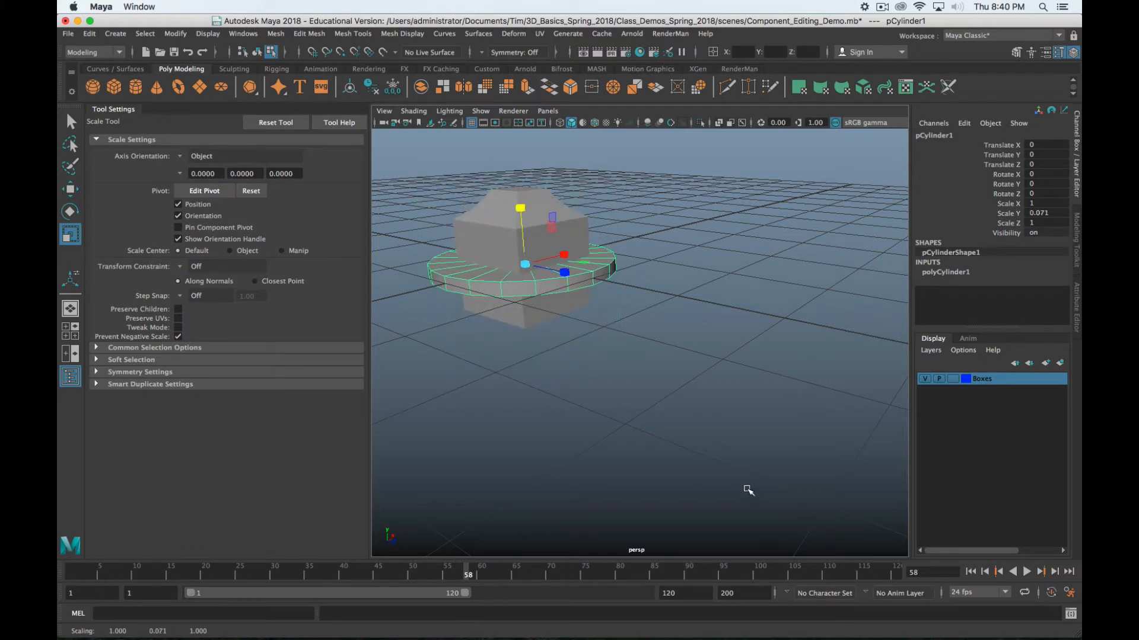
key(w)
drag(568, 274, 781, 427)
Switch the disc to face mode and select one of its side faces
alt+middle_drag(781, 426, 643, 377)
alt+drag(643, 376, 653, 397)
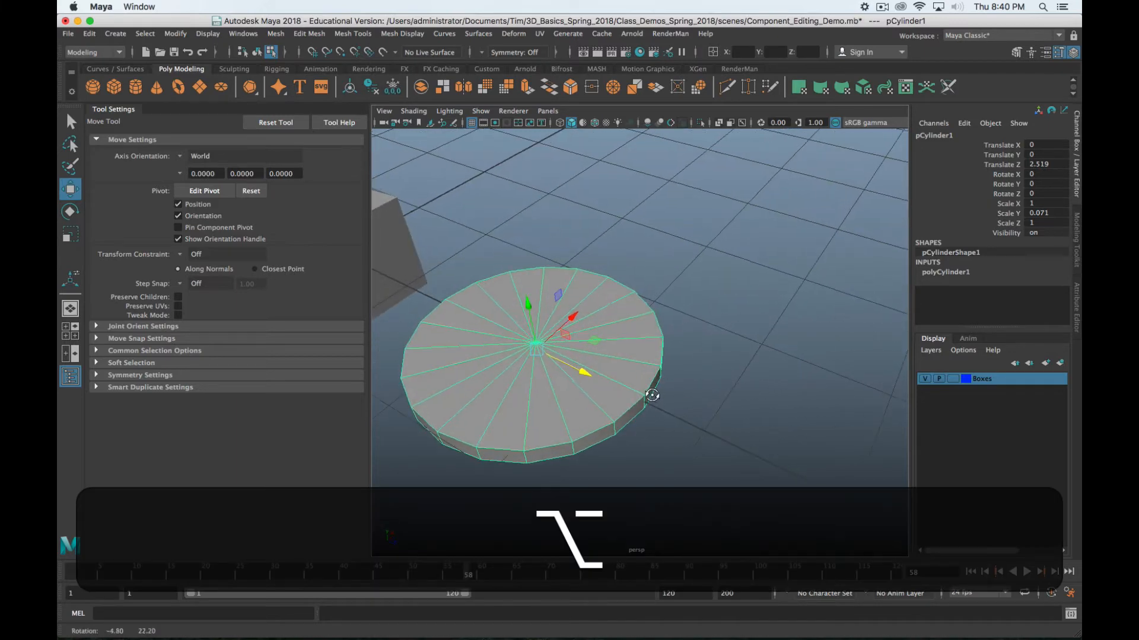
alt+middle_drag(653, 397, 706, 376)
right_drag(635, 277, 645, 314)
alt+drag(645, 452, 658, 396)
click(619, 322)
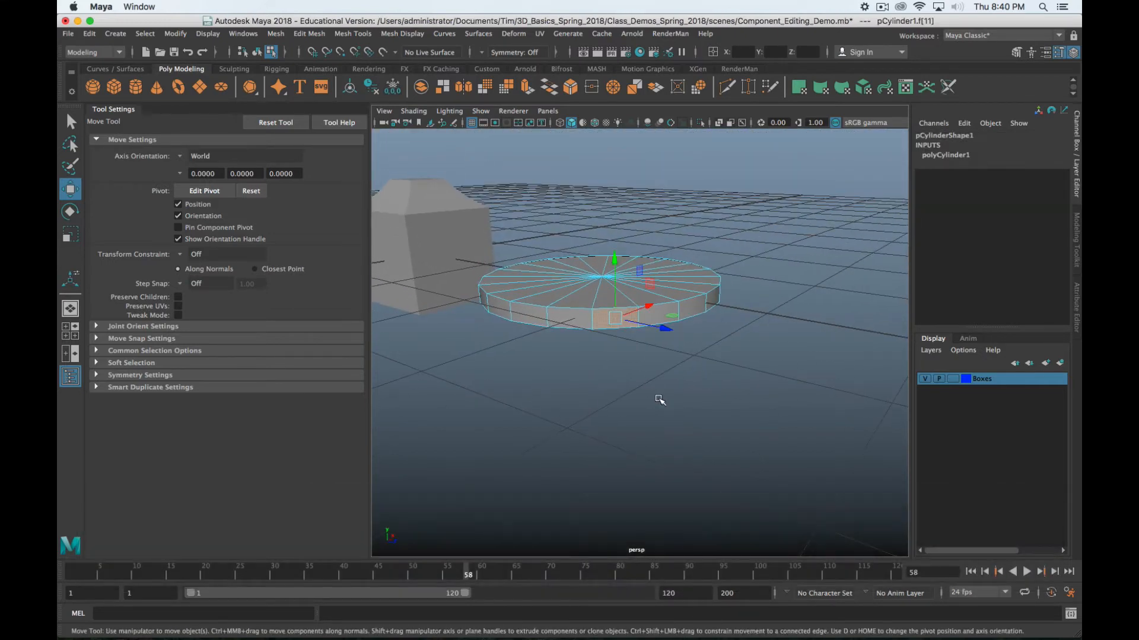
Select the disc's full ring of side faces and extrude them with Thickness 0.3
shift+double_click(574, 322)
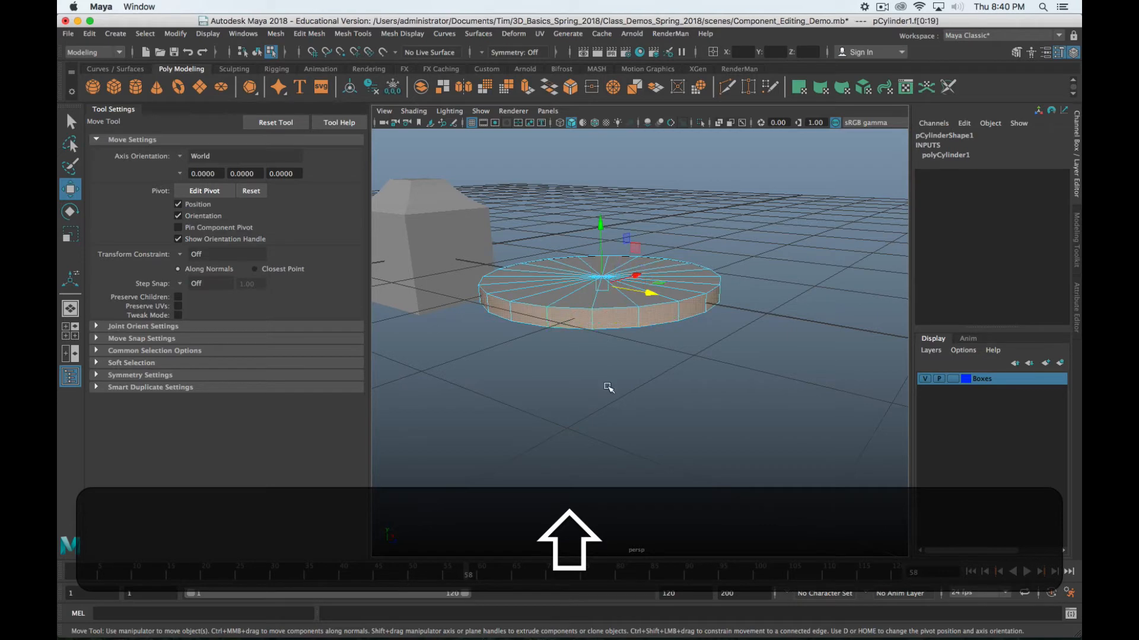
mouse_move(752, 353)
alt+shift+mouse_down()
mouse_move(484, 348)
mouse_move(628, 364)
mouse_move(750, 354)
alt+shift+mouse_up()
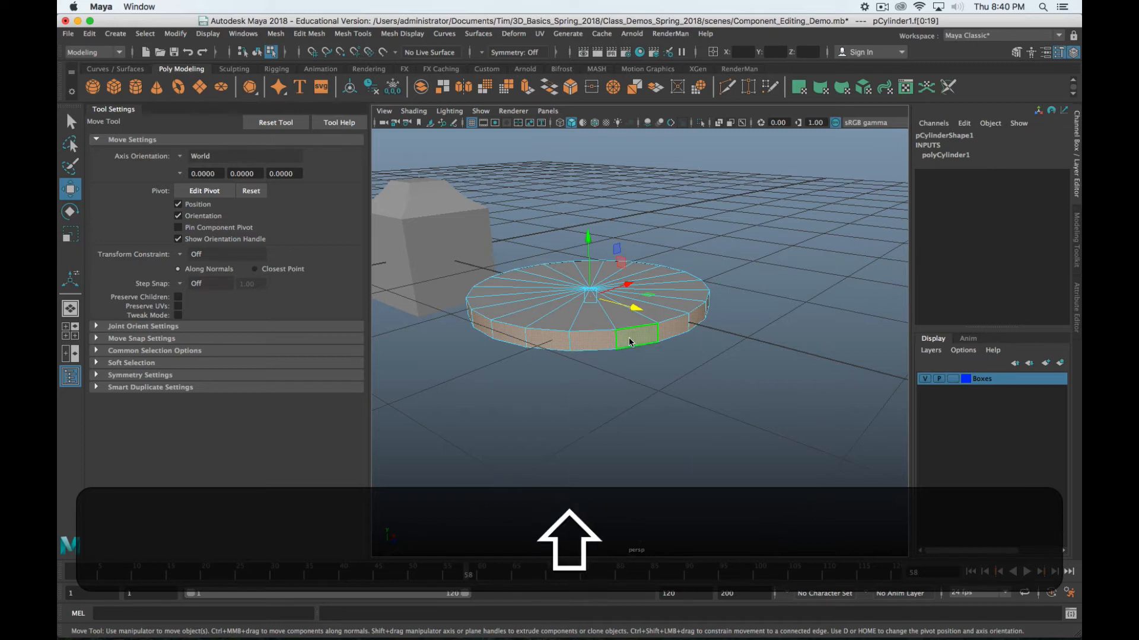
shift+right_drag(629, 339, 629, 359)
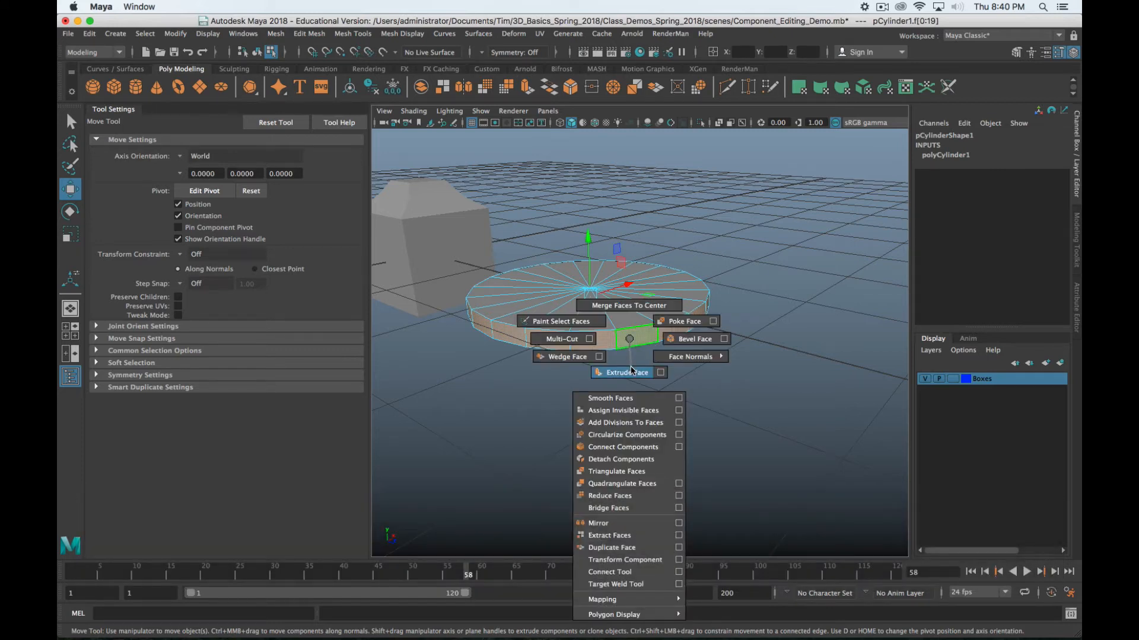
click(631, 371)
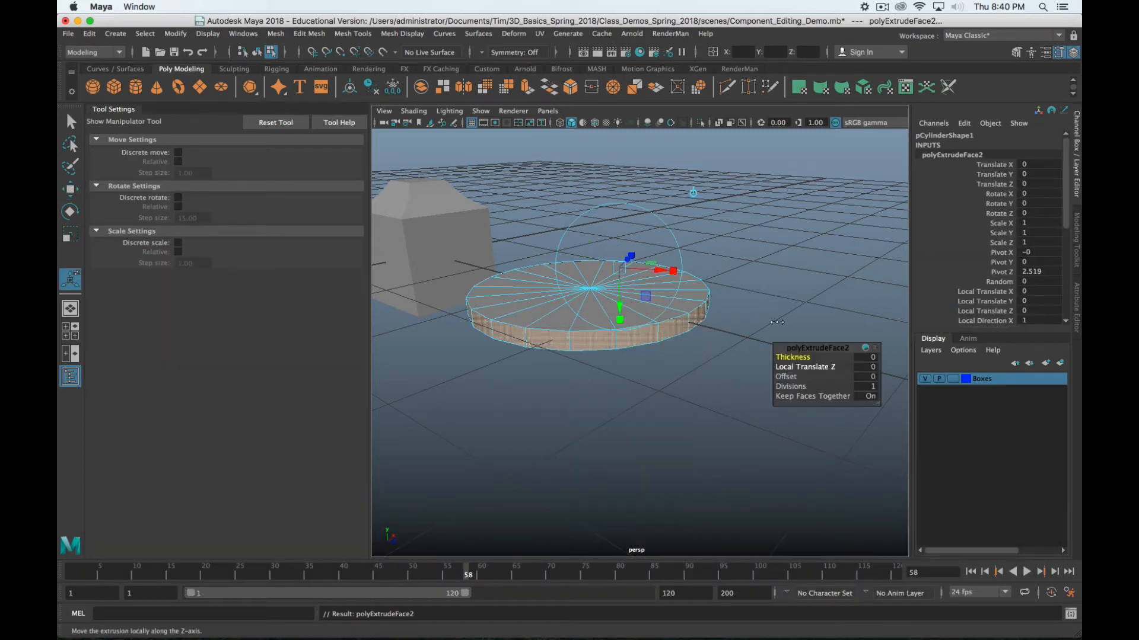
middle_drag(761, 281, 763, 280)
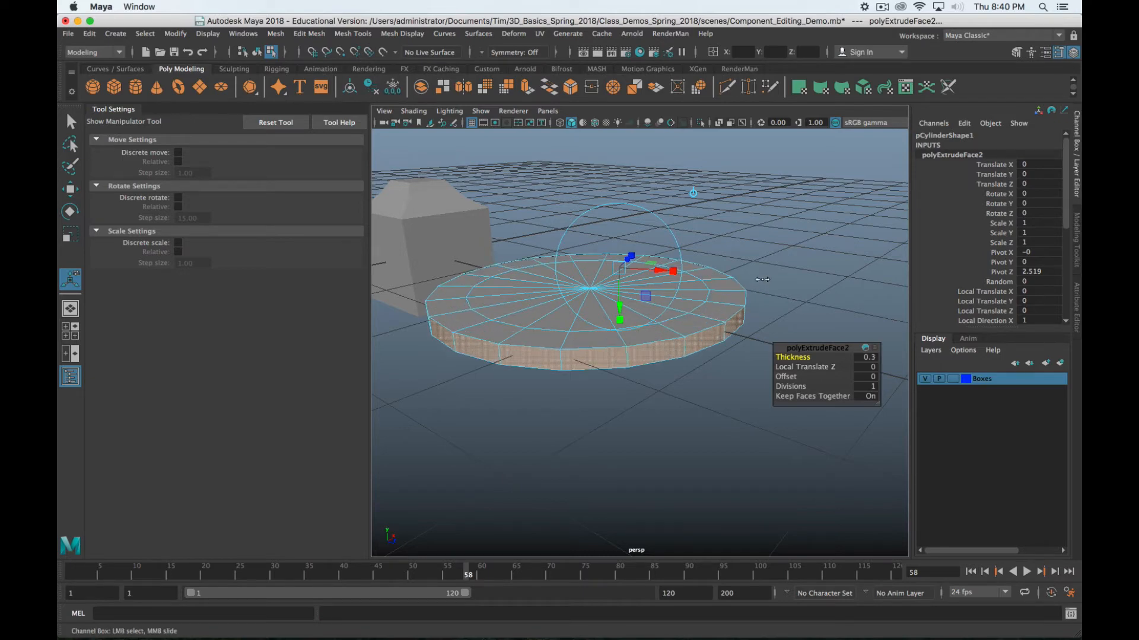
alt+drag(762, 280, 786, 288)
alt+middle_drag(786, 288, 719, 236)
alt+drag(718, 236, 741, 246)
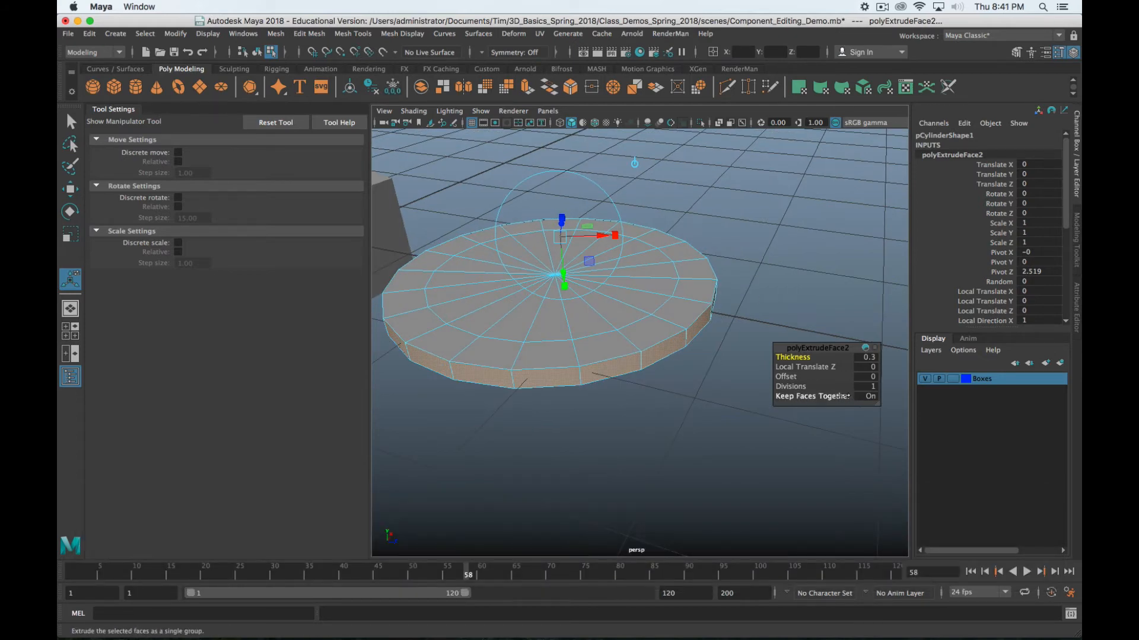
Turn Keep Faces Together off so the side faces become separate teeth, with Offset 0.03
click(827, 396)
alt+drag(824, 399, 688, 420)
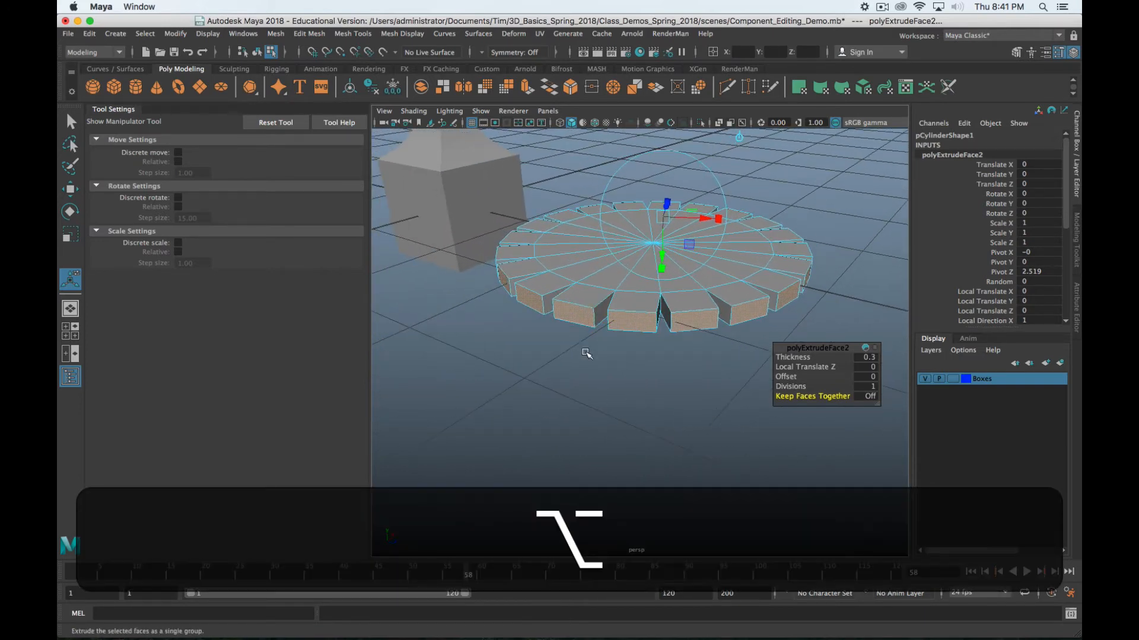
alt+drag(585, 351, 707, 392)
middle_drag(707, 392, 723, 389)
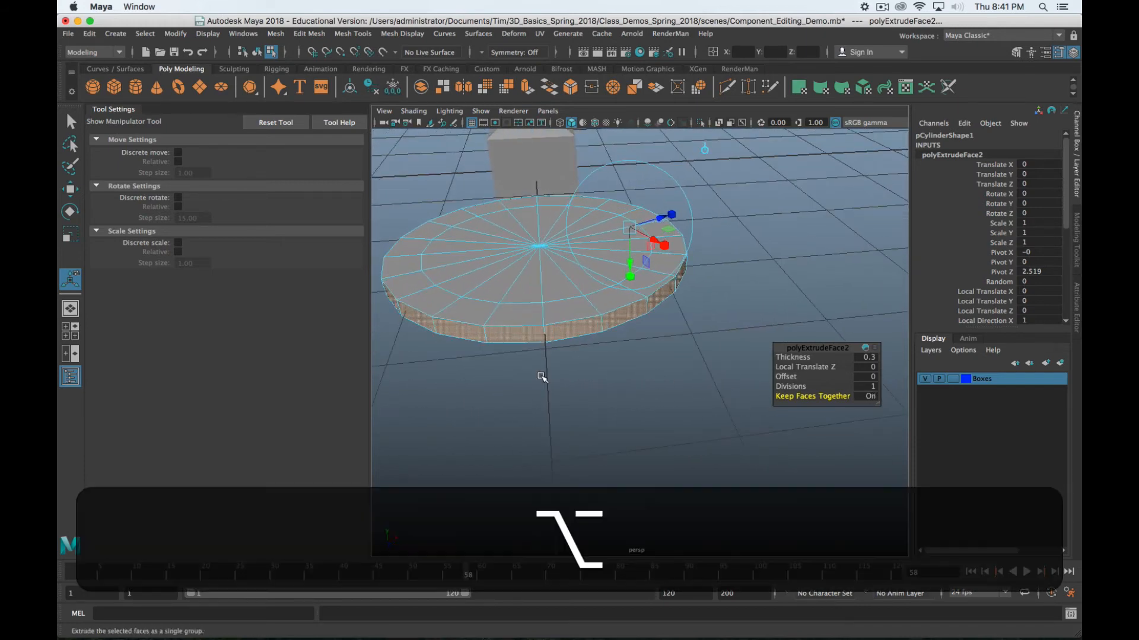
alt+drag(536, 374, 595, 381)
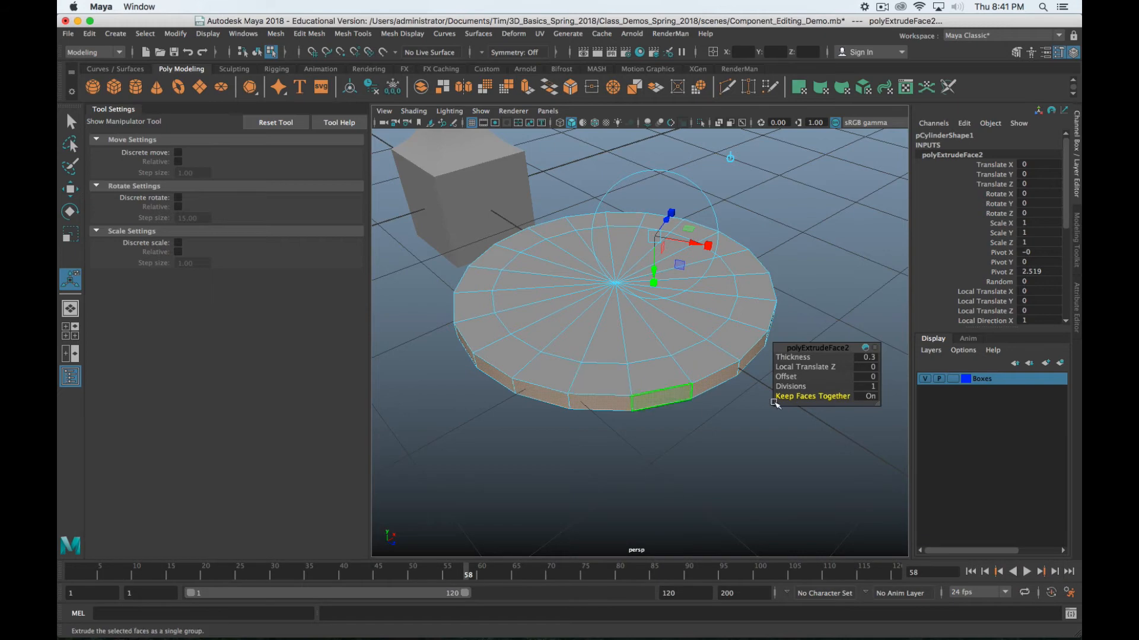
click(817, 397)
scroll(699, 460, down, 5)
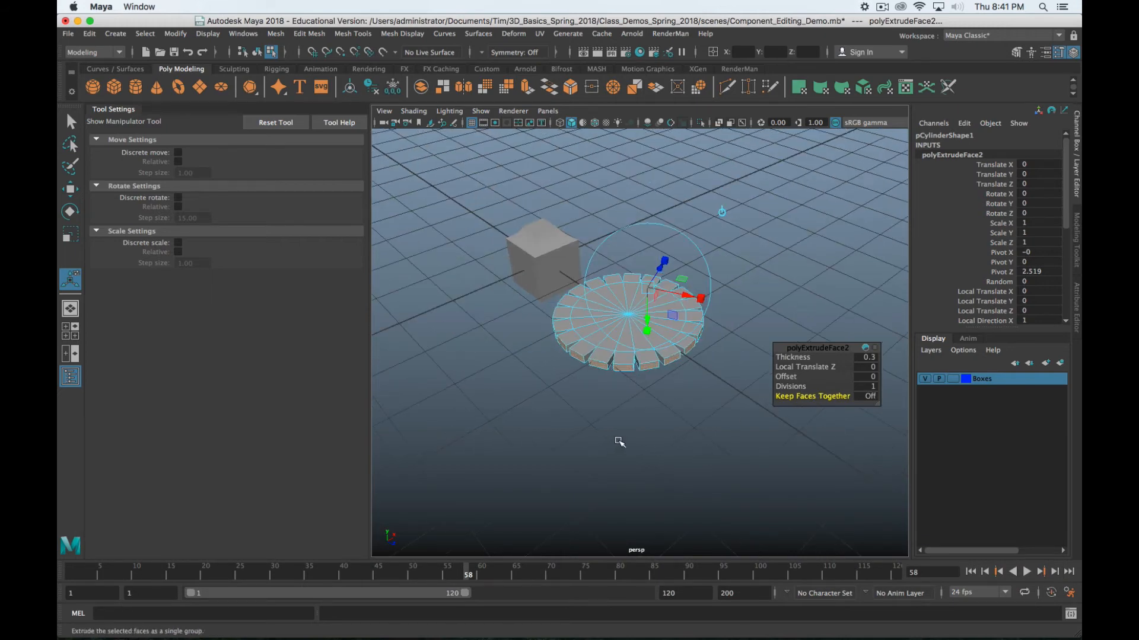
alt+drag(711, 384, 634, 367)
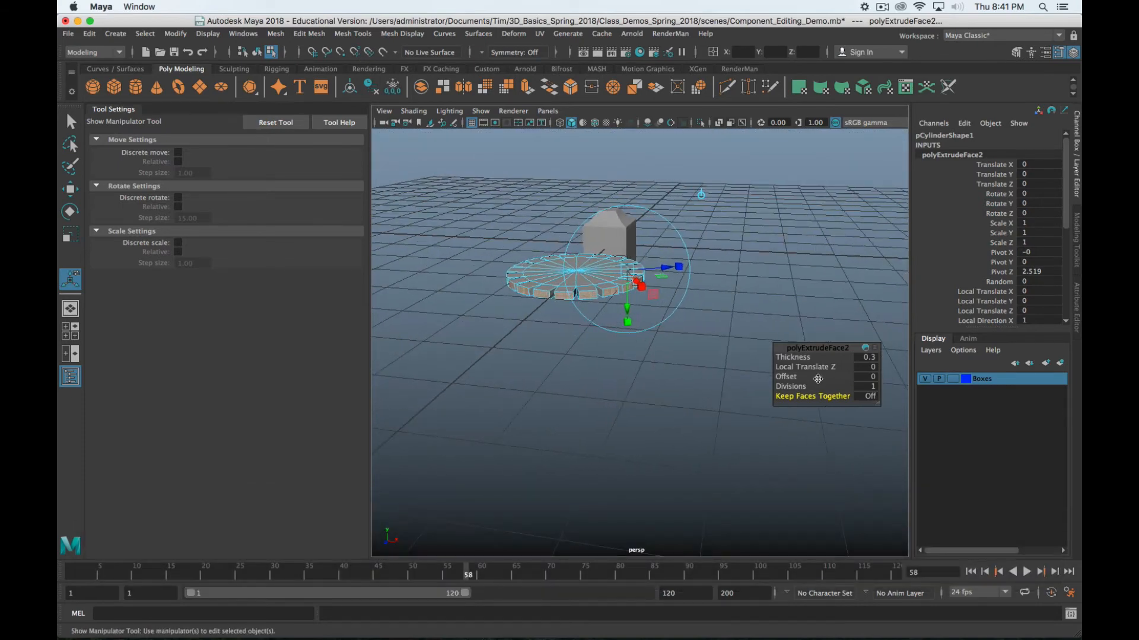
middle_drag(664, 386, 667, 387)
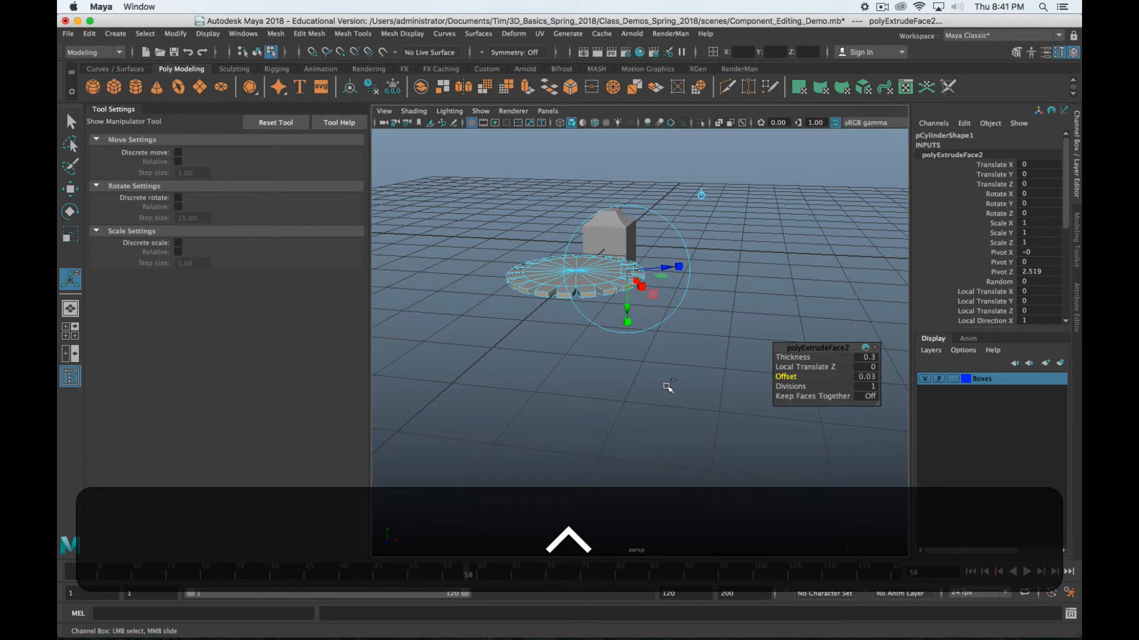
Test larger Offset values such as 0.051 on the gear teeth, ending at 0.031
scroll(664, 387, up, 8)
alt+drag(617, 371, 585, 387)
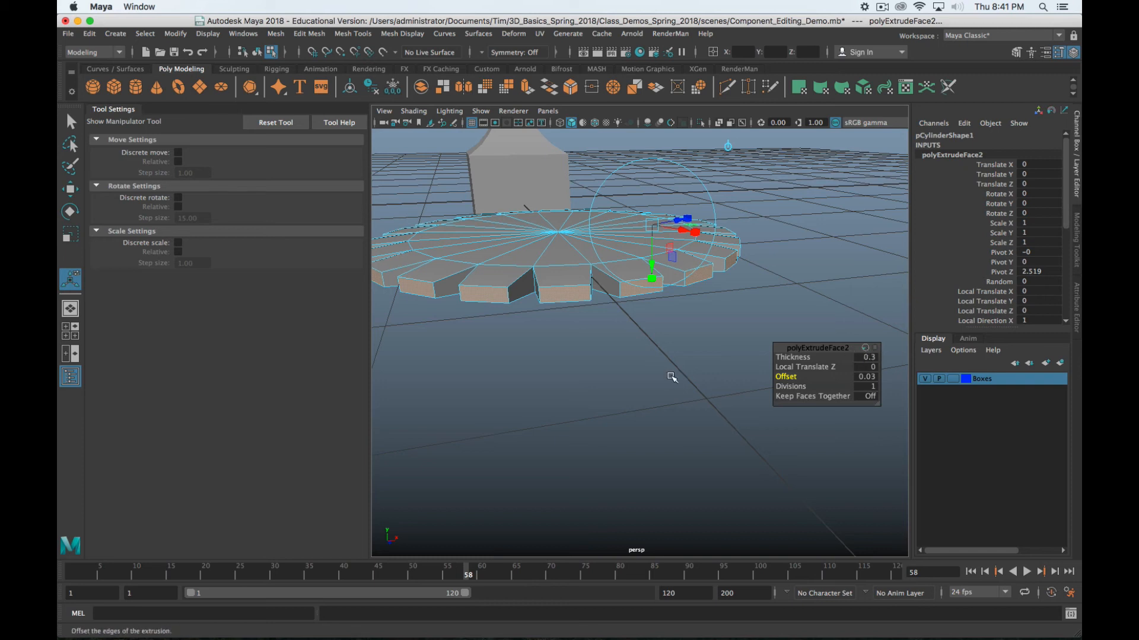
mouse_move(580, 360)
middle_down()
mouse_move(610, 354)
mouse_move(587, 353)
middle_up()
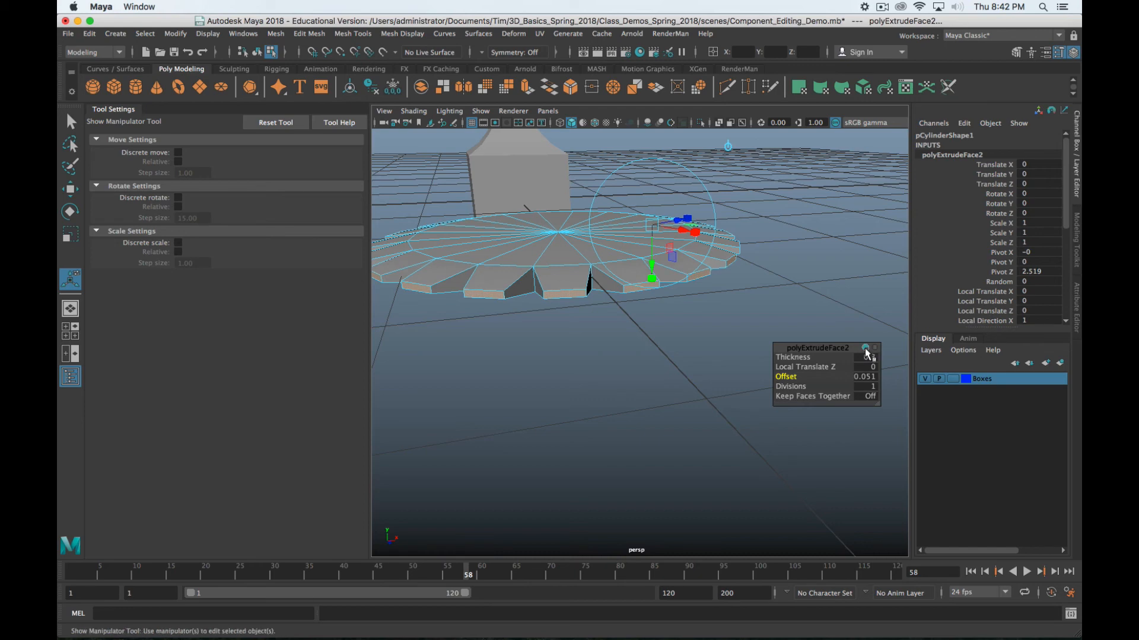
middle_drag(541, 348, 542, 345)
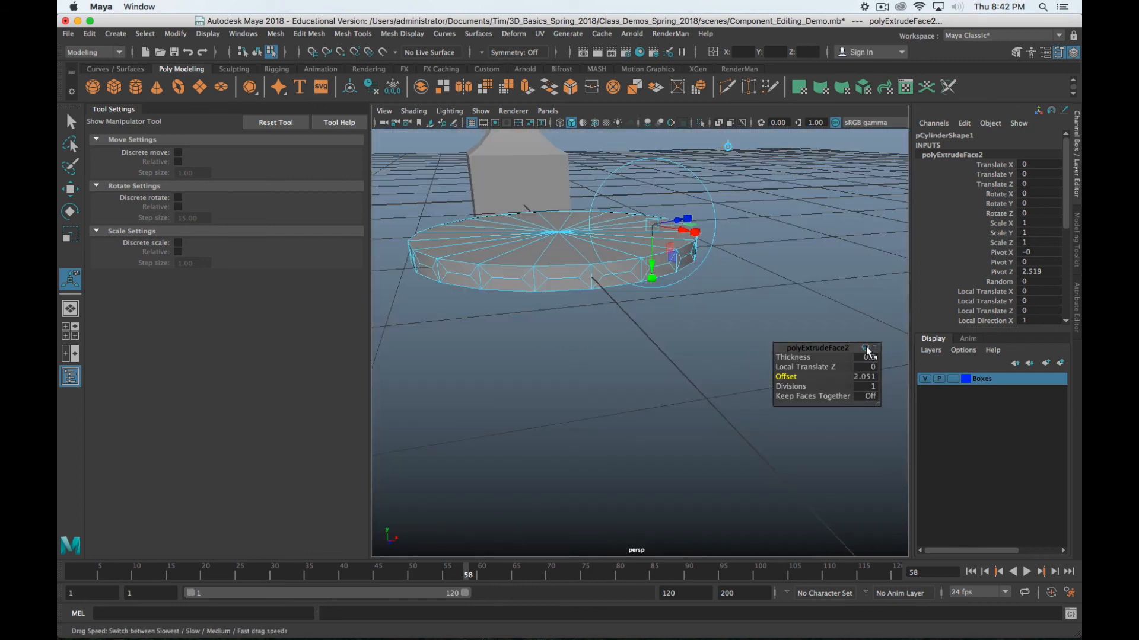
middle_drag(622, 347, 498, 351)
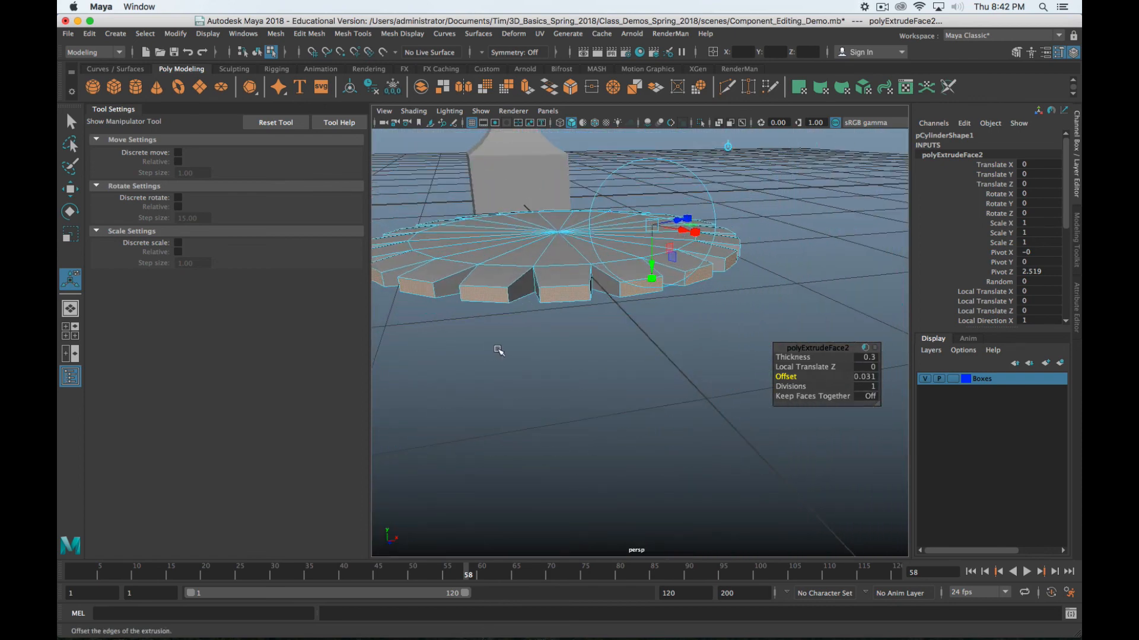